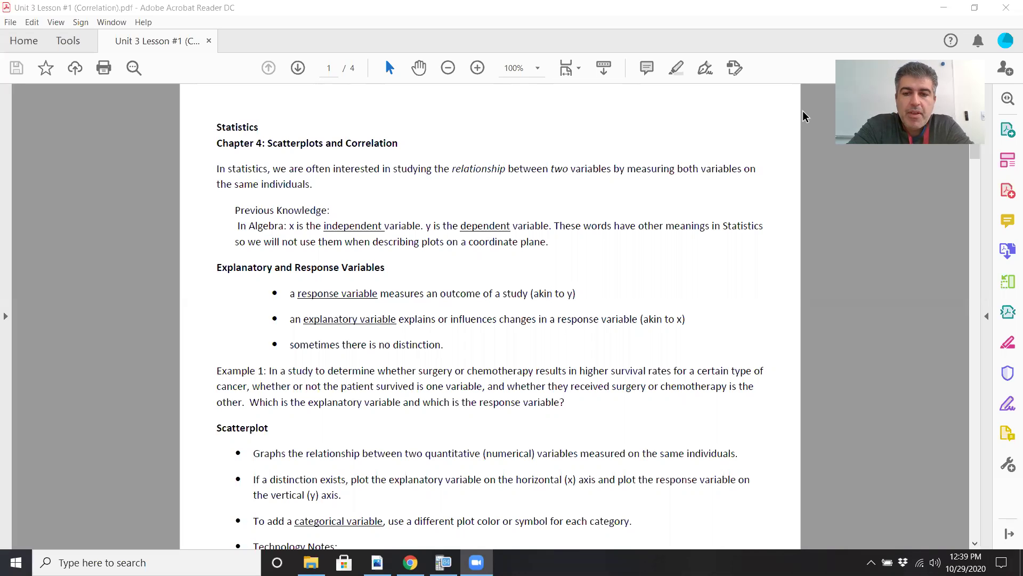
Step: Scroll down the Correlation PDF to show Example 1 and the Scatterplot calculator screenshots
{"action": "scroll", "coordinate": [390, 289], "scroll_direction": "down", "scroll_amount": 5}
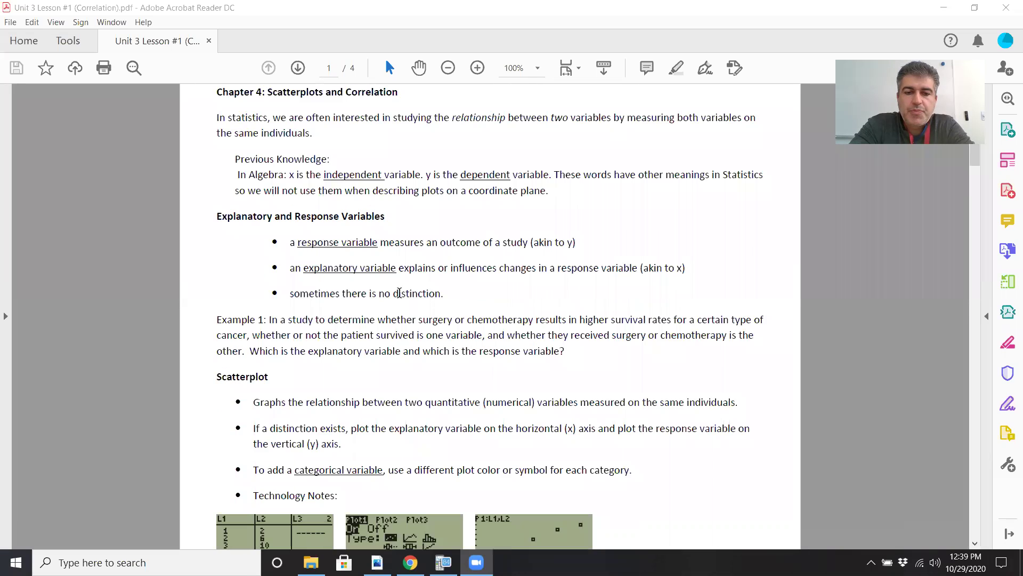
{"action": "scroll", "coordinate": [390, 288], "scroll_direction": "down", "scroll_amount": 1}
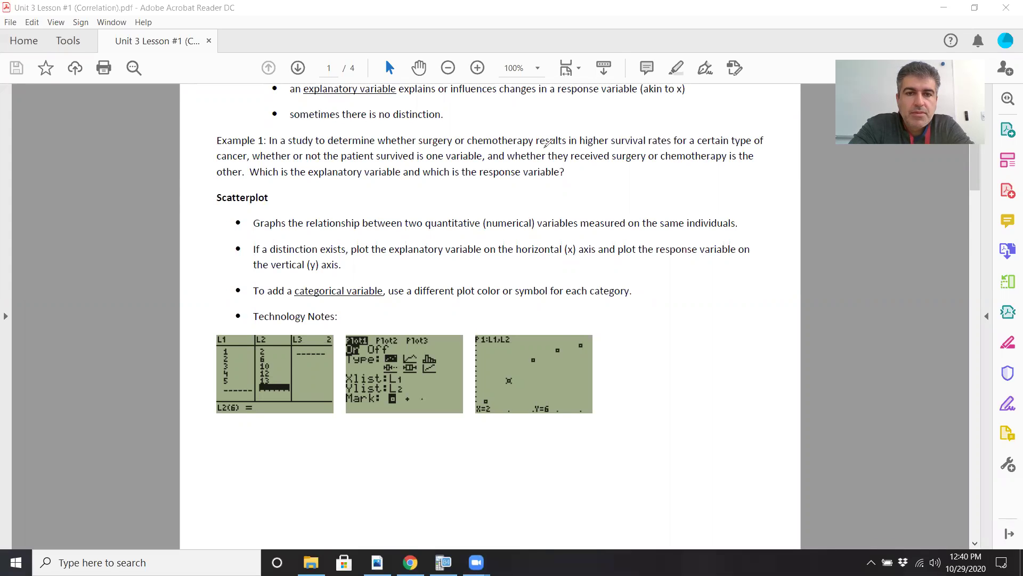
Step: Circle the surgery-or-chemotherapy phrase and note 'can control' beside it
{"action": "mouse_move", "coordinate": [540, 148]}
{"action": "left_mouse_down"}
{"action": "mouse_move", "coordinate": [499, 151]}
{"action": "mouse_move", "coordinate": [701, 158]}
{"action": "mouse_move", "coordinate": [707, 146]}
{"action": "mouse_move", "coordinate": [533, 148]}
{"action": "left_mouse_up"}
{"action": "mouse_move", "coordinate": [623, 162]}
{"action": "left_mouse_down"}
{"action": "mouse_move", "coordinate": [643, 184]}
{"action": "mouse_move", "coordinate": [763, 182]}
{"action": "left_mouse_up"}
{"action": "mouse_move", "coordinate": [690, 189]}
{"action": "left_mouse_down"}
{"action": "mouse_move", "coordinate": [683, 203]}
{"action": "mouse_move", "coordinate": [772, 191]}
{"action": "mouse_move", "coordinate": [778, 200]}
{"action": "left_mouse_up"}
{"action": "mouse_move", "coordinate": [243, 143]}
{"action": "left_mouse_down"}
{"action": "mouse_move", "coordinate": [459, 155]}
{"action": "mouse_move", "coordinate": [167, 160]}
{"action": "mouse_move", "coordinate": [98, 212]}
{"action": "left_mouse_up"}
Step: Circle the patient-survival phrase and write 'can't control' in the left margin with an arrow
{"action": "mouse_move", "coordinate": [91, 197]}
{"action": "left_mouse_down"}
{"action": "mouse_move", "coordinate": [97, 221]}
{"action": "mouse_move", "coordinate": [65, 247]}
{"action": "left_mouse_up"}
{"action": "left_click_drag", "start_coordinate": [91, 237], "coordinate": [123, 241]}
{"action": "mouse_move", "coordinate": [132, 218]}
{"action": "left_mouse_down"}
{"action": "mouse_move", "coordinate": [140, 234]}
{"action": "mouse_move", "coordinate": [154, 224]}
{"action": "left_mouse_up"}
{"action": "left_click_drag", "start_coordinate": [56, 278], "coordinate": [49, 290]}
{"action": "left_click_drag", "start_coordinate": [77, 283], "coordinate": [159, 255]}
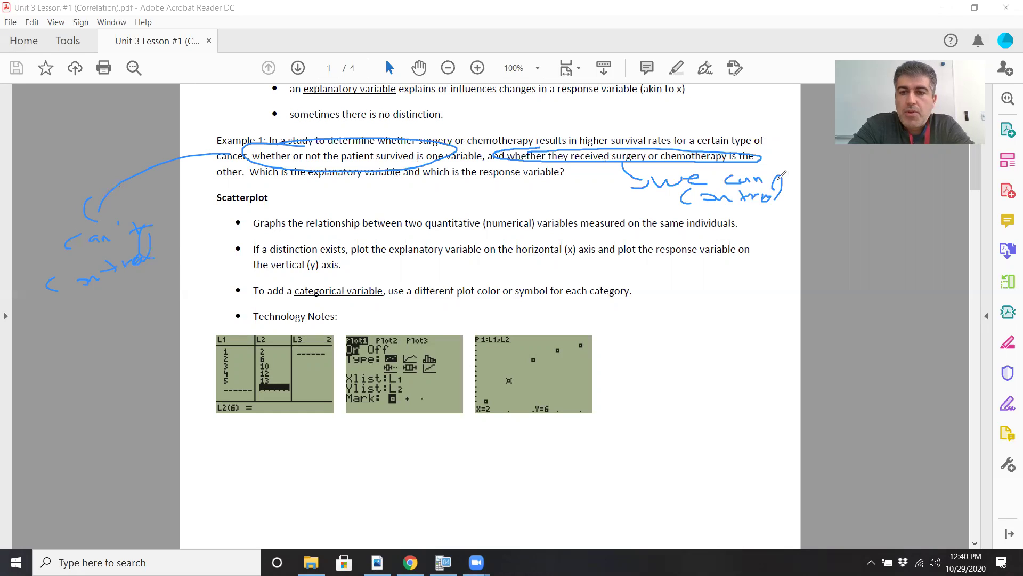
Step: Label the treatment note x and the survival note y, with an arrow up to y
{"action": "mouse_move", "coordinate": [757, 208]}
{"action": "left_mouse_down"}
{"action": "mouse_move", "coordinate": [756, 224]}
{"action": "mouse_move", "coordinate": [765, 217]}
{"action": "mouse_move", "coordinate": [753, 233]}
{"action": "left_mouse_up"}
{"action": "mouse_move", "coordinate": [99, 284]}
{"action": "left_mouse_down"}
{"action": "mouse_move", "coordinate": [96, 314]}
{"action": "mouse_move", "coordinate": [113, 296]}
{"action": "left_mouse_up"}
{"action": "left_click_drag", "start_coordinate": [117, 293], "coordinate": [133, 306]}
{"action": "mouse_move", "coordinate": [90, 377]}
{"action": "left_mouse_down"}
{"action": "mouse_move", "coordinate": [105, 320]}
{"action": "mouse_move", "coordinate": [107, 329]}
{"action": "left_mouse_up"}
Step: Handwrite 'response variable' and 'Explanatory variable' labels, with an arrow up to the circled x
{"action": "left_click_drag", "start_coordinate": [45, 424], "coordinate": [45, 438]}
{"action": "left_click_drag", "start_coordinate": [46, 421], "coordinate": [65, 410]}
{"action": "mouse_move", "coordinate": [65, 425]}
{"action": "left_mouse_down"}
{"action": "mouse_move", "coordinate": [86, 421]}
{"action": "mouse_move", "coordinate": [88, 437]}
{"action": "left_mouse_up"}
{"action": "mouse_move", "coordinate": [106, 424]}
{"action": "left_mouse_down"}
{"action": "mouse_move", "coordinate": [107, 443]}
{"action": "mouse_move", "coordinate": [113, 426]}
{"action": "mouse_move", "coordinate": [162, 425]}
{"action": "left_mouse_up"}
{"action": "mouse_move", "coordinate": [71, 469]}
{"action": "left_mouse_down"}
{"action": "mouse_move", "coordinate": [128, 449]}
{"action": "mouse_move", "coordinate": [202, 463]}
{"action": "left_mouse_up"}
{"action": "left_click_drag", "start_coordinate": [782, 317], "coordinate": [761, 224]}
{"action": "left_click_drag", "start_coordinate": [761, 224], "coordinate": [766, 230]}
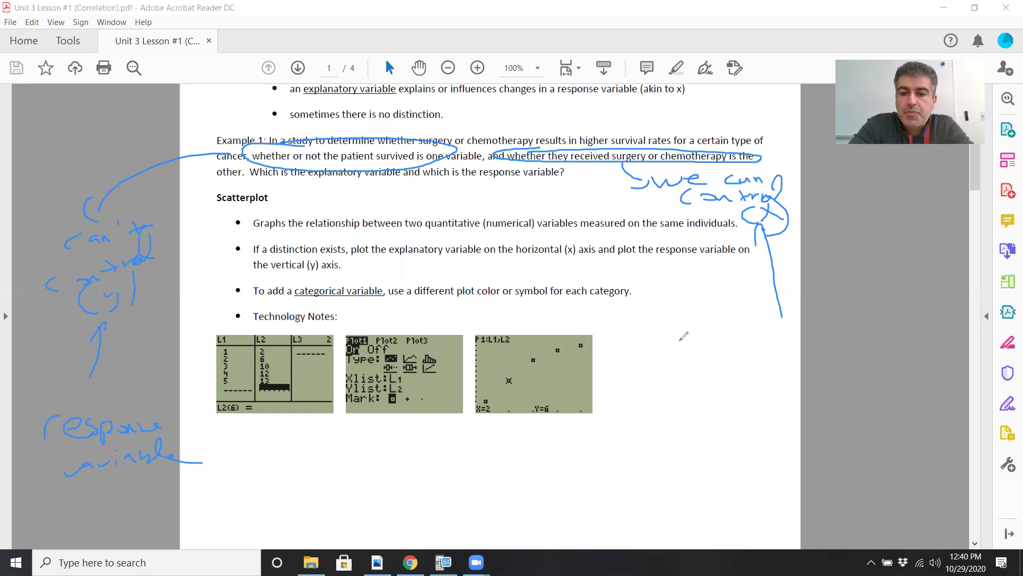
{"action": "mouse_move", "coordinate": [688, 335]}
{"action": "left_mouse_down"}
{"action": "mouse_move", "coordinate": [688, 349]}
{"action": "mouse_move", "coordinate": [716, 356]}
{"action": "mouse_move", "coordinate": [731, 339]}
{"action": "mouse_move", "coordinate": [736, 353]}
{"action": "mouse_move", "coordinate": [791, 350]}
{"action": "mouse_move", "coordinate": [802, 363]}
{"action": "left_mouse_up"}
{"action": "mouse_move", "coordinate": [693, 401]}
{"action": "left_mouse_down"}
{"action": "mouse_move", "coordinate": [751, 380]}
{"action": "mouse_move", "coordinate": [788, 380]}
{"action": "mouse_move", "coordinate": [798, 394]}
{"action": "left_mouse_up"}
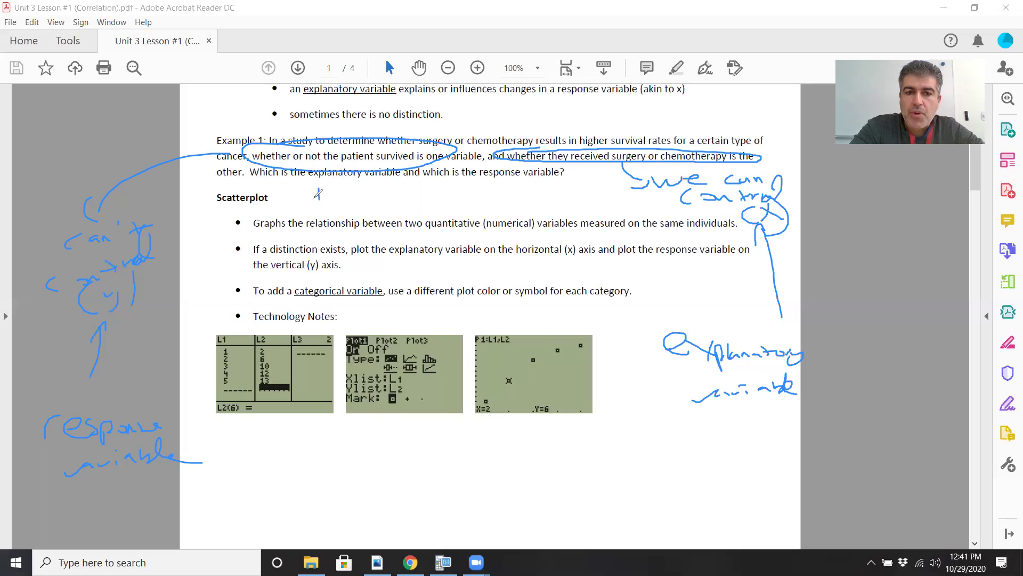
Step: Ink 'treatment' then 'Survival' on the answer line below the Example 1 question
{"action": "left_click_drag", "start_coordinate": [318, 193], "coordinate": [346, 195]}
{"action": "left_click_drag", "start_coordinate": [364, 188], "coordinate": [401, 185]}
{"action": "mouse_move", "coordinate": [485, 184]}
{"action": "left_mouse_down"}
{"action": "mouse_move", "coordinate": [480, 195]}
{"action": "mouse_move", "coordinate": [534, 182]}
{"action": "mouse_move", "coordinate": [557, 191]}
{"action": "mouse_move", "coordinate": [569, 178]}
{"action": "mouse_move", "coordinate": [550, 182]}
{"action": "left_mouse_up"}
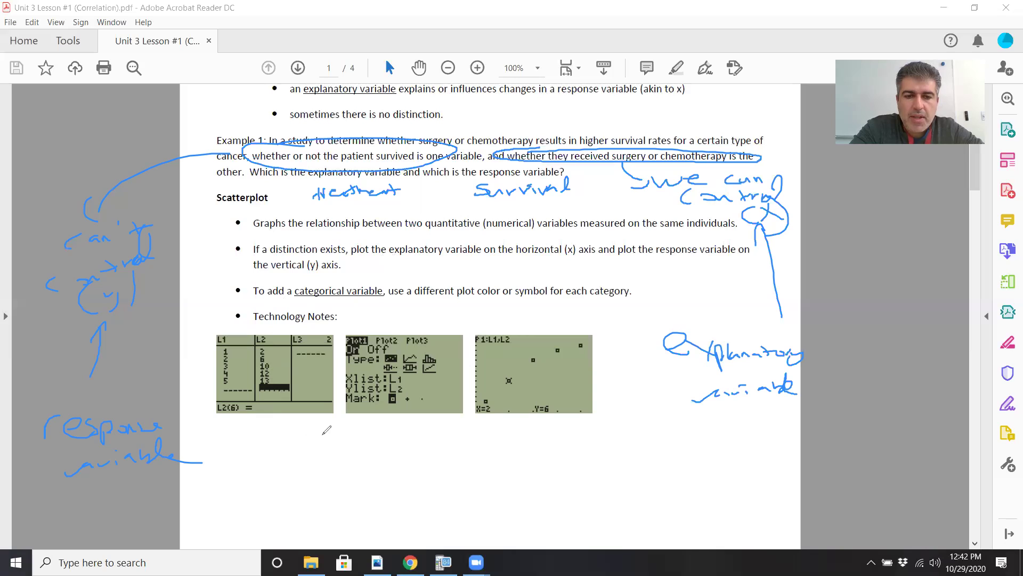
Step: Write STAT, Y= and GRAPH stacked below the screenshots, then undo those strokes
{"action": "mouse_move", "coordinate": [331, 433]}
{"action": "left_mouse_down"}
{"action": "mouse_move", "coordinate": [313, 438]}
{"action": "mouse_move", "coordinate": [321, 452]}
{"action": "mouse_move", "coordinate": [373, 434]}
{"action": "mouse_move", "coordinate": [398, 448]}
{"action": "mouse_move", "coordinate": [410, 436]}
{"action": "left_mouse_up"}
{"action": "mouse_move", "coordinate": [331, 468]}
{"action": "left_mouse_down"}
{"action": "mouse_move", "coordinate": [340, 477]}
{"action": "mouse_move", "coordinate": [354, 469]}
{"action": "left_mouse_up"}
{"action": "mouse_move", "coordinate": [347, 487]}
{"action": "left_mouse_down"}
{"action": "mouse_move", "coordinate": [347, 498]}
{"action": "mouse_move", "coordinate": [385, 479]}
{"action": "mouse_move", "coordinate": [336, 521]}
{"action": "mouse_move", "coordinate": [368, 516]}
{"action": "left_mouse_up"}
{"action": "mouse_move", "coordinate": [367, 503]}
{"action": "left_mouse_down"}
{"action": "mouse_move", "coordinate": [383, 516]}
{"action": "mouse_move", "coordinate": [429, 493]}
{"action": "mouse_move", "coordinate": [449, 505]}
{"action": "left_mouse_up"}
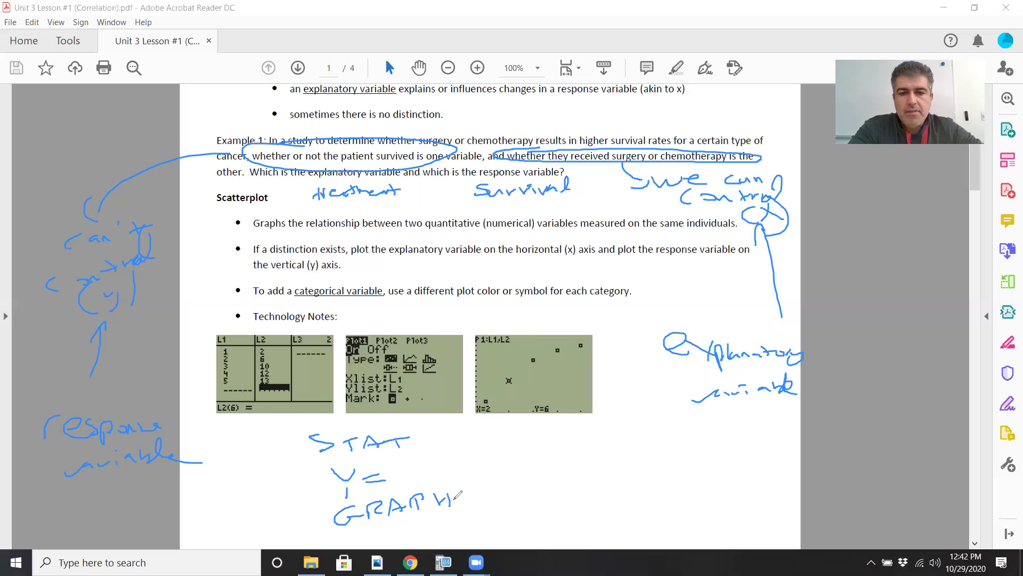
{"action": "key", "text": "ctrl+z"}
{"action": "key", "text": "ctrl+z"}
{"action": "key", "text": "ctrl+z"}
{"action": "key", "text": "ctrl+z"}
{"action": "key", "text": "ctrl+z"}
{"action": "key", "text": "ctrl+z"}
{"action": "key", "text": "ctrl+z"}
{"action": "key", "text": "ctrl+z"}
{"action": "key", "text": "ctrl+z"}
{"action": "key", "text": "ctrl+z"}
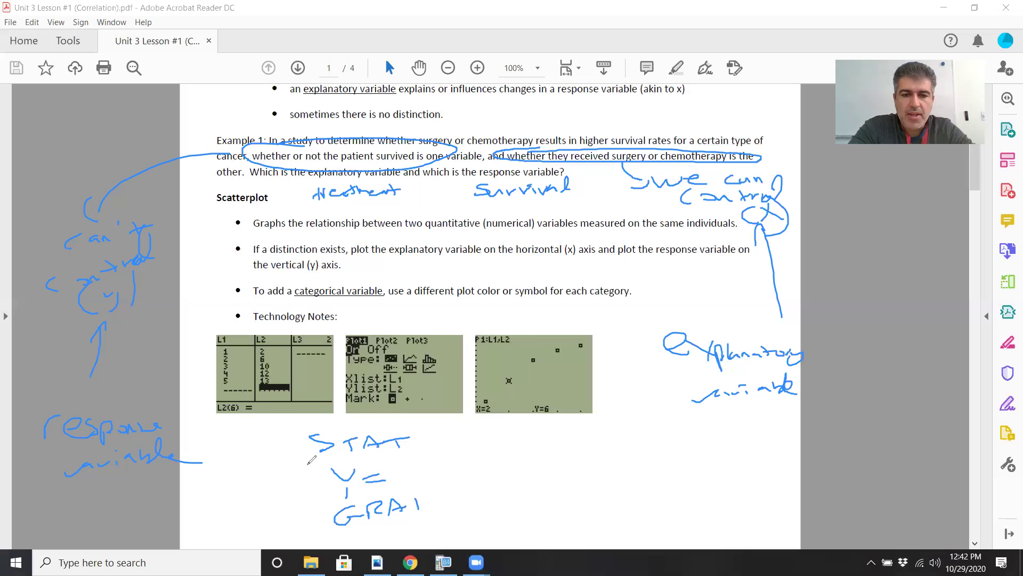
{"action": "key", "text": "ctrl+z"}
{"action": "key", "text": "ctrl+z"}
{"action": "key", "text": "ctrl+z"}
{"action": "key", "text": "ctrl+z"}
{"action": "key", "text": "ctrl+z"}
{"action": "key", "text": "ctrl+z"}
{"action": "key", "text": "ctrl+z"}
{"action": "key", "text": "ctrl+z"}
{"action": "key", "text": "ctrl+z"}
{"action": "key", "text": "ctrl+z"}
{"action": "key", "text": "ctrl+z"}
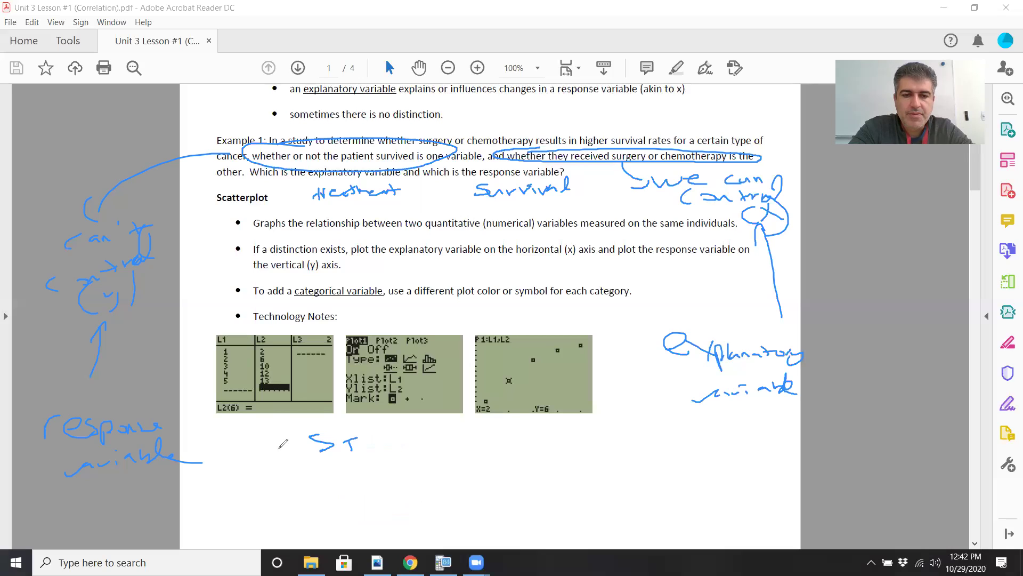
Step: Rewrite STAT, 2nd Y= and GRAPH under the first, second and third screenshots
{"action": "mouse_move", "coordinate": [247, 433]}
{"action": "left_mouse_down"}
{"action": "mouse_move", "coordinate": [227, 450]}
{"action": "mouse_move", "coordinate": [260, 448]}
{"action": "mouse_move", "coordinate": [272, 433]}
{"action": "mouse_move", "coordinate": [291, 446]}
{"action": "mouse_move", "coordinate": [292, 436]}
{"action": "left_mouse_up"}
{"action": "left_click_drag", "start_coordinate": [305, 432], "coordinate": [293, 447]}
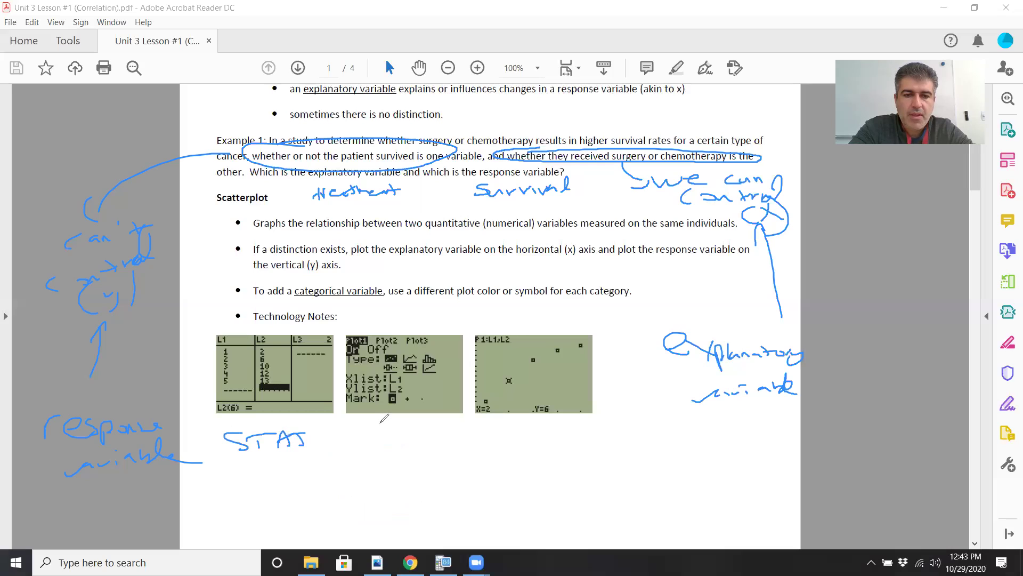
{"action": "mouse_move", "coordinate": [358, 429]}
{"action": "left_mouse_down"}
{"action": "mouse_move", "coordinate": [389, 436]}
{"action": "mouse_move", "coordinate": [393, 423]}
{"action": "mouse_move", "coordinate": [403, 436]}
{"action": "left_mouse_up"}
{"action": "mouse_move", "coordinate": [416, 422]}
{"action": "left_mouse_down"}
{"action": "mouse_move", "coordinate": [421, 430]}
{"action": "mouse_move", "coordinate": [430, 422]}
{"action": "left_mouse_up"}
{"action": "left_click_drag", "start_coordinate": [412, 439], "coordinate": [436, 430]}
{"action": "mouse_move", "coordinate": [511, 426]}
{"action": "left_mouse_down"}
{"action": "mouse_move", "coordinate": [554, 438]}
{"action": "mouse_move", "coordinate": [577, 424]}
{"action": "mouse_move", "coordinate": [578, 437]}
{"action": "left_mouse_up"}
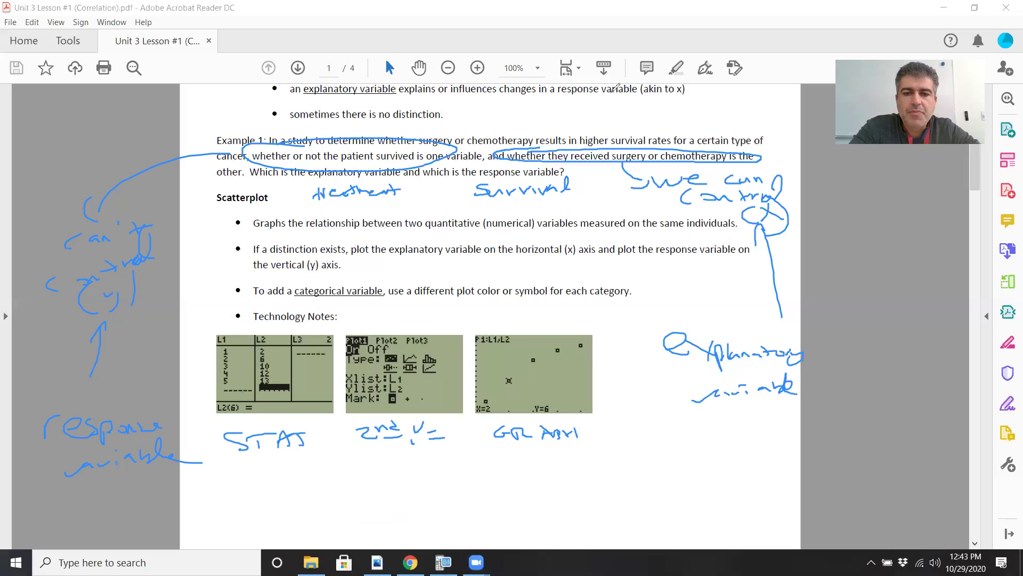
Step: Annotate direction with plus/minus association and form with linear and quadratic under Interpreting Scatterplots
{"action": "scroll", "coordinate": [316, 361], "scroll_direction": "down", "scroll_amount": 15}
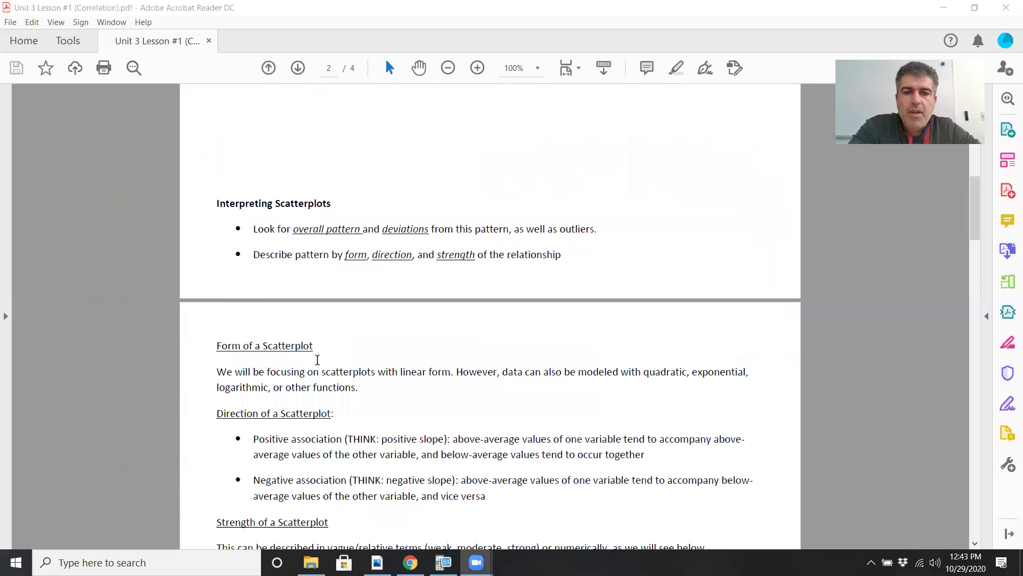
{"action": "scroll", "coordinate": [317, 359], "scroll_direction": "down", "scroll_amount": 1}
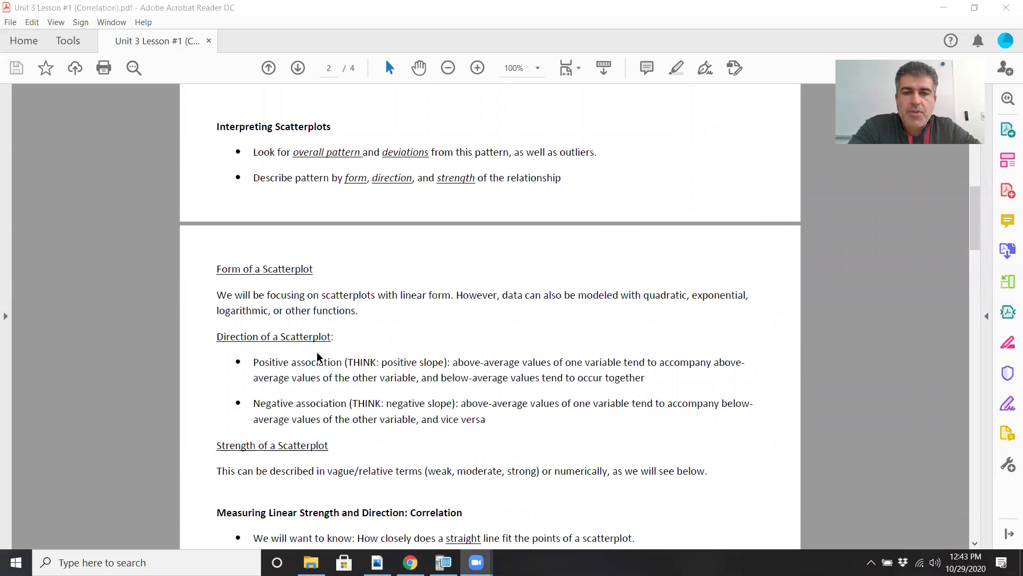
{"action": "scroll", "coordinate": [317, 354], "scroll_direction": "up", "scroll_amount": 10}
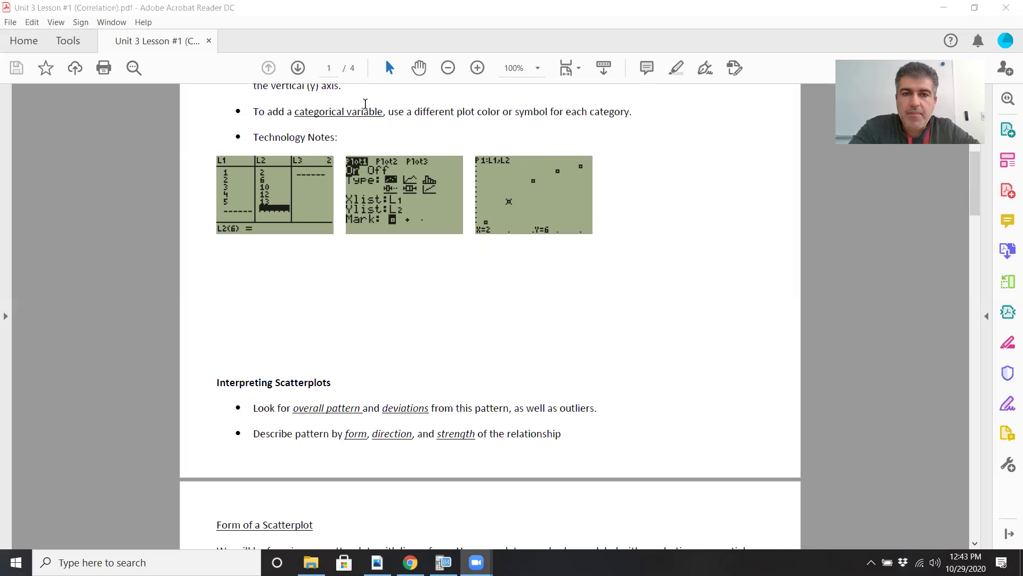
{"action": "mouse_move", "coordinate": [396, 442]}
{"action": "left_mouse_down"}
{"action": "mouse_move", "coordinate": [405, 493]}
{"action": "mouse_move", "coordinate": [423, 493]}
{"action": "mouse_move", "coordinate": [413, 515]}
{"action": "left_mouse_up"}
{"action": "mouse_move", "coordinate": [431, 508]}
{"action": "left_mouse_down"}
{"action": "mouse_move", "coordinate": [424, 517]}
{"action": "mouse_move", "coordinate": [537, 502]}
{"action": "left_mouse_up"}
{"action": "key", "text": "ctrl+z"}
{"action": "key", "text": "ctrl+z"}
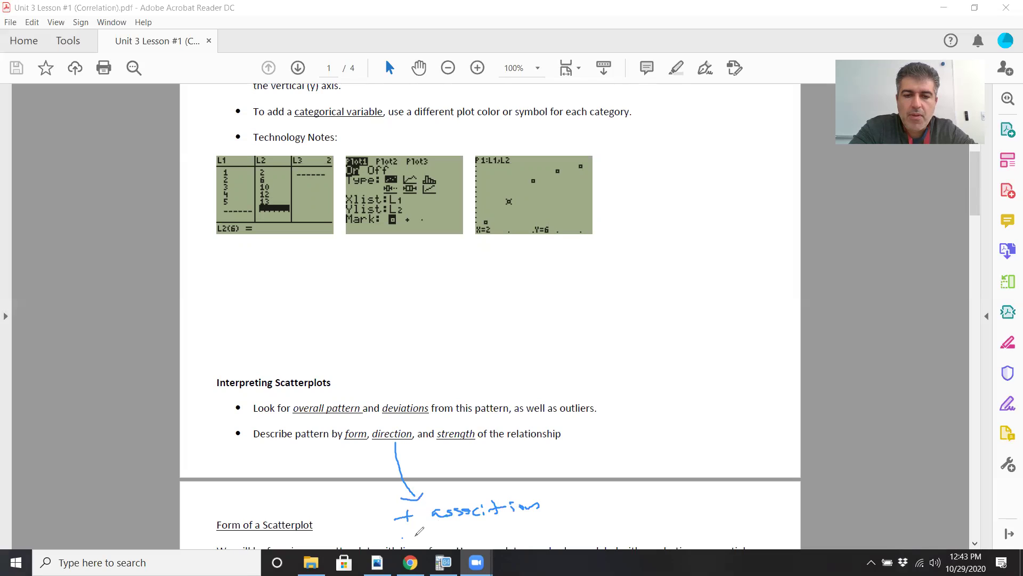
{"action": "mouse_move", "coordinate": [395, 536]}
{"action": "left_mouse_down"}
{"action": "mouse_move", "coordinate": [510, 518]}
{"action": "mouse_move", "coordinate": [563, 524]}
{"action": "left_mouse_up"}
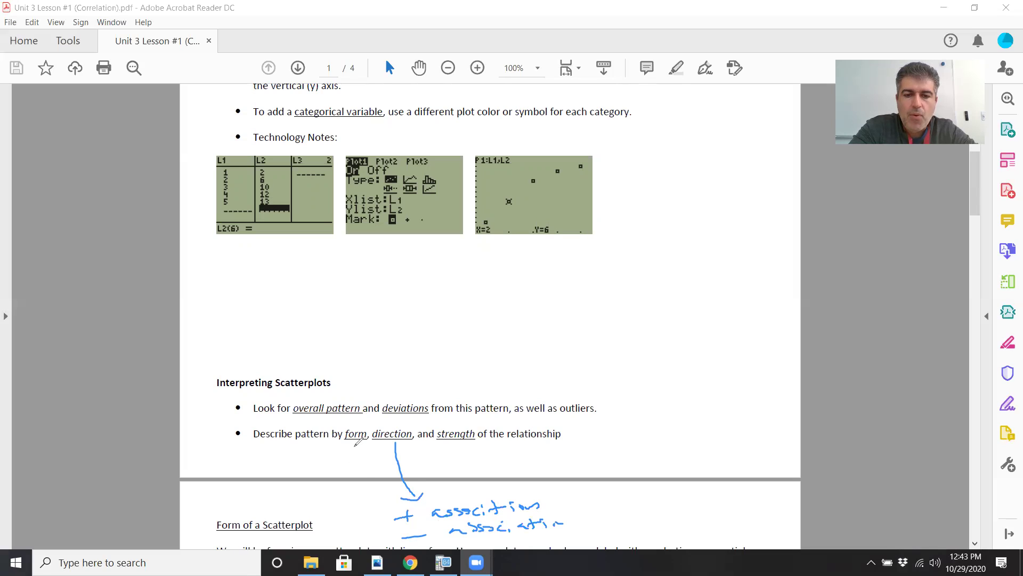
{"action": "mouse_move", "coordinate": [355, 445]}
{"action": "left_mouse_down"}
{"action": "mouse_move", "coordinate": [318, 486]}
{"action": "mouse_move", "coordinate": [268, 504]}
{"action": "left_mouse_up"}
{"action": "mouse_move", "coordinate": [275, 493]}
{"action": "left_mouse_down"}
{"action": "mouse_move", "coordinate": [277, 502]}
{"action": "mouse_move", "coordinate": [332, 494]}
{"action": "mouse_move", "coordinate": [290, 510]}
{"action": "mouse_move", "coordinate": [297, 519]}
{"action": "mouse_move", "coordinate": [380, 516]}
{"action": "left_mouse_up"}
{"action": "mouse_move", "coordinate": [320, 526]}
{"action": "left_mouse_down"}
{"action": "mouse_move", "coordinate": [306, 532]}
{"action": "mouse_move", "coordinate": [349, 525]}
{"action": "mouse_move", "coordinate": [327, 542]}
{"action": "mouse_move", "coordinate": [377, 536]}
{"action": "left_mouse_up"}
Step: Note strength as 'how close together are the data points', then clear all ink from the page
{"action": "left_click_drag", "start_coordinate": [462, 442], "coordinate": [627, 448]}
{"action": "left_click_drag", "start_coordinate": [627, 449], "coordinate": [614, 464]}
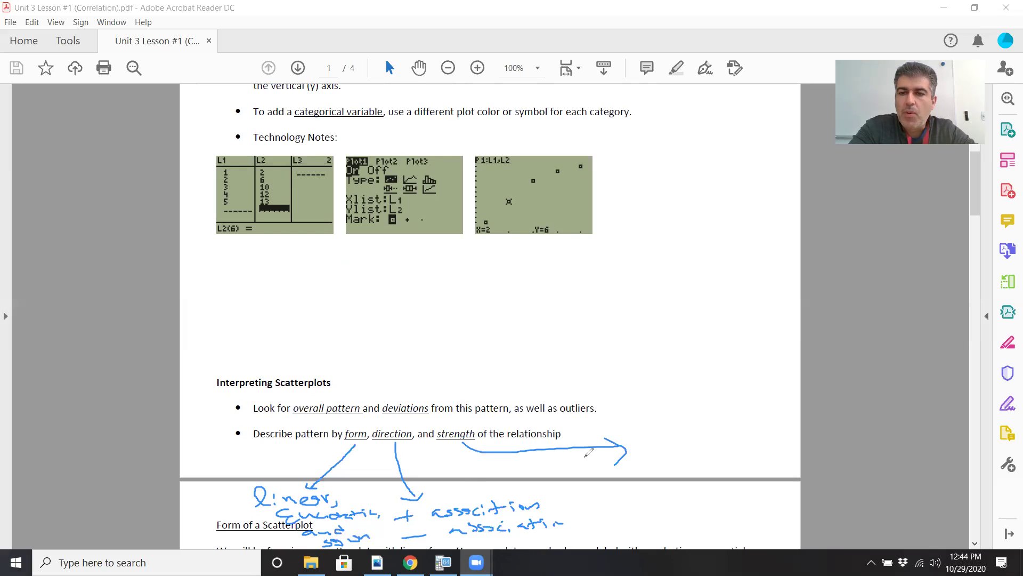
{"action": "mouse_move", "coordinate": [644, 426]}
{"action": "left_mouse_down"}
{"action": "mouse_move", "coordinate": [661, 440]}
{"action": "mouse_move", "coordinate": [769, 433]}
{"action": "left_mouse_up"}
{"action": "mouse_move", "coordinate": [647, 450]}
{"action": "left_mouse_down"}
{"action": "mouse_move", "coordinate": [666, 461]}
{"action": "mouse_move", "coordinate": [707, 454]}
{"action": "mouse_move", "coordinate": [691, 467]}
{"action": "mouse_move", "coordinate": [766, 454]}
{"action": "left_mouse_up"}
{"action": "key", "text": "ctrl+z"}
{"action": "key", "text": "ctrl+z"}
{"action": "key", "text": "ctrl+z"}
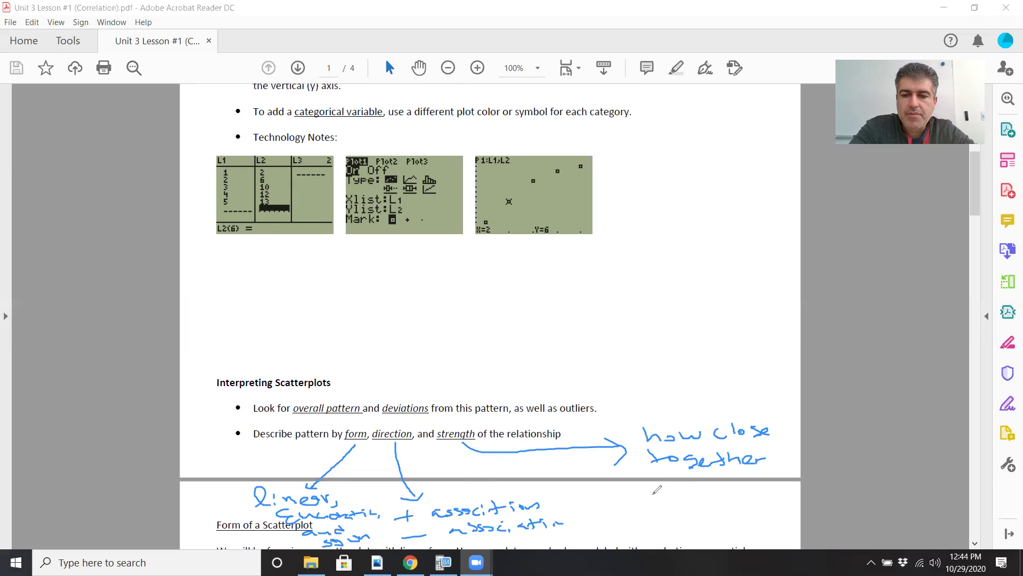
{"action": "mouse_move", "coordinate": [651, 489]}
{"action": "left_mouse_down"}
{"action": "mouse_move", "coordinate": [750, 486]}
{"action": "mouse_move", "coordinate": [787, 495]}
{"action": "mouse_move", "coordinate": [789, 510]}
{"action": "left_mouse_up"}
{"action": "mouse_move", "coordinate": [684, 499]}
{"action": "left_mouse_down"}
{"action": "mouse_move", "coordinate": [665, 519]}
{"action": "mouse_move", "coordinate": [709, 519]}
{"action": "mouse_move", "coordinate": [729, 506]}
{"action": "mouse_move", "coordinate": [748, 516]}
{"action": "left_mouse_up"}
{"action": "mouse_move", "coordinate": [692, 529]}
{"action": "left_mouse_down"}
{"action": "mouse_move", "coordinate": [691, 540]}
{"action": "mouse_move", "coordinate": [747, 516]}
{"action": "mouse_move", "coordinate": [756, 525]}
{"action": "mouse_move", "coordinate": [748, 517]}
{"action": "left_mouse_up"}
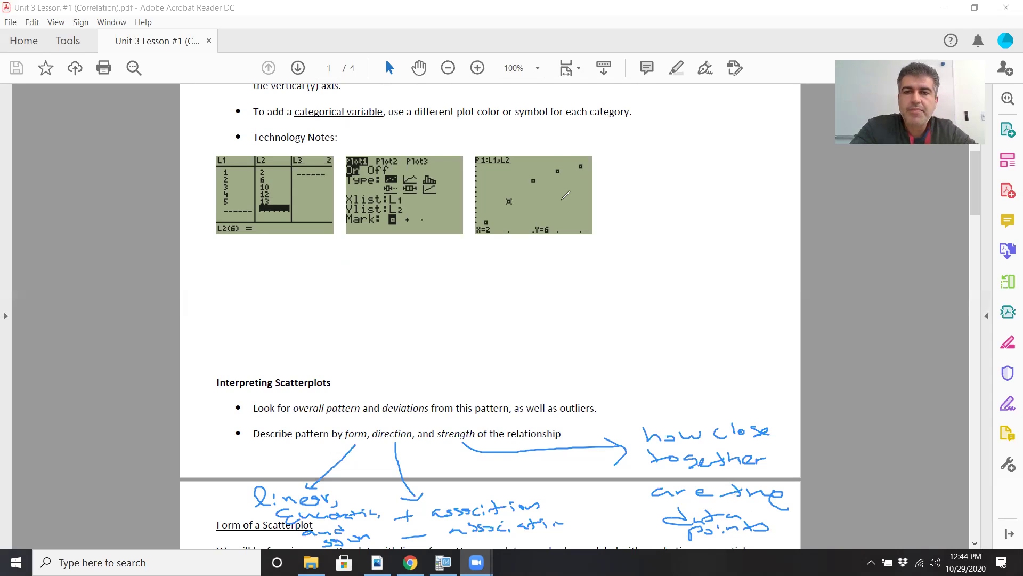
{"action": "key", "text": "e"}
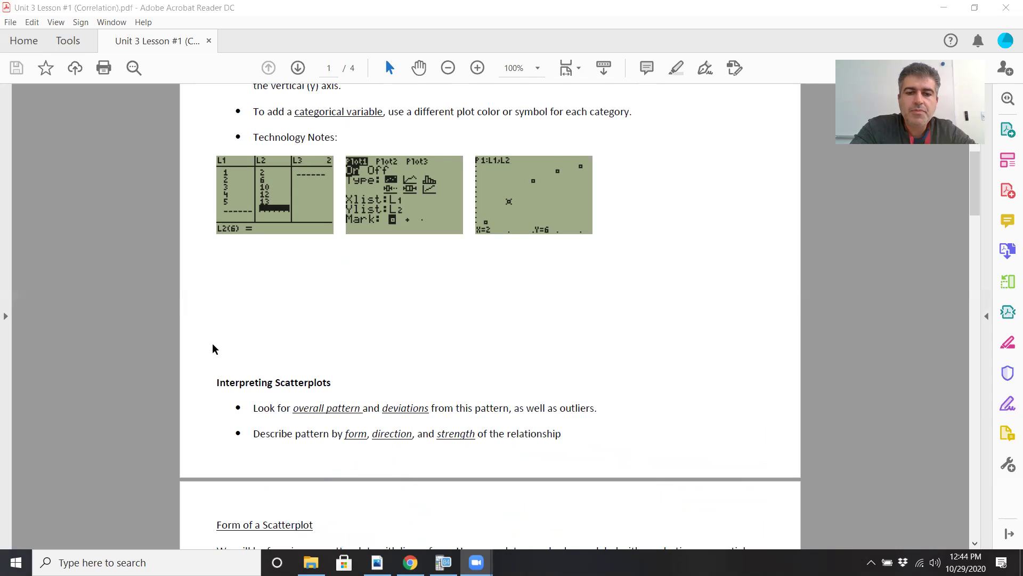
Step: Circle 'linear form', 'Positive association' and 'positive slope' on page 2
{"action": "scroll", "coordinate": [208, 343], "scroll_direction": "down", "scroll_amount": 5}
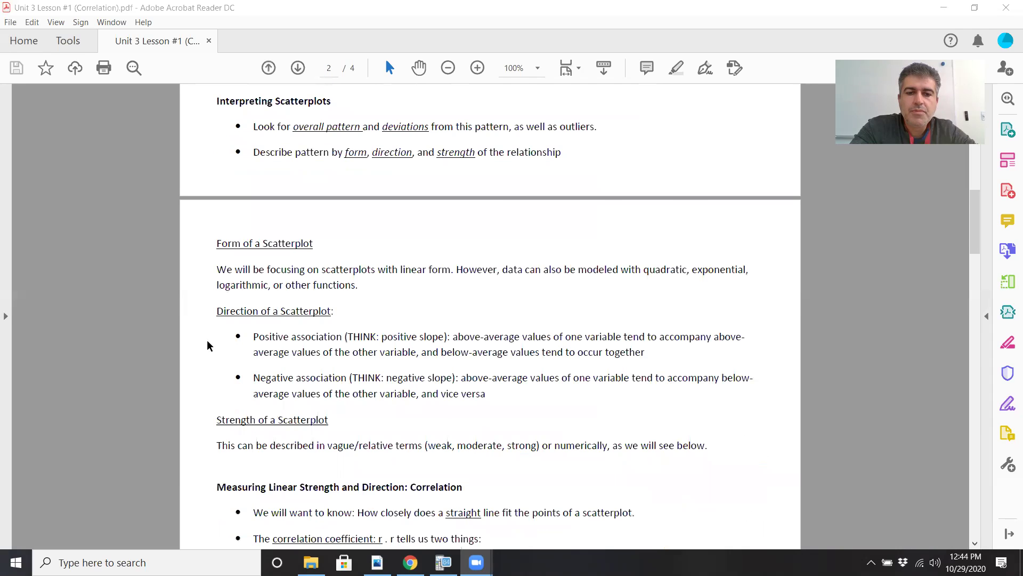
{"action": "scroll", "coordinate": [207, 344], "scroll_direction": "down", "scroll_amount": 3}
{"action": "scroll", "coordinate": [206, 346], "scroll_direction": "down", "scroll_amount": 3}
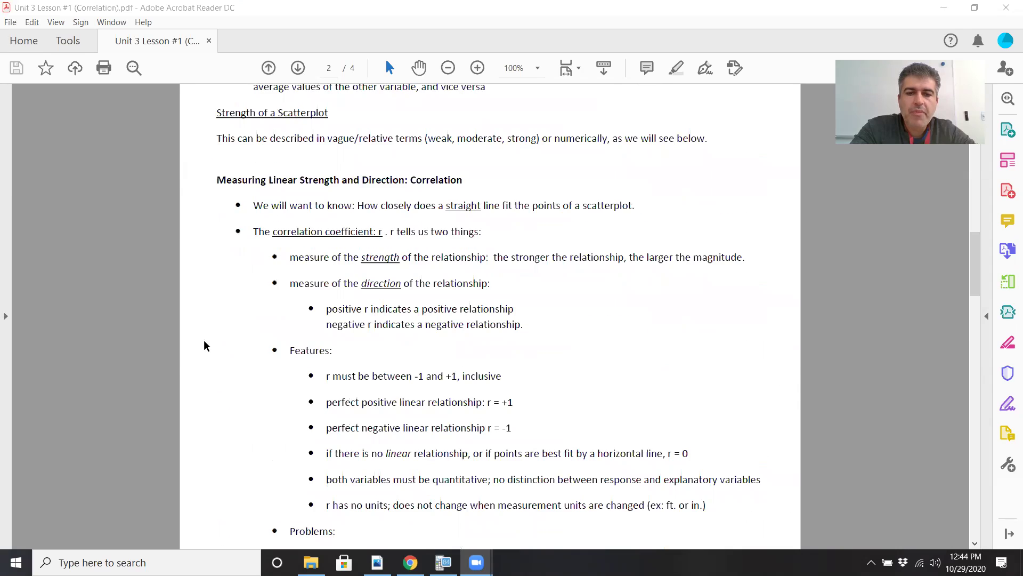
{"action": "scroll", "coordinate": [204, 341], "scroll_direction": "down", "scroll_amount": 5}
{"action": "scroll", "coordinate": [200, 334], "scroll_direction": "down", "scroll_amount": 3}
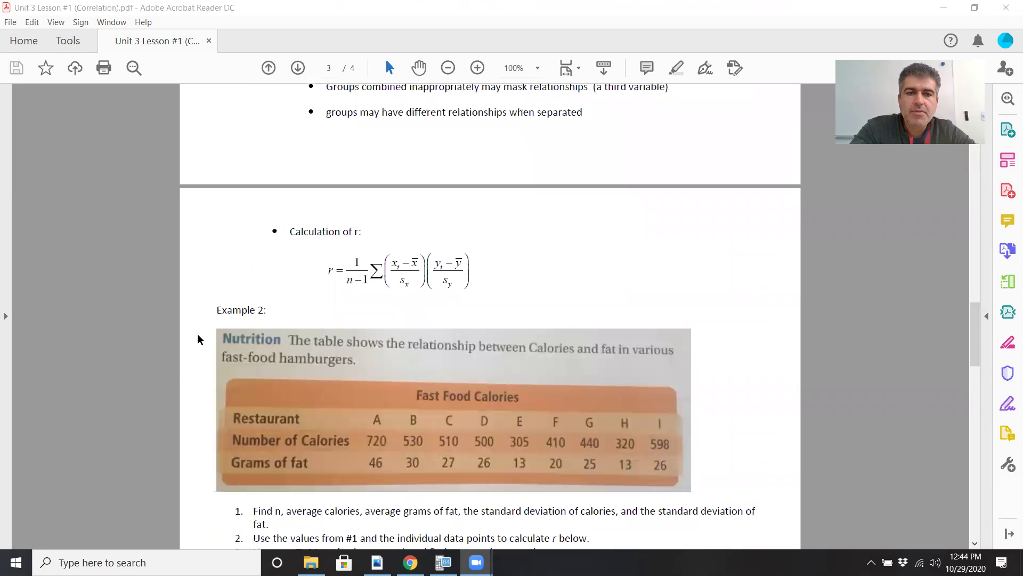
{"action": "scroll", "coordinate": [197, 334], "scroll_direction": "up", "scroll_amount": 6}
{"action": "scroll", "coordinate": [197, 339], "scroll_direction": "up", "scroll_amount": 6}
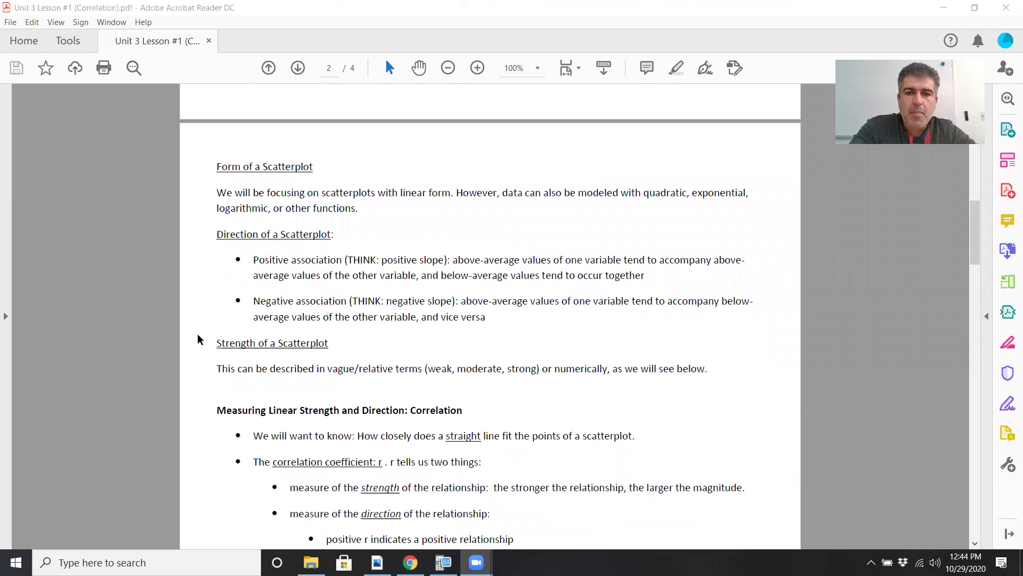
{"action": "scroll", "coordinate": [198, 339], "scroll_direction": "down", "scroll_amount": 1}
{"action": "scroll", "coordinate": [301, 129], "scroll_direction": "down", "scroll_amount": 1}
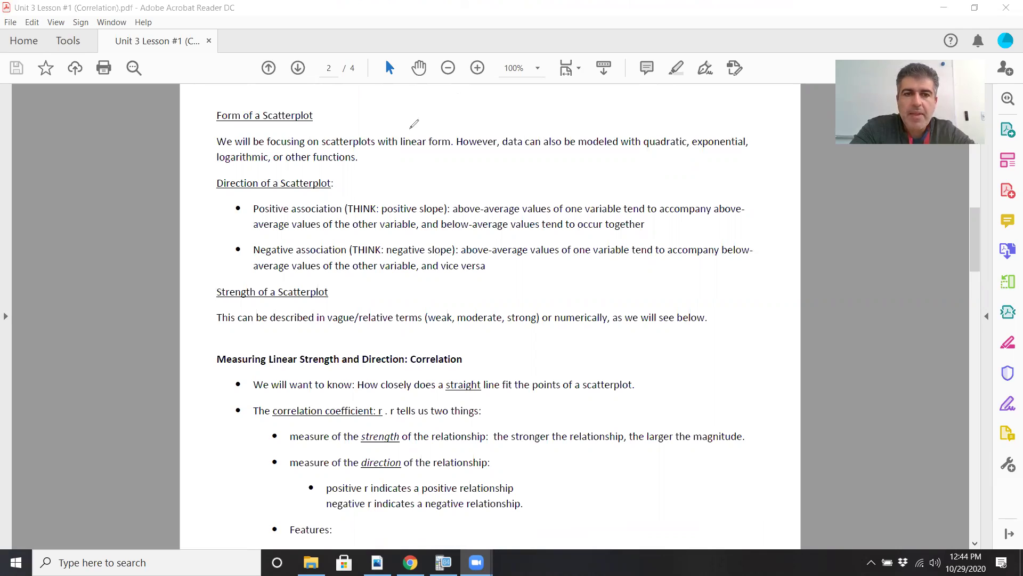
{"action": "left_click_drag", "start_coordinate": [405, 129], "coordinate": [431, 128]}
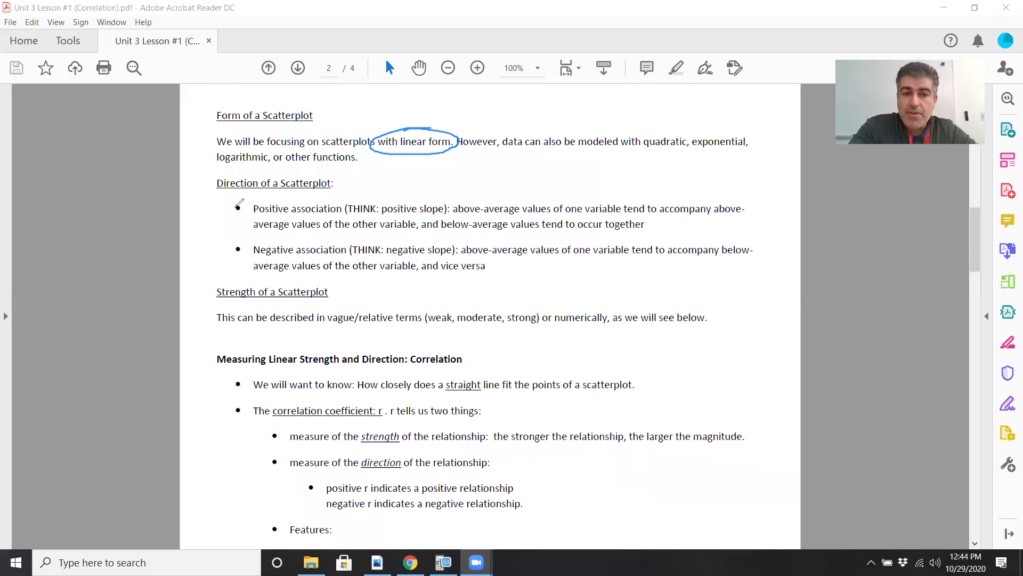
{"action": "left_click_drag", "start_coordinate": [316, 202], "coordinate": [345, 212]}
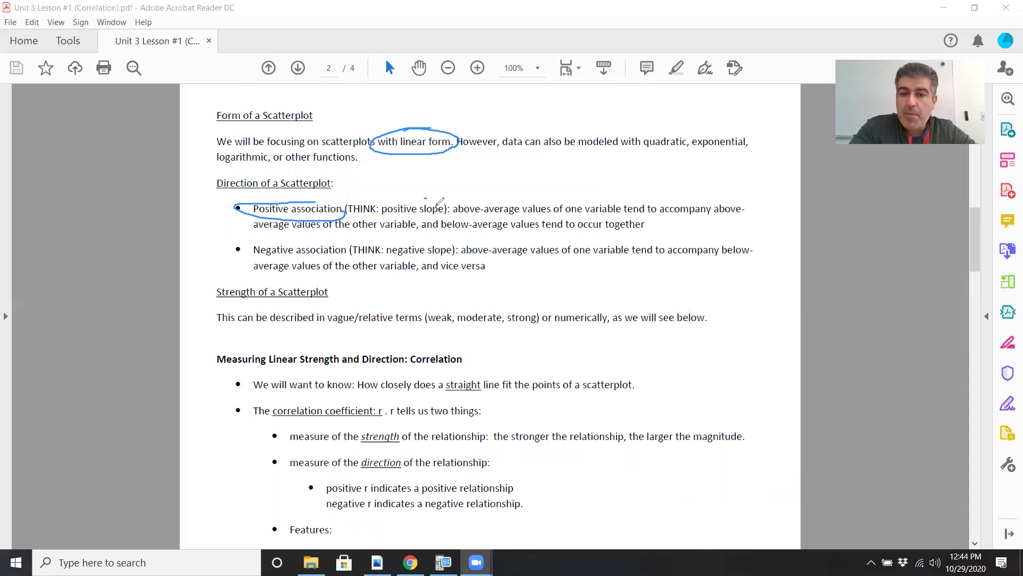
{"action": "left_click_drag", "start_coordinate": [437, 205], "coordinate": [433, 199]}
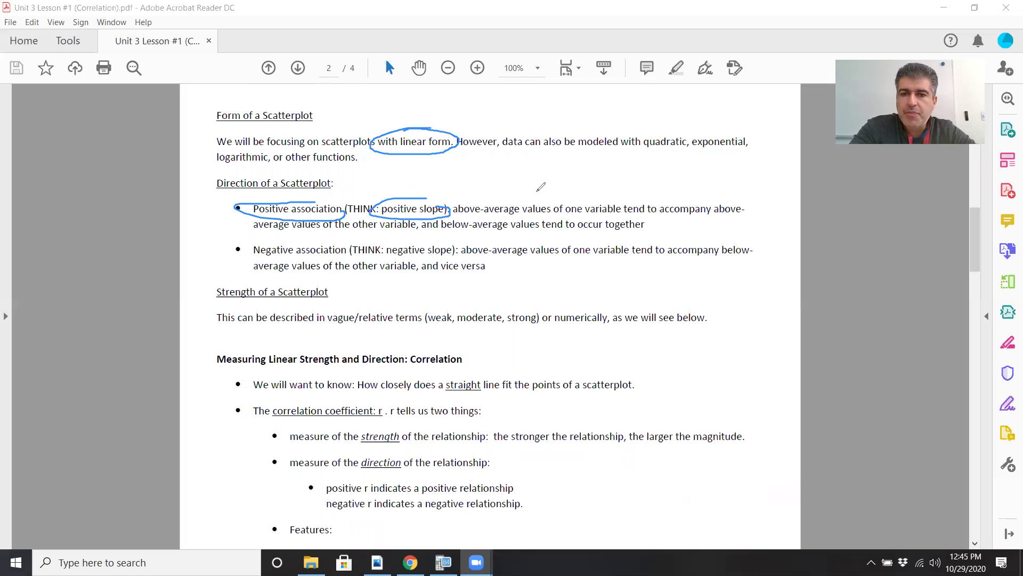
Step: Sketch axes with arrowheads, labelling the horizontal axis height and the vertical axis weight
{"action": "left_click_drag", "start_coordinate": [577, 153], "coordinate": [591, 211]}
{"action": "left_click_drag", "start_coordinate": [536, 192], "coordinate": [710, 190]}
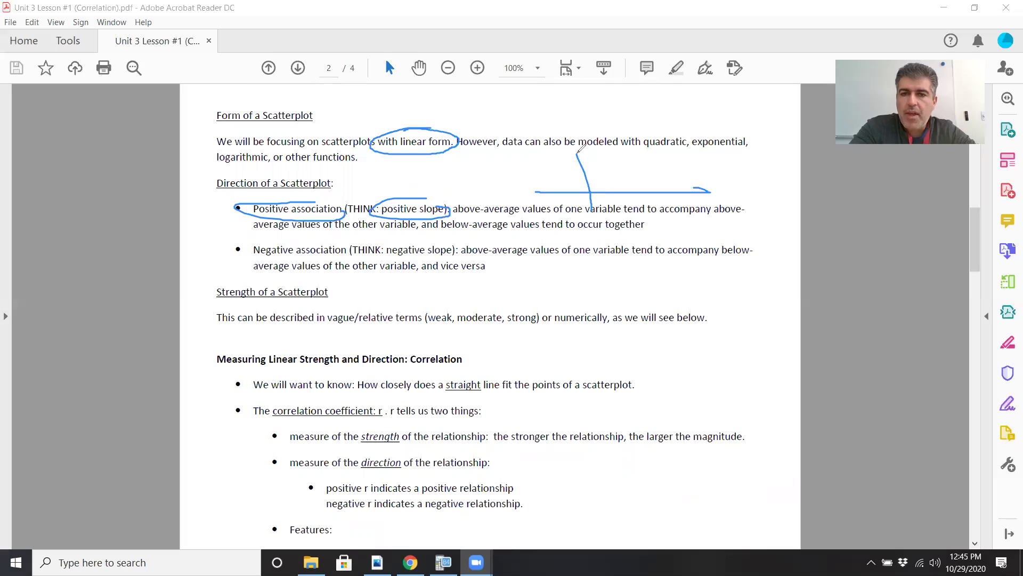
{"action": "left_click_drag", "start_coordinate": [571, 166], "coordinate": [584, 164]}
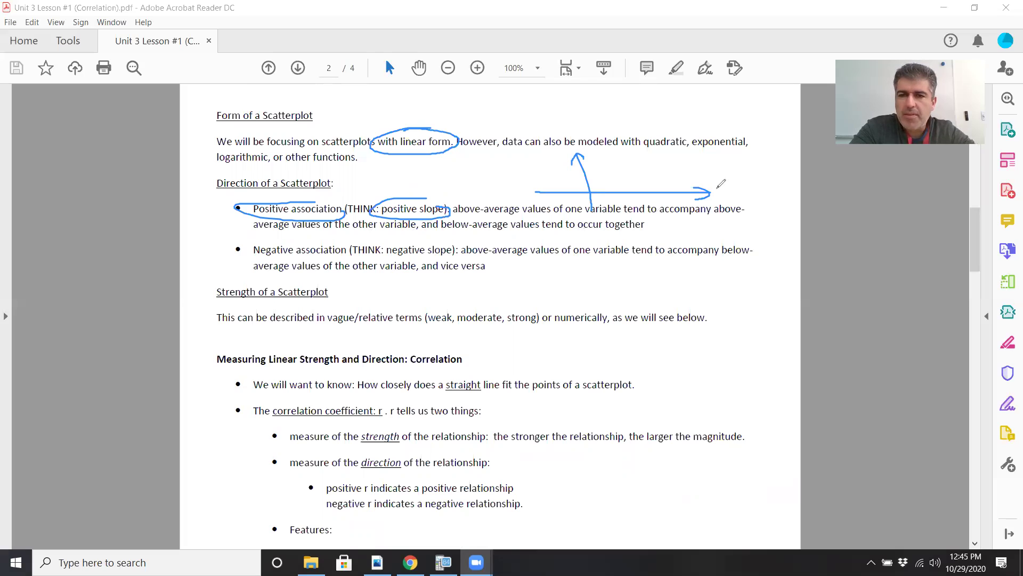
{"action": "left_click_drag", "start_coordinate": [717, 187], "coordinate": [746, 202]}
{"action": "left_click", "coordinate": [740, 195]}
{"action": "left_click_drag", "start_coordinate": [754, 193], "coordinate": [765, 192]}
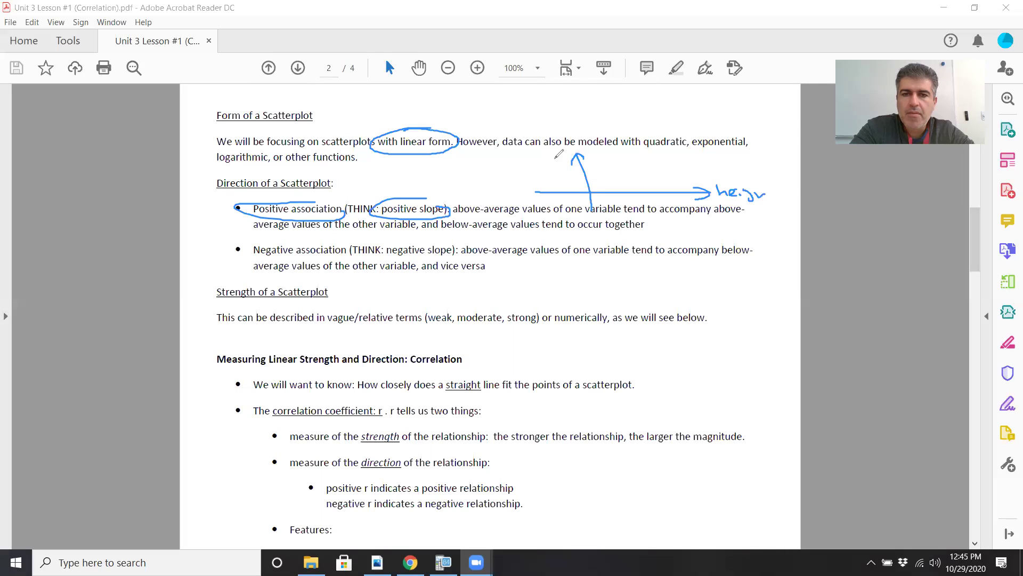
{"action": "left_click_drag", "start_coordinate": [529, 132], "coordinate": [581, 140]}
{"action": "left_click", "coordinate": [572, 132]}
{"action": "left_click", "coordinate": [590, 128]}
{"action": "mouse_move", "coordinate": [598, 126]}
{"action": "left_mouse_down"}
{"action": "mouse_move", "coordinate": [603, 139]}
{"action": "mouse_move", "coordinate": [634, 130]}
{"action": "left_mouse_up"}
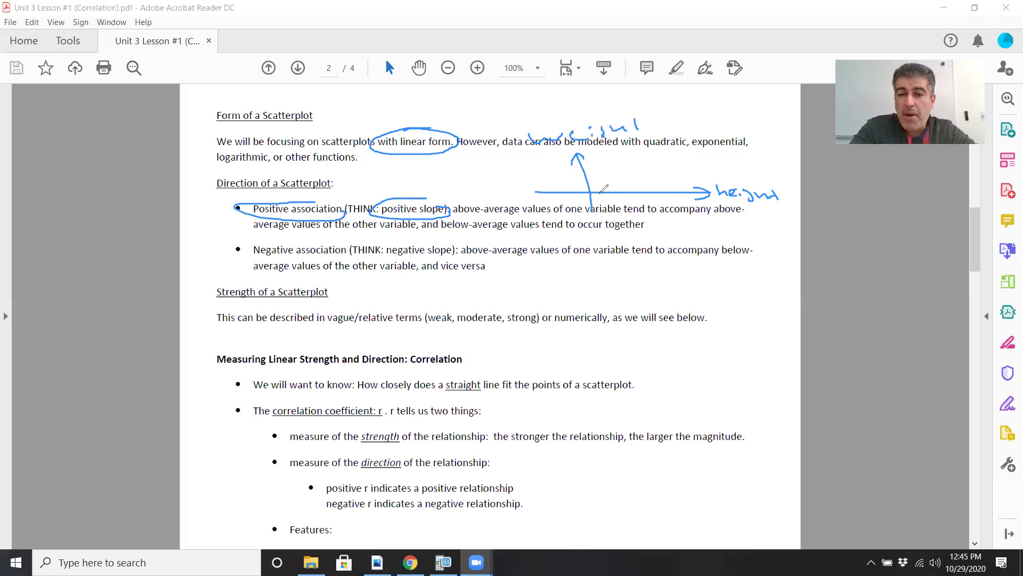
Step: Dot six rising scatter points between the height and weight axes
{"action": "left_click", "coordinate": [606, 183]}
{"action": "left_click", "coordinate": [626, 171]}
{"action": "left_click", "coordinate": [651, 169]}
{"action": "left_click", "coordinate": [678, 157]}
{"action": "left_click", "coordinate": [660, 152]}
{"action": "left_click", "coordinate": [633, 156]}
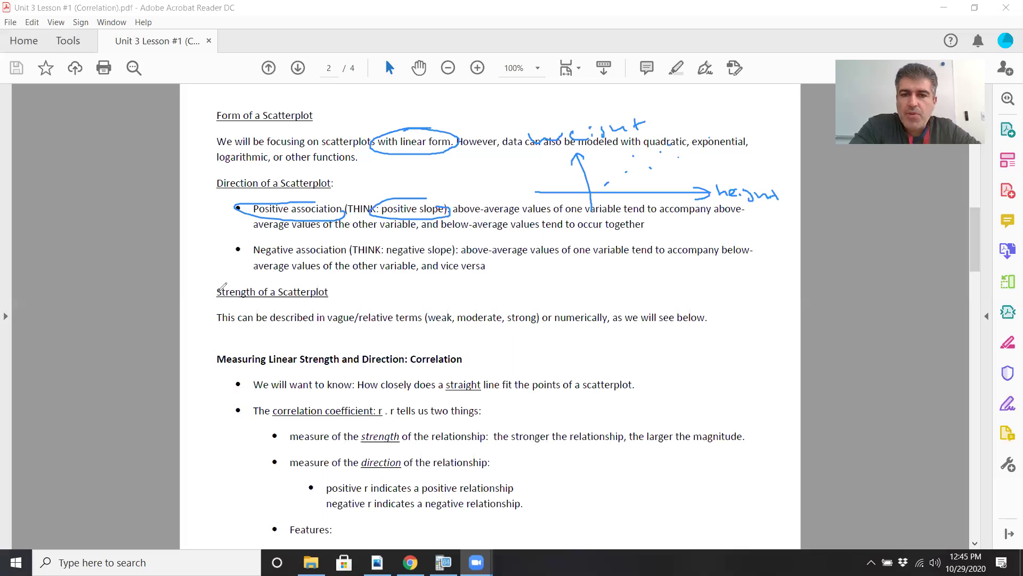
Step: Draw a new pair of axes with arrowheads below the Negative association bullet
{"action": "left_click_drag", "start_coordinate": [547, 305], "coordinate": [718, 307]}
{"action": "left_click_drag", "start_coordinate": [573, 265], "coordinate": [569, 314]}
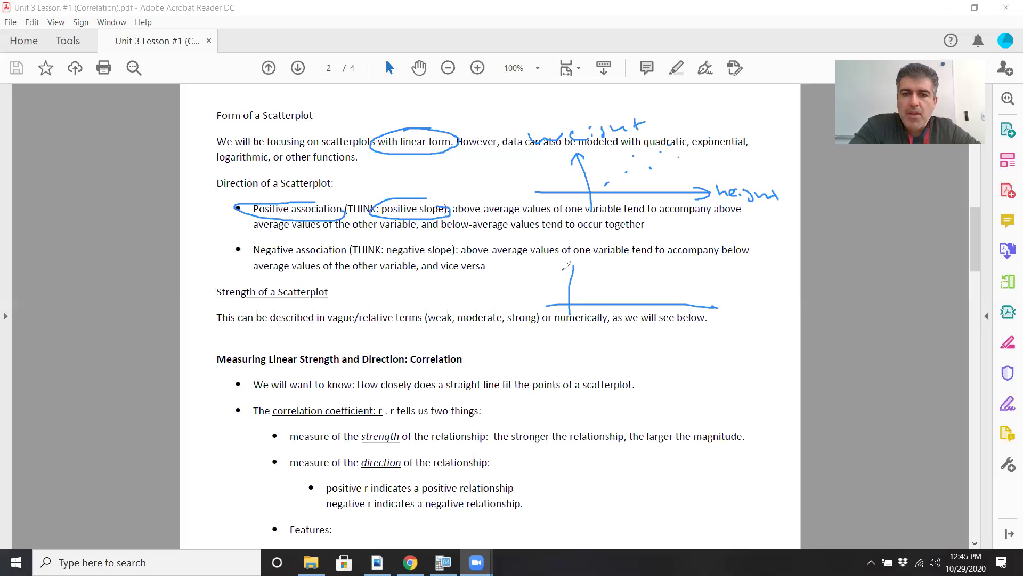
{"action": "left_click_drag", "start_coordinate": [584, 263], "coordinate": [559, 273]}
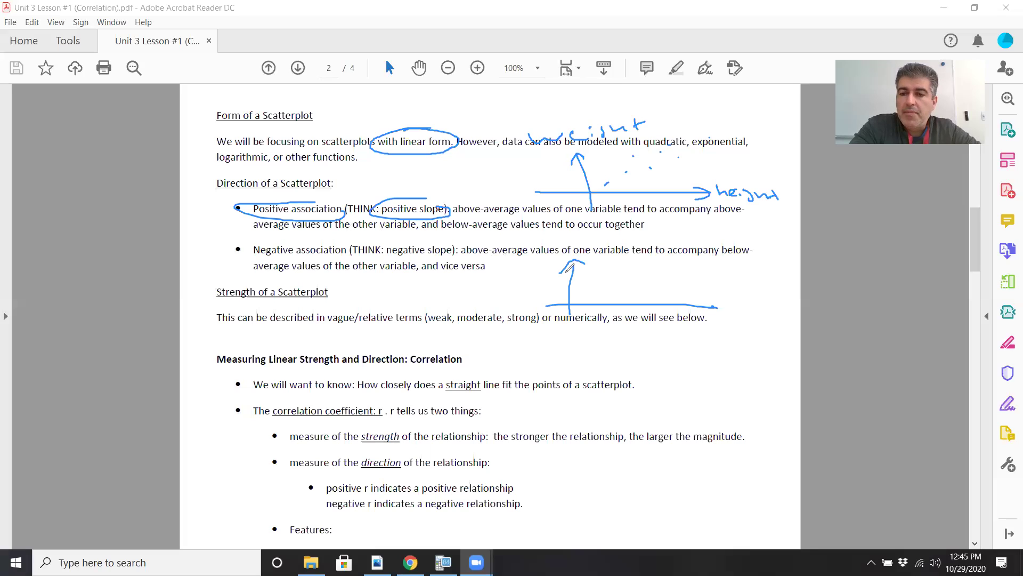
{"action": "mouse_move", "coordinate": [715, 302]}
{"action": "left_mouse_down"}
{"action": "mouse_move", "coordinate": [777, 300]}
{"action": "mouse_move", "coordinate": [744, 333]}
{"action": "mouse_move", "coordinate": [764, 325]}
{"action": "mouse_move", "coordinate": [777, 337]}
{"action": "mouse_move", "coordinate": [802, 323]}
{"action": "mouse_move", "coordinate": [781, 326]}
{"action": "mouse_move", "coordinate": [805, 333]}
{"action": "left_mouse_up"}
Step: Label the axes 'hrs. playing video games per week' and 'GPA'
{"action": "left_click_drag", "start_coordinate": [735, 347], "coordinate": [749, 345]}
{"action": "left_click_drag", "start_coordinate": [748, 345], "coordinate": [786, 354]}
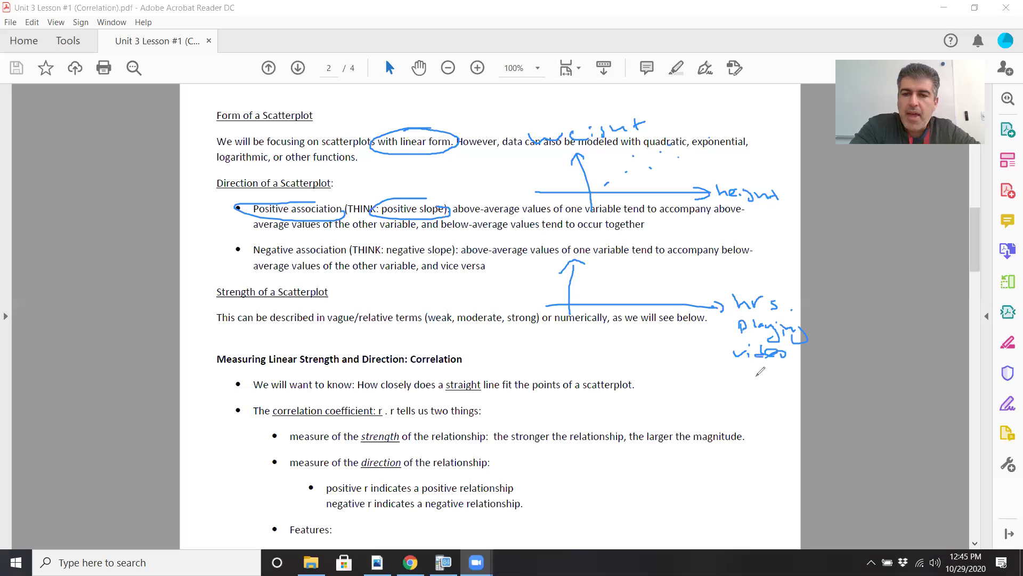
{"action": "mouse_move", "coordinate": [727, 373]}
{"action": "left_mouse_down"}
{"action": "mouse_move", "coordinate": [739, 382]}
{"action": "mouse_move", "coordinate": [795, 374]}
{"action": "left_mouse_up"}
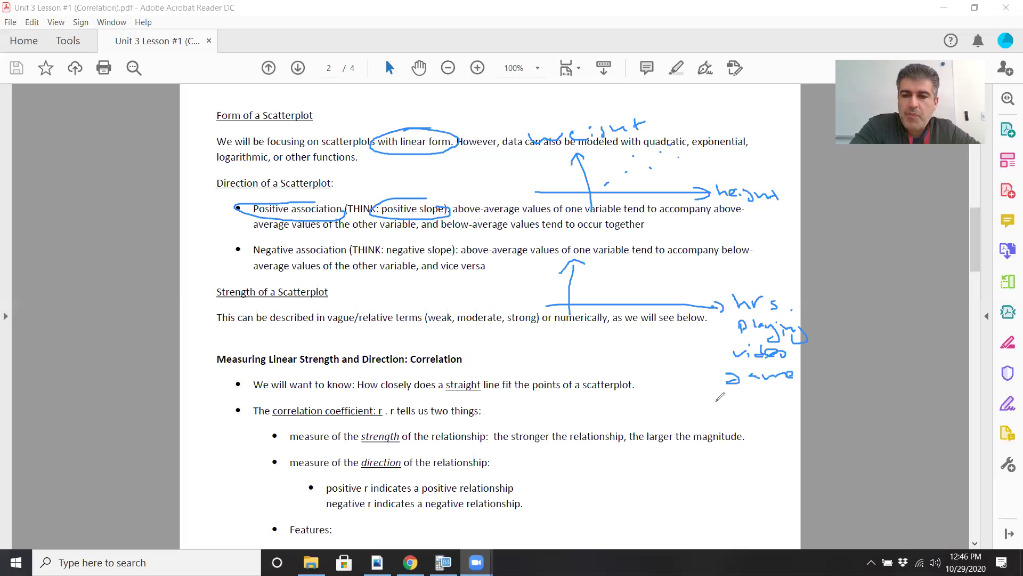
{"action": "mouse_move", "coordinate": [698, 405]}
{"action": "left_mouse_down"}
{"action": "mouse_move", "coordinate": [748, 396]}
{"action": "mouse_move", "coordinate": [728, 422]}
{"action": "mouse_move", "coordinate": [794, 407]}
{"action": "left_mouse_up"}
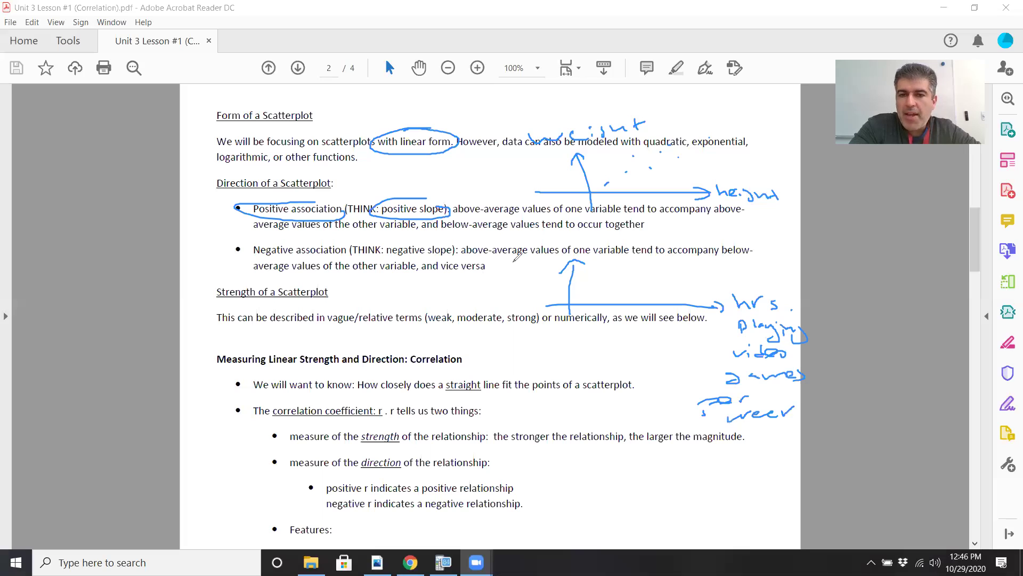
{"action": "mouse_move", "coordinate": [512, 257]}
{"action": "left_mouse_down"}
{"action": "mouse_move", "coordinate": [518, 268]}
{"action": "mouse_move", "coordinate": [537, 255]}
{"action": "mouse_move", "coordinate": [544, 270]}
{"action": "left_mouse_up"}
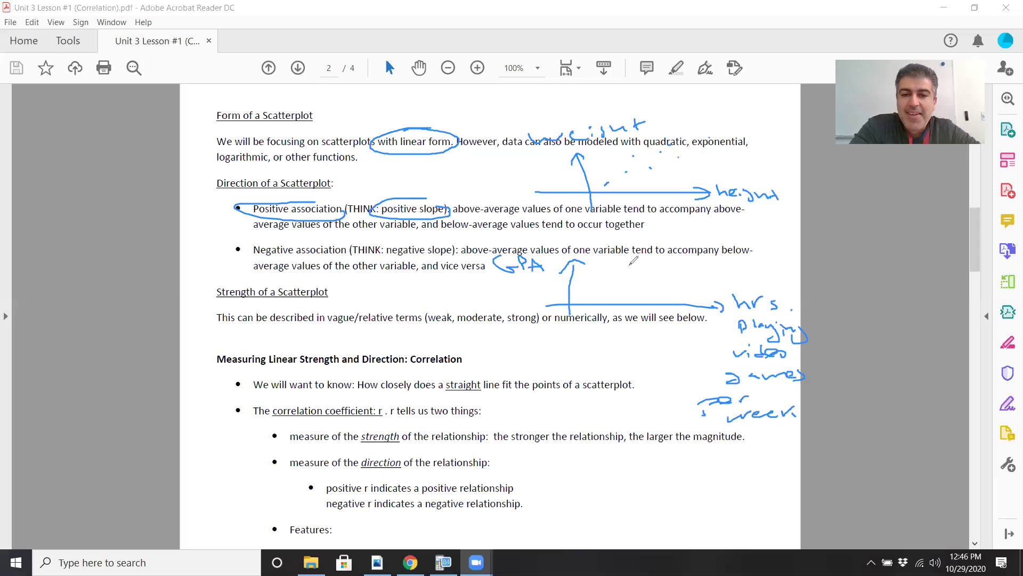
Step: Dot seven points trending downward across the GPA-versus-video-game-hours axes
{"action": "left_click", "coordinate": [593, 276]}
{"action": "left_click", "coordinate": [616, 273]}
{"action": "left_click", "coordinate": [618, 278]}
{"action": "left_click", "coordinate": [599, 265]}
{"action": "left_click", "coordinate": [638, 287]}
{"action": "left_click", "coordinate": [677, 284]}
{"action": "left_click", "coordinate": [680, 291]}
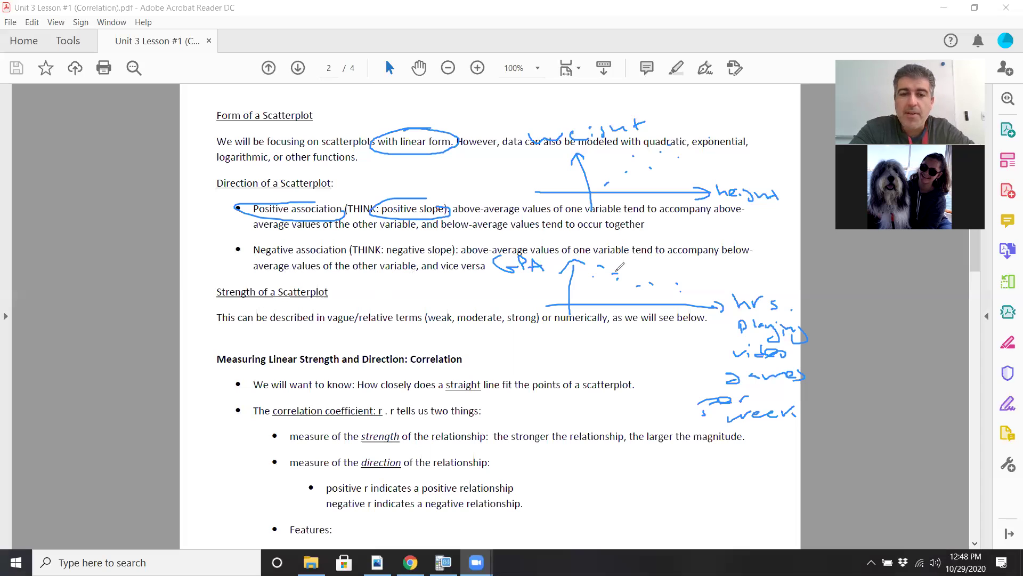
Step: Add a falling trend line, circle the Strength of a Scatterplot heading, then clear all ink
{"action": "left_click_drag", "start_coordinate": [575, 261], "coordinate": [685, 290]}
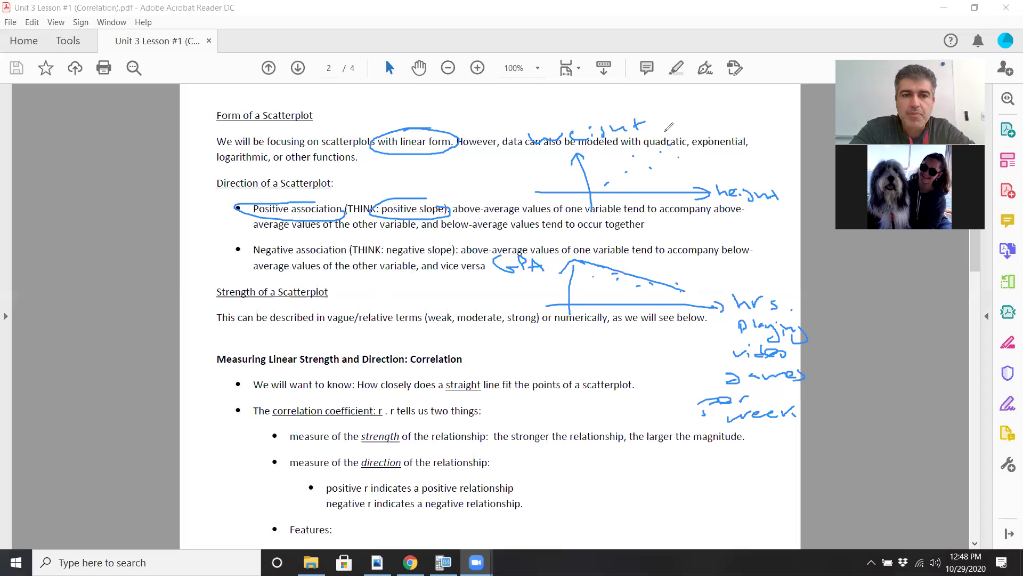
{"action": "key", "text": "Escape"}
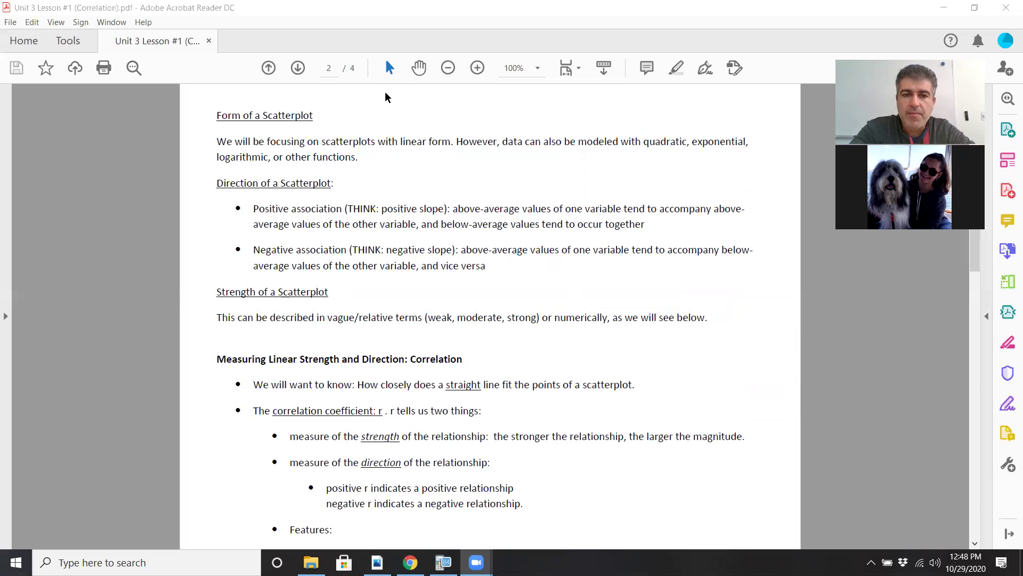
{"action": "left_click_drag", "start_coordinate": [132, 309], "coordinate": [199, 299]}
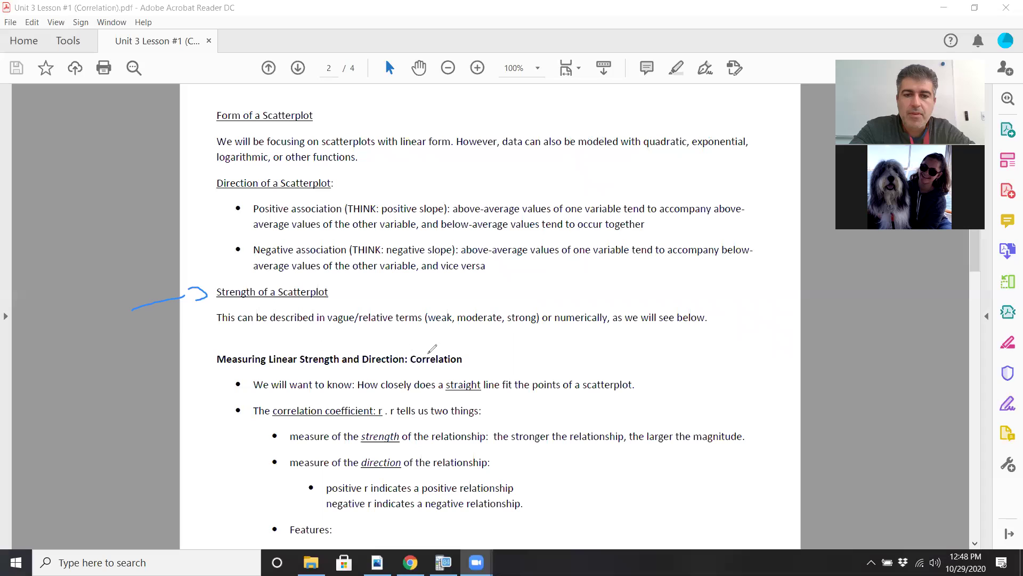
{"action": "left_click_drag", "start_coordinate": [427, 352], "coordinate": [307, 308]}
{"action": "mouse_move", "coordinate": [242, 269]}
{"action": "left_mouse_down"}
{"action": "mouse_move", "coordinate": [184, 283]}
{"action": "mouse_move", "coordinate": [370, 292]}
{"action": "mouse_move", "coordinate": [224, 288]}
{"action": "left_mouse_up"}
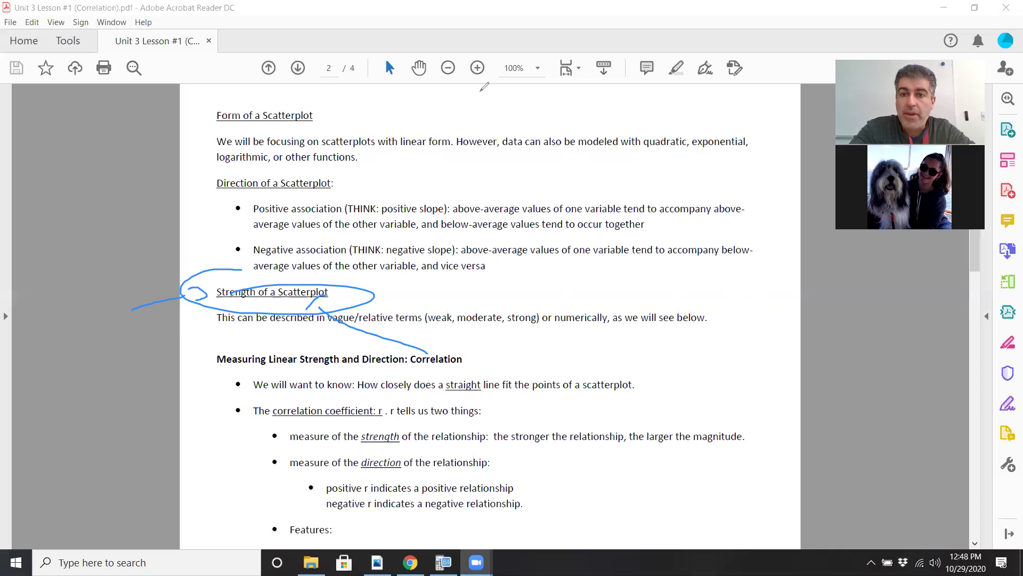
{"action": "left_click", "coordinate": [359, 90]}
Step: Scroll to the Features list and circle the r after 'correlation coefficient:' in blue ink
{"action": "scroll", "coordinate": [175, 412], "scroll_direction": "down", "scroll_amount": 3}
{"action": "scroll", "coordinate": [175, 407], "scroll_direction": "down", "scroll_amount": 1}
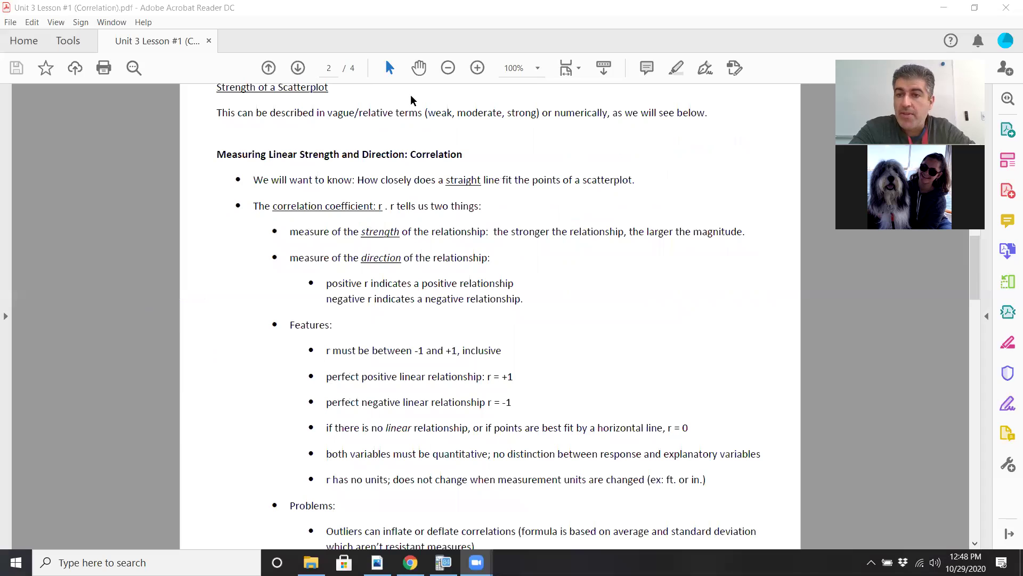
{"action": "mouse_move", "coordinate": [377, 196]}
{"action": "left_mouse_down"}
{"action": "mouse_move", "coordinate": [375, 208]}
{"action": "mouse_move", "coordinate": [399, 201]}
{"action": "mouse_move", "coordinate": [381, 196]}
{"action": "left_mouse_up"}
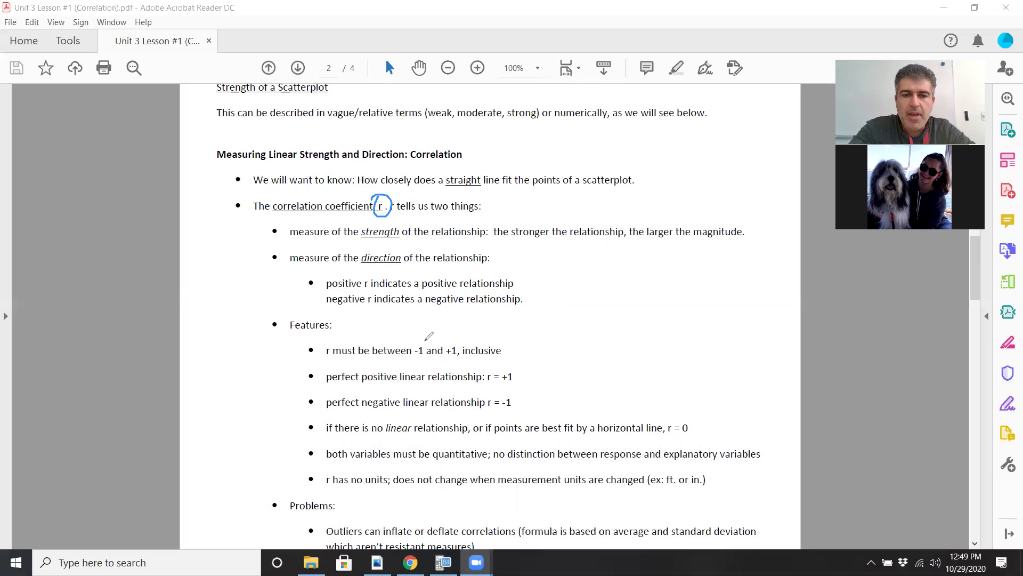
Step: Circle -1 and +1, write -1 ≤ r ≤ 1 beside them, and circle r = +1
{"action": "mouse_move", "coordinate": [432, 335]}
{"action": "left_mouse_down"}
{"action": "mouse_move", "coordinate": [408, 341]}
{"action": "mouse_move", "coordinate": [408, 353]}
{"action": "mouse_move", "coordinate": [443, 340]}
{"action": "left_mouse_up"}
{"action": "mouse_move", "coordinate": [575, 299]}
{"action": "left_mouse_down"}
{"action": "mouse_move", "coordinate": [655, 302]}
{"action": "mouse_move", "coordinate": [680, 283]}
{"action": "mouse_move", "coordinate": [733, 296]}
{"action": "left_mouse_up"}
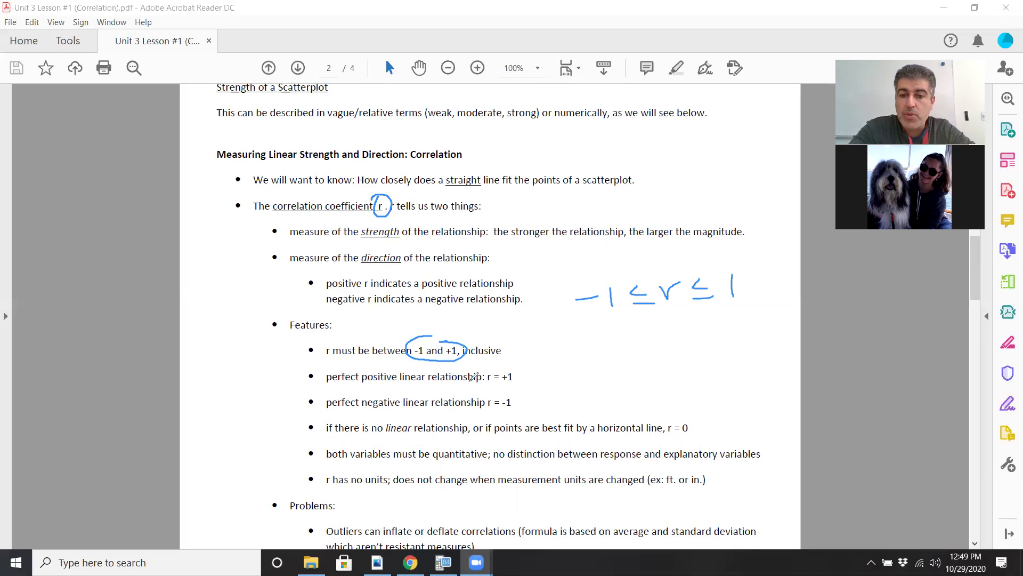
{"action": "mouse_move", "coordinate": [498, 368]}
{"action": "left_mouse_down"}
{"action": "mouse_move", "coordinate": [485, 381]}
{"action": "mouse_move", "coordinate": [526, 375]}
{"action": "left_mouse_up"}
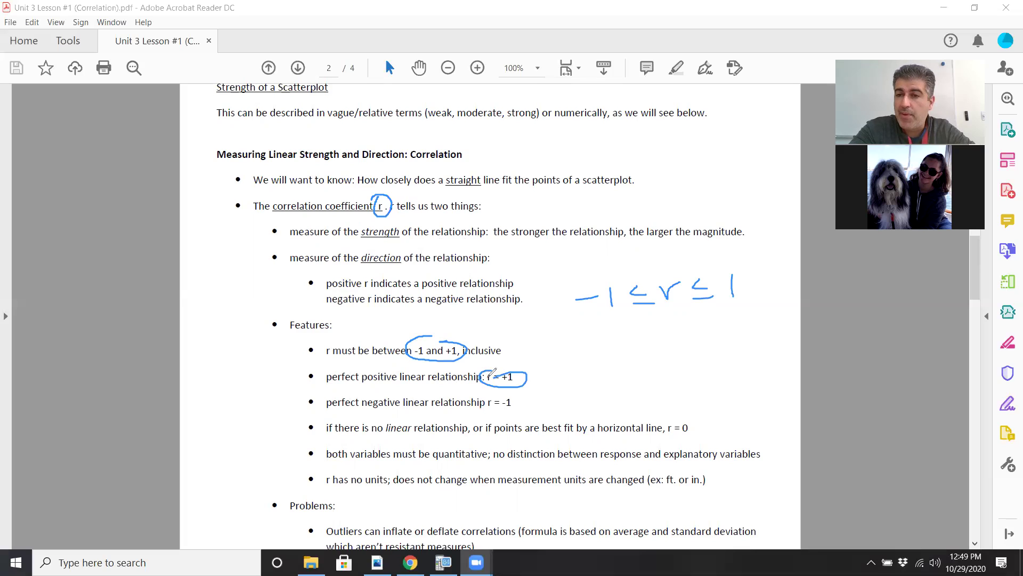
Step: Circle r = -1 and r = 0, and start small axes for a no-correlation example
{"action": "mouse_move", "coordinate": [481, 403]}
{"action": "left_mouse_down"}
{"action": "mouse_move", "coordinate": [511, 394]}
{"action": "mouse_move", "coordinate": [487, 394]}
{"action": "left_mouse_up"}
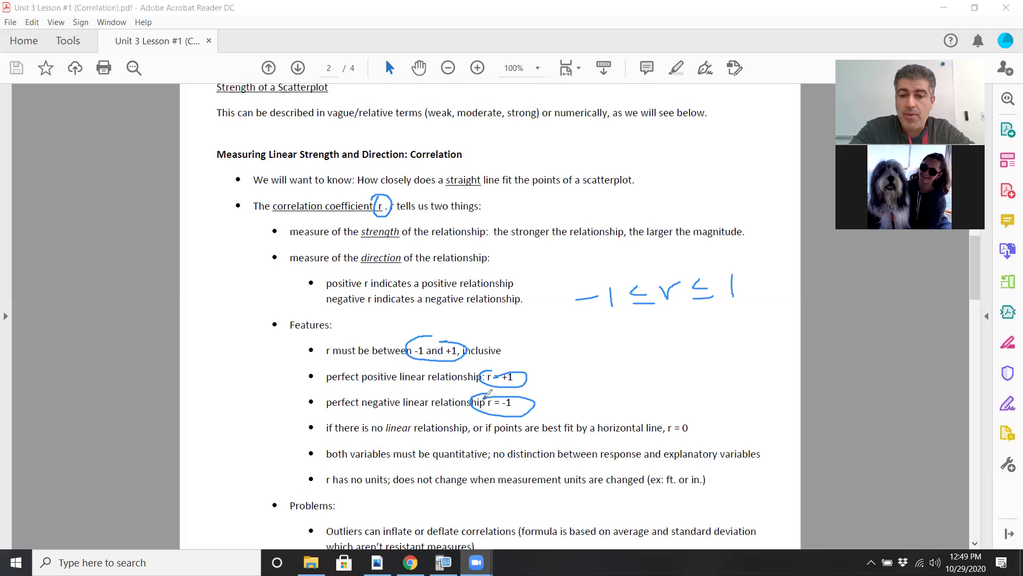
{"action": "left_click_drag", "start_coordinate": [670, 417], "coordinate": [694, 415]}
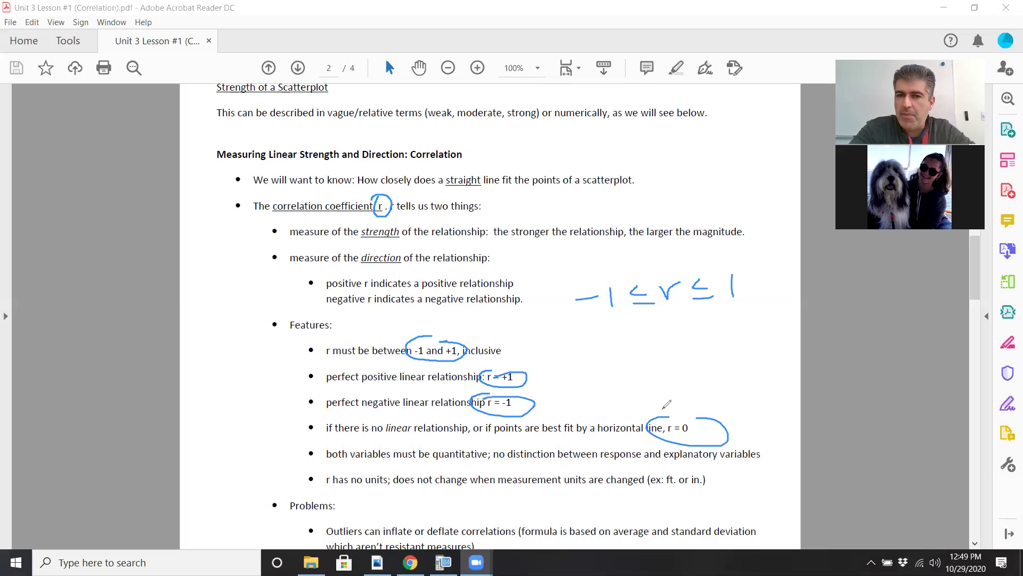
{"action": "mouse_move", "coordinate": [635, 335]}
{"action": "left_mouse_down"}
{"action": "mouse_move", "coordinate": [650, 385]}
{"action": "mouse_move", "coordinate": [782, 359]}
{"action": "left_mouse_up"}
Step: Scatter random dots on the new axes and draw an arrow linking them to r = 0
{"action": "left_click", "coordinate": [669, 359]}
{"action": "left_click", "coordinate": [669, 346]}
{"action": "left_click", "coordinate": [677, 336]}
{"action": "left_click", "coordinate": [693, 331]}
{"action": "left_click", "coordinate": [683, 351]}
{"action": "left_click", "coordinate": [696, 351]}
{"action": "left_click", "coordinate": [712, 350]}
{"action": "left_click", "coordinate": [721, 340]}
{"action": "left_click", "coordinate": [704, 328]}
{"action": "left_click", "coordinate": [726, 327]}
{"action": "left_click", "coordinate": [728, 337]}
{"action": "left_click", "coordinate": [714, 342]}
{"action": "left_click", "coordinate": [695, 345]}
{"action": "left_click", "coordinate": [712, 334]}
{"action": "left_click", "coordinate": [694, 330]}
{"action": "left_click_drag", "start_coordinate": [675, 324], "coordinate": [683, 322]}
{"action": "left_click_drag", "start_coordinate": [709, 374], "coordinate": [720, 404]}
Step: Link r = +1 to left-margin axes with dots rising in a straight line
{"action": "left_click_drag", "start_coordinate": [712, 367], "coordinate": [703, 379]}
{"action": "left_click_drag", "start_coordinate": [308, 377], "coordinate": [230, 390]}
{"action": "left_click_drag", "start_coordinate": [230, 380], "coordinate": [231, 408]}
{"action": "left_click_drag", "start_coordinate": [152, 397], "coordinate": [148, 462]}
{"action": "left_click_drag", "start_coordinate": [211, 445], "coordinate": [108, 450]}
{"action": "left_click", "coordinate": [155, 440]}
{"action": "left_click", "coordinate": [172, 429]}
{"action": "left_click", "coordinate": [180, 424]}
{"action": "left_click", "coordinate": [190, 417]}
{"action": "left_click", "coordinate": [198, 412]}
{"action": "left_click", "coordinate": [211, 408]}
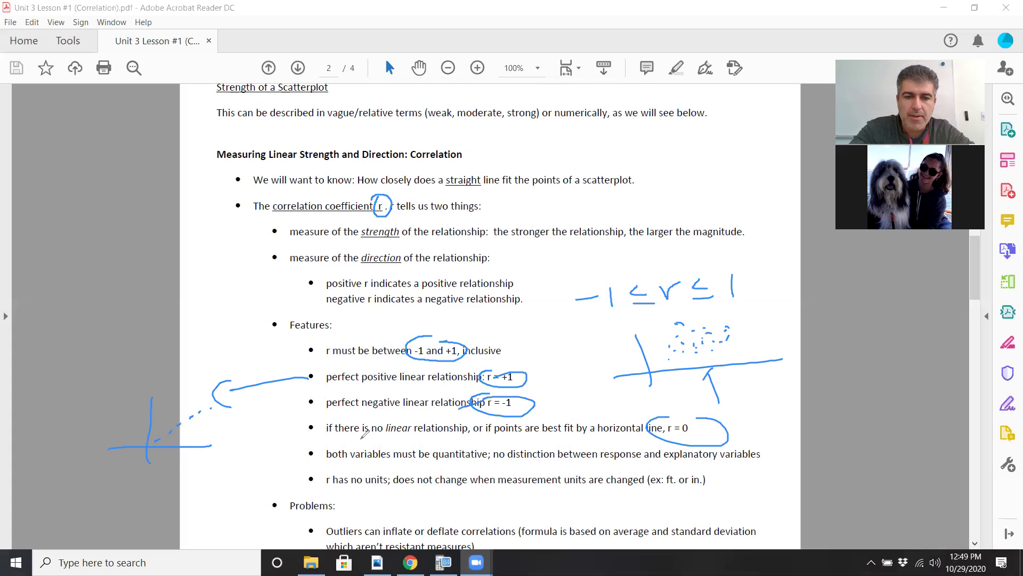
Step: Link r = -1 to a lower sketch of axes with dots falling in a straight line
{"action": "mouse_move", "coordinate": [470, 403]}
{"action": "left_mouse_down"}
{"action": "mouse_move", "coordinate": [292, 468]}
{"action": "mouse_move", "coordinate": [296, 478]}
{"action": "left_mouse_up"}
{"action": "mouse_move", "coordinate": [194, 480]}
{"action": "left_mouse_down"}
{"action": "mouse_move", "coordinate": [203, 525]}
{"action": "mouse_move", "coordinate": [266, 506]}
{"action": "mouse_move", "coordinate": [206, 487]}
{"action": "left_mouse_up"}
{"action": "left_click", "coordinate": [214, 489]}
{"action": "left_click", "coordinate": [221, 490]}
{"action": "left_click", "coordinate": [229, 492]}
{"action": "left_click", "coordinate": [235, 493]}
{"action": "left_click", "coordinate": [242, 494]}
{"action": "left_click", "coordinate": [247, 494]}
{"action": "left_click", "coordinate": [254, 496]}
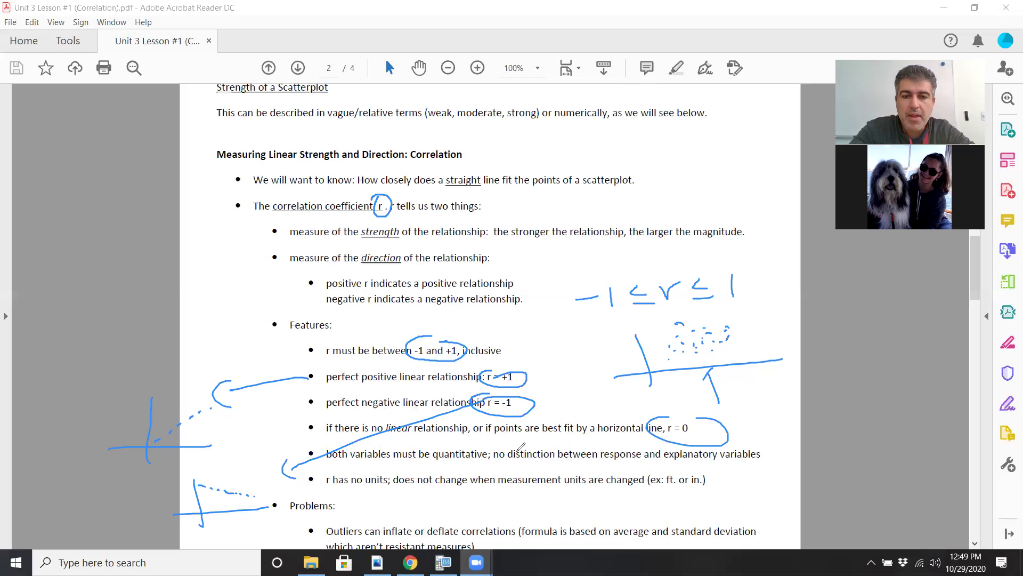
Step: Underline 'quantitative' and circle 'no distinction' in the correlation features list
{"action": "left_click_drag", "start_coordinate": [424, 464], "coordinate": [490, 465]}
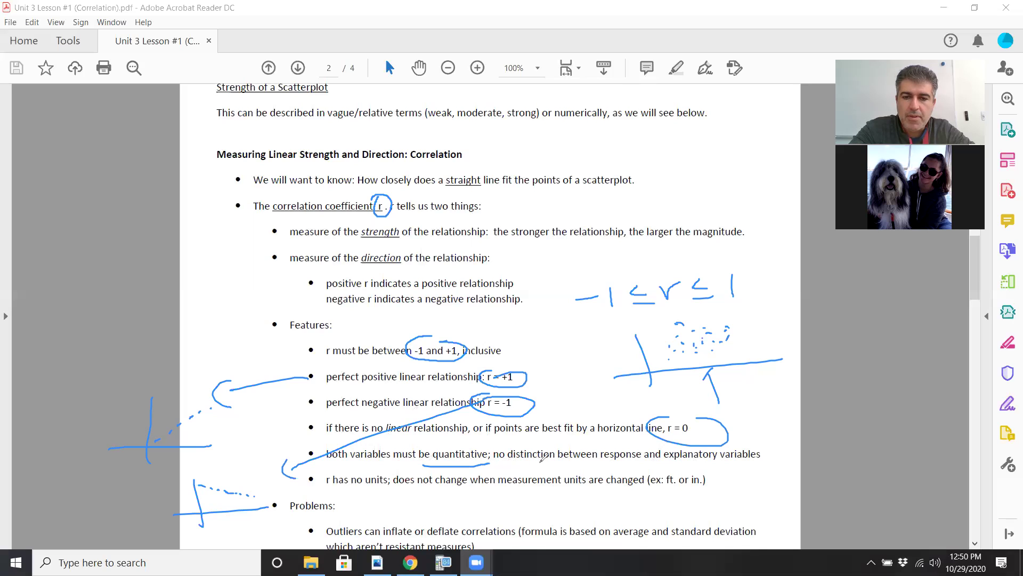
{"action": "mouse_move", "coordinate": [539, 442]}
{"action": "left_mouse_down"}
{"action": "mouse_move", "coordinate": [495, 442]}
{"action": "mouse_move", "coordinate": [504, 465]}
{"action": "mouse_move", "coordinate": [557, 456]}
{"action": "mouse_move", "coordinate": [560, 440]}
{"action": "mouse_move", "coordinate": [528, 440]}
{"action": "left_mouse_up"}
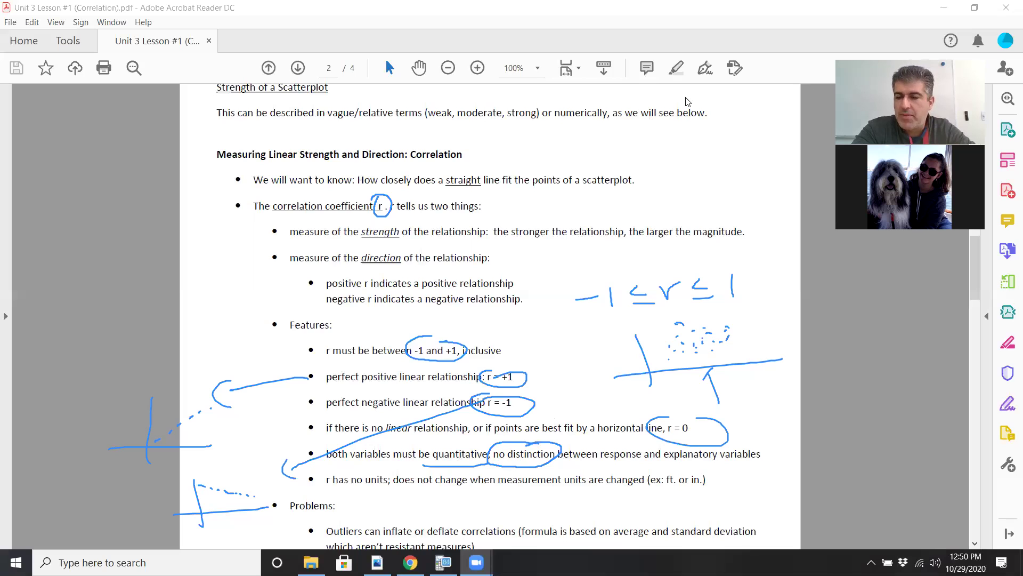
Step: Scroll down, briefly highlight 'Outliers can', then continue down to Example 2's Fast Food Calories table
{"action": "scroll", "coordinate": [405, 417], "scroll_direction": "down", "scroll_amount": 4}
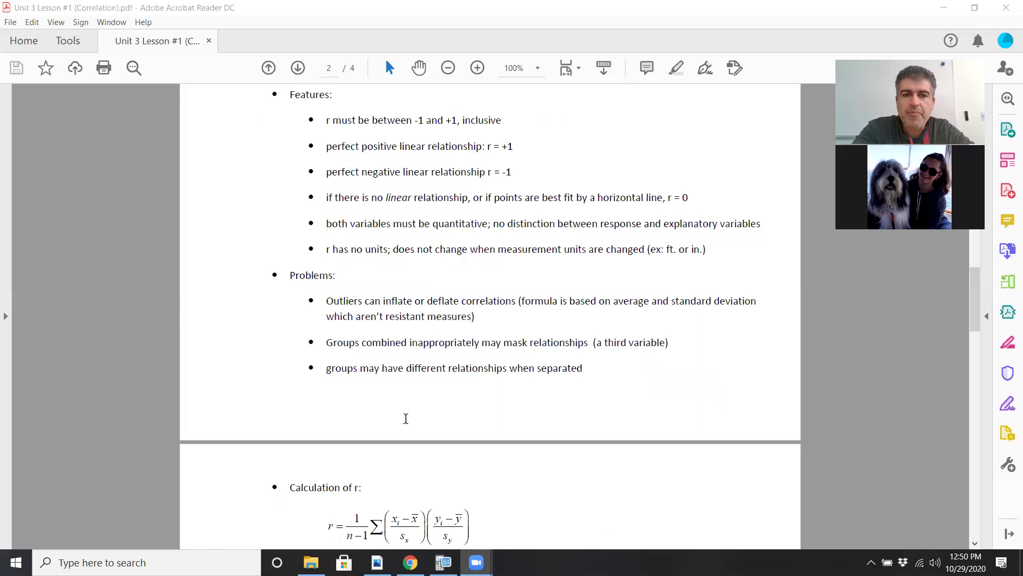
{"action": "scroll", "coordinate": [405, 419], "scroll_direction": "down", "scroll_amount": 2}
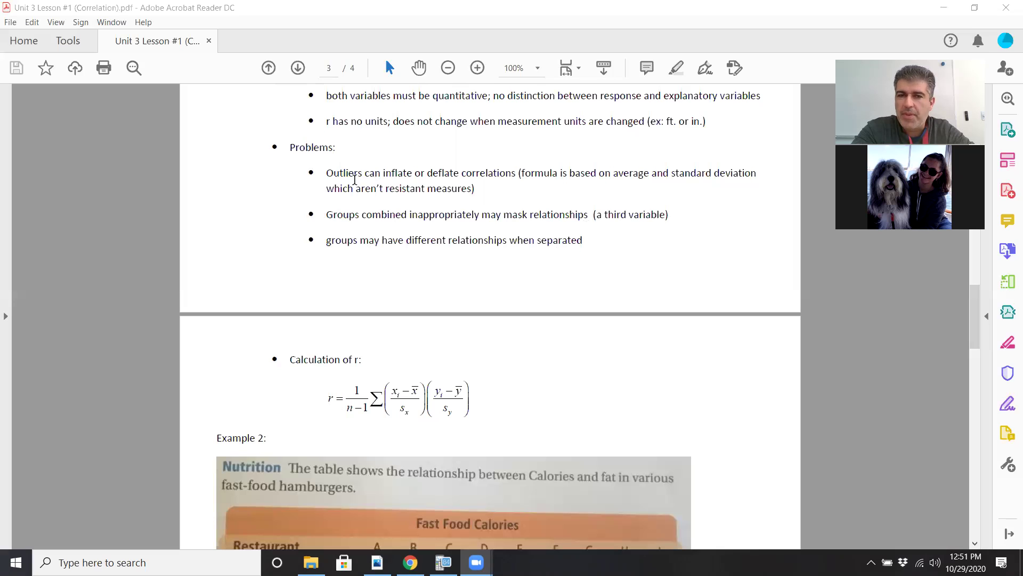
{"action": "left_click_drag", "start_coordinate": [368, 176], "coordinate": [333, 175]}
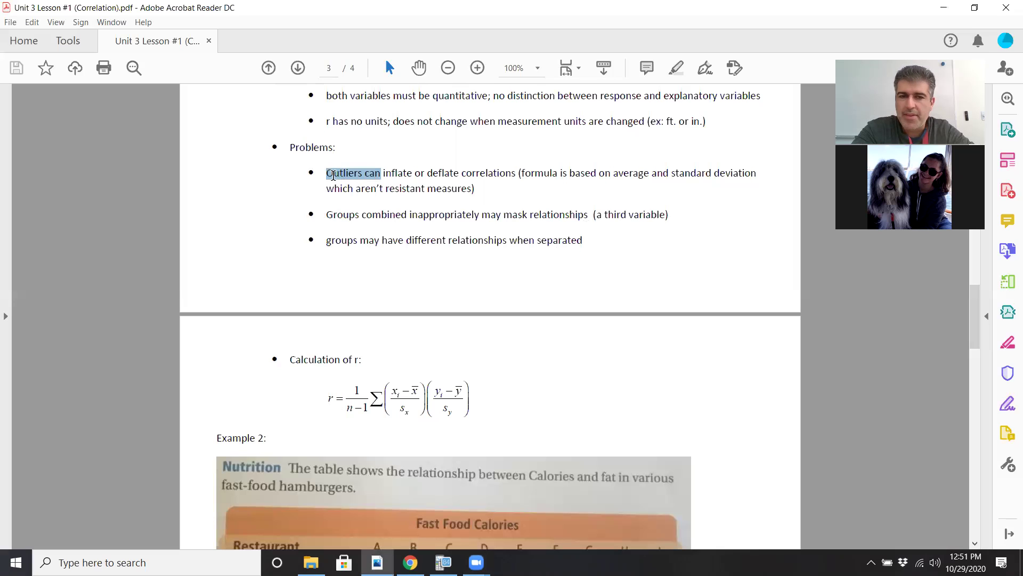
{"action": "left_click", "coordinate": [238, 347]}
{"action": "scroll", "coordinate": [239, 347], "scroll_direction": "down", "scroll_amount": 3}
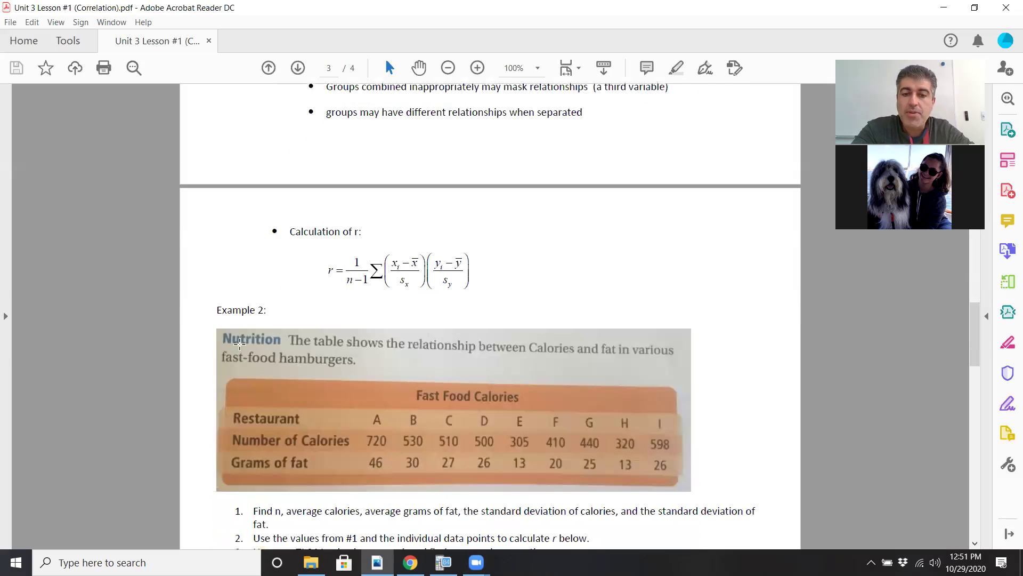
{"action": "scroll", "coordinate": [239, 343], "scroll_direction": "down", "scroll_amount": 2}
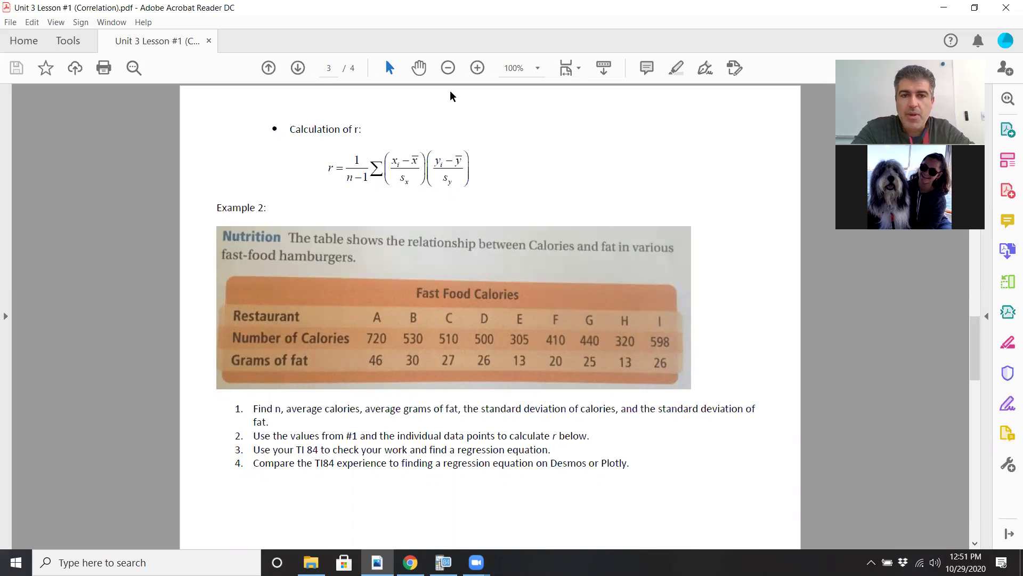
Step: Draw an arrow to the r formula and write 'complex calc. (don't do by hand)'
{"action": "mouse_move", "coordinate": [525, 122]}
{"action": "left_mouse_down"}
{"action": "mouse_move", "coordinate": [487, 136]}
{"action": "mouse_move", "coordinate": [552, 126]}
{"action": "left_mouse_up"}
{"action": "mouse_move", "coordinate": [564, 119]}
{"action": "left_mouse_down"}
{"action": "mouse_move", "coordinate": [597, 115]}
{"action": "mouse_move", "coordinate": [617, 129]}
{"action": "mouse_move", "coordinate": [625, 117]}
{"action": "left_mouse_up"}
{"action": "mouse_move", "coordinate": [634, 102]}
{"action": "left_mouse_down"}
{"action": "mouse_move", "coordinate": [633, 122]}
{"action": "mouse_move", "coordinate": [657, 120]}
{"action": "left_mouse_up"}
{"action": "mouse_move", "coordinate": [664, 109]}
{"action": "left_mouse_down"}
{"action": "mouse_move", "coordinate": [674, 121]}
{"action": "mouse_move", "coordinate": [664, 123]}
{"action": "mouse_move", "coordinate": [751, 116]}
{"action": "left_mouse_up"}
{"action": "left_click_drag", "start_coordinate": [771, 109], "coordinate": [765, 119]}
{"action": "left_click", "coordinate": [779, 114]}
{"action": "mouse_move", "coordinate": [551, 137]}
{"action": "left_mouse_down"}
{"action": "mouse_move", "coordinate": [532, 157]}
{"action": "mouse_move", "coordinate": [560, 171]}
{"action": "mouse_move", "coordinate": [614, 144]}
{"action": "mouse_move", "coordinate": [632, 155]}
{"action": "left_mouse_up"}
{"action": "left_click", "coordinate": [598, 159]}
{"action": "left_click_drag", "start_coordinate": [624, 149], "coordinate": [649, 143]}
{"action": "mouse_move", "coordinate": [688, 133]}
{"action": "left_mouse_down"}
{"action": "mouse_move", "coordinate": [676, 145]}
{"action": "mouse_move", "coordinate": [731, 143]}
{"action": "mouse_move", "coordinate": [750, 159]}
{"action": "mouse_move", "coordinate": [730, 186]}
{"action": "mouse_move", "coordinate": [770, 181]}
{"action": "mouse_move", "coordinate": [784, 159]}
{"action": "mouse_move", "coordinate": [788, 191]}
{"action": "left_mouse_up"}
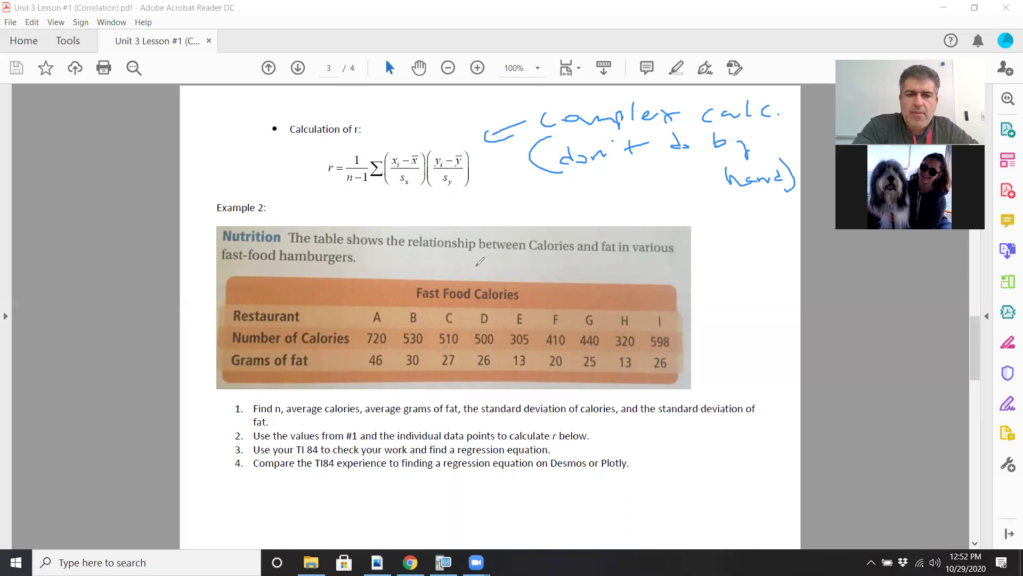
Step: Write '9 restaurants' above the table, undoing a stray stroke with Ctrl+Z
{"action": "mouse_move", "coordinate": [397, 265]}
{"action": "left_mouse_down"}
{"action": "mouse_move", "coordinate": [421, 278]}
{"action": "mouse_move", "coordinate": [462, 259]}
{"action": "left_mouse_up"}
{"action": "key", "text": "ctrl+z"}
{"action": "key", "text": "ctrl+z"}
{"action": "mouse_move", "coordinate": [397, 263]}
{"action": "left_mouse_down"}
{"action": "mouse_move", "coordinate": [416, 280]}
{"action": "mouse_move", "coordinate": [461, 259]}
{"action": "mouse_move", "coordinate": [502, 272]}
{"action": "mouse_move", "coordinate": [621, 269]}
{"action": "mouse_move", "coordinate": [609, 263]}
{"action": "mouse_move", "coordinate": [648, 256]}
{"action": "mouse_move", "coordinate": [590, 263]}
{"action": "left_mouse_up"}
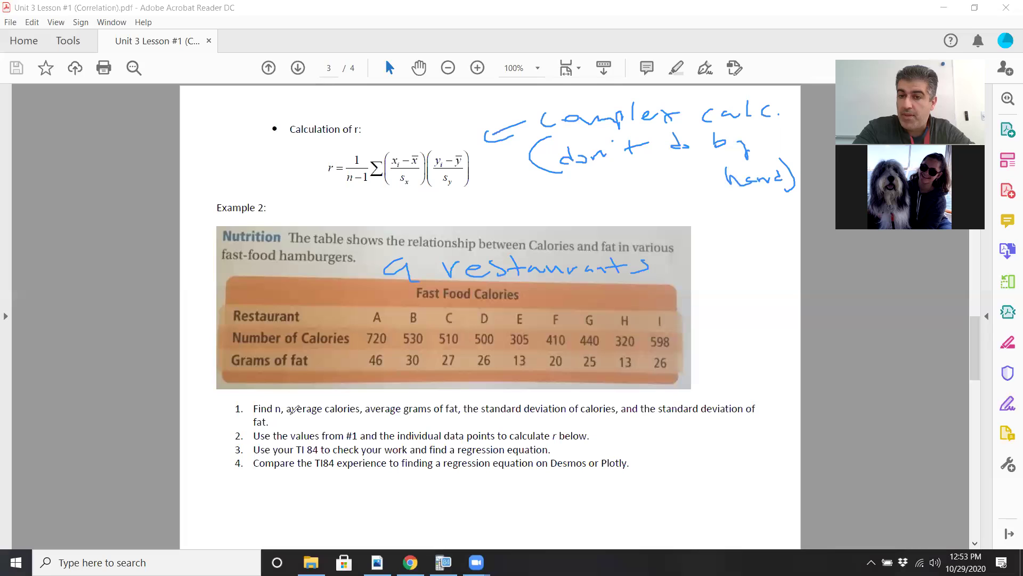
Step: Write '1) n = 9' below the tasks and note 'total # of items' in the left margin
{"action": "mouse_move", "coordinate": [216, 483]}
{"action": "left_mouse_down"}
{"action": "mouse_move", "coordinate": [224, 496]}
{"action": "mouse_move", "coordinate": [210, 473]}
{"action": "mouse_move", "coordinate": [274, 494]}
{"action": "mouse_move", "coordinate": [297, 485]}
{"action": "left_mouse_up"}
{"action": "mouse_move", "coordinate": [282, 494]}
{"action": "left_mouse_down"}
{"action": "mouse_move", "coordinate": [316, 479]}
{"action": "mouse_move", "coordinate": [314, 495]}
{"action": "left_mouse_up"}
{"action": "mouse_move", "coordinate": [276, 404]}
{"action": "left_mouse_down"}
{"action": "mouse_move", "coordinate": [179, 401]}
{"action": "mouse_move", "coordinate": [167, 424]}
{"action": "left_mouse_up"}
{"action": "mouse_move", "coordinate": [11, 410]}
{"action": "left_mouse_down"}
{"action": "mouse_move", "coordinate": [25, 444]}
{"action": "mouse_move", "coordinate": [109, 397]}
{"action": "mouse_move", "coordinate": [115, 421]}
{"action": "left_mouse_up"}
{"action": "left_click_drag", "start_coordinate": [48, 442], "coordinate": [49, 462]}
{"action": "left_click_drag", "start_coordinate": [52, 447], "coordinate": [66, 473]}
{"action": "mouse_move", "coordinate": [35, 459]}
{"action": "left_mouse_down"}
{"action": "mouse_move", "coordinate": [108, 453]}
{"action": "mouse_move", "coordinate": [120, 435]}
{"action": "left_mouse_up"}
{"action": "mouse_move", "coordinate": [53, 480]}
{"action": "left_mouse_down"}
{"action": "mouse_move", "coordinate": [53, 501]}
{"action": "mouse_move", "coordinate": [61, 499]}
{"action": "left_mouse_up"}
{"action": "left_click", "coordinate": [53, 473]}
{"action": "left_click_drag", "start_coordinate": [57, 488], "coordinate": [106, 488]}
Step: Circle the restaurant letters A–I, add '/observations' to the note, and bolden the 9
{"action": "mouse_move", "coordinate": [372, 308]}
{"action": "left_mouse_down"}
{"action": "mouse_move", "coordinate": [373, 323]}
{"action": "mouse_move", "coordinate": [661, 323]}
{"action": "mouse_move", "coordinate": [349, 307]}
{"action": "left_mouse_up"}
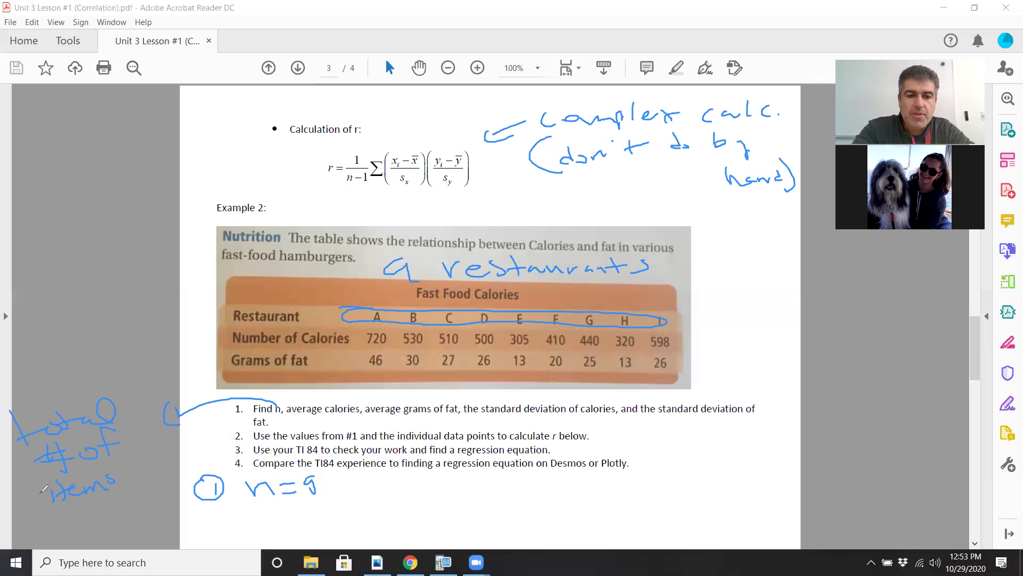
{"action": "left_click_drag", "start_coordinate": [124, 468], "coordinate": [122, 481]}
{"action": "mouse_move", "coordinate": [58, 515]}
{"action": "left_mouse_down"}
{"action": "mouse_move", "coordinate": [134, 509]}
{"action": "mouse_move", "coordinate": [171, 489]}
{"action": "mouse_move", "coordinate": [175, 498]}
{"action": "left_mouse_up"}
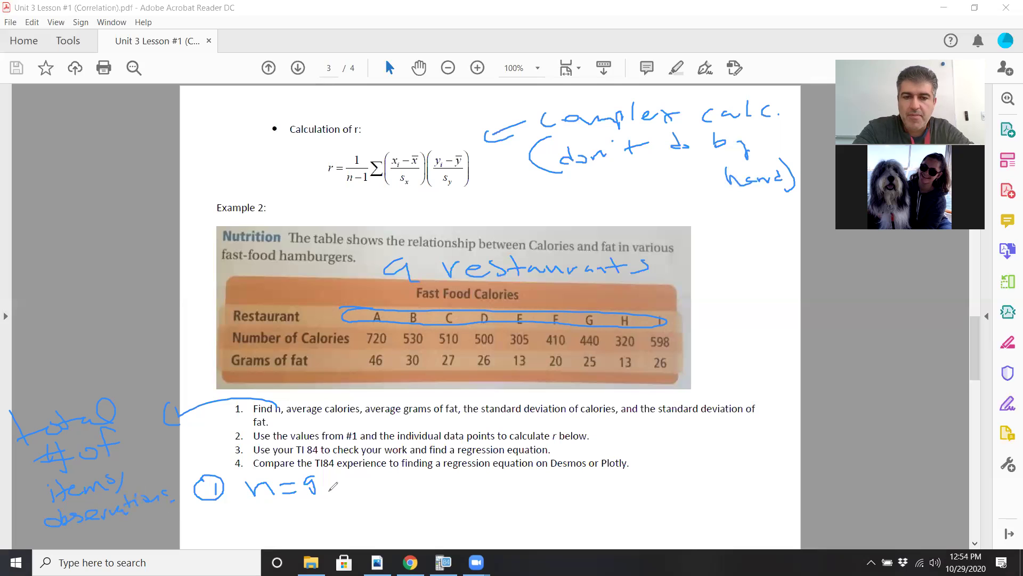
{"action": "mouse_move", "coordinate": [319, 480]}
{"action": "left_mouse_down"}
{"action": "mouse_move", "coordinate": [313, 474]}
{"action": "mouse_move", "coordinate": [318, 495]}
{"action": "mouse_move", "coordinate": [314, 471]}
{"action": "mouse_move", "coordinate": [306, 479]}
{"action": "mouse_move", "coordinate": [333, 510]}
{"action": "left_mouse_up"}
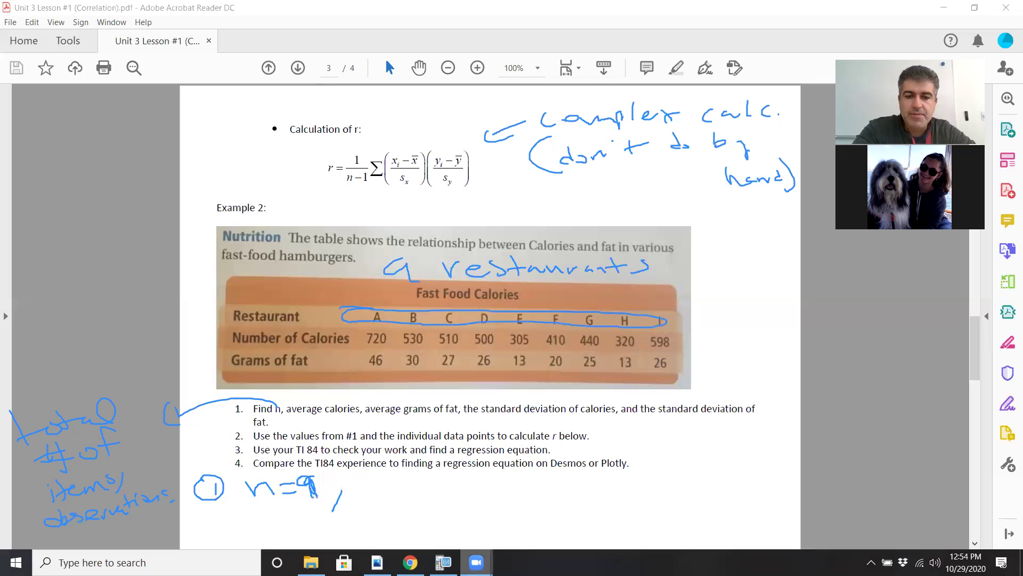
Step: Switch to the TI-SmartView CE emulator window from the taskbar
{"action": "left_click", "coordinate": [443, 561]}
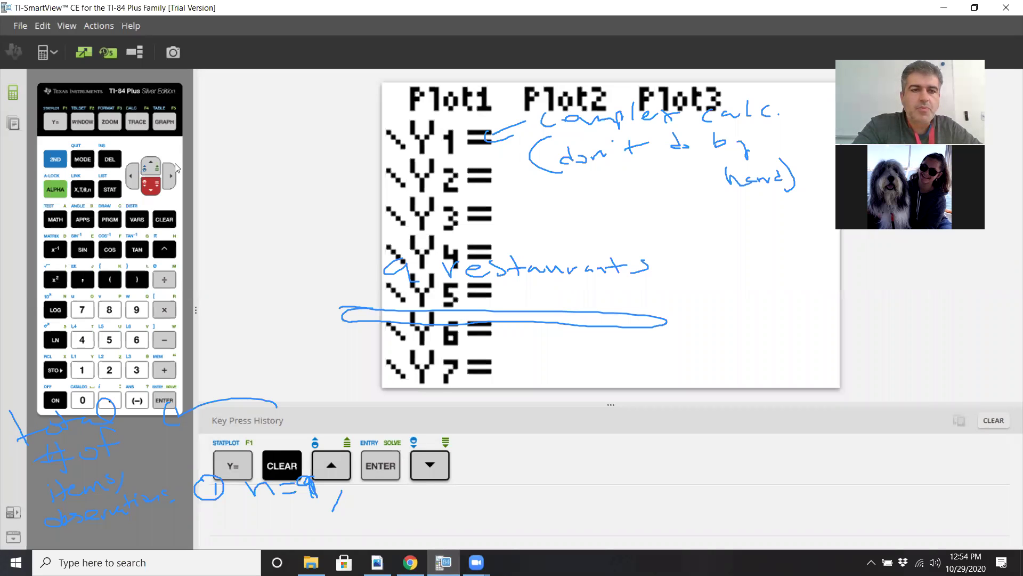
Step: Quit to the home screen with 2ND QUIT and bring up the STAT menu
{"action": "left_click", "coordinate": [56, 158]}
{"action": "left_click", "coordinate": [82, 159]}
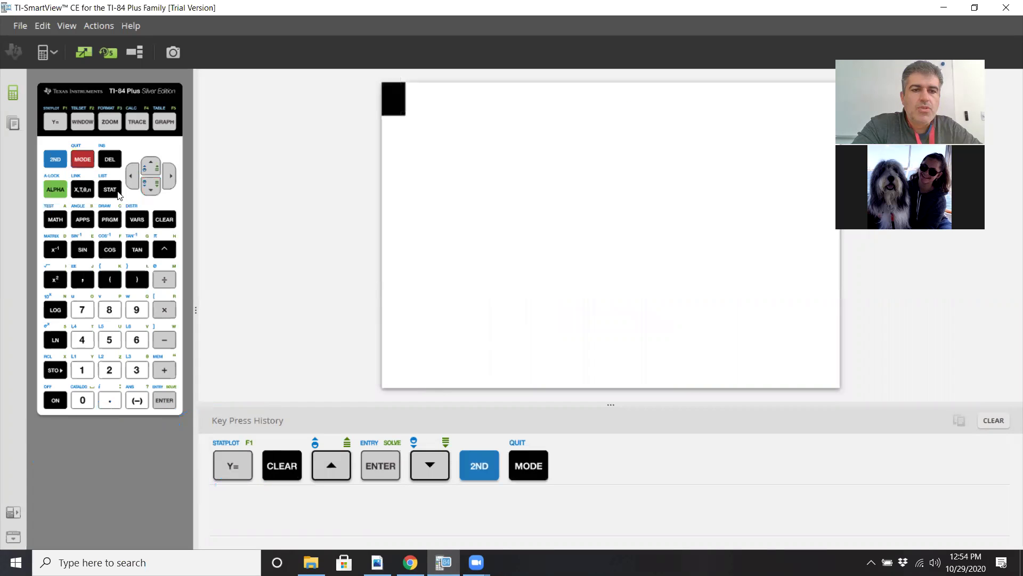
{"action": "left_click", "coordinate": [110, 190]}
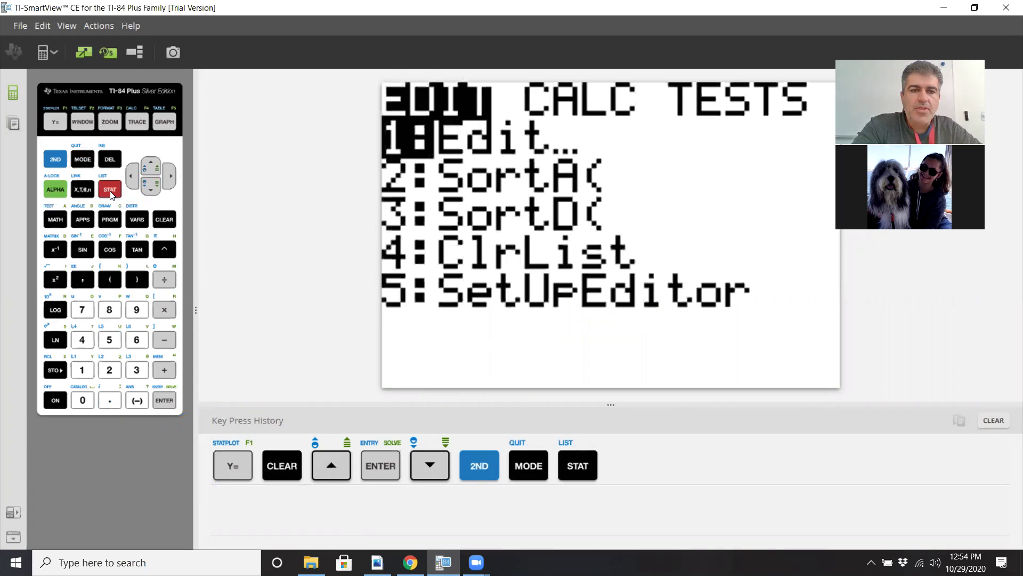
Step: In the list editor, clear all values from list L1 via its header
{"action": "left_click", "coordinate": [169, 400]}
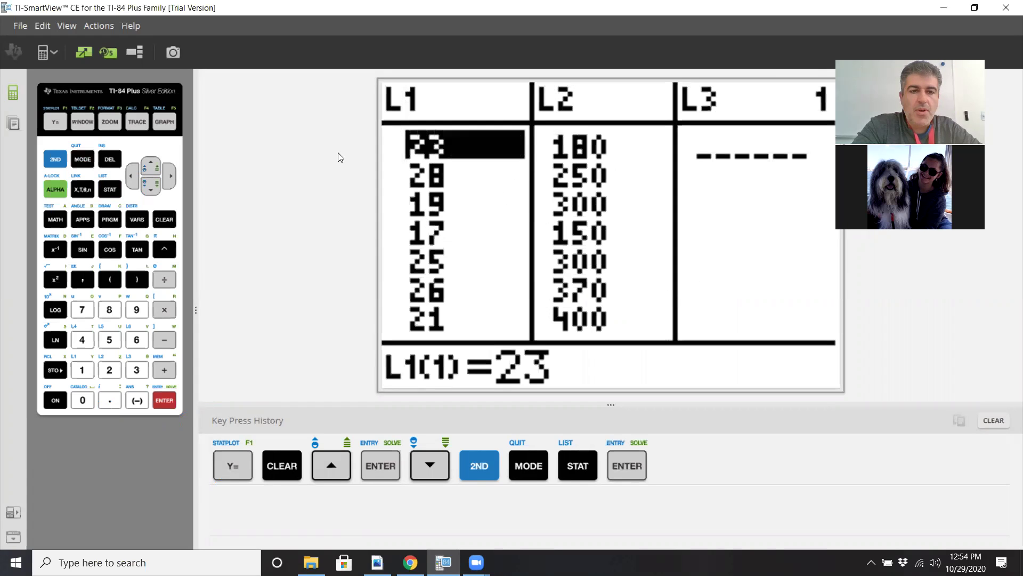
{"action": "left_click", "coordinate": [154, 169]}
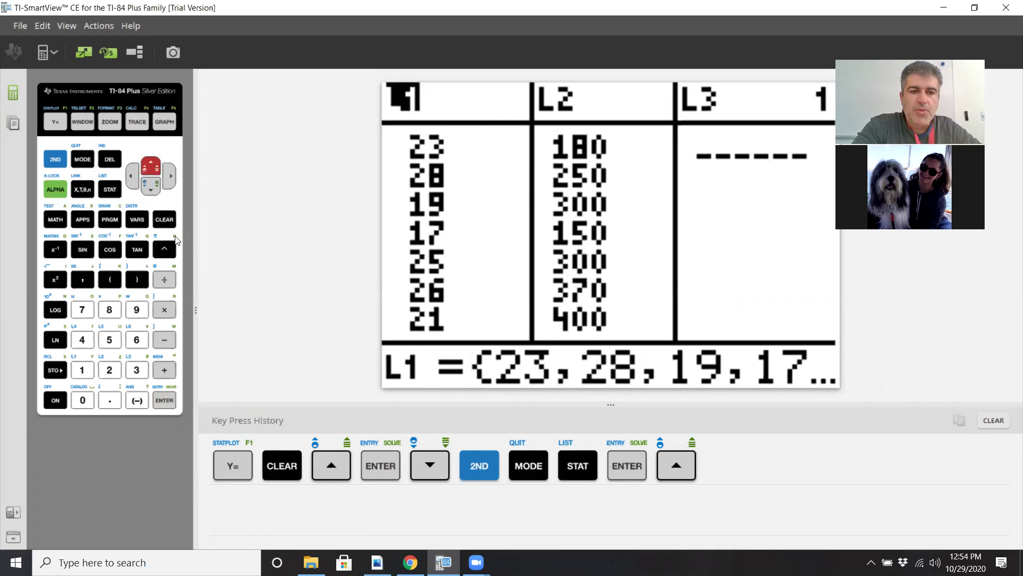
{"action": "left_click", "coordinate": [166, 223]}
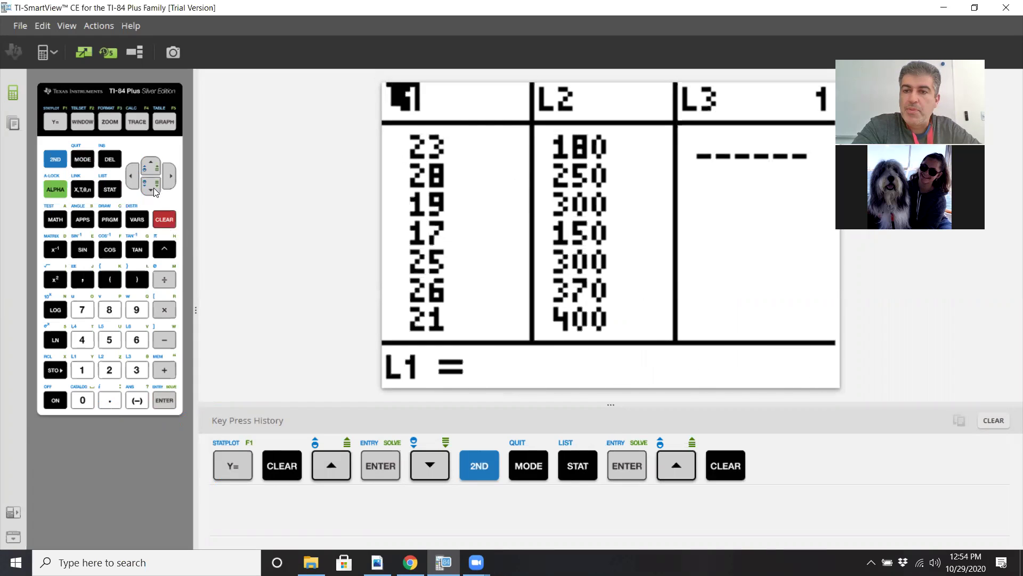
{"action": "key", "text": "Down"}
Step: Clear list L2 the same way, then return the cursor to the first L1 cell
{"action": "left_click", "coordinate": [170, 176]}
{"action": "left_click", "coordinate": [150, 167]}
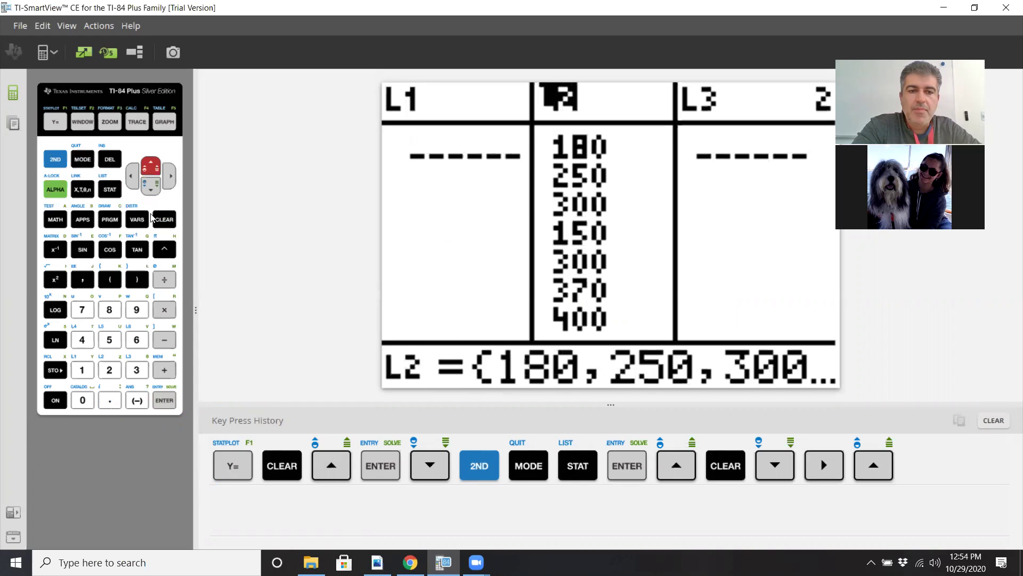
{"action": "left_click", "coordinate": [164, 219]}
{"action": "left_click", "coordinate": [154, 187]}
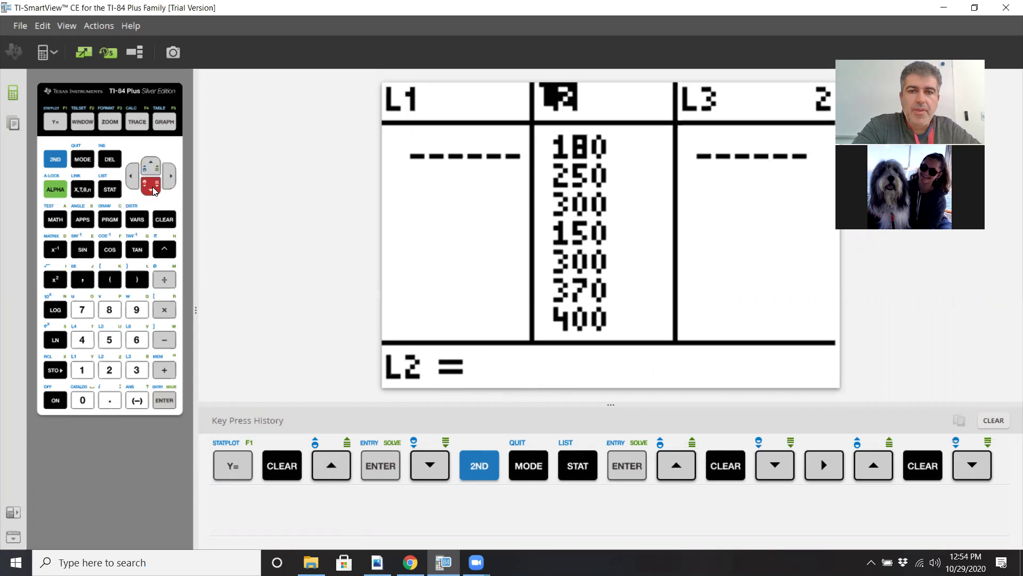
{"action": "left_click", "coordinate": [151, 167]}
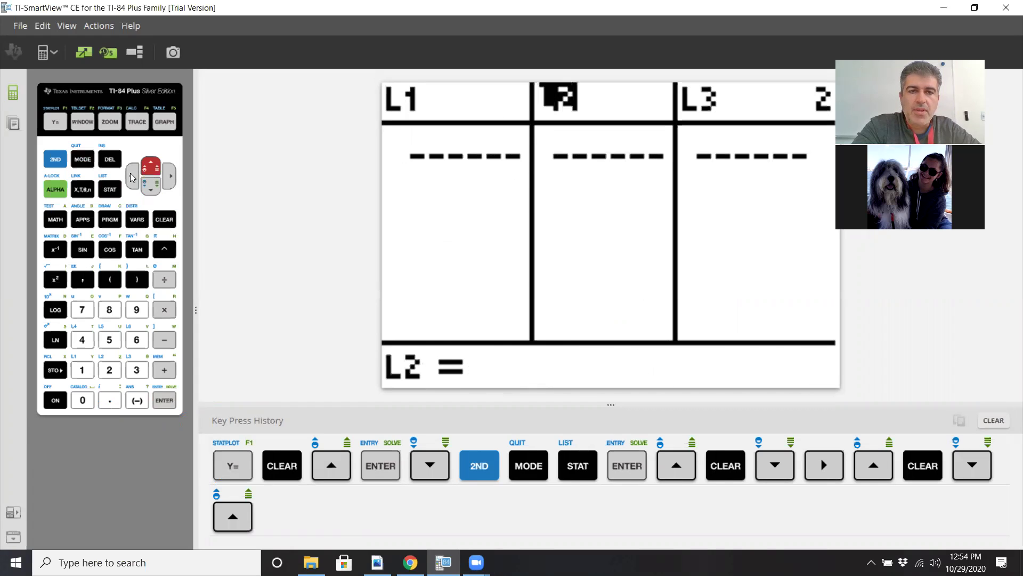
{"action": "left_click", "coordinate": [131, 176]}
{"action": "left_click", "coordinate": [154, 169]}
{"action": "left_click", "coordinate": [153, 169]}
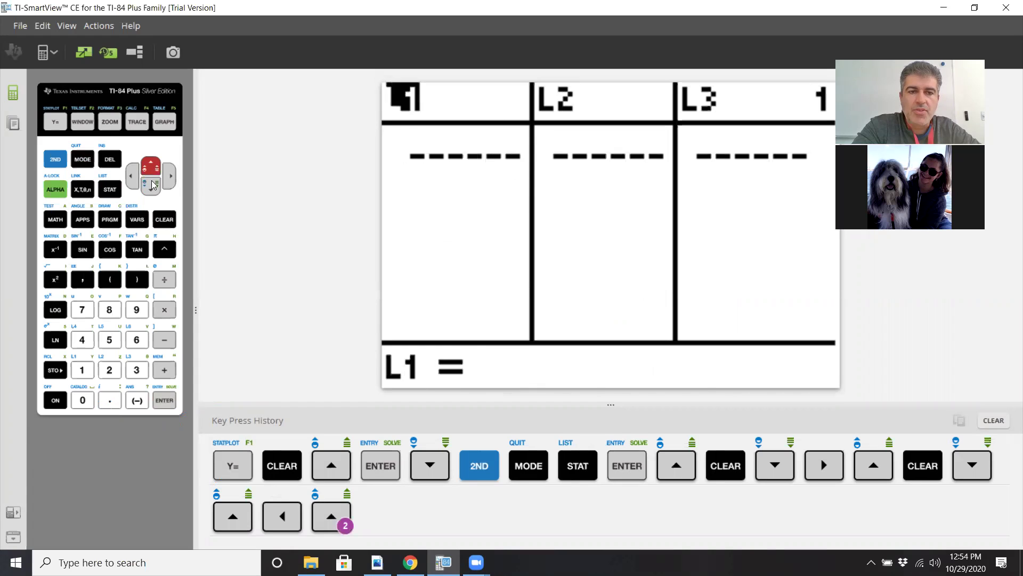
{"action": "key", "text": "Escape"}
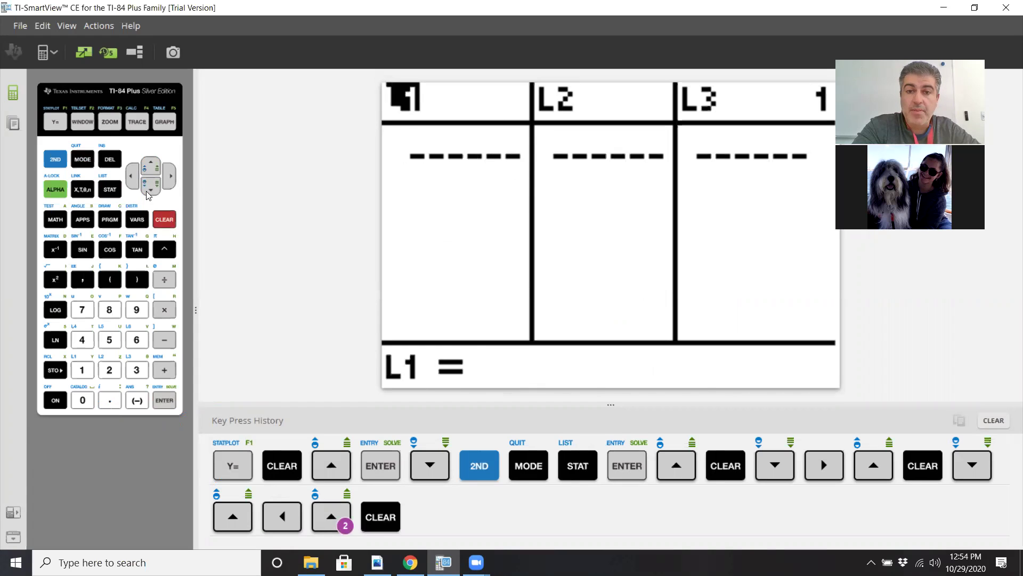
{"action": "key", "text": "Down"}
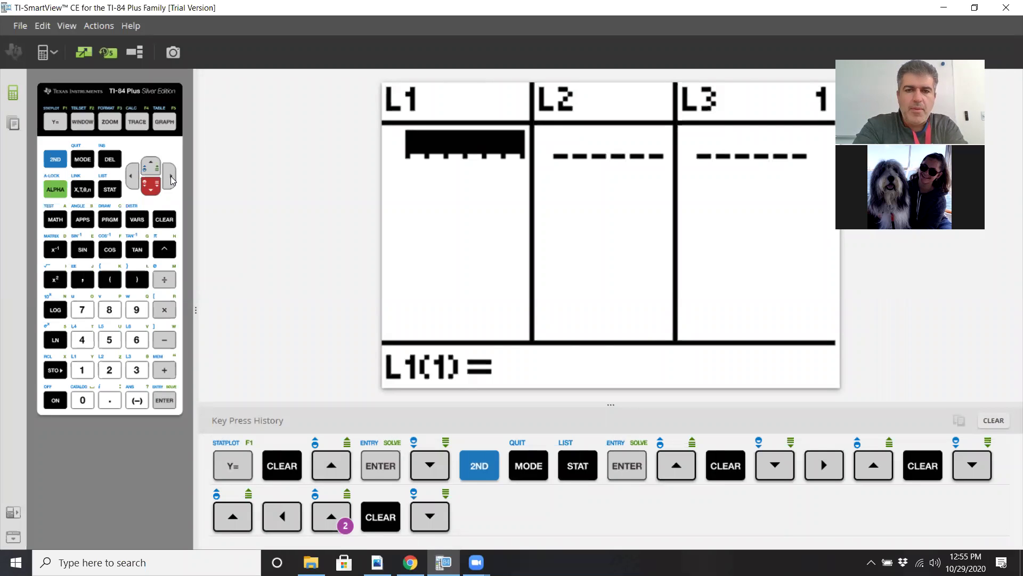
Step: Enter the calorie values 720, 530, 510, 500 and 305 into L1
{"action": "type", "text": "720"}
{"action": "key", "text": "Return"}
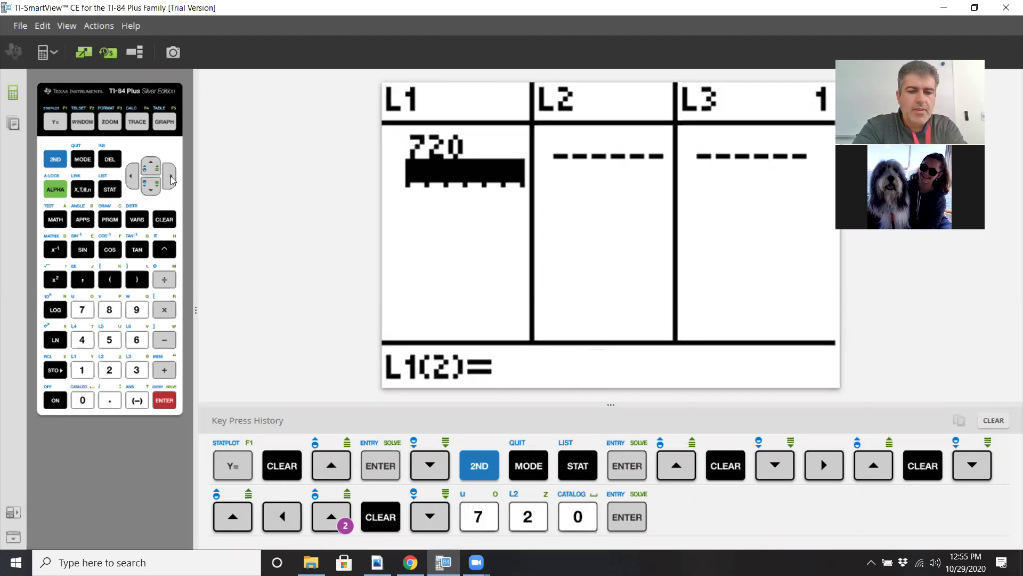
{"action": "type", "text": "530"}
{"action": "key", "text": "Return"}
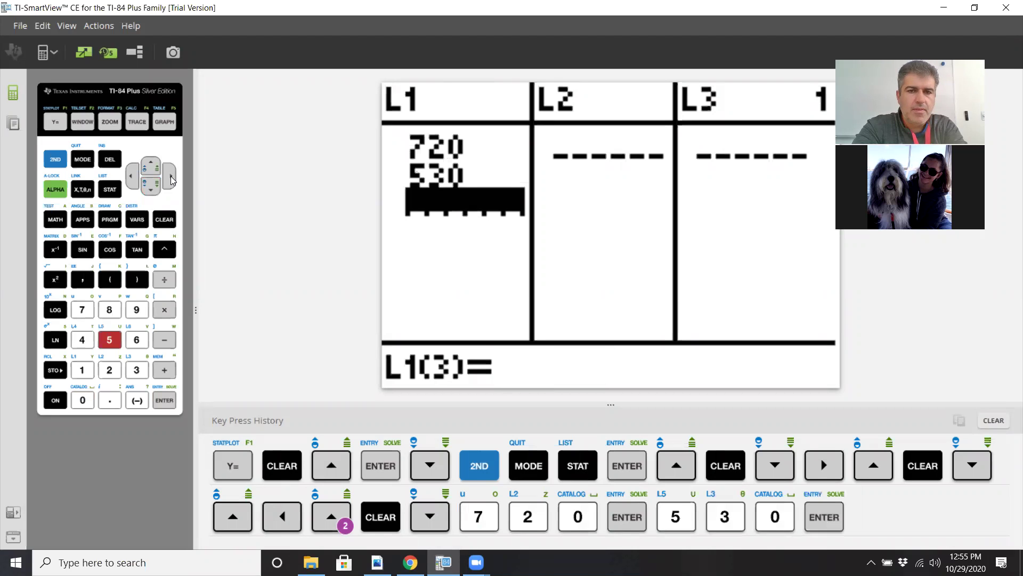
{"action": "type", "text": "510"}
{"action": "key", "text": "Return"}
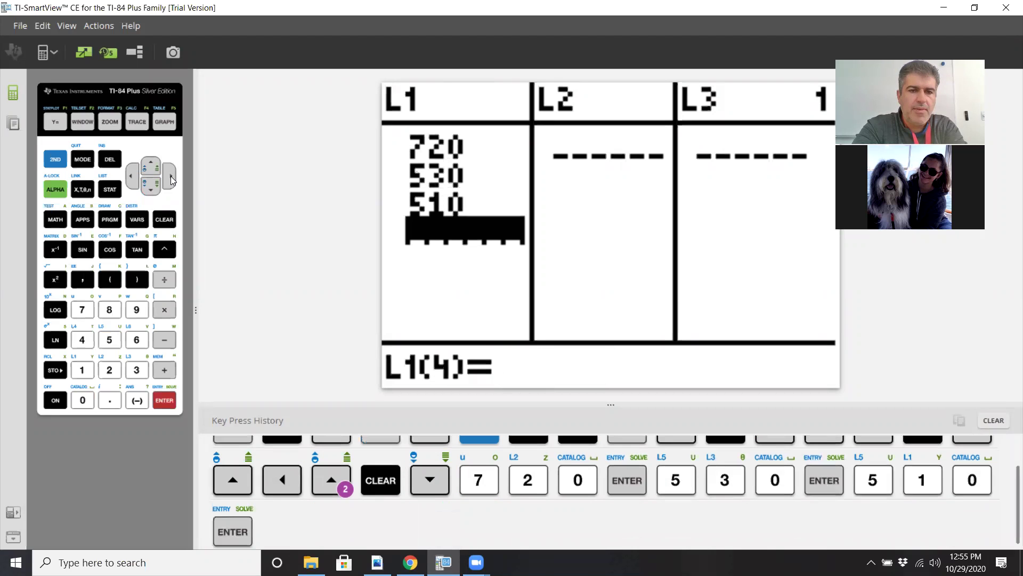
{"action": "type", "text": "500"}
{"action": "key", "text": "Return"}
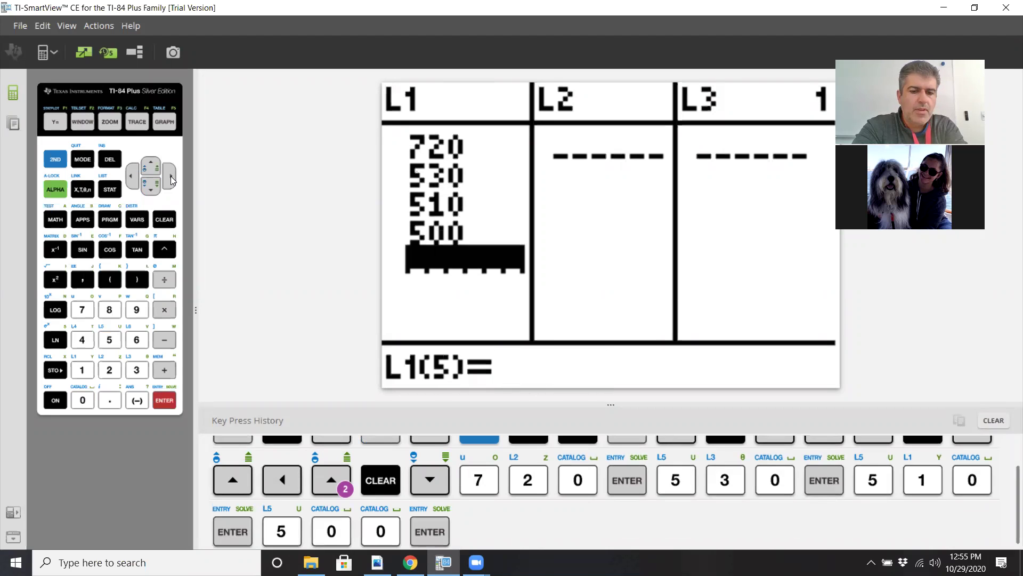
{"action": "type", "text": "305"}
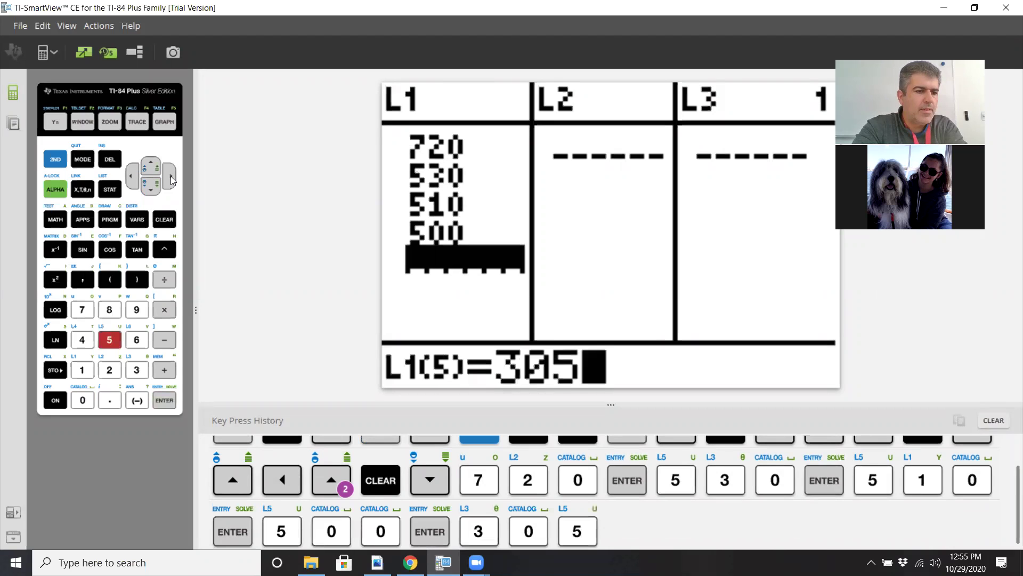
{"action": "key", "text": "Return"}
Step: Enter 410, 440, 32 and 598 into L1, then move back up the list
{"action": "type", "text": "410"}
{"action": "key", "text": "Return"}
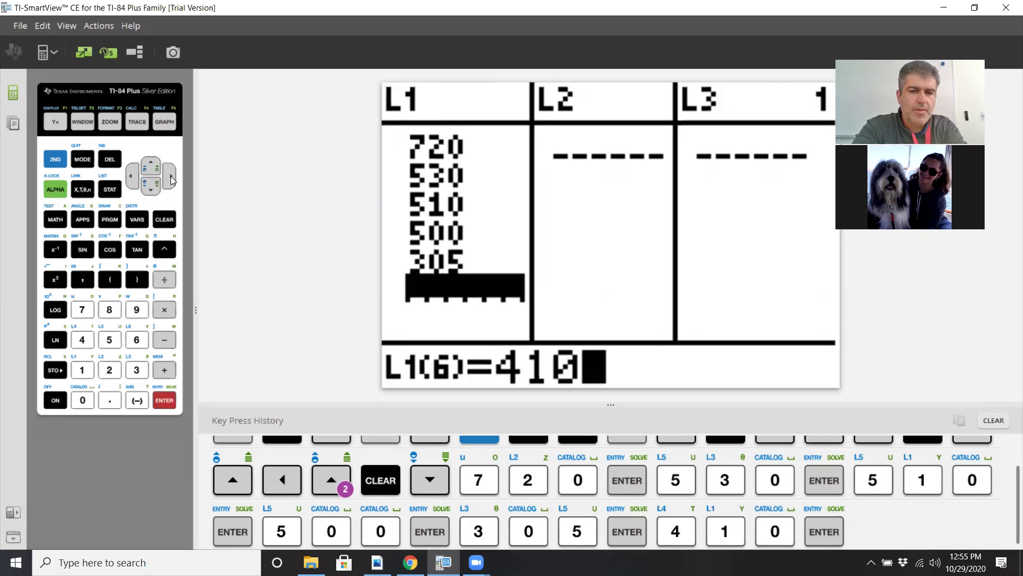
{"action": "type", "text": "440"}
{"action": "key", "text": "Return"}
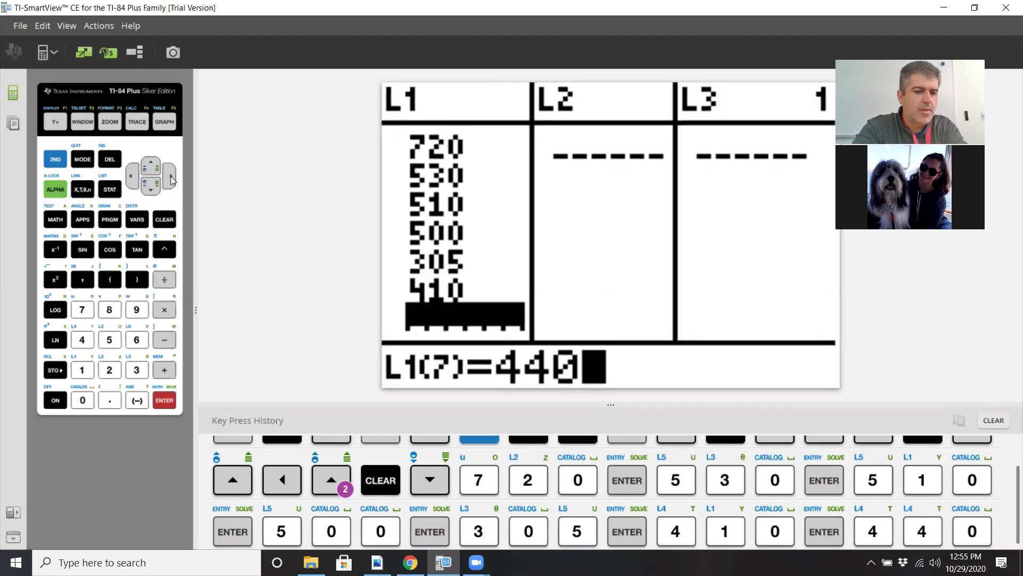
{"action": "type", "text": "32"}
{"action": "key", "text": "Return"}
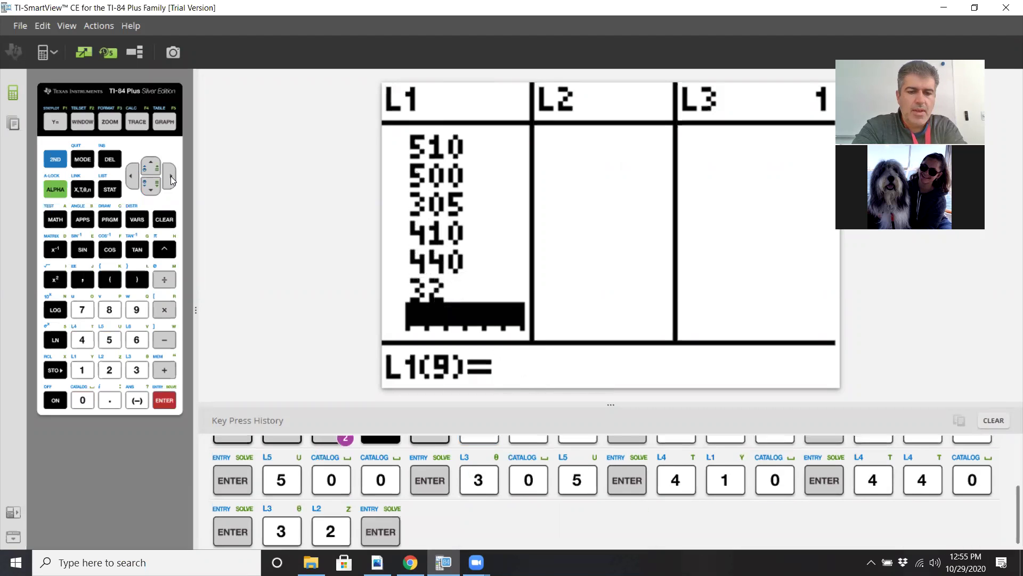
{"action": "type", "text": "598"}
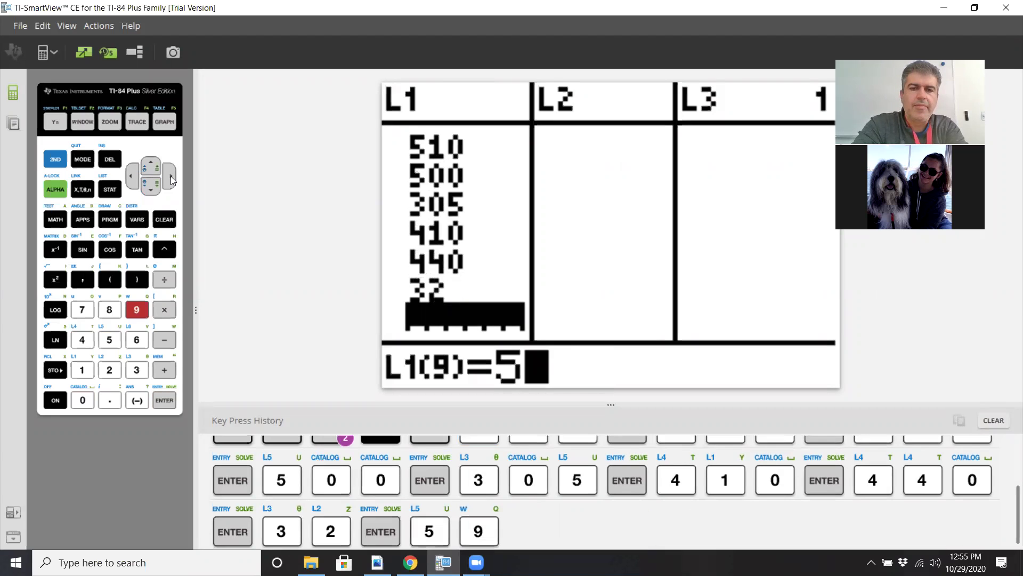
{"action": "key", "text": "Return"}
{"action": "key", "text": "Up"}
{"action": "key", "text": "Up"}
{"action": "key", "text": "Up"}
{"action": "key", "text": "Up"}
{"action": "key", "text": "Up"}
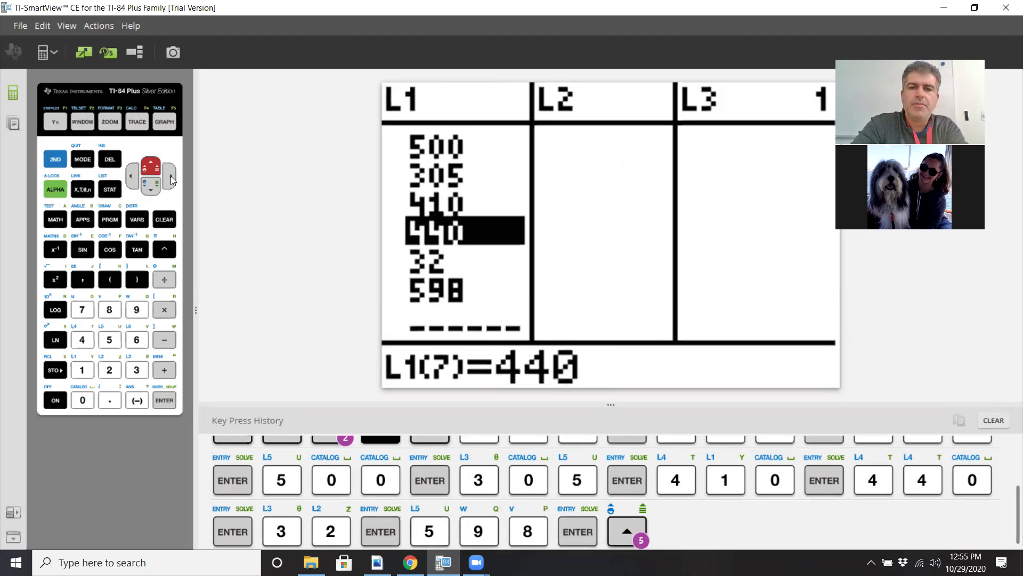
{"action": "key", "text": "Up"}
{"action": "key", "text": "Up"}
{"action": "key", "text": "Up"}
{"action": "key", "text": "Up"}
Step: Enter 46 and 30 as the first two fat values in L2
{"action": "left_click", "coordinate": [170, 176]}
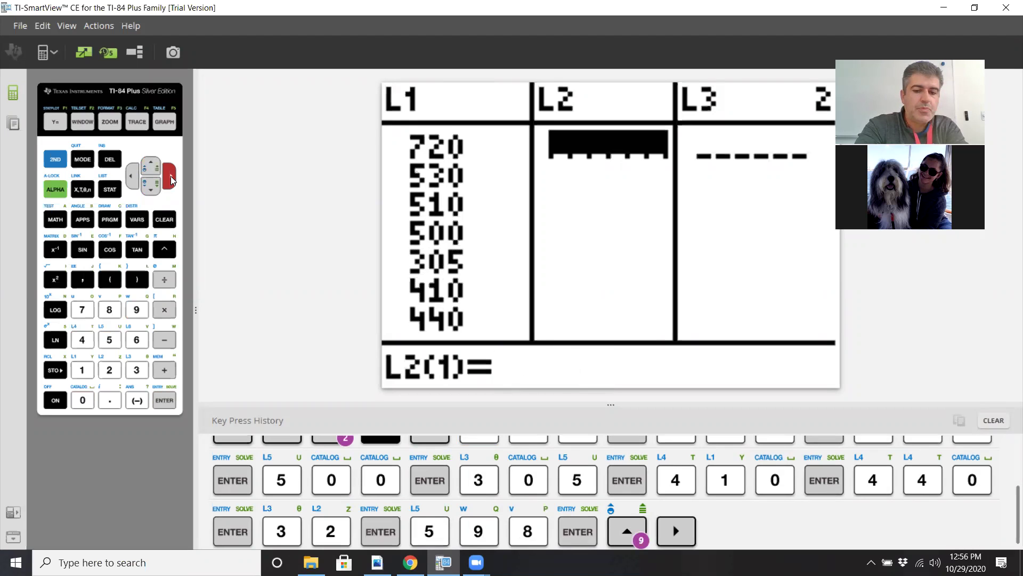
{"action": "type", "text": "46"}
{"action": "key", "text": "Return"}
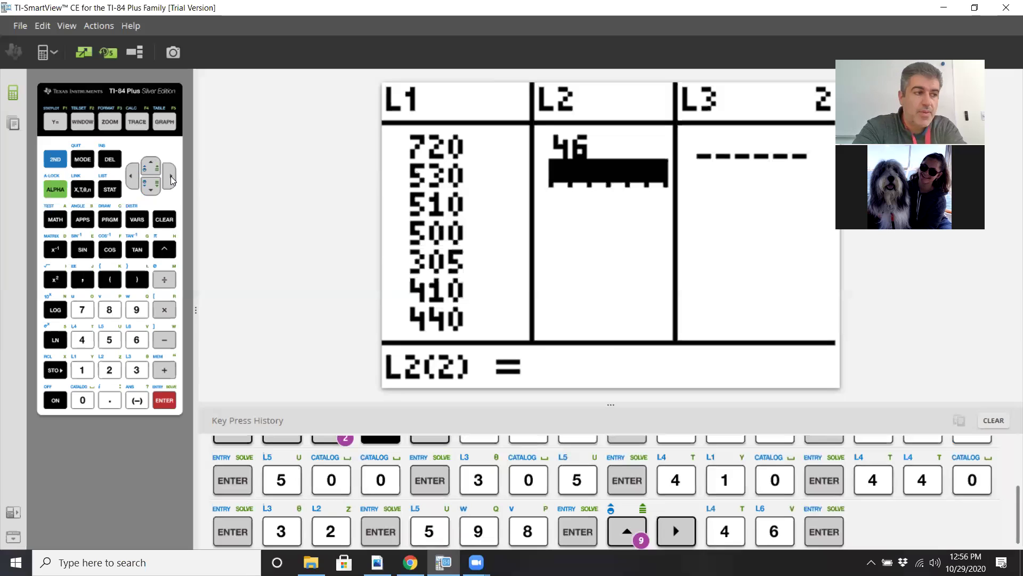
{"action": "type", "text": "30"}
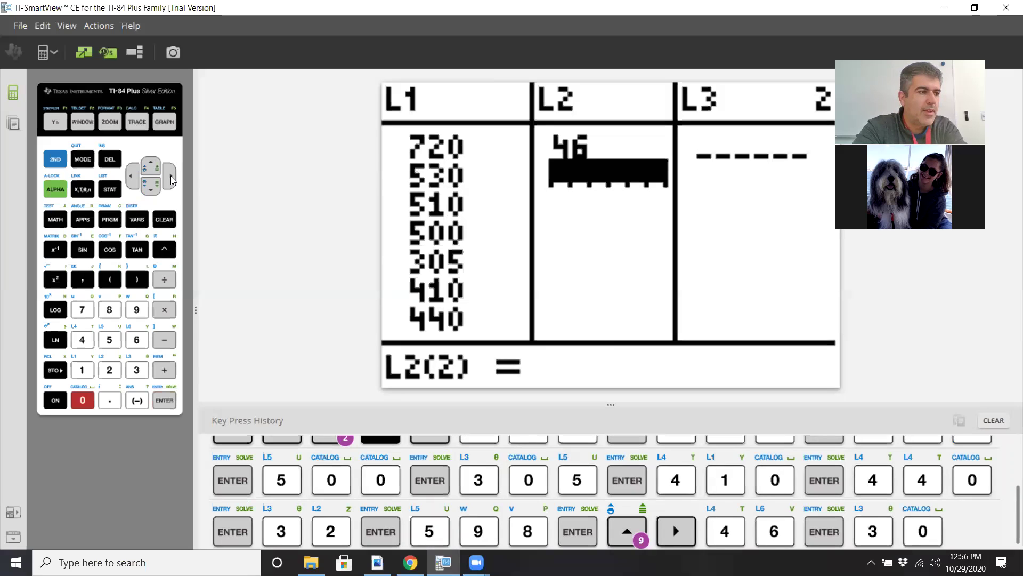
{"action": "key", "text": "Return"}
Step: Enter the remaining fat grams 27, 26, 13, 20, 25, 13, 26 into L2
{"action": "type", "text": "2"}
{"action": "type", "text": "7"}
{"action": "key", "text": "Return"}
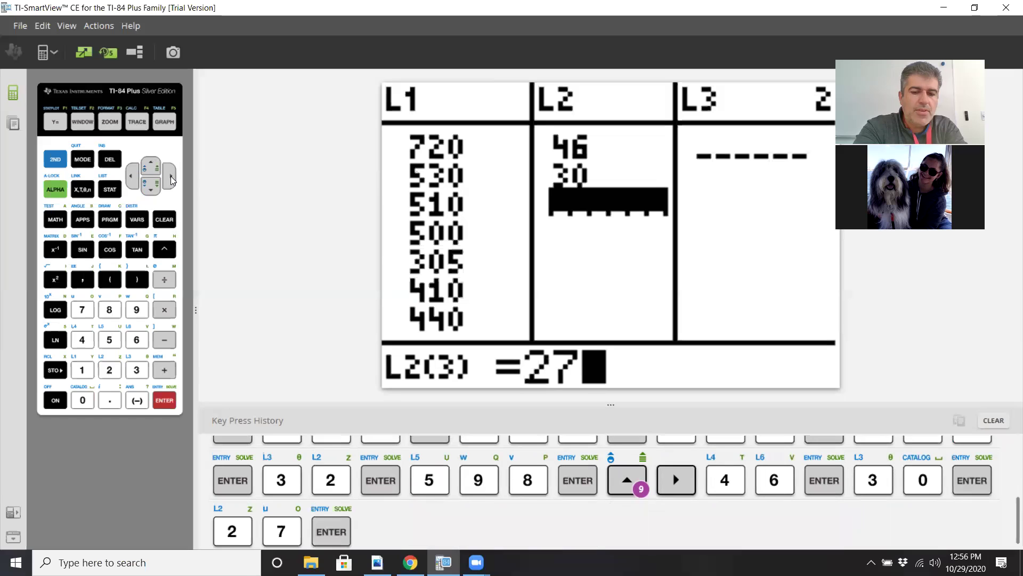
{"action": "type", "text": "26"}
{"action": "key", "text": "Return"}
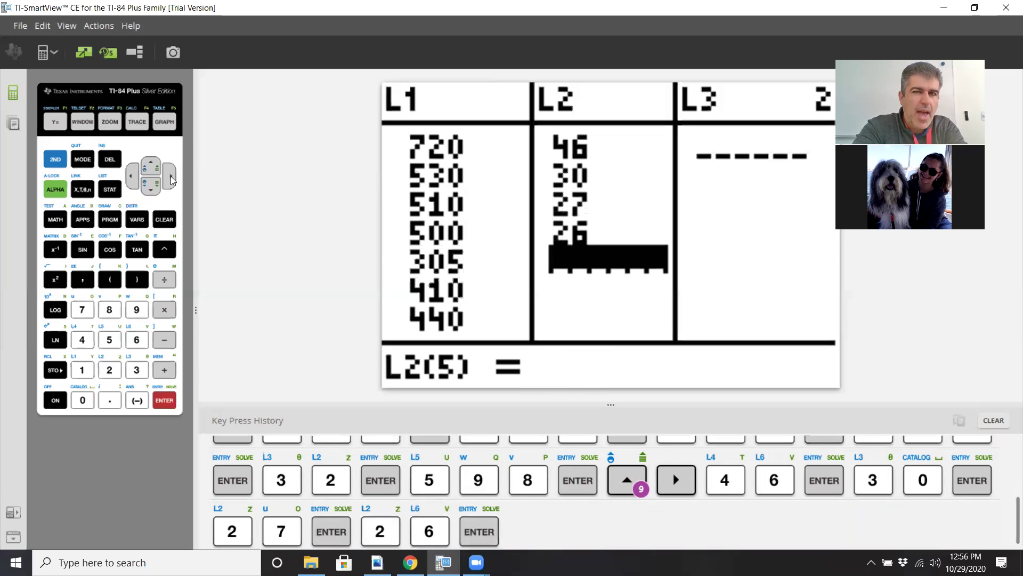
{"action": "type", "text": "13"}
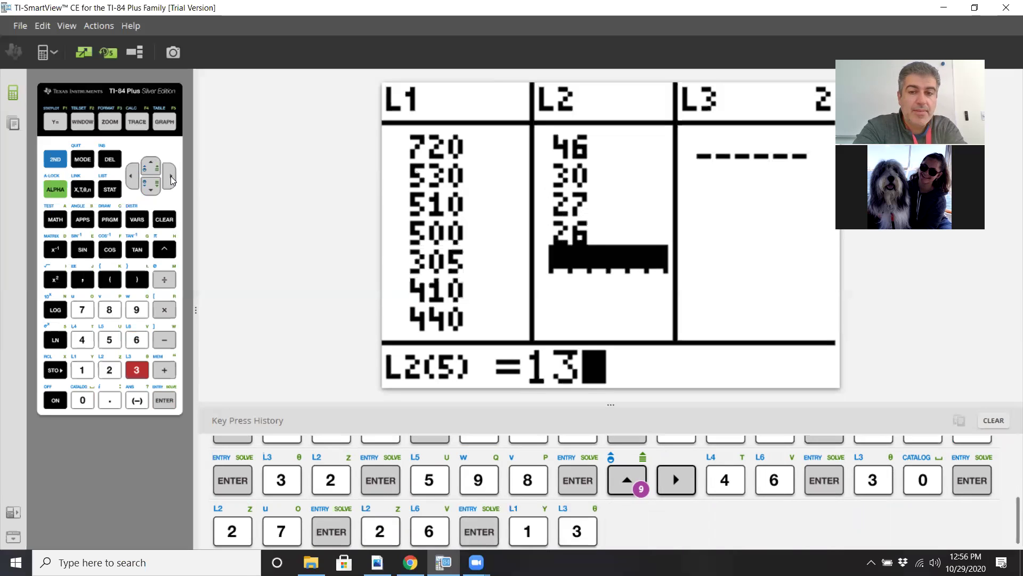
{"action": "key", "text": "Return"}
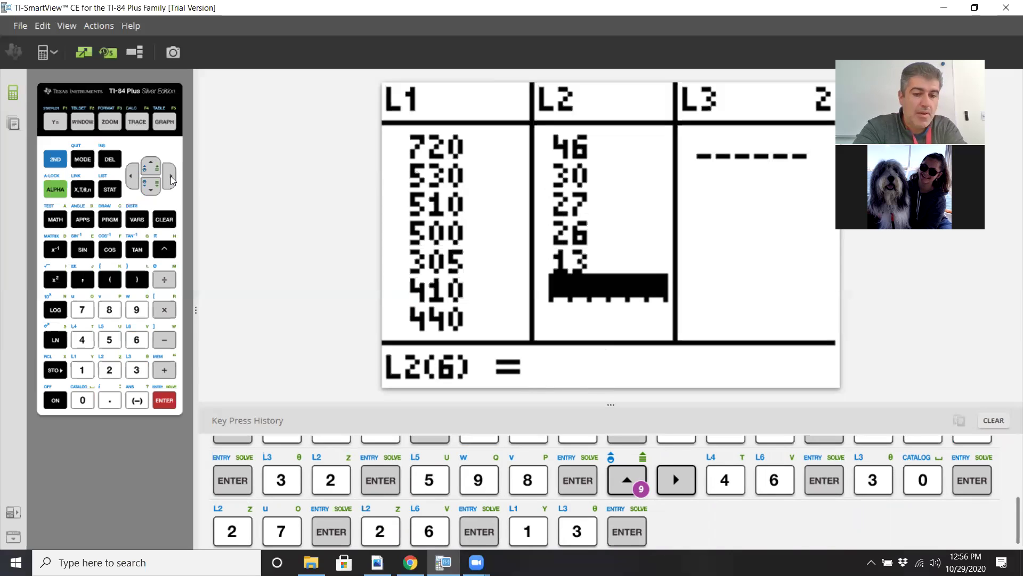
{"action": "type", "text": "20"}
{"action": "key", "text": "Return"}
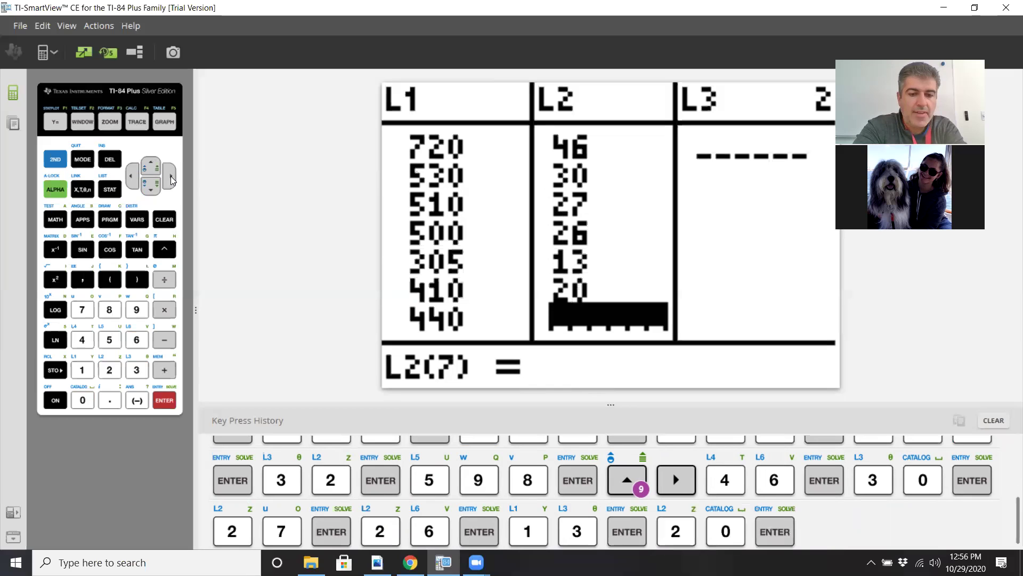
{"action": "type", "text": "25"}
{"action": "key", "text": "Return"}
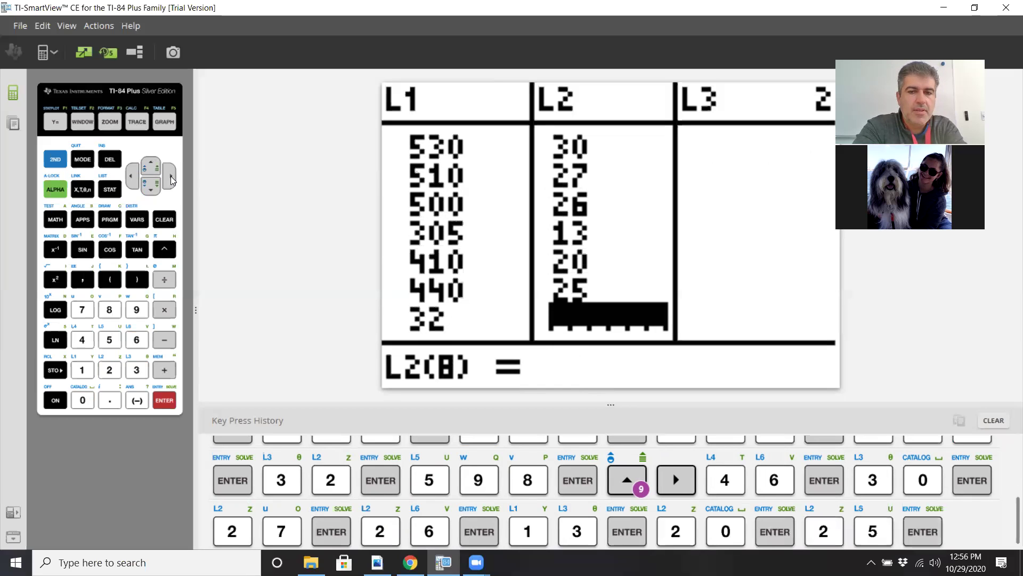
{"action": "type", "text": "13"}
{"action": "key", "text": "Return"}
{"action": "type", "text": "26"}
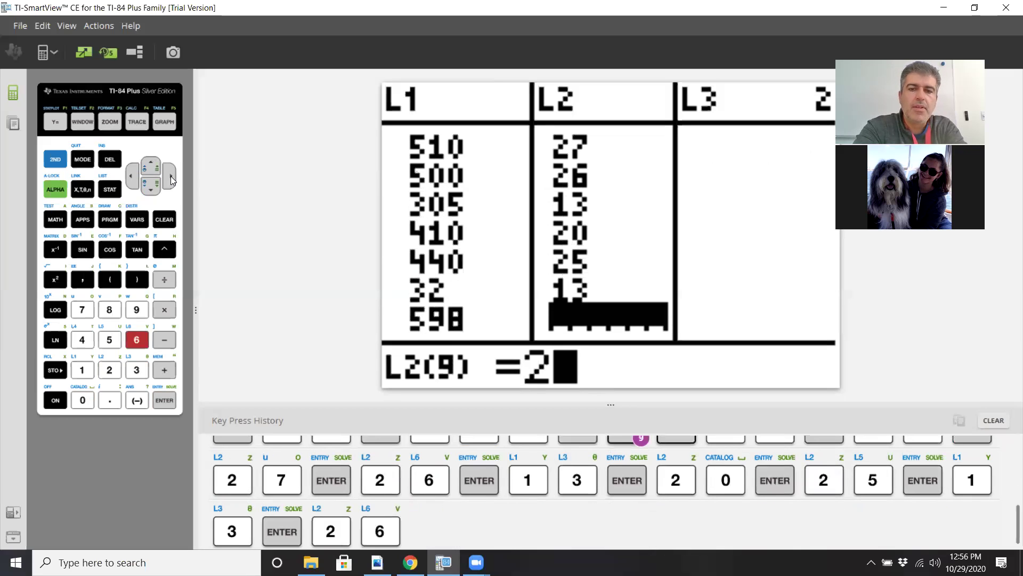
{"action": "key", "text": "Return"}
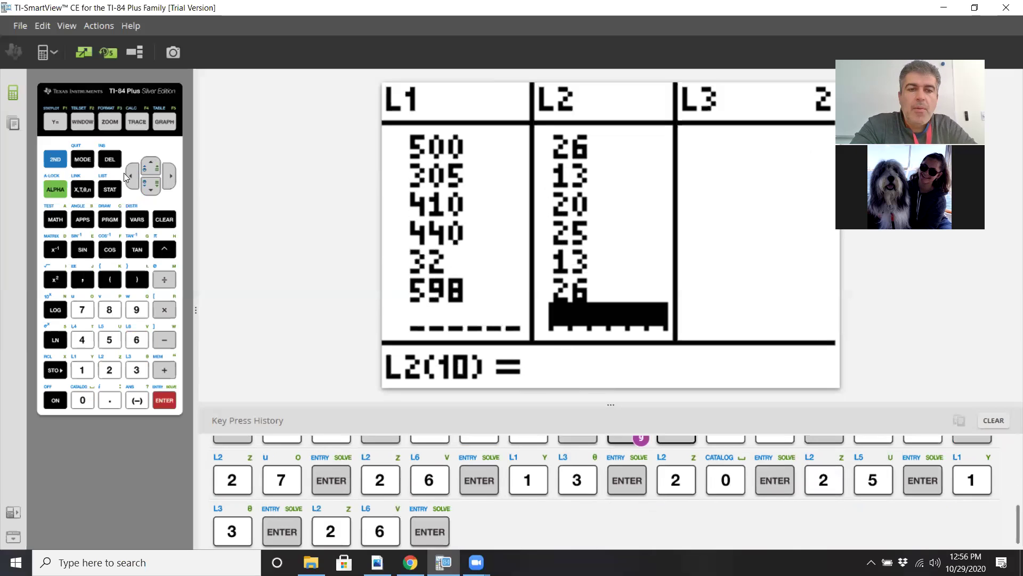
Step: Open 1-Var Stats from STAT CALC and move down past FreqList to Calculate
{"action": "left_click", "coordinate": [108, 189]}
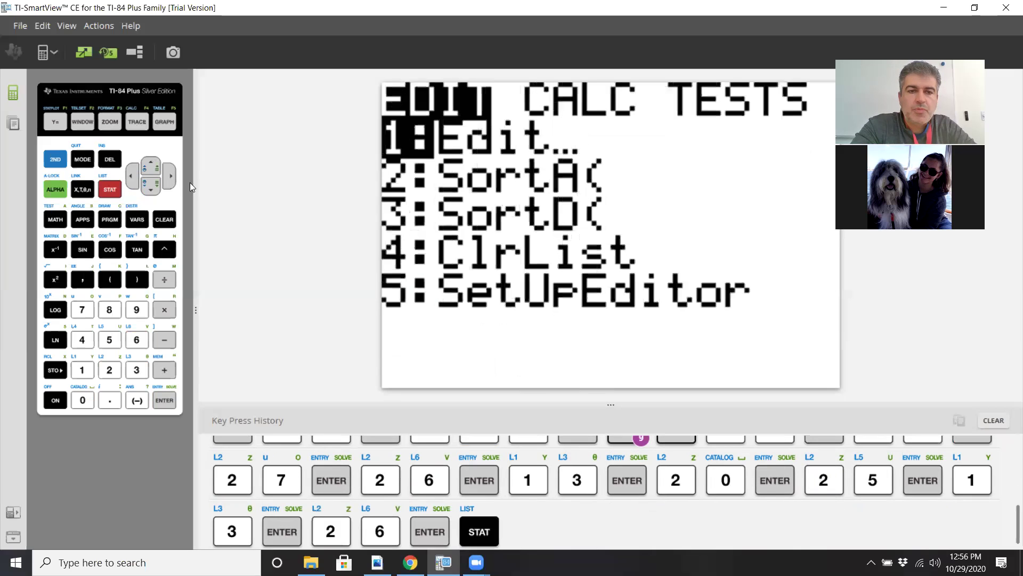
{"action": "left_click", "coordinate": [172, 180]}
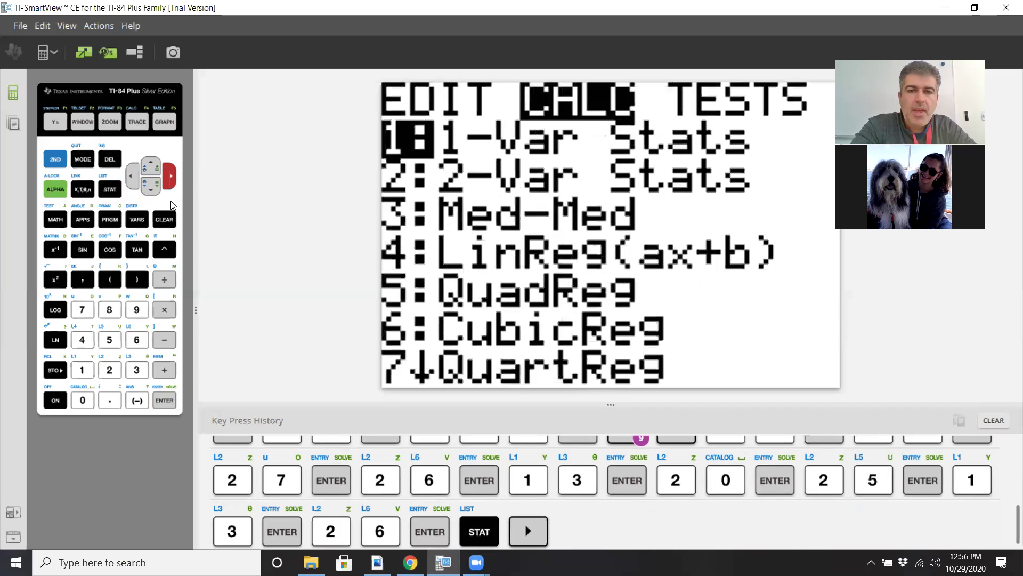
{"action": "left_click", "coordinate": [164, 400]}
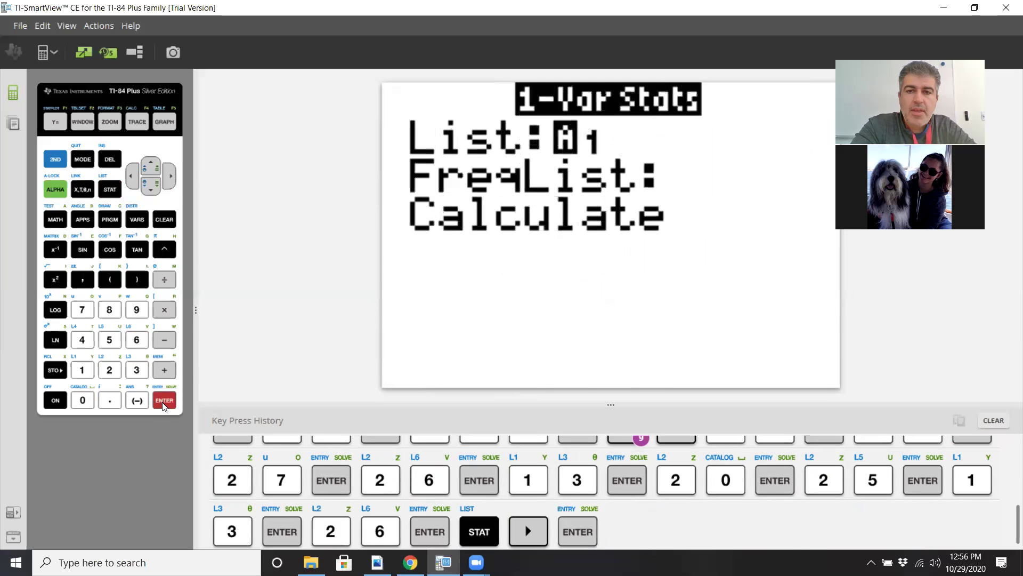
{"action": "left_click", "coordinate": [150, 189]}
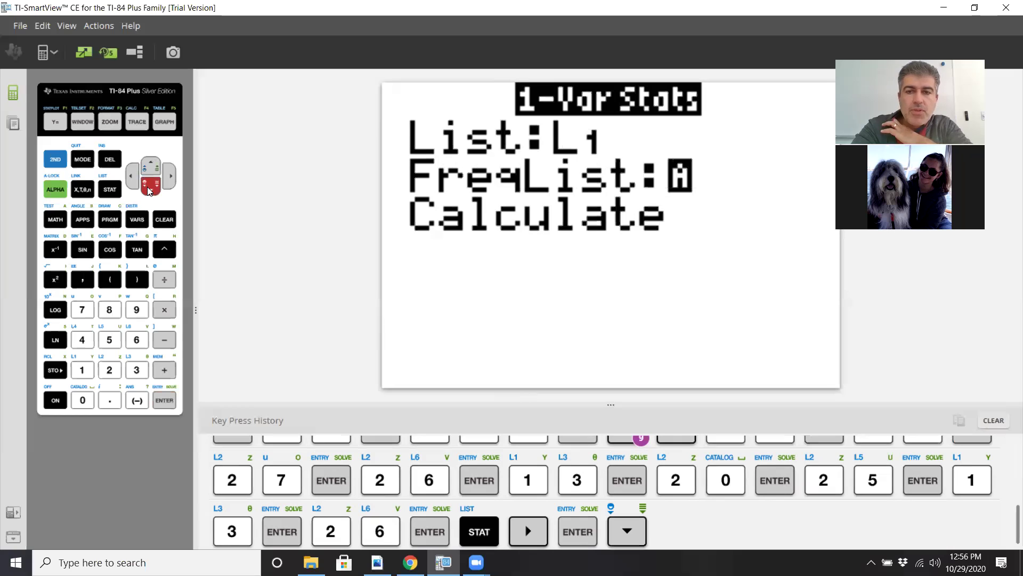
{"action": "left_click", "coordinate": [151, 187]}
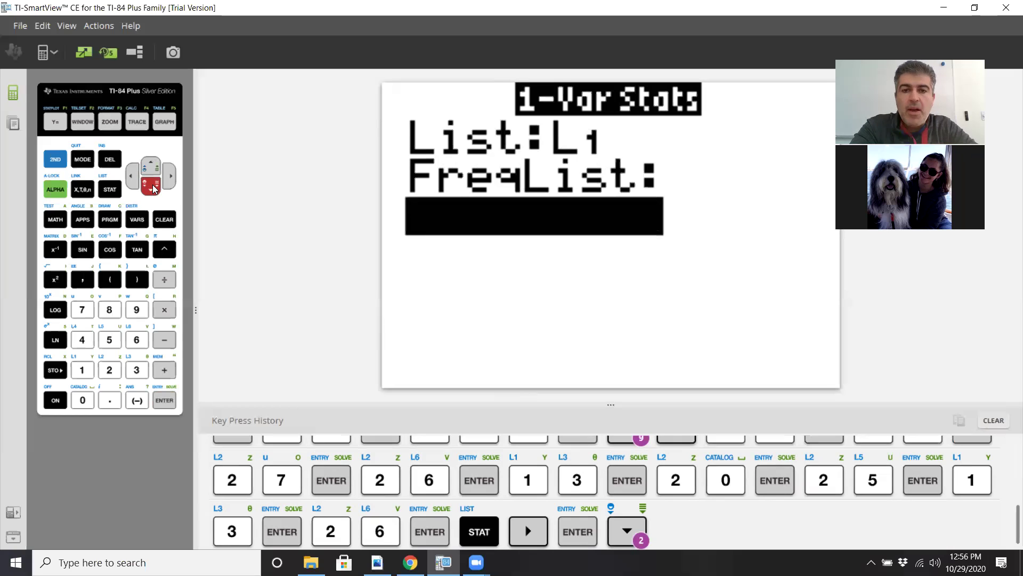
Step: Quit to the home screen and run 2-Var Stats on L1 and L2 (mean 449.4444444, n=9)
{"action": "left_click", "coordinate": [54, 163]}
{"action": "left_click", "coordinate": [82, 159]}
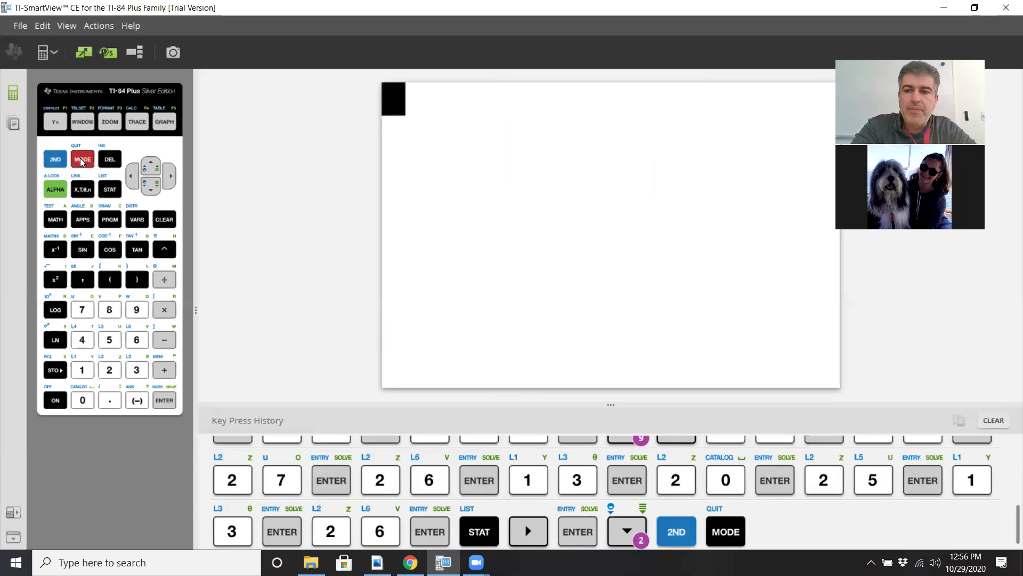
{"action": "left_click", "coordinate": [110, 192]}
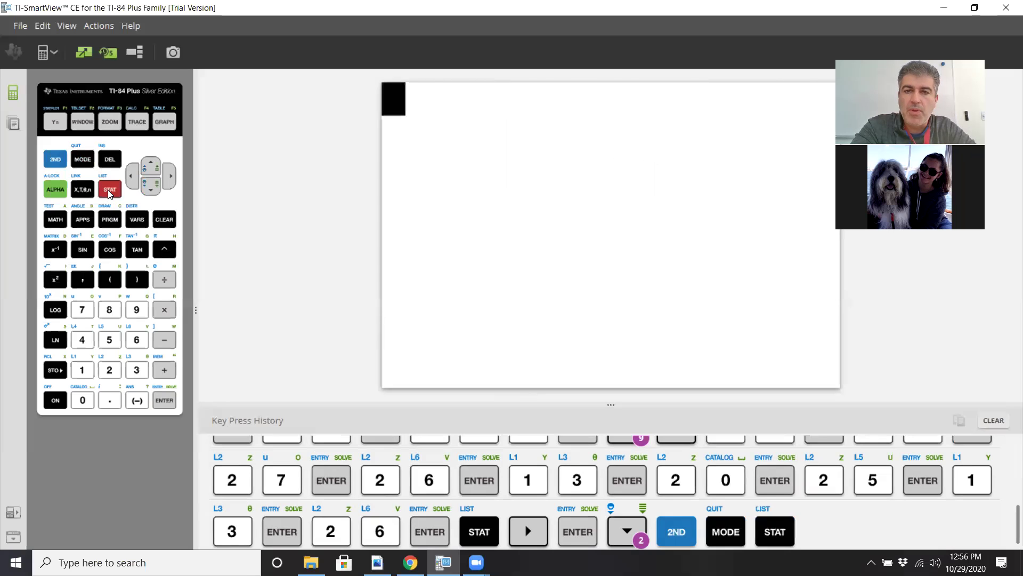
{"action": "left_click", "coordinate": [171, 177]}
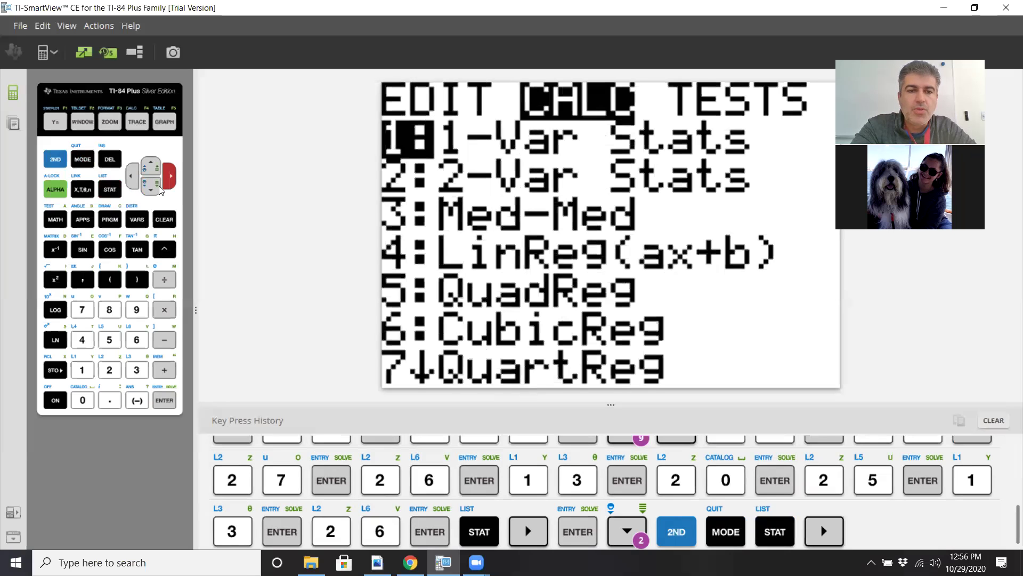
{"action": "left_click", "coordinate": [151, 187]}
{"action": "left_click", "coordinate": [158, 402]}
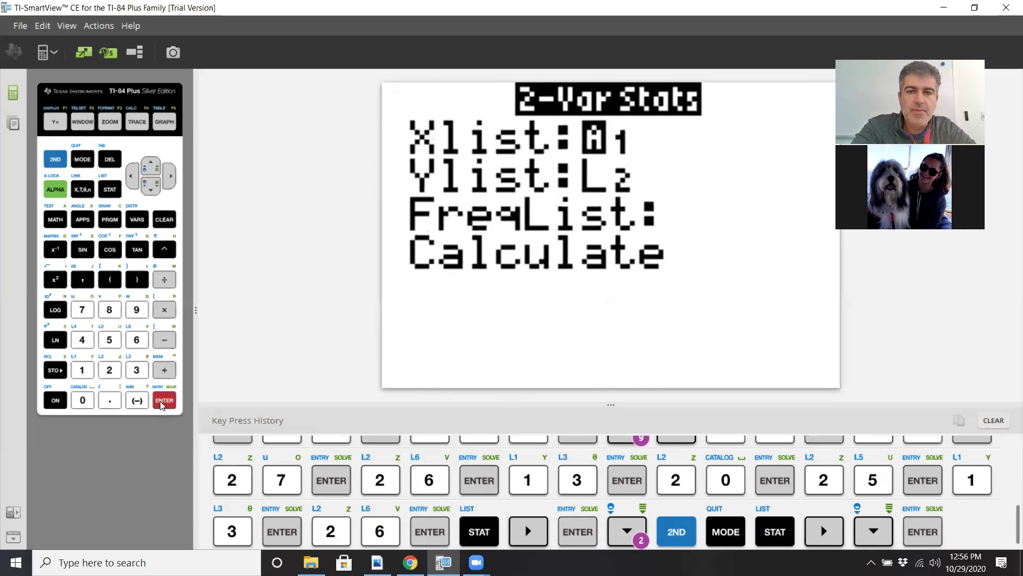
{"action": "left_click", "coordinate": [154, 191]}
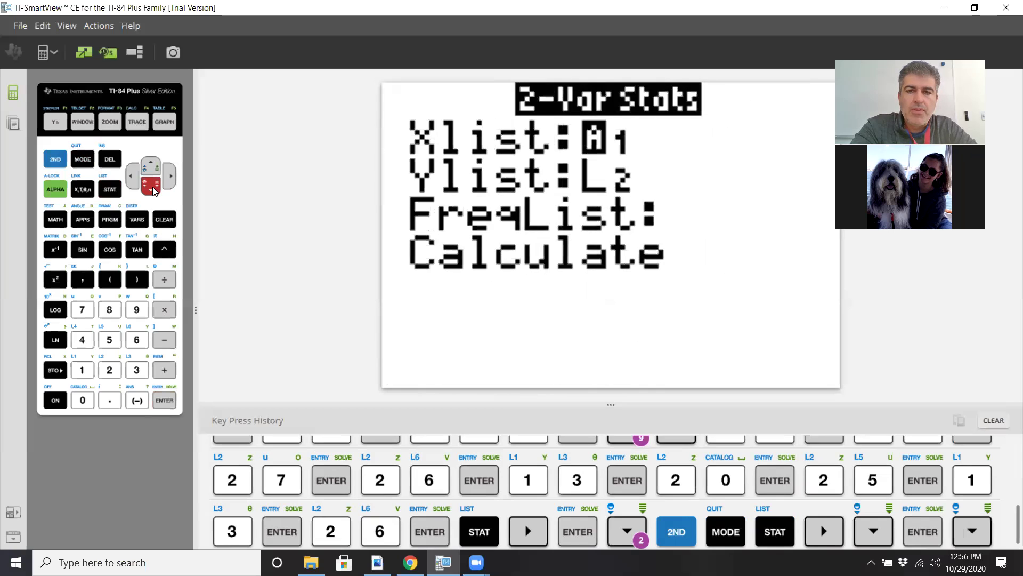
{"action": "left_click", "coordinate": [154, 191]}
{"action": "left_click", "coordinate": [154, 191]}
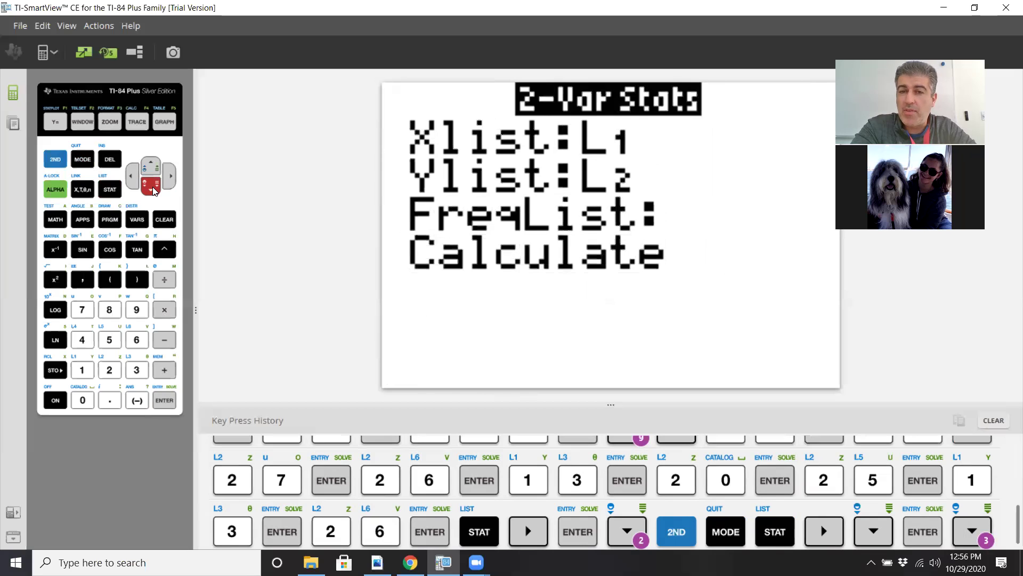
{"action": "left_click", "coordinate": [165, 401]}
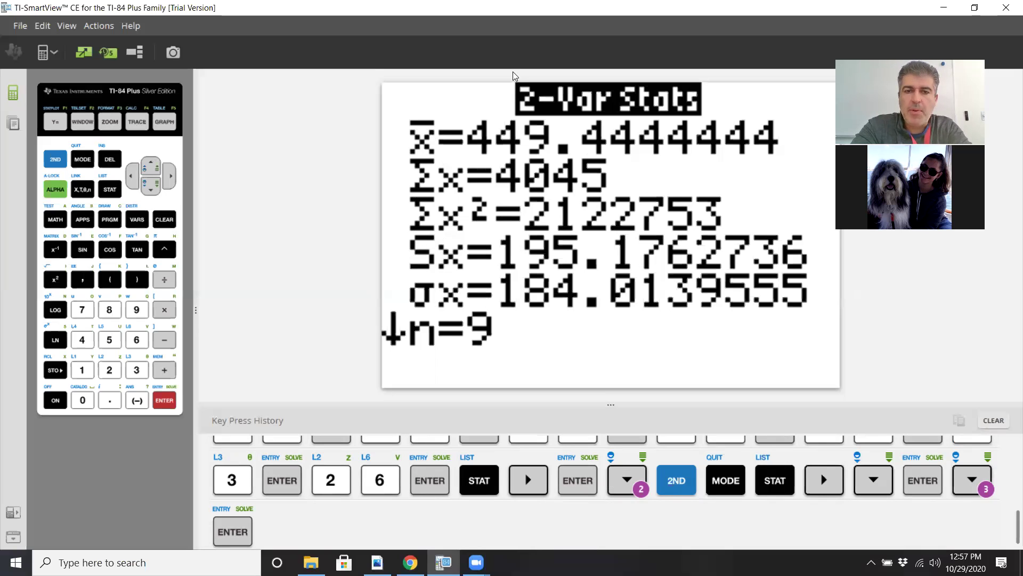
Step: Label Sx 'Sample' and σx 'population' with the screen pen, circling both symbols
{"action": "mouse_move", "coordinate": [329, 223]}
{"action": "left_mouse_down"}
{"action": "mouse_move", "coordinate": [404, 243]}
{"action": "mouse_move", "coordinate": [383, 250]}
{"action": "left_mouse_up"}
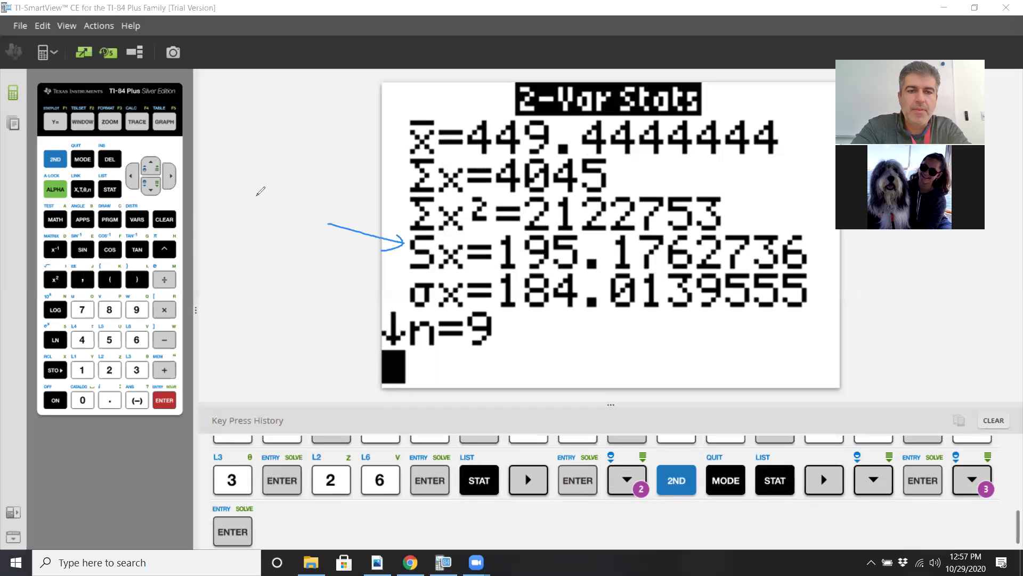
{"action": "mouse_move", "coordinate": [262, 190]}
{"action": "left_mouse_down"}
{"action": "mouse_move", "coordinate": [248, 203]}
{"action": "mouse_move", "coordinate": [284, 195]}
{"action": "mouse_move", "coordinate": [313, 203]}
{"action": "mouse_move", "coordinate": [322, 176]}
{"action": "mouse_move", "coordinate": [355, 198]}
{"action": "left_mouse_up"}
{"action": "mouse_move", "coordinate": [301, 306]}
{"action": "left_mouse_down"}
{"action": "mouse_move", "coordinate": [394, 289]}
{"action": "mouse_move", "coordinate": [358, 306]}
{"action": "left_mouse_up"}
{"action": "mouse_move", "coordinate": [237, 282]}
{"action": "left_mouse_down"}
{"action": "mouse_move", "coordinate": [230, 304]}
{"action": "mouse_move", "coordinate": [262, 288]}
{"action": "mouse_move", "coordinate": [274, 294]}
{"action": "mouse_move", "coordinate": [286, 278]}
{"action": "mouse_move", "coordinate": [326, 283]}
{"action": "left_mouse_up"}
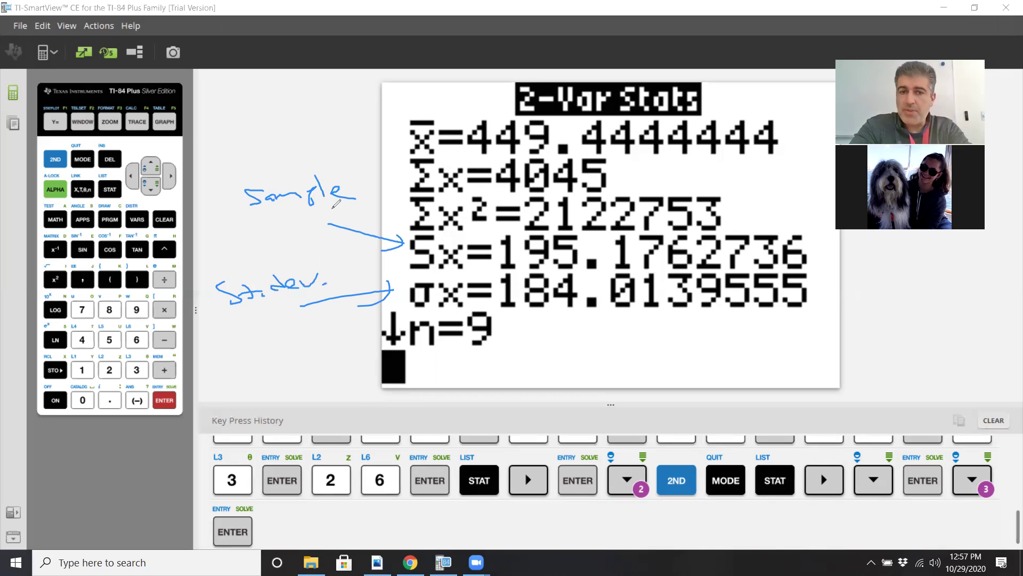
{"action": "key", "text": "ctrl+z"}
{"action": "key", "text": "ctrl+z"}
{"action": "key", "text": "ctrl+z"}
{"action": "key", "text": "ctrl+z"}
{"action": "key", "text": "ctrl+z"}
{"action": "key", "text": "ctrl+z"}
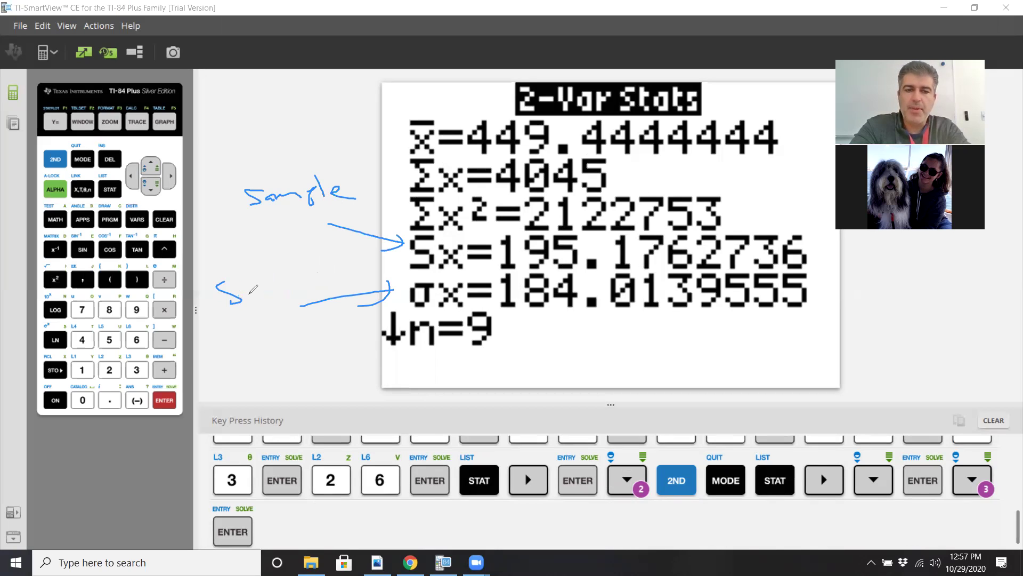
{"action": "mouse_move", "coordinate": [247, 308]}
{"action": "left_mouse_down"}
{"action": "mouse_move", "coordinate": [324, 274]}
{"action": "mouse_move", "coordinate": [382, 269]}
{"action": "left_mouse_up"}
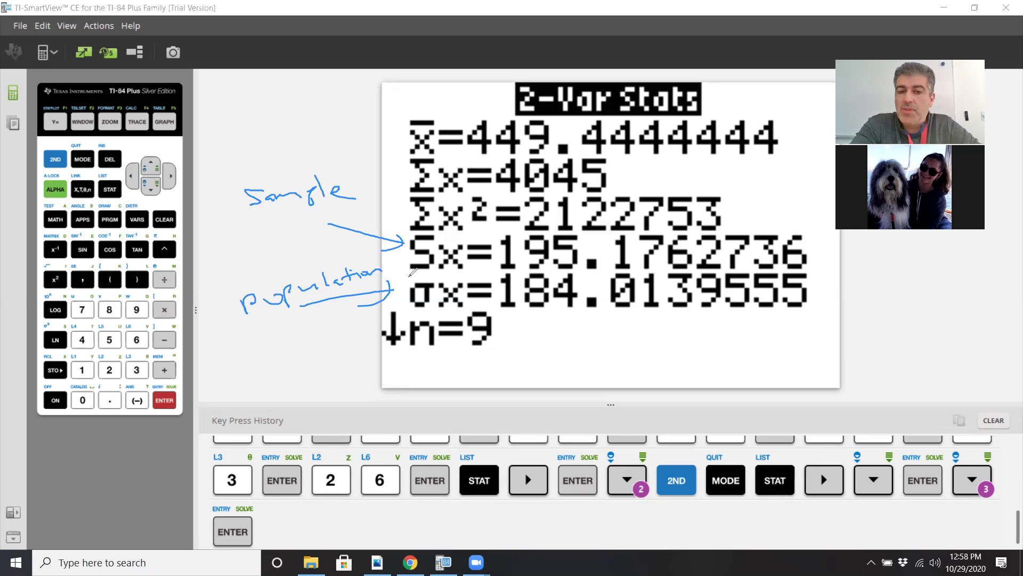
{"action": "mouse_move", "coordinate": [438, 228]}
{"action": "left_mouse_down"}
{"action": "mouse_move", "coordinate": [410, 253]}
{"action": "mouse_move", "coordinate": [472, 259]}
{"action": "mouse_move", "coordinate": [462, 234]}
{"action": "left_mouse_up"}
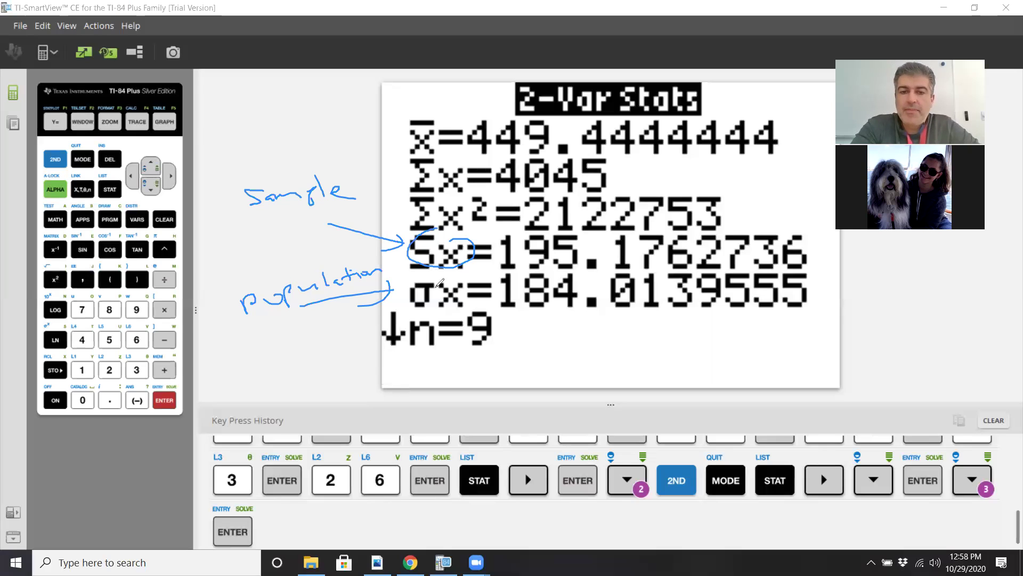
{"action": "mouse_move", "coordinate": [439, 283]}
{"action": "left_mouse_down"}
{"action": "mouse_move", "coordinate": [412, 298]}
{"action": "mouse_move", "coordinate": [445, 283]}
{"action": "left_mouse_up"}
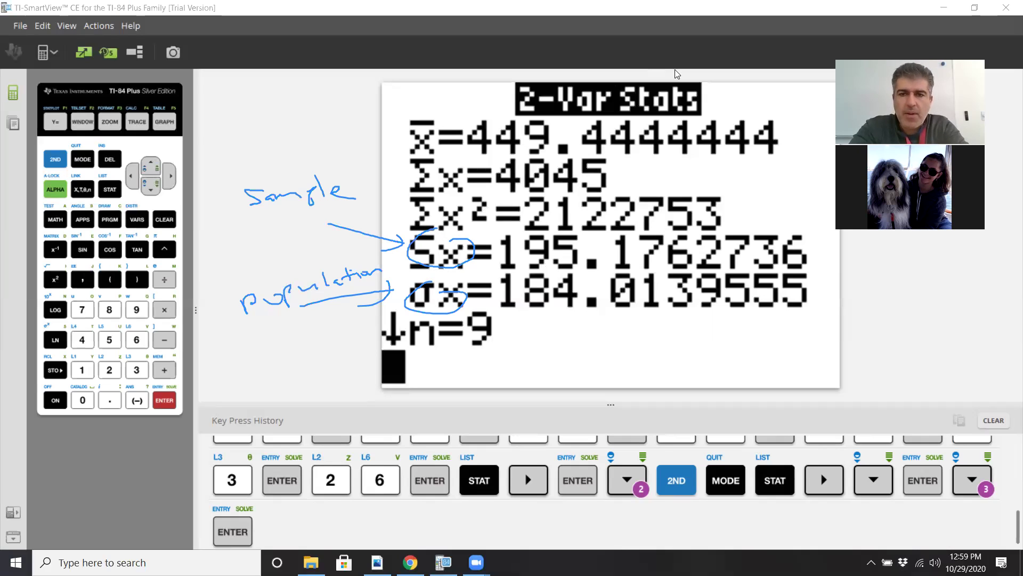
Step: Clear the ink annotations and switch over to the lesson PDF
{"action": "key", "text": "e"}
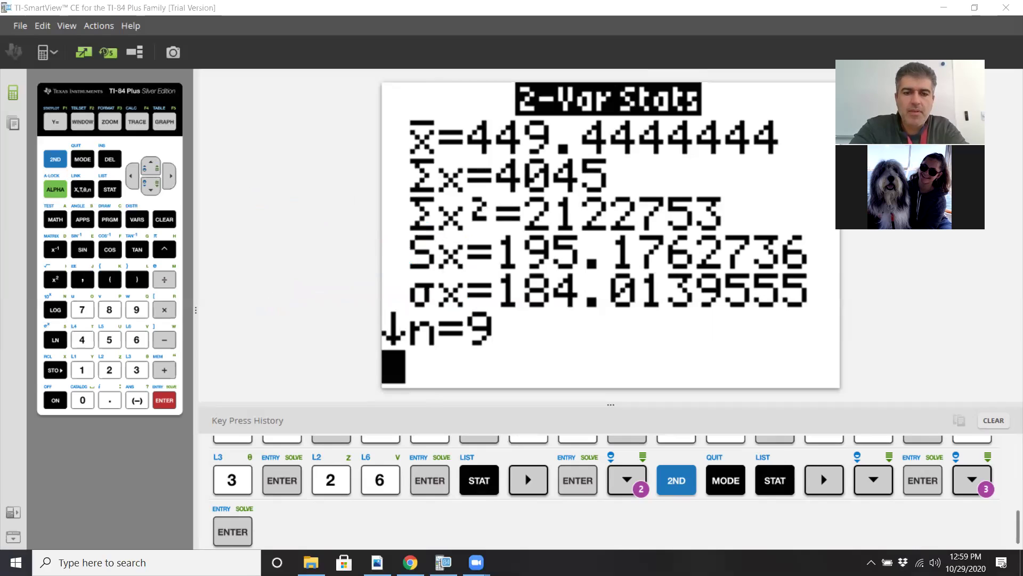
{"action": "key", "text": "alt+Tab"}
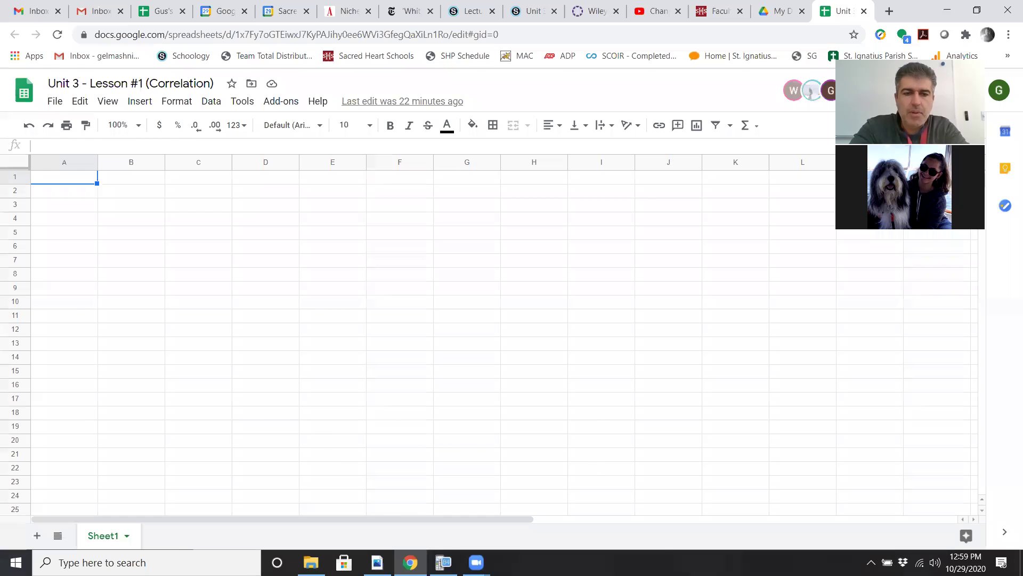
{"action": "key", "text": "alt+Tab"}
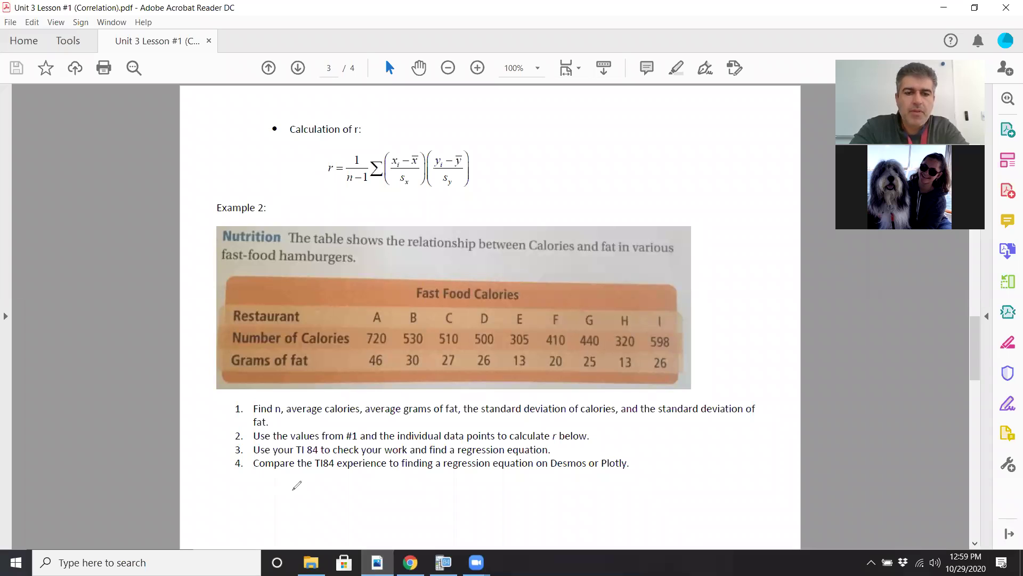
Step: Handwrite n = 9, x̄ = 449 and σx = 184 below item 4
{"action": "left_click_drag", "start_coordinate": [259, 485], "coordinate": [302, 482]}
{"action": "left_click_drag", "start_coordinate": [289, 492], "coordinate": [349, 502]}
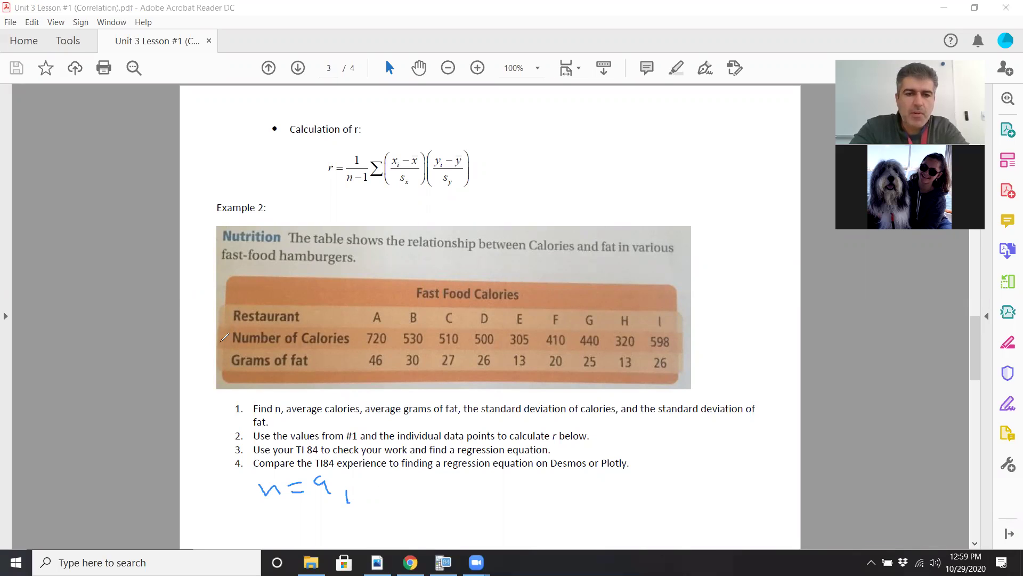
{"action": "left_click_drag", "start_coordinate": [216, 361], "coordinate": [224, 377]}
{"action": "mouse_move", "coordinate": [368, 489]}
{"action": "left_mouse_down"}
{"action": "mouse_move", "coordinate": [387, 497]}
{"action": "mouse_move", "coordinate": [373, 500]}
{"action": "left_mouse_up"}
{"action": "left_click_drag", "start_coordinate": [367, 478], "coordinate": [399, 478]}
{"action": "left_click_drag", "start_coordinate": [410, 487], "coordinate": [424, 486]}
{"action": "left_click_drag", "start_coordinate": [410, 495], "coordinate": [457, 494]}
{"action": "mouse_move", "coordinate": [460, 479]}
{"action": "left_mouse_down"}
{"action": "mouse_move", "coordinate": [481, 494]}
{"action": "mouse_move", "coordinate": [494, 490]}
{"action": "left_mouse_up"}
{"action": "mouse_move", "coordinate": [499, 494]}
{"action": "left_mouse_down"}
{"action": "mouse_move", "coordinate": [500, 503]}
{"action": "mouse_move", "coordinate": [529, 482]}
{"action": "mouse_move", "coordinate": [562, 511]}
{"action": "left_mouse_up"}
{"action": "mouse_move", "coordinate": [558, 494]}
{"action": "left_mouse_down"}
{"action": "mouse_move", "coordinate": [547, 511]}
{"action": "mouse_move", "coordinate": [576, 483]}
{"action": "left_mouse_up"}
{"action": "left_click_drag", "start_coordinate": [569, 491], "coordinate": [601, 493]}
{"action": "left_click_drag", "start_coordinate": [620, 479], "coordinate": [617, 482]}
{"action": "left_click_drag", "start_coordinate": [630, 479], "coordinate": [633, 482]}
Step: Ink the ȳ = and σy = labels for fat, then bring up the Google Sheets spreadsheet
{"action": "mouse_move", "coordinate": [381, 517]}
{"action": "left_mouse_down"}
{"action": "mouse_move", "coordinate": [393, 536]}
{"action": "mouse_move", "coordinate": [398, 515]}
{"action": "mouse_move", "coordinate": [425, 523]}
{"action": "left_mouse_up"}
{"action": "left_click_drag", "start_coordinate": [413, 529], "coordinate": [426, 528]}
{"action": "mouse_move", "coordinate": [501, 528]}
{"action": "left_mouse_down"}
{"action": "mouse_move", "coordinate": [500, 537]}
{"action": "mouse_move", "coordinate": [557, 528]}
{"action": "mouse_move", "coordinate": [552, 544]}
{"action": "mouse_move", "coordinate": [578, 524]}
{"action": "left_mouse_up"}
{"action": "left_click_drag", "start_coordinate": [565, 532], "coordinate": [579, 530]}
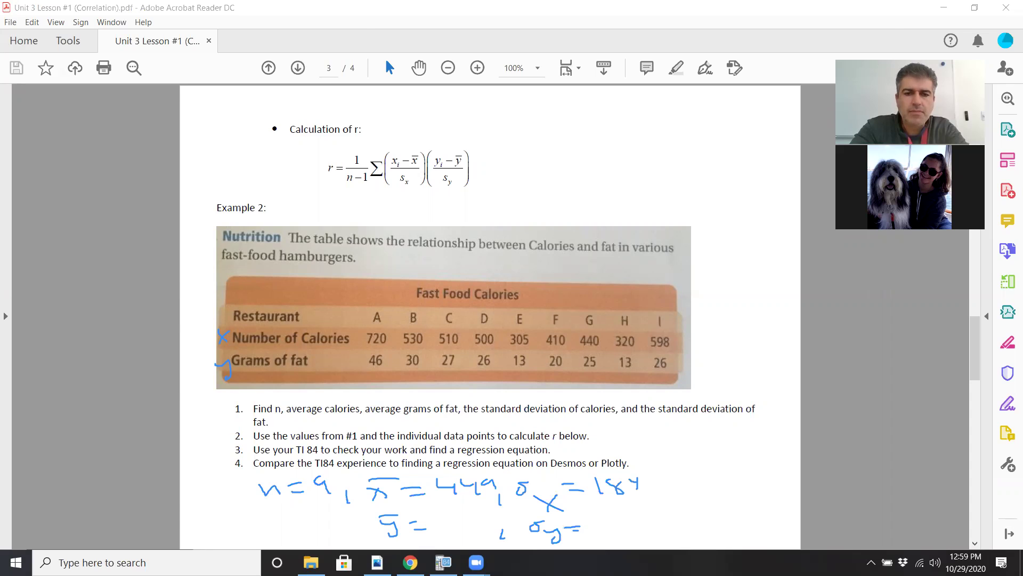
{"action": "left_click", "coordinate": [409, 562]}
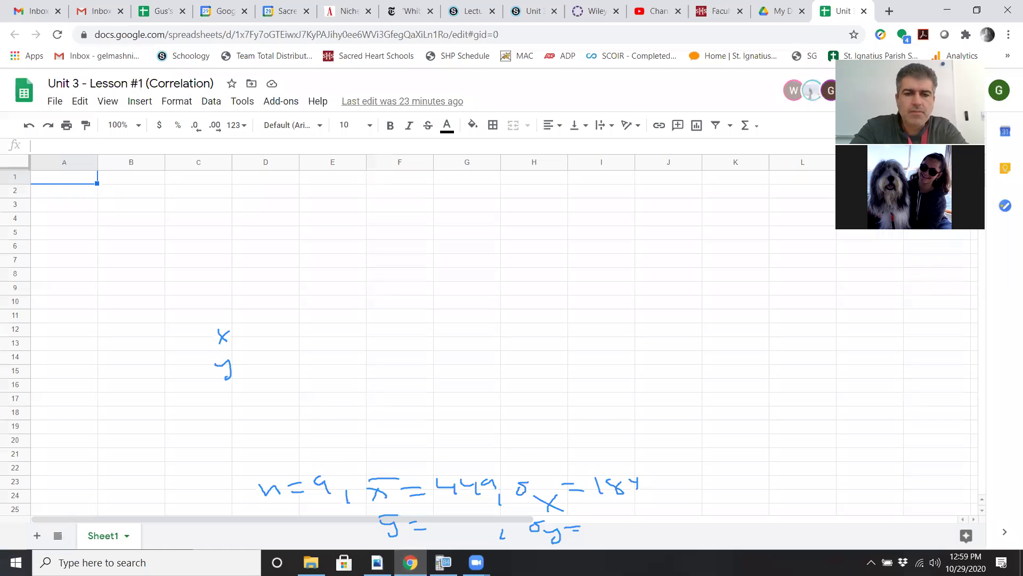
Step: Return to the calculator and scroll the 2-Var Stats output to ȳ=25.1111111, Σy=226 and Sy
{"action": "left_click", "coordinate": [411, 560]}
{"action": "left_click", "coordinate": [443, 562]}
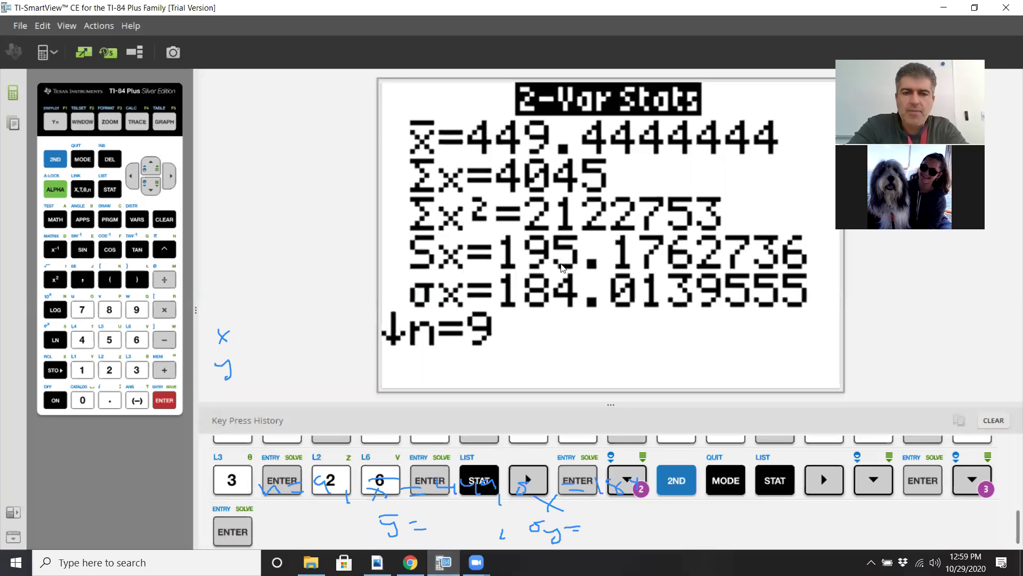
{"action": "key", "text": "Down"}
{"action": "key", "text": "Down"}
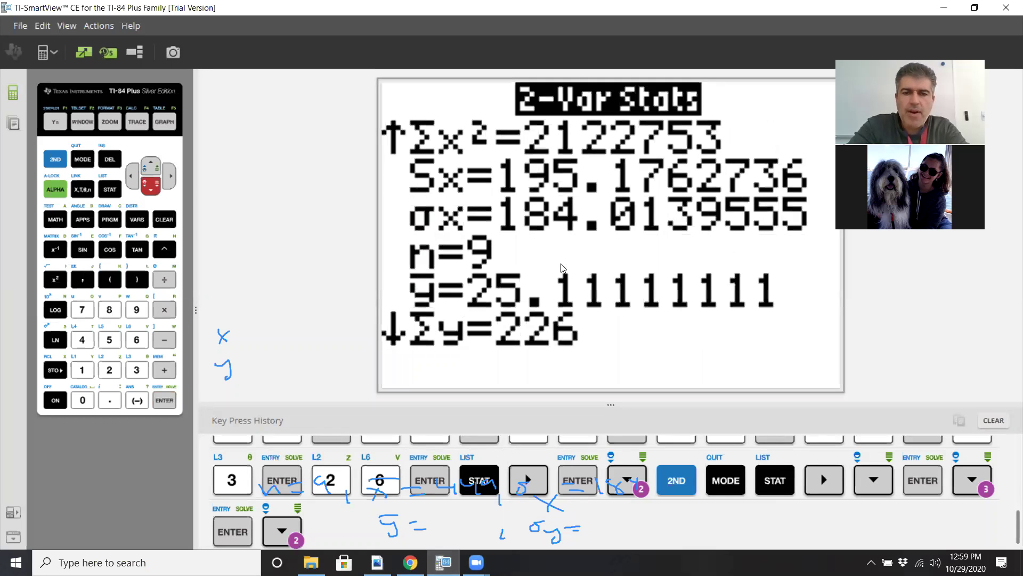
{"action": "key", "text": "Down"}
{"action": "key", "text": "Down"}
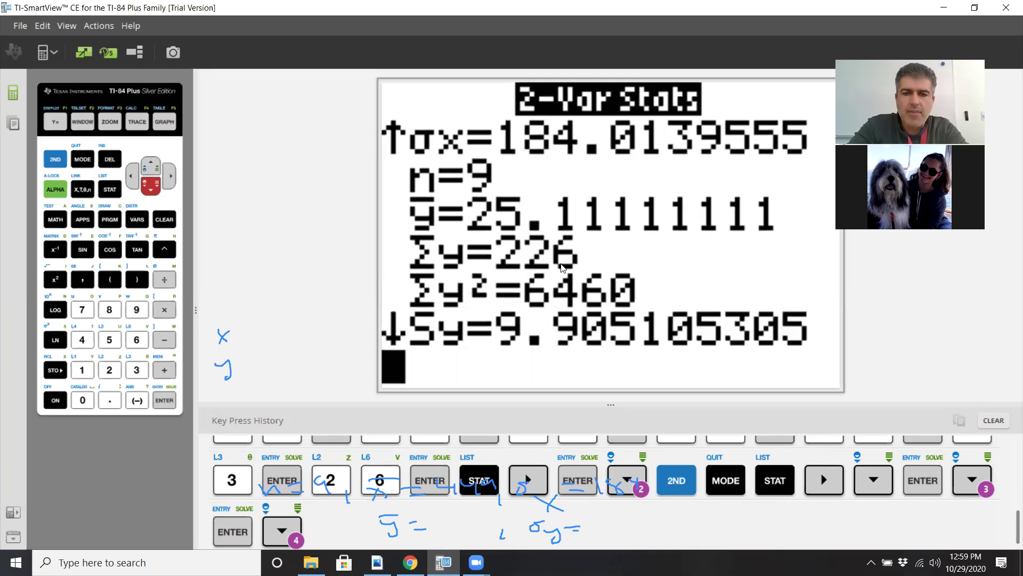
{"action": "key", "text": "Down"}
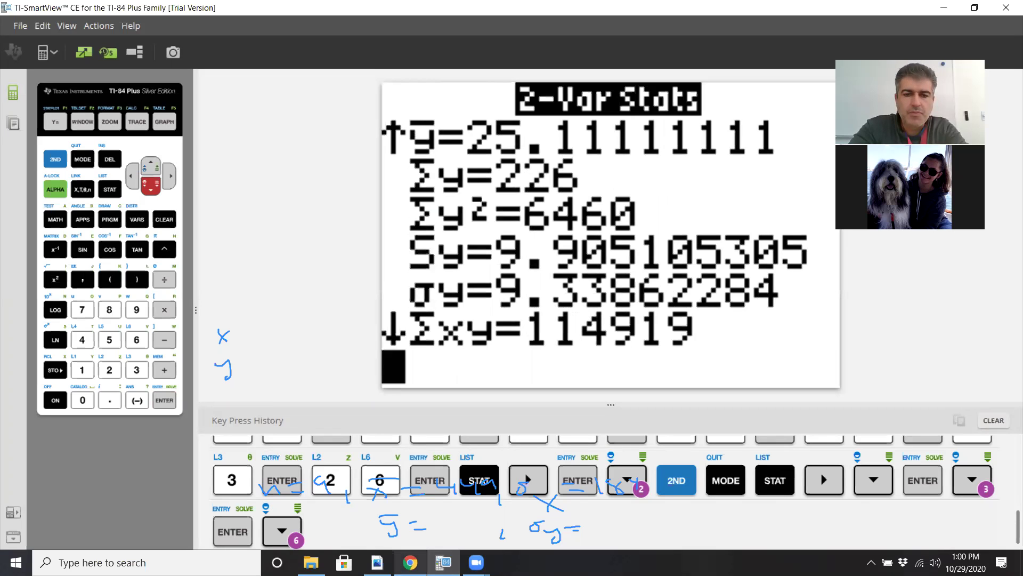
Step: Write ȳ = 25 and σy = 9.3 in the notes and tick off question 1
{"action": "left_click", "coordinate": [377, 562]}
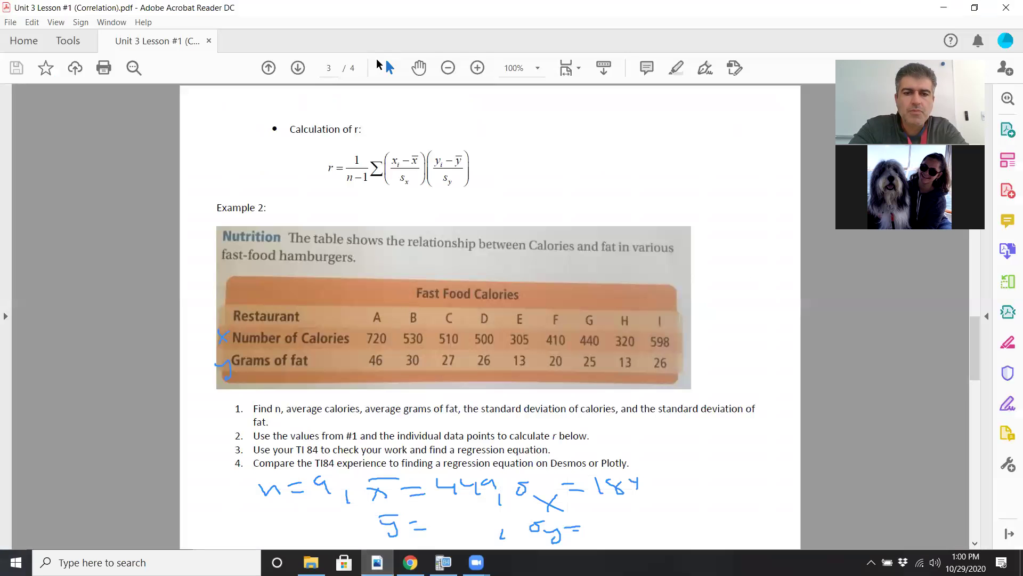
{"action": "left_click_drag", "start_coordinate": [432, 511], "coordinate": [465, 519]}
{"action": "left_click_drag", "start_coordinate": [605, 514], "coordinate": [601, 529]}
{"action": "left_click", "coordinate": [613, 527]}
{"action": "left_click_drag", "start_coordinate": [616, 512], "coordinate": [627, 510]}
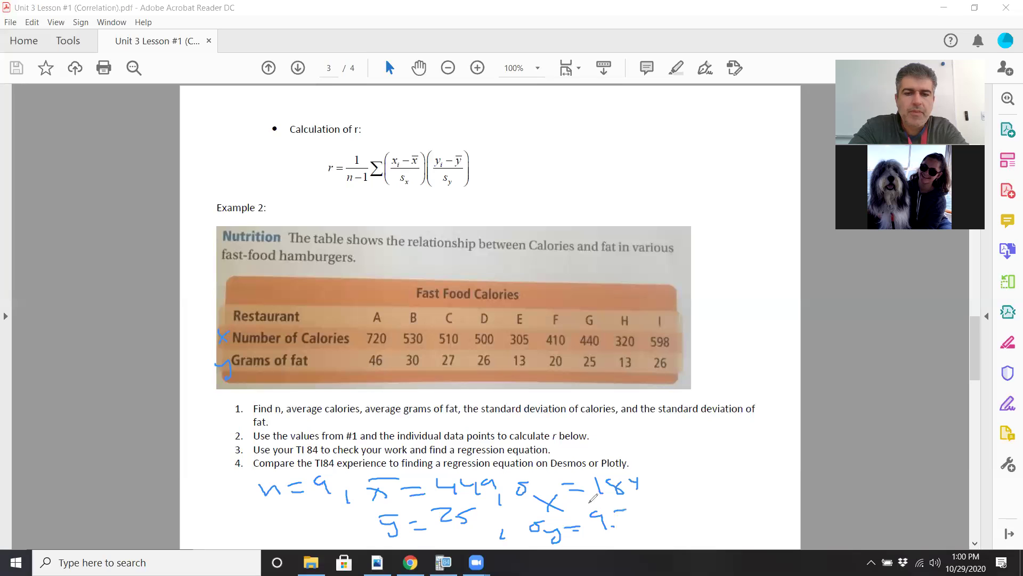
{"action": "left_click_drag", "start_coordinate": [234, 407], "coordinate": [274, 395]}
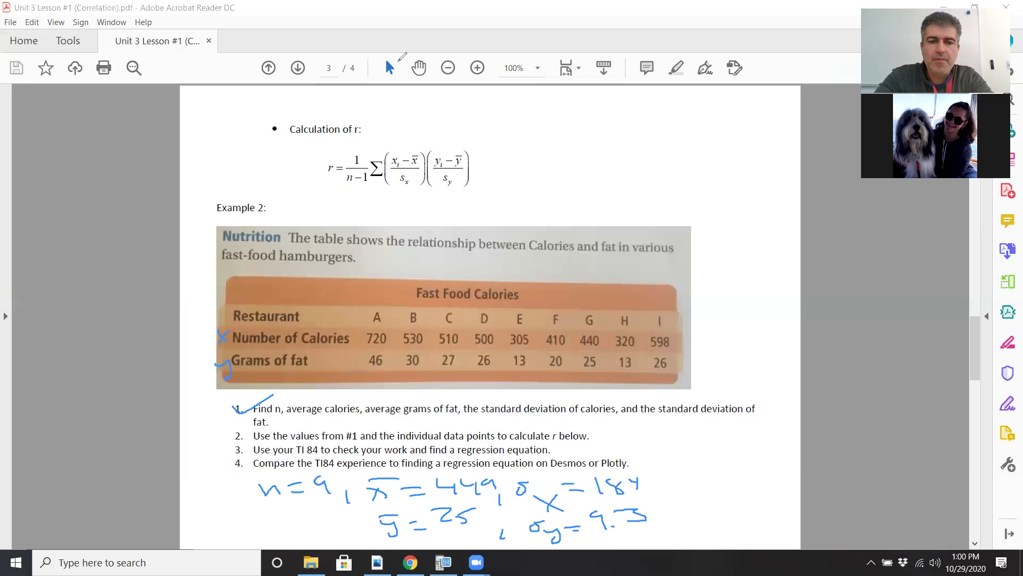
Step: Scroll down and delete the stray x, y and tick marks
{"action": "scroll", "coordinate": [348, 436], "scroll_direction": "down", "scroll_amount": 5}
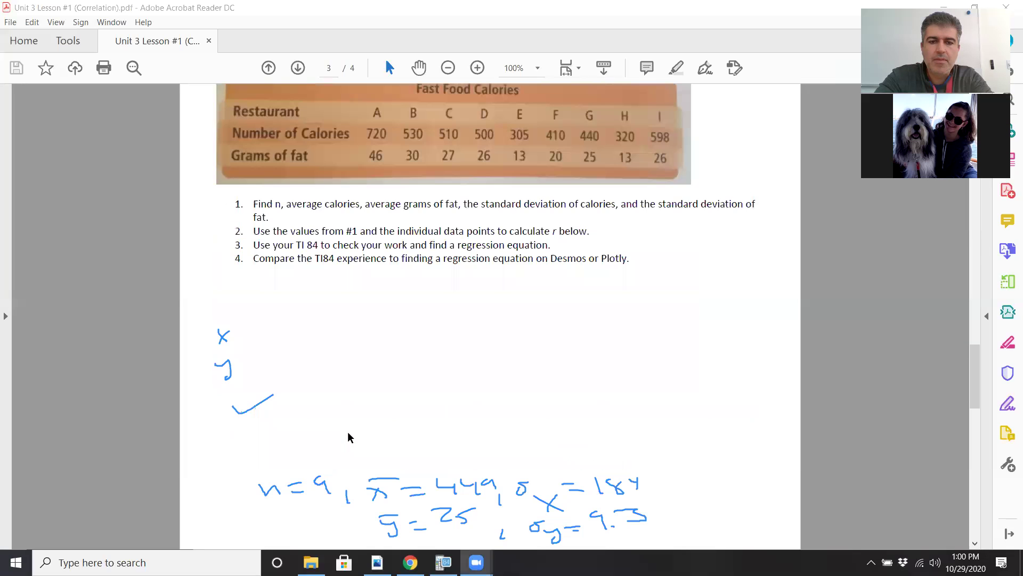
{"action": "scroll", "coordinate": [348, 436], "scroll_direction": "down", "scroll_amount": 2}
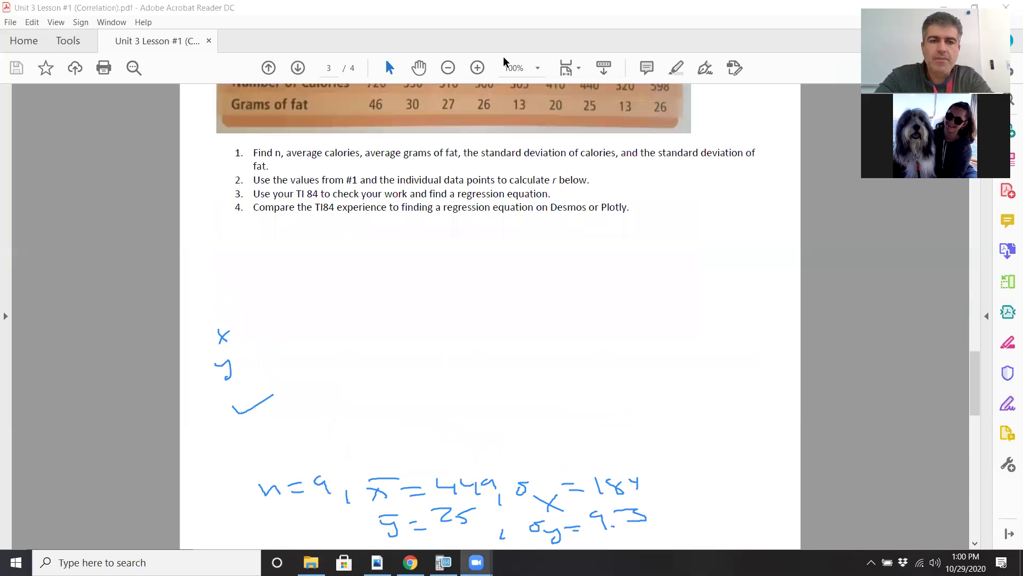
{"action": "left_click_drag", "start_coordinate": [222, 290], "coordinate": [277, 424]}
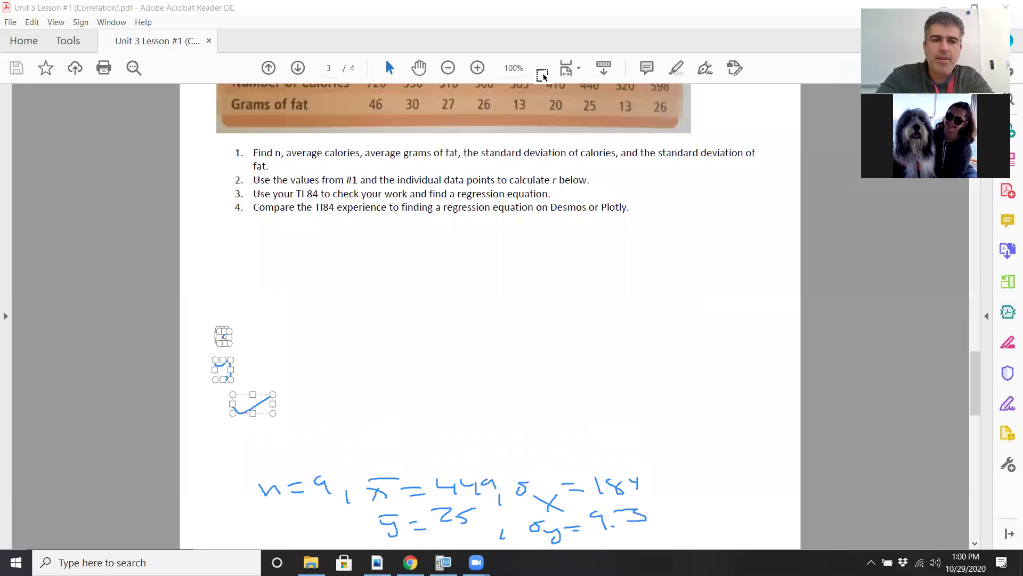
{"action": "key", "text": "Delete"}
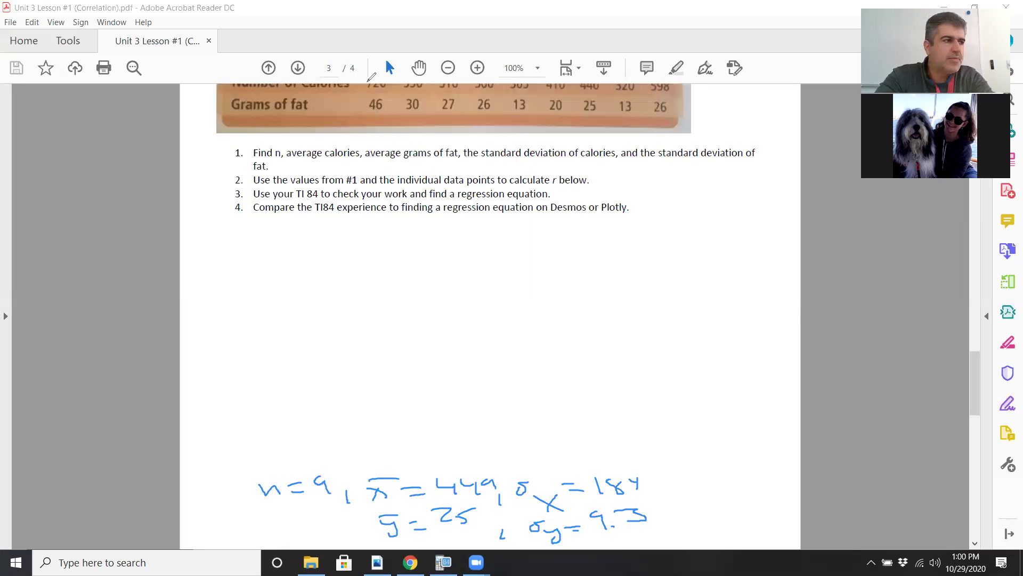
Step: Write r = 1/(9−1) followed by a summation sign and bracket
{"action": "mouse_move", "coordinate": [212, 250]}
{"action": "left_mouse_down"}
{"action": "mouse_move", "coordinate": [215, 263]}
{"action": "mouse_move", "coordinate": [229, 246]}
{"action": "left_mouse_up"}
{"action": "left_click_drag", "start_coordinate": [238, 248], "coordinate": [250, 246]}
{"action": "left_click_drag", "start_coordinate": [241, 258], "coordinate": [256, 257]}
{"action": "left_click_drag", "start_coordinate": [293, 228], "coordinate": [305, 241]}
{"action": "mouse_move", "coordinate": [273, 247]}
{"action": "left_mouse_down"}
{"action": "mouse_move", "coordinate": [349, 249]}
{"action": "mouse_move", "coordinate": [291, 274]}
{"action": "left_mouse_up"}
{"action": "left_click_drag", "start_coordinate": [308, 269], "coordinate": [338, 274]}
{"action": "left_click", "coordinate": [367, 249]}
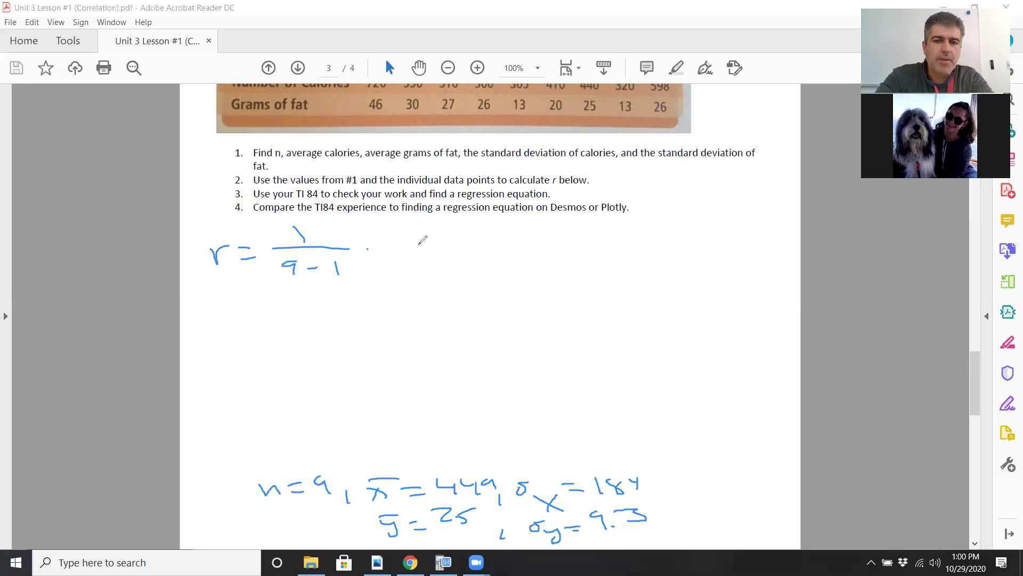
{"action": "left_click_drag", "start_coordinate": [408, 230], "coordinate": [431, 273]}
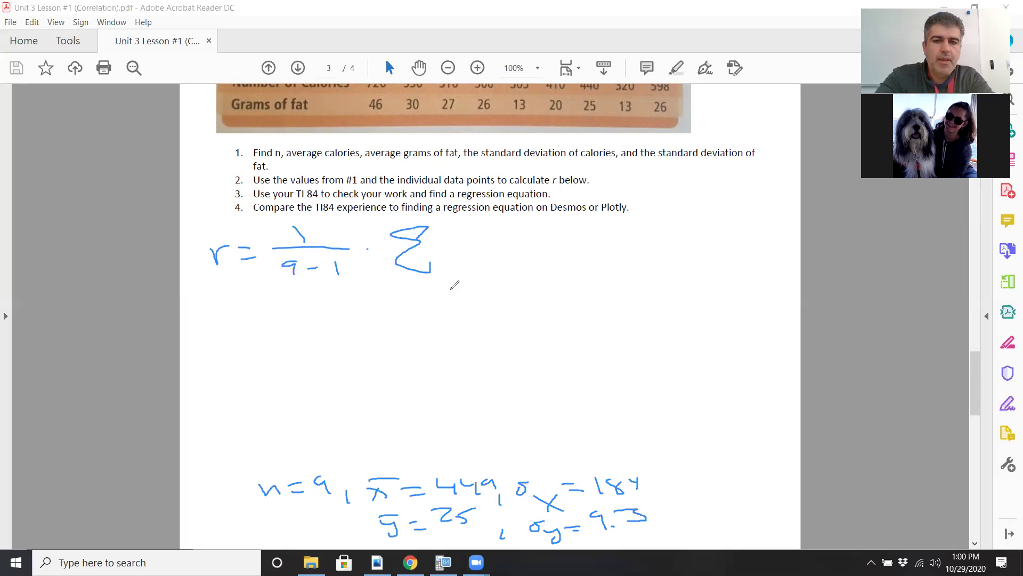
{"action": "mouse_move", "coordinate": [467, 213]}
{"action": "left_mouse_down"}
{"action": "mouse_move", "coordinate": [440, 260]}
{"action": "mouse_move", "coordinate": [467, 298]}
{"action": "left_mouse_up"}
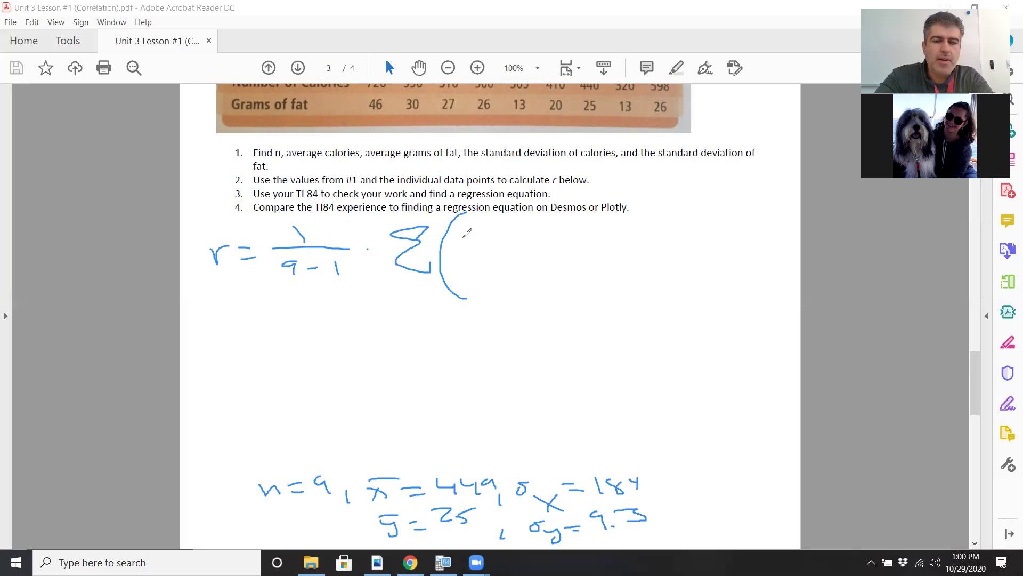
{"action": "left_click_drag", "start_coordinate": [440, 203], "coordinate": [443, 313]}
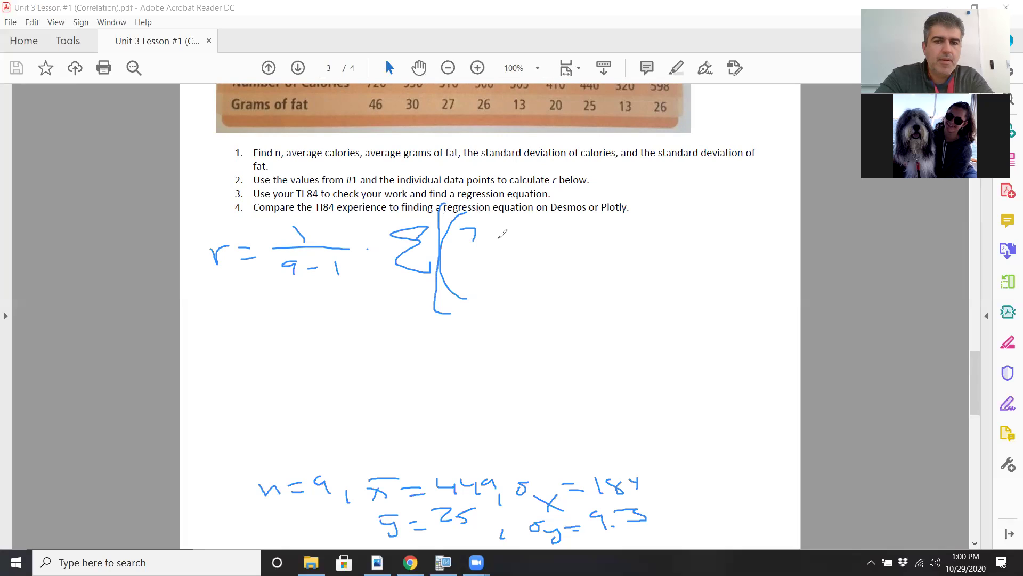
Step: Write the first product term ((720−449)/184)·((46−25)/9.3) inside the sum
{"action": "mouse_move", "coordinate": [510, 232]}
{"action": "left_mouse_down"}
{"action": "mouse_move", "coordinate": [501, 234]}
{"action": "mouse_move", "coordinate": [572, 245]}
{"action": "left_mouse_up"}
{"action": "left_click_drag", "start_coordinate": [459, 261], "coordinate": [580, 255]}
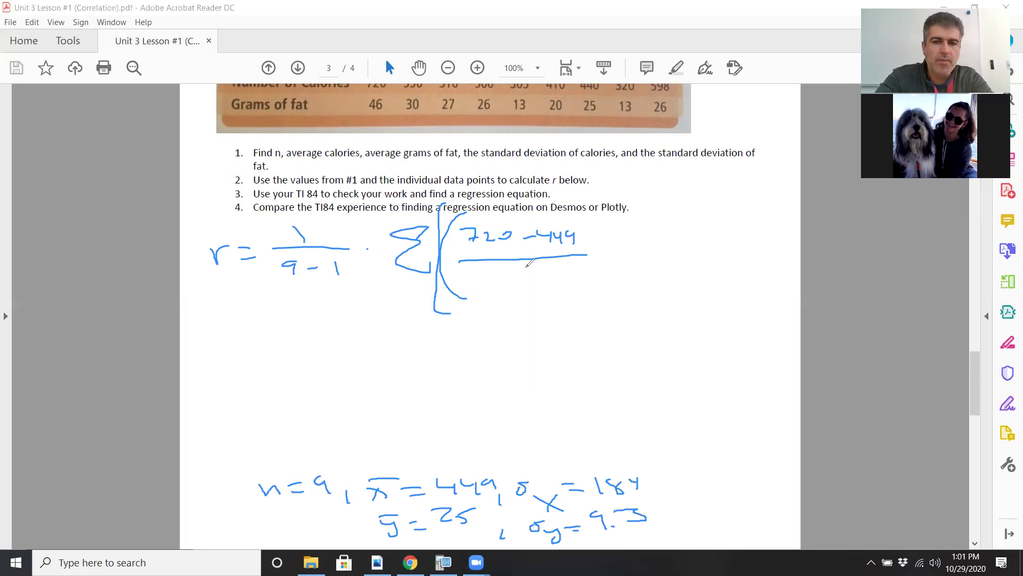
{"action": "left_click_drag", "start_coordinate": [532, 266], "coordinate": [529, 268]}
{"action": "left_click_drag", "start_coordinate": [541, 264], "coordinate": [550, 274]}
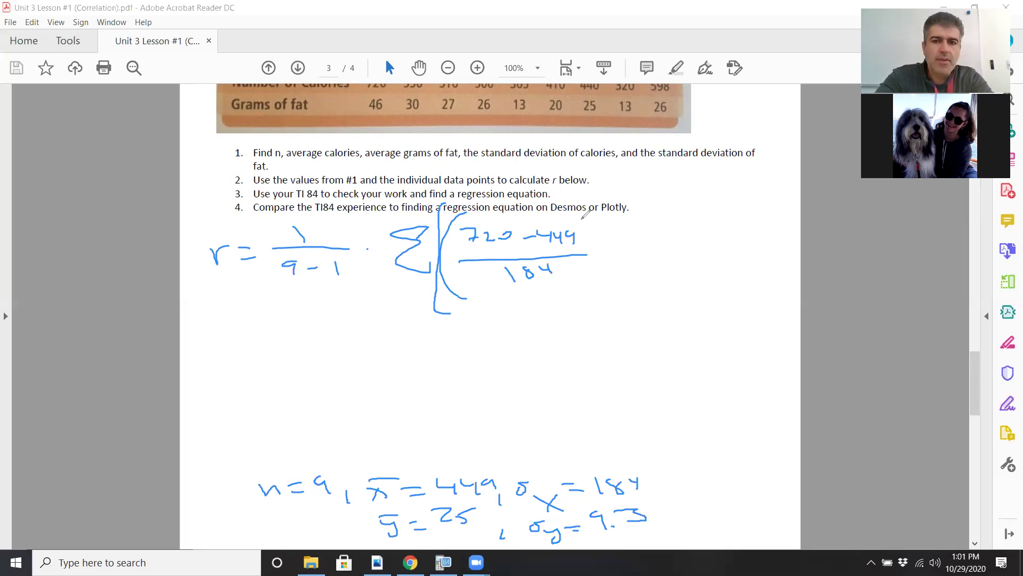
{"action": "left_click_drag", "start_coordinate": [582, 219], "coordinate": [577, 300]}
{"action": "left_click", "coordinate": [604, 258]}
{"action": "left_click_drag", "start_coordinate": [613, 230], "coordinate": [639, 303]}
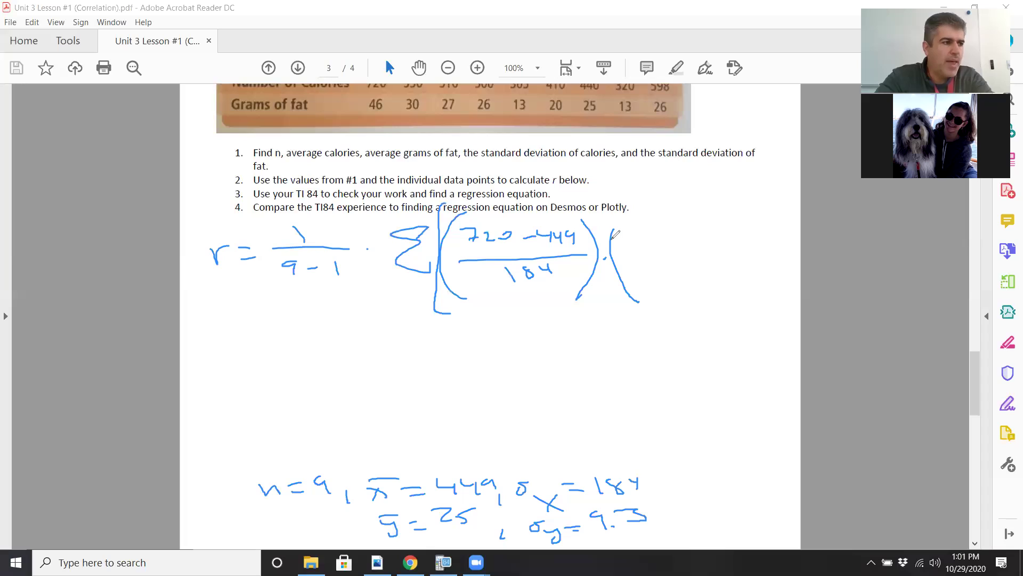
{"action": "left_click_drag", "start_coordinate": [628, 231], "coordinate": [654, 248]}
{"action": "left_click_drag", "start_coordinate": [664, 234], "coordinate": [720, 242]}
{"action": "left_click_drag", "start_coordinate": [724, 234], "coordinate": [731, 228]}
{"action": "left_click_drag", "start_coordinate": [636, 257], "coordinate": [726, 258]}
{"action": "mouse_move", "coordinate": [682, 268]}
{"action": "left_mouse_down"}
{"action": "mouse_move", "coordinate": [684, 283]}
{"action": "mouse_move", "coordinate": [701, 277]}
{"action": "left_mouse_up"}
{"action": "left_click_drag", "start_coordinate": [709, 268], "coordinate": [710, 279]}
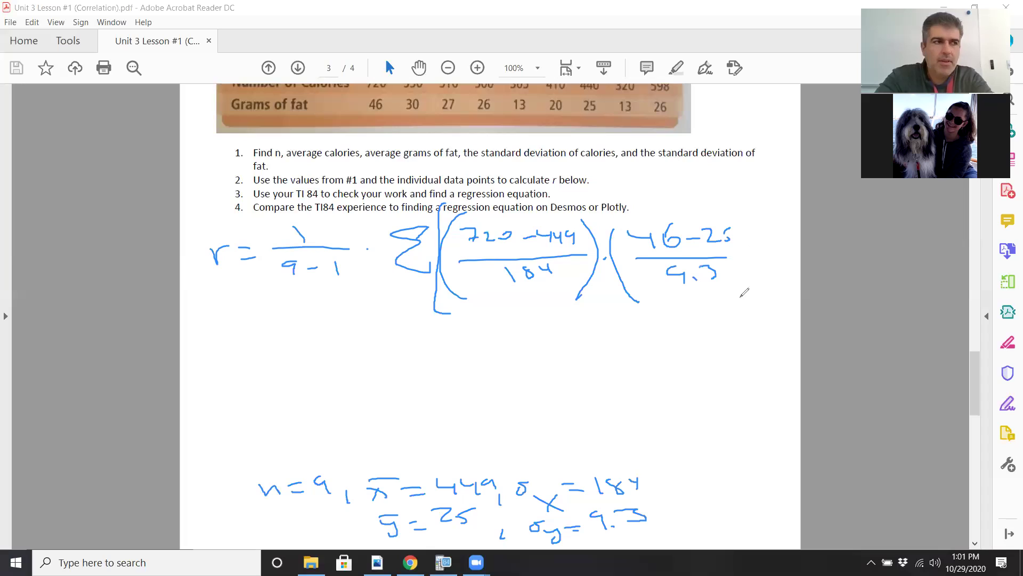
{"action": "left_click_drag", "start_coordinate": [726, 215], "coordinate": [741, 296]}
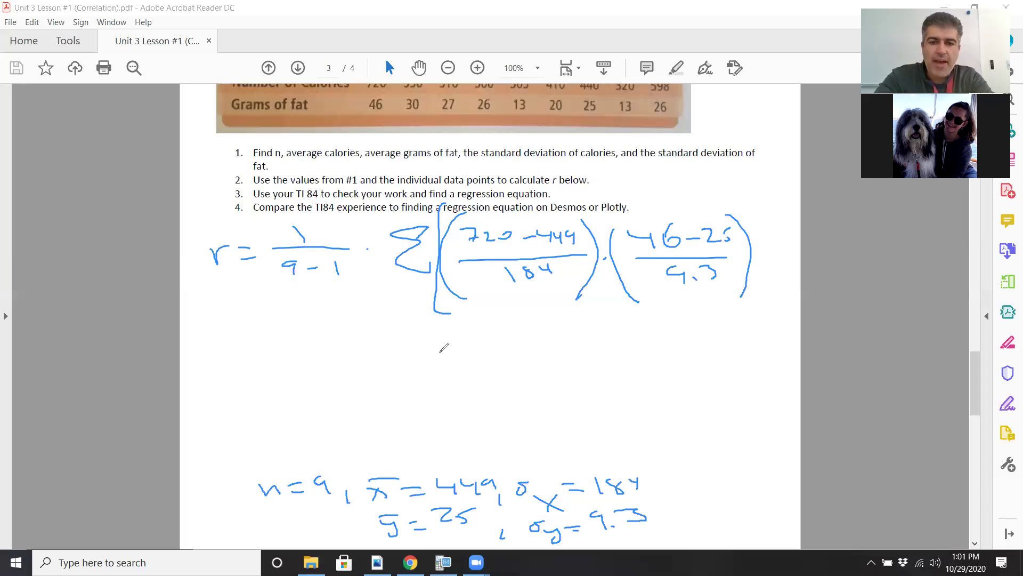
Step: Draw a plus, parentheses and fraction bars with 184 and 9.3 denominators for the second term
{"action": "mouse_move", "coordinate": [439, 347]}
{"action": "left_mouse_down"}
{"action": "mouse_move", "coordinate": [440, 364]}
{"action": "mouse_move", "coordinate": [458, 359]}
{"action": "left_mouse_up"}
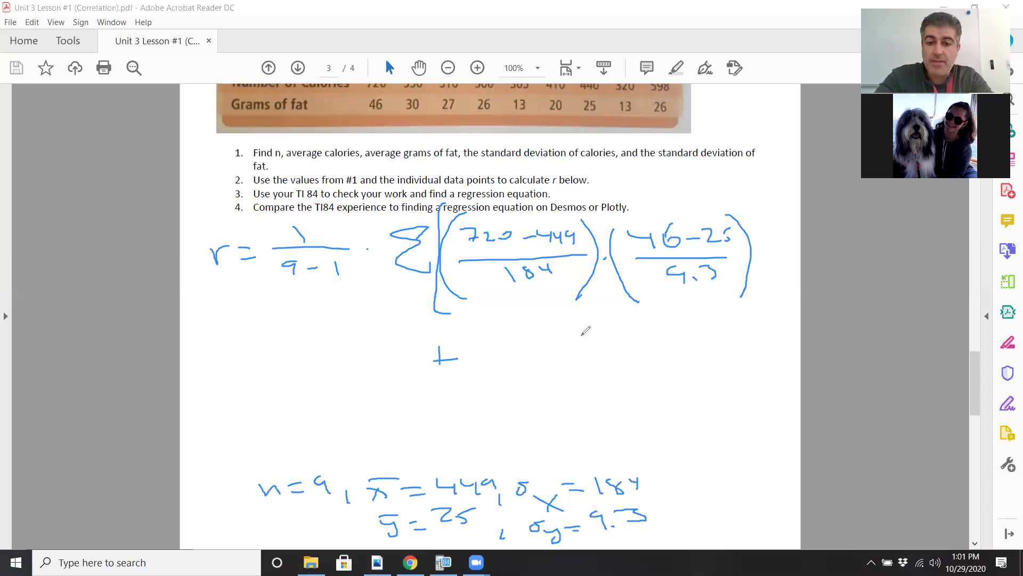
{"action": "left_click_drag", "start_coordinate": [588, 327], "coordinate": [604, 405]}
{"action": "left_click_drag", "start_coordinate": [478, 332], "coordinate": [499, 413]}
{"action": "left_click_drag", "start_coordinate": [638, 337], "coordinate": [630, 408]}
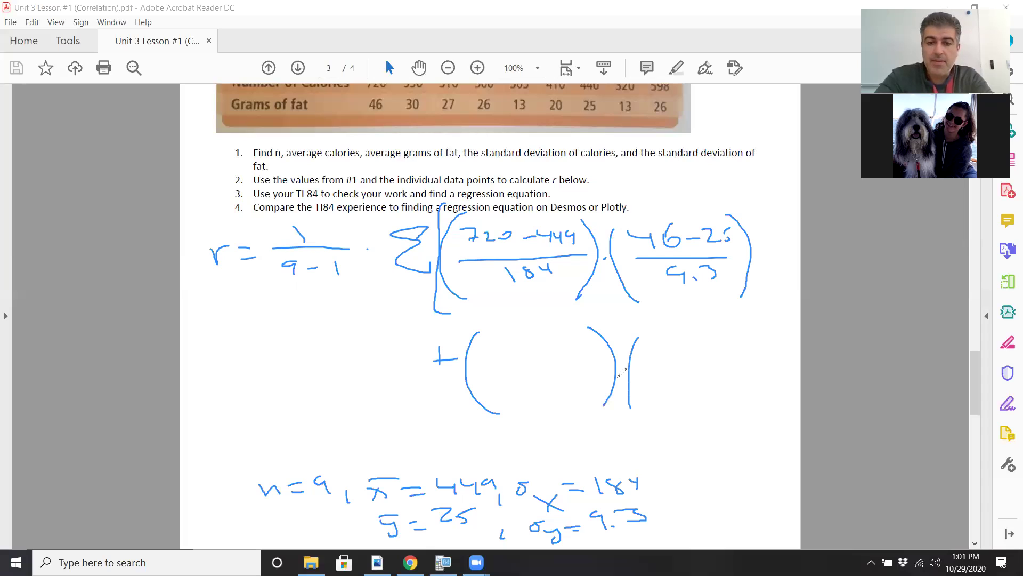
{"action": "left_click_drag", "start_coordinate": [733, 321], "coordinate": [740, 397]}
{"action": "left_click_drag", "start_coordinate": [489, 373], "coordinate": [599, 369]}
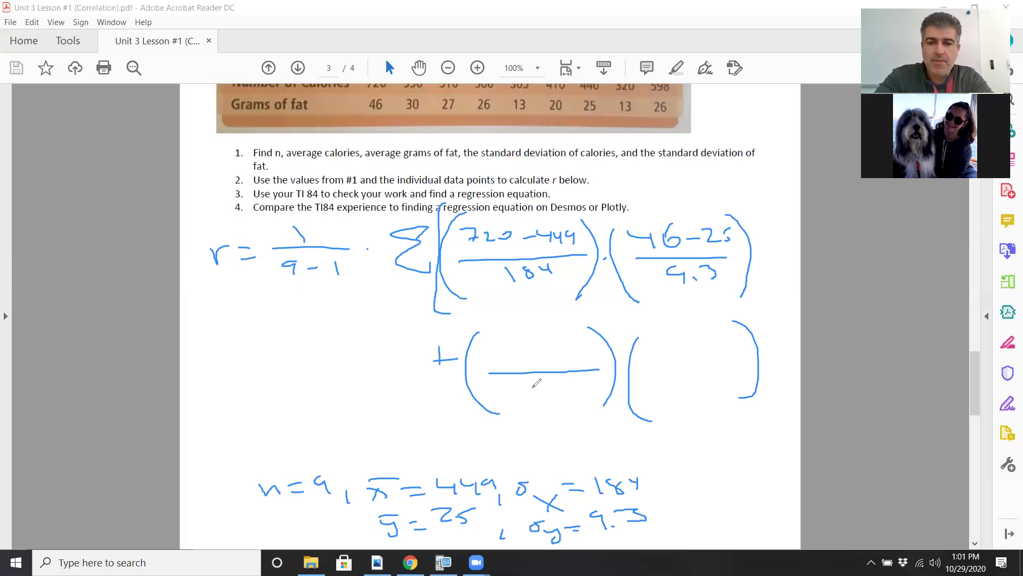
{"action": "left_click_drag", "start_coordinate": [530, 387], "coordinate": [532, 398]}
{"action": "left_click_drag", "start_coordinate": [556, 385], "coordinate": [548, 397]}
{"action": "left_click_drag", "start_coordinate": [659, 368], "coordinate": [729, 362]}
{"action": "left_click_drag", "start_coordinate": [573, 385], "coordinate": [586, 394]}
{"action": "left_click_drag", "start_coordinate": [696, 381], "coordinate": [686, 386]}
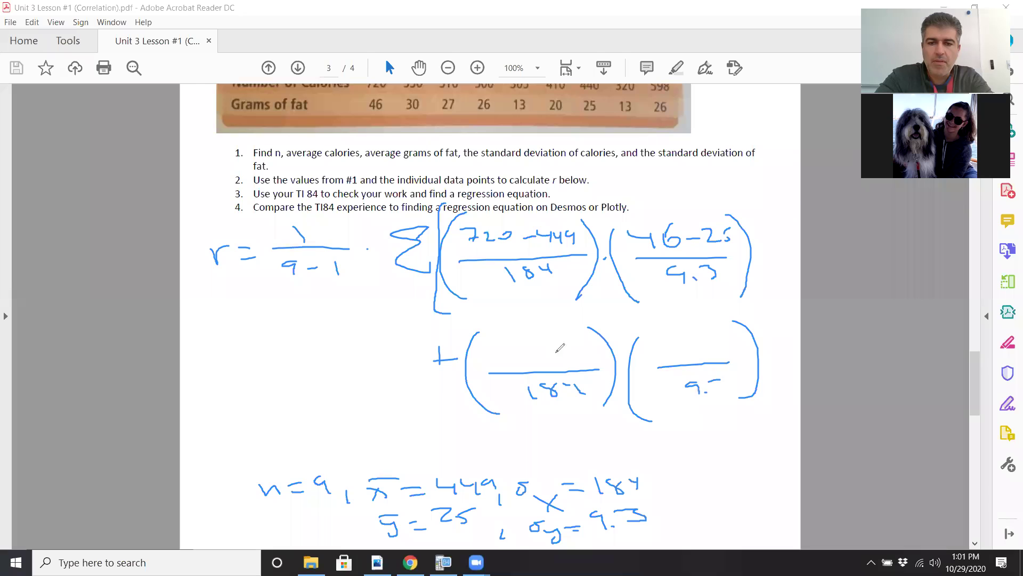
Step: Fill in the numerators 530 − 449 and 30 − 25, then add a trailing plus
{"action": "left_click_drag", "start_coordinate": [541, 356], "coordinate": [569, 360]}
{"action": "left_click_drag", "start_coordinate": [572, 350], "coordinate": [585, 360]}
{"action": "mouse_move", "coordinate": [691, 349]}
{"action": "left_mouse_down"}
{"action": "mouse_move", "coordinate": [720, 353]}
{"action": "mouse_move", "coordinate": [729, 340]}
{"action": "left_mouse_up"}
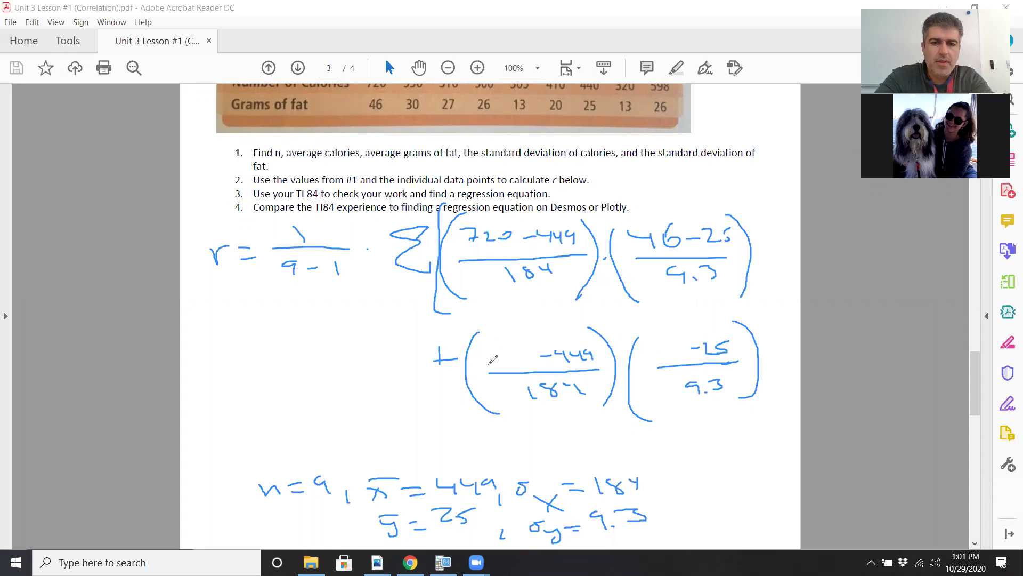
{"action": "mouse_move", "coordinate": [481, 347]}
{"action": "left_mouse_down"}
{"action": "mouse_move", "coordinate": [480, 367]}
{"action": "mouse_move", "coordinate": [506, 356]}
{"action": "left_mouse_up"}
{"action": "left_click_drag", "start_coordinate": [660, 345], "coordinate": [668, 351]}
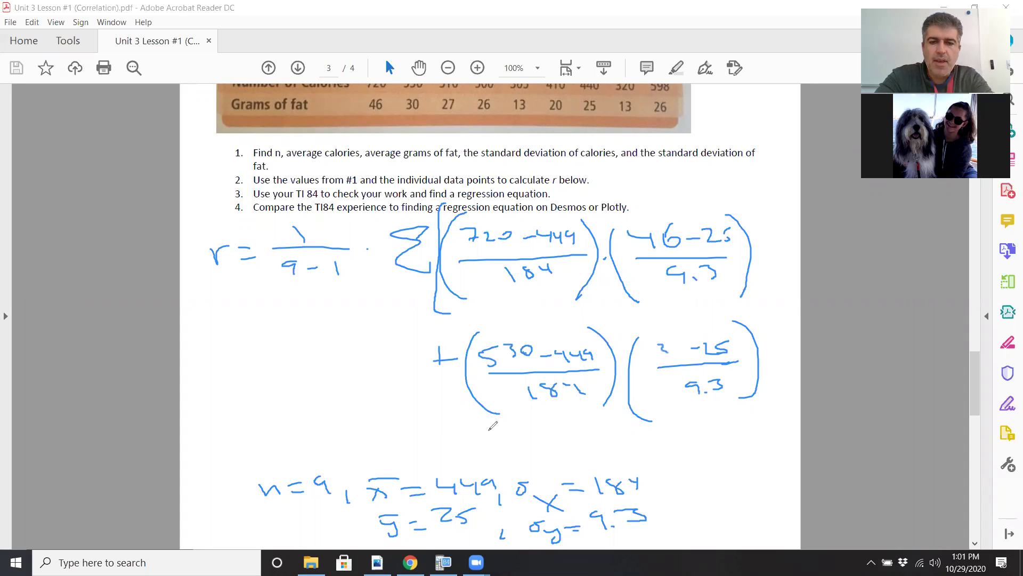
{"action": "mouse_move", "coordinate": [488, 431]}
{"action": "left_mouse_down"}
{"action": "mouse_move", "coordinate": [489, 441]}
{"action": "mouse_move", "coordinate": [506, 436]}
{"action": "left_mouse_up"}
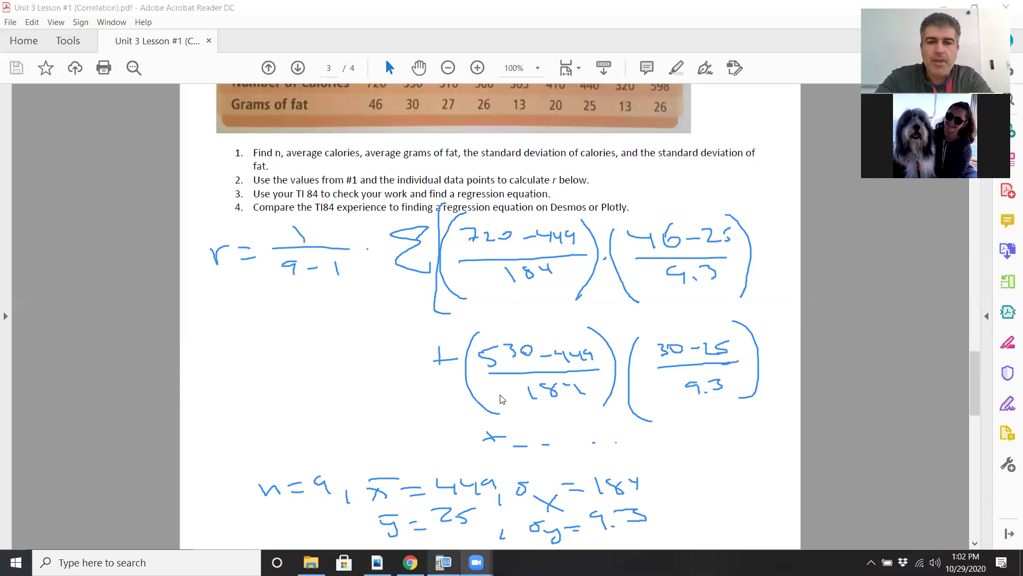
Step: Back in the calculator, scroll the 2-Var Stats results down to maxY
{"action": "key", "text": "alt+Tab"}
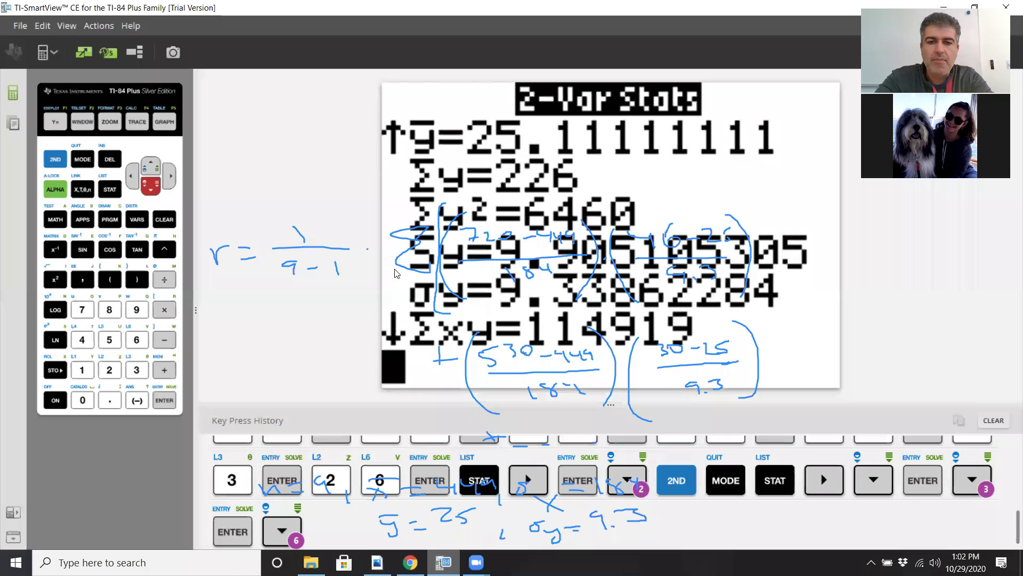
{"action": "left_click", "coordinate": [152, 188]}
{"action": "left_click", "coordinate": [151, 188]}
{"action": "left_click", "coordinate": [151, 187]}
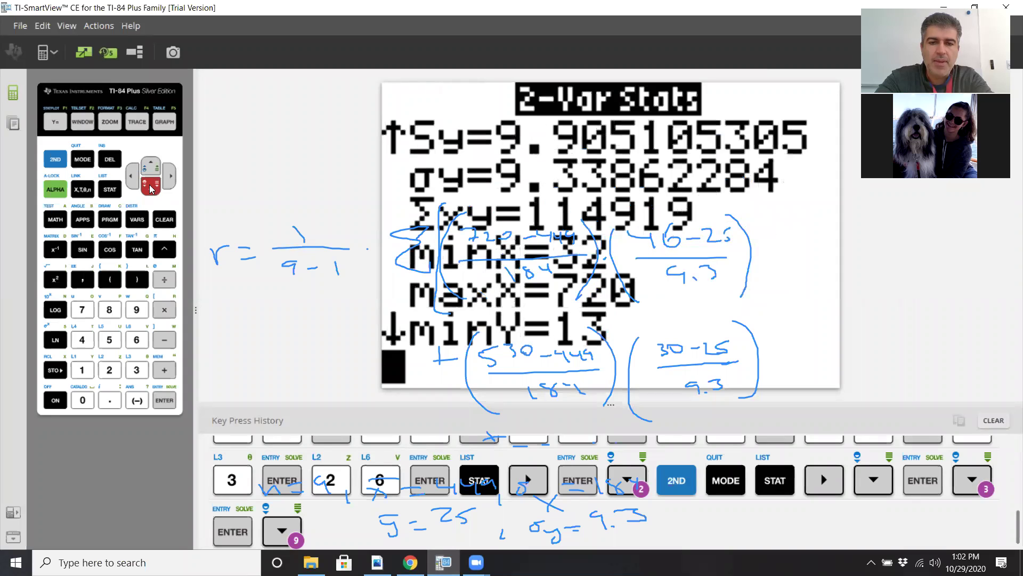
{"action": "left_click", "coordinate": [151, 188]}
{"action": "left_click", "coordinate": [150, 187]}
{"action": "left_click", "coordinate": [150, 187]}
{"action": "left_click", "coordinate": [151, 187]}
{"action": "left_click", "coordinate": [151, 188]}
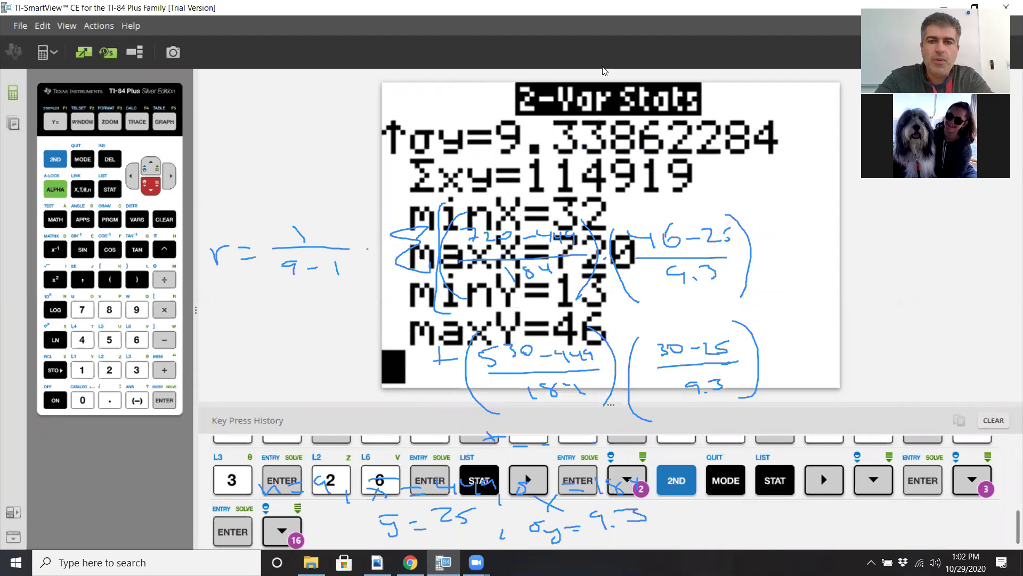
Step: Run LinReg(ax+b) on L1 and L2, giving a=.0437885015 and b=5.430612392
{"action": "left_click", "coordinate": [112, 190]}
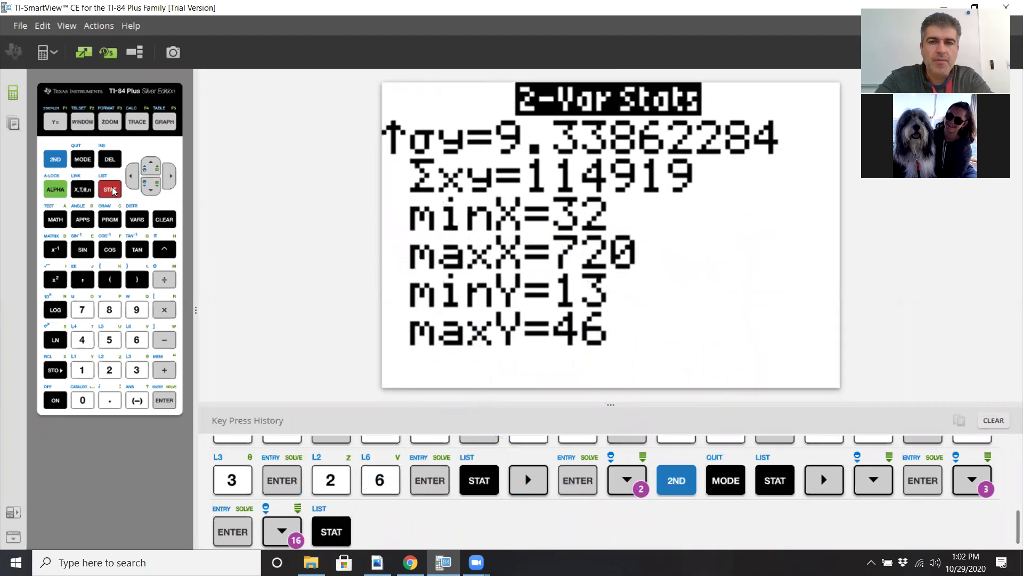
{"action": "left_click", "coordinate": [171, 177]}
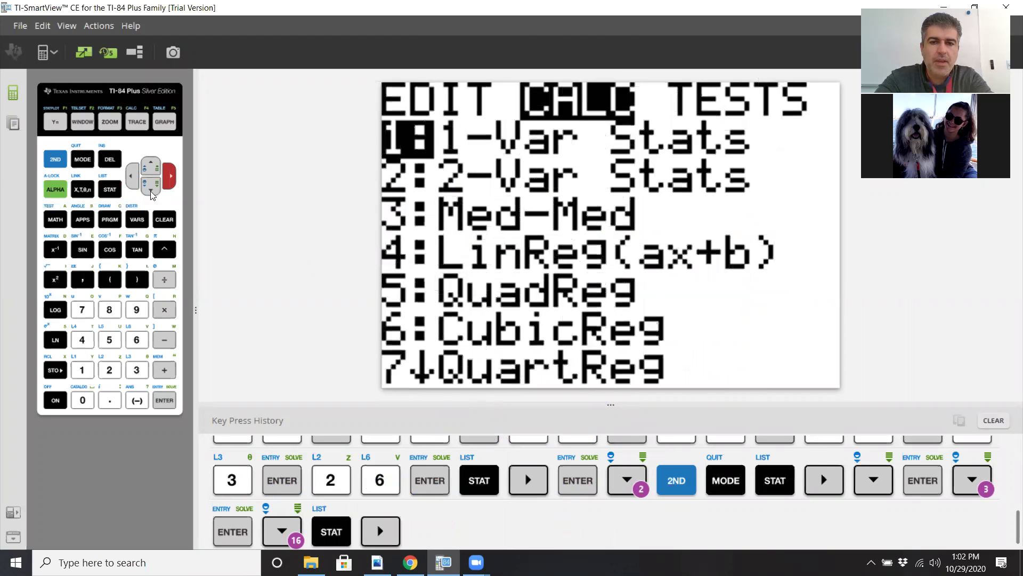
{"action": "double_click", "coordinate": [152, 192]}
{"action": "left_click", "coordinate": [152, 192]}
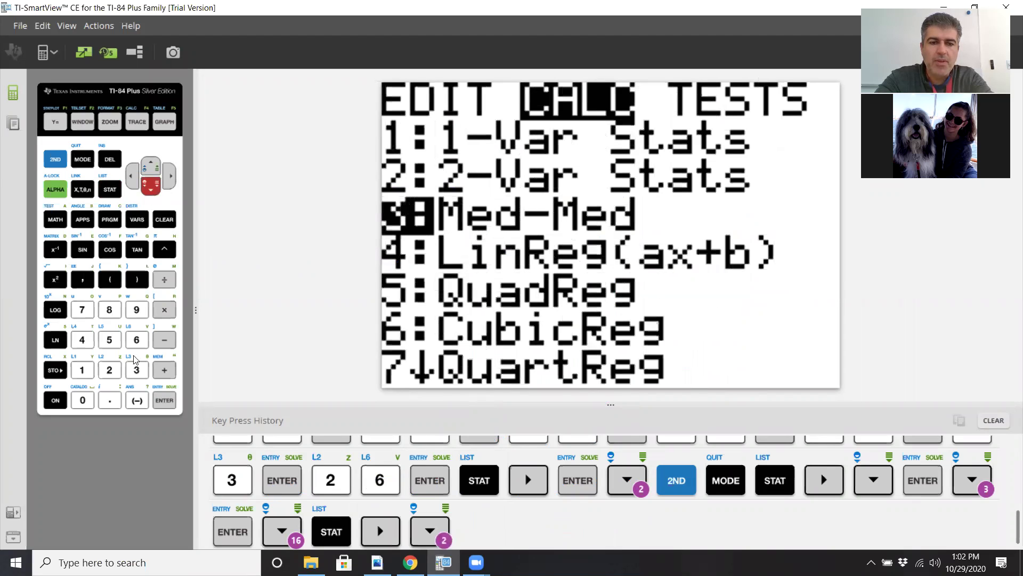
{"action": "left_click", "coordinate": [158, 404]}
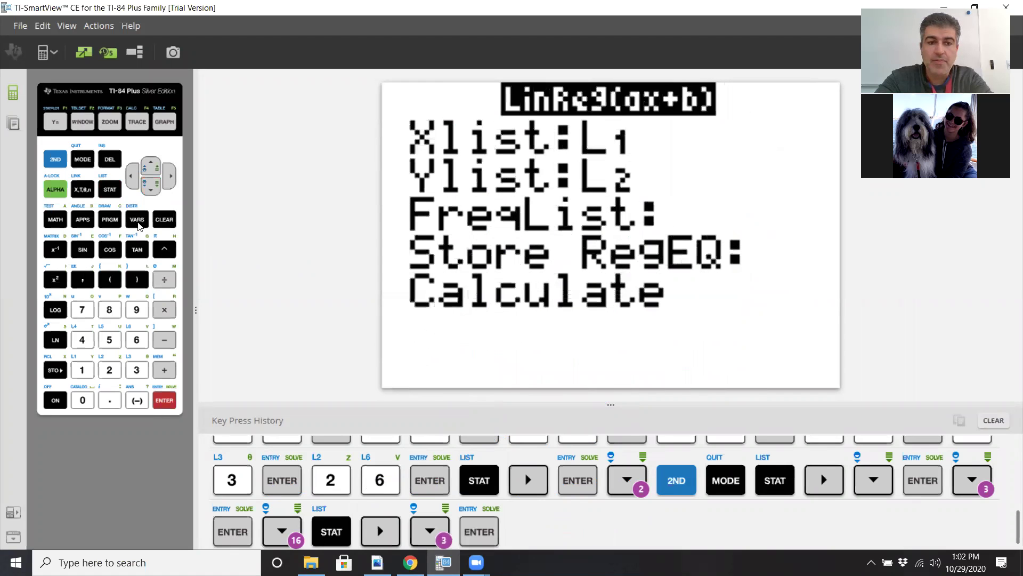
{"action": "double_click", "coordinate": [150, 185]}
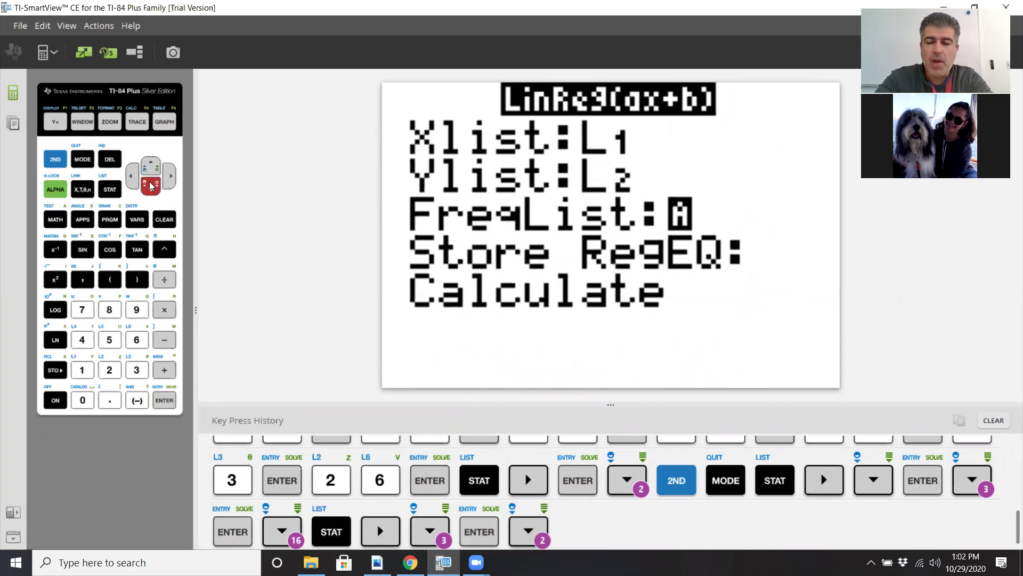
{"action": "double_click", "coordinate": [156, 183]}
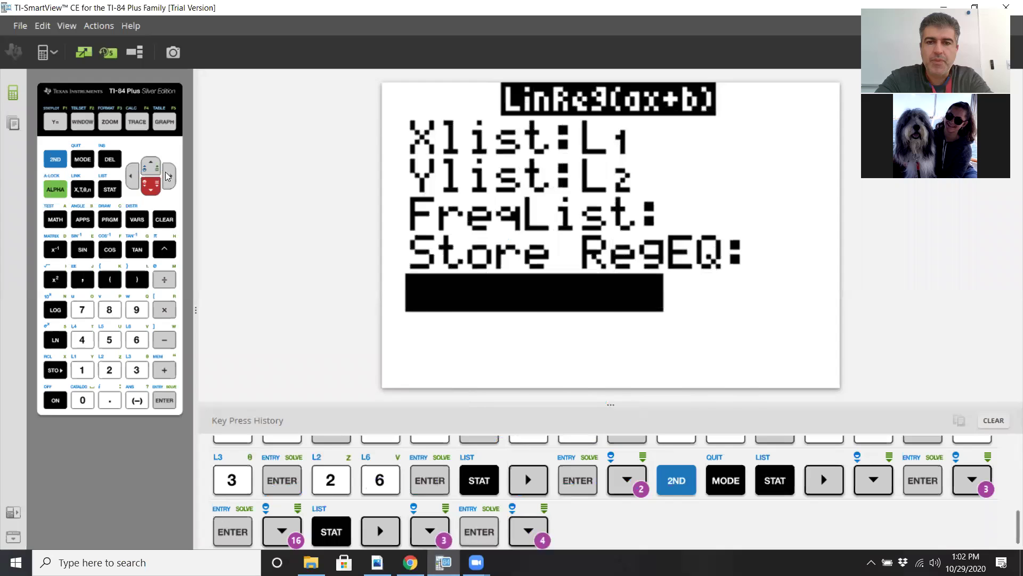
{"action": "left_click", "coordinate": [152, 166]}
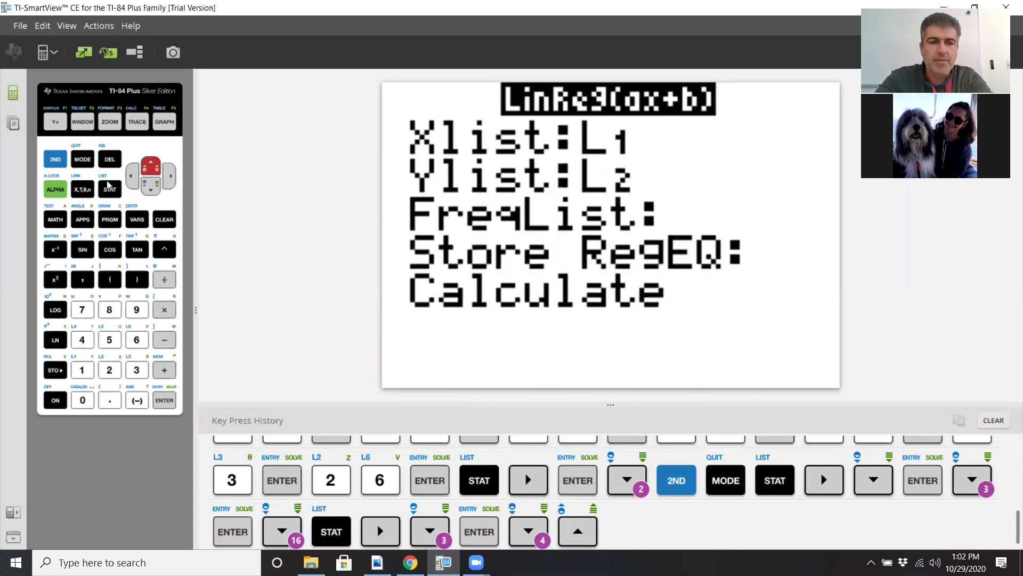
{"action": "left_click", "coordinate": [56, 190]}
{"action": "left_click", "coordinate": [150, 187]}
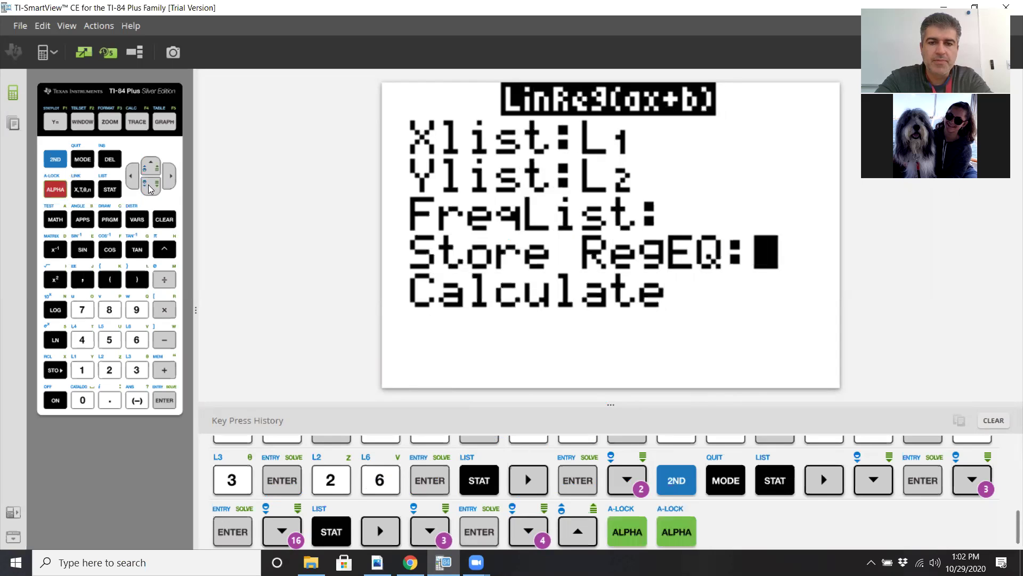
{"action": "left_click", "coordinate": [165, 400]}
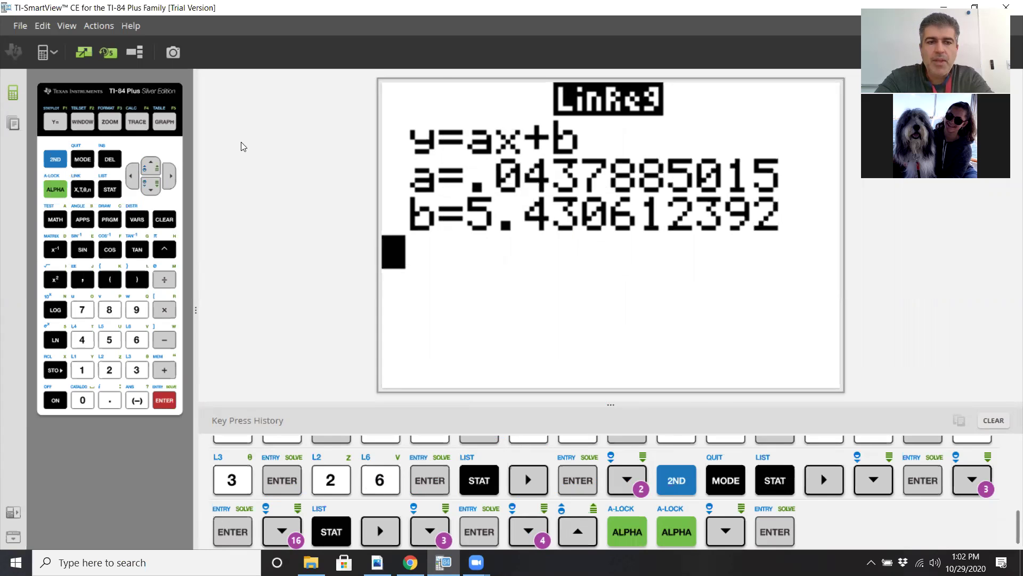
Step: Recall r from the VARS Statistics EQ variables, showing .8628355057 on the home screen
{"action": "left_click", "coordinate": [137, 220]}
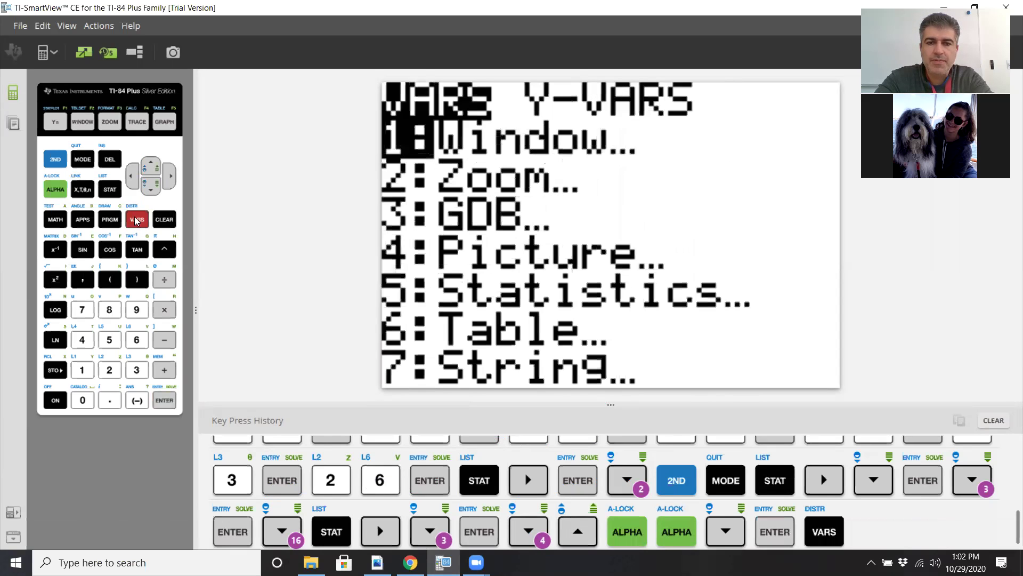
{"action": "left_click", "coordinate": [110, 341]}
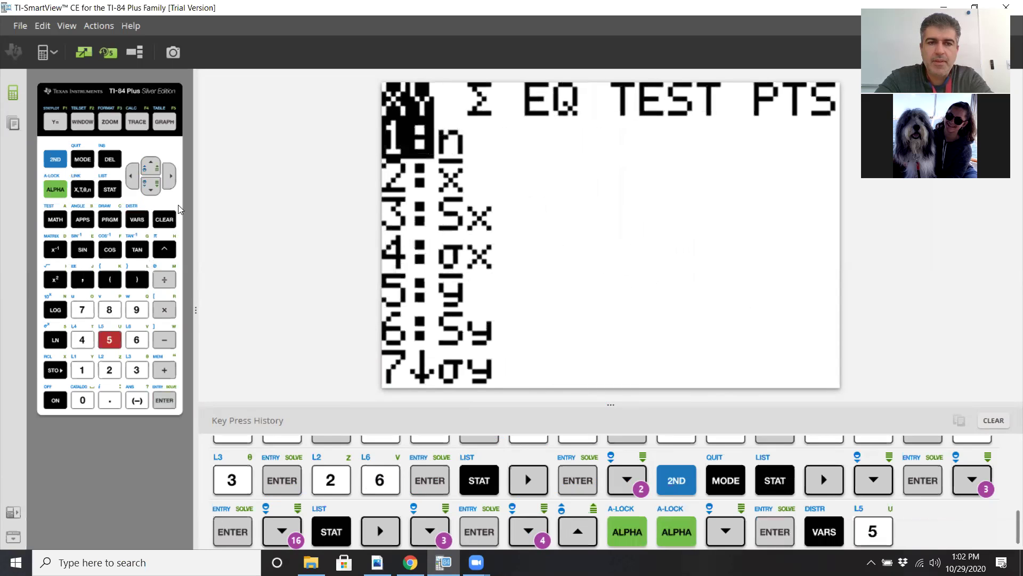
{"action": "left_click", "coordinate": [170, 177]}
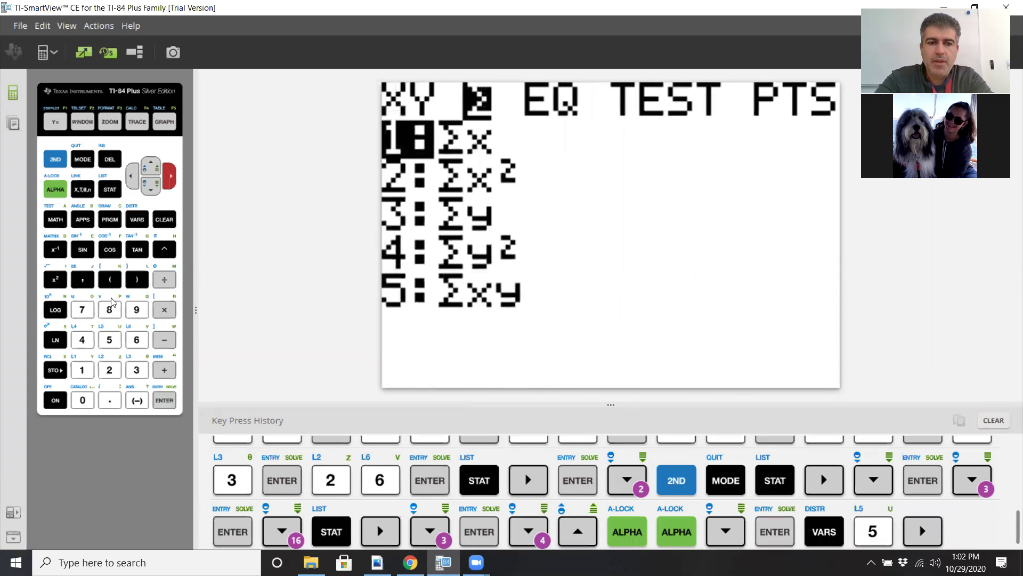
{"action": "key", "text": "Right"}
{"action": "left_click", "coordinate": [87, 310]}
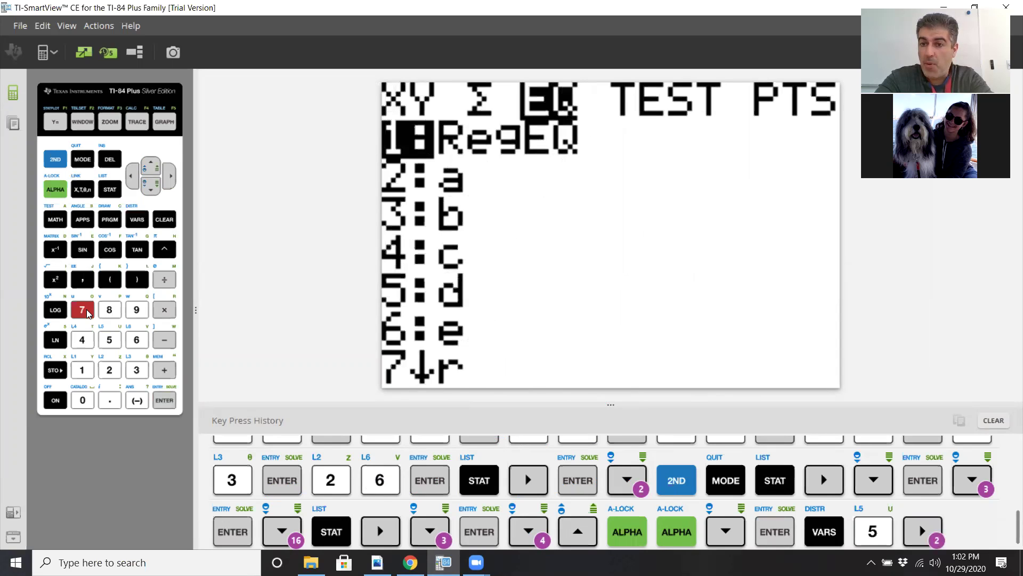
{"action": "left_click", "coordinate": [164, 401]}
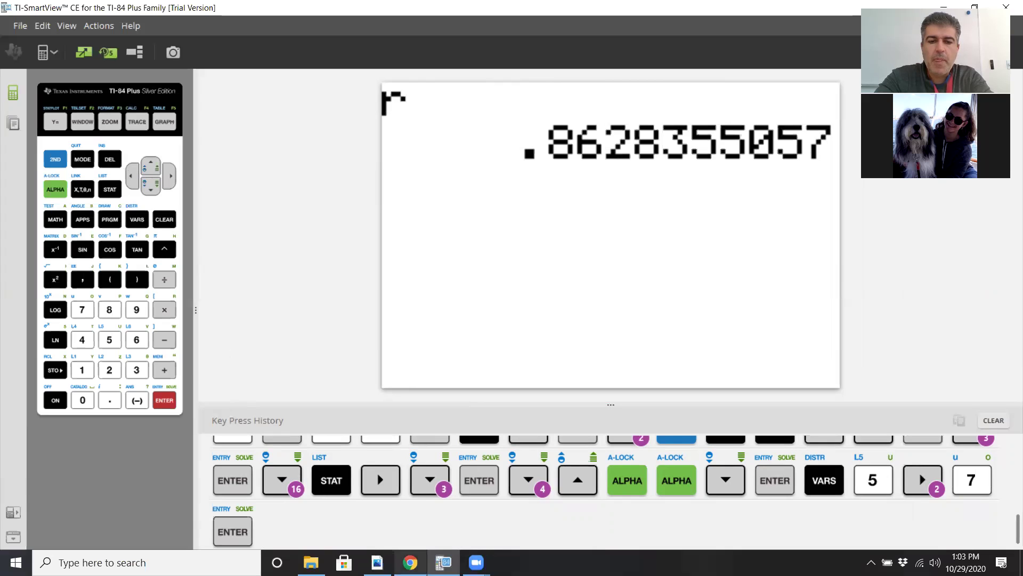
{"action": "mouse_move", "coordinate": [410, 563]}
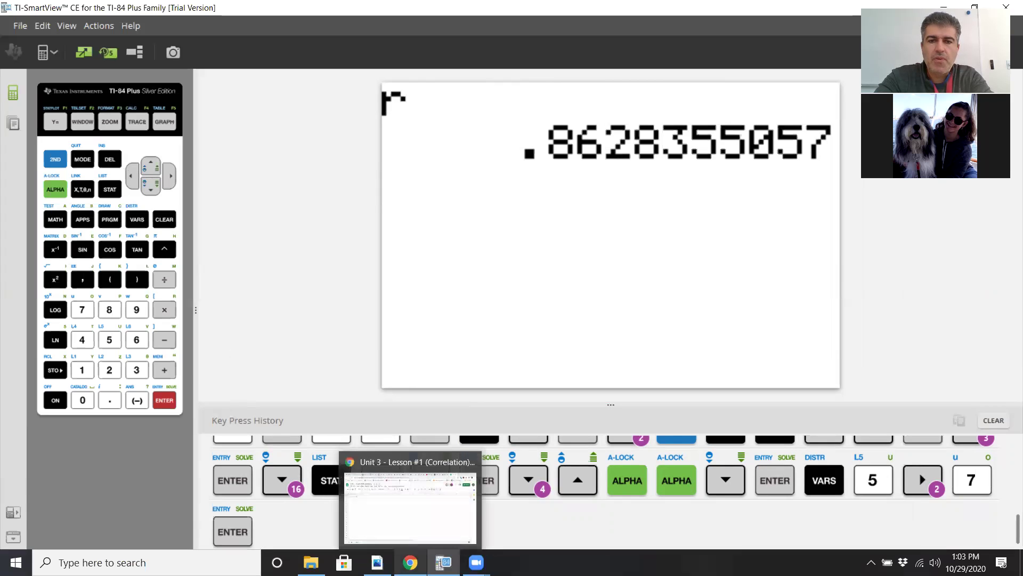
Step: Enter x values 720, 530, 510, 500, 305, 410, 440, 320, 598 into A1:A9 of the Correlation sheet
{"action": "left_click", "coordinate": [401, 524]}
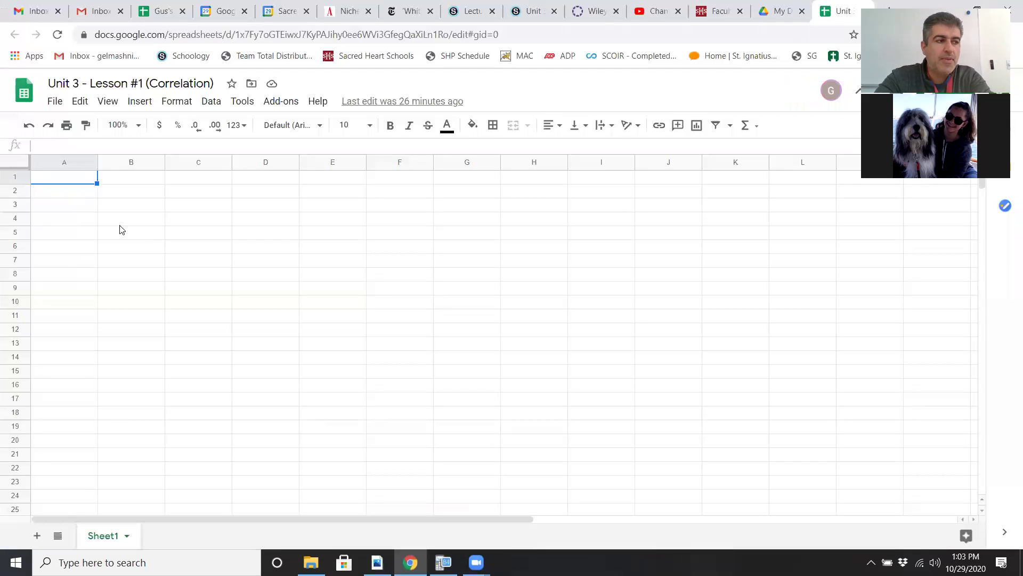
{"action": "type", "text": "720"}
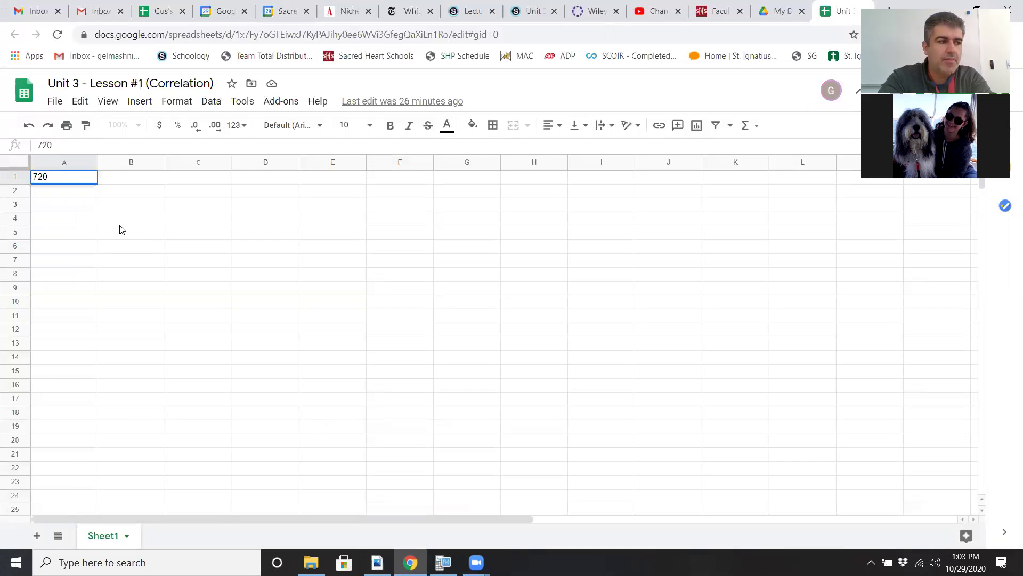
{"action": "key", "text": "Return"}
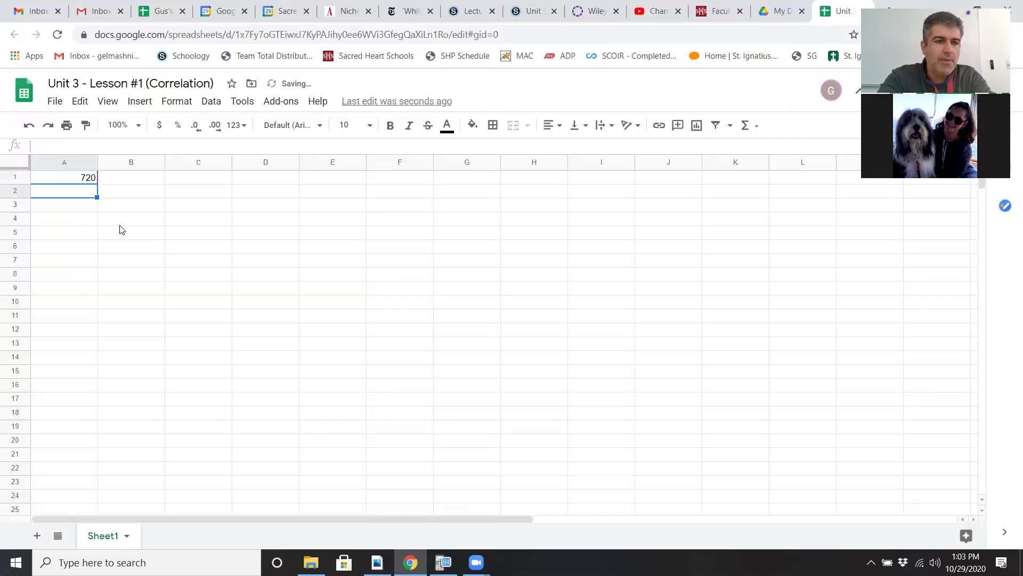
{"action": "type", "text": "530"}
{"action": "key", "text": "Return"}
{"action": "type", "text": "510"}
{"action": "key", "text": "Return"}
{"action": "type", "text": "500"}
{"action": "key", "text": "Return"}
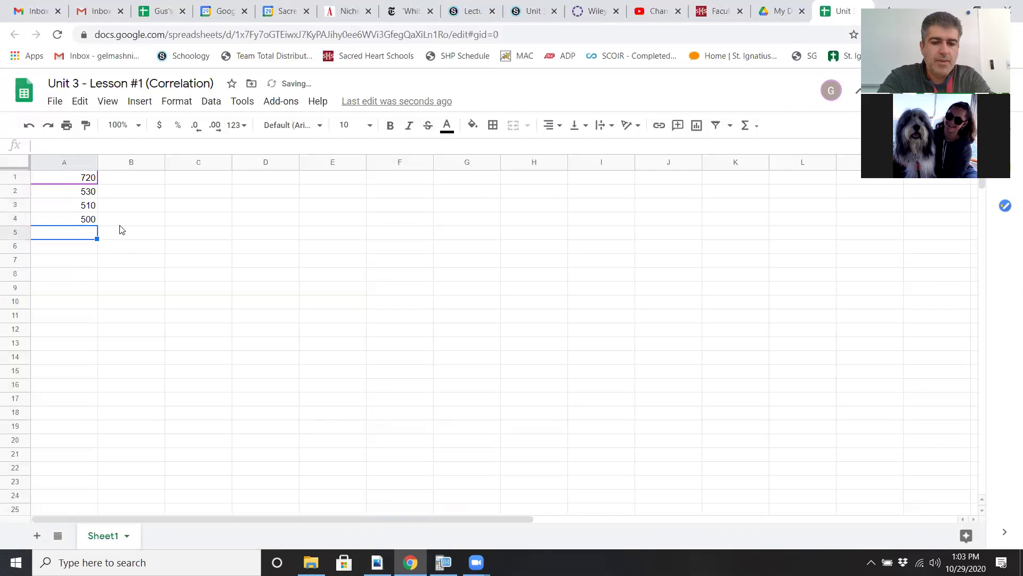
{"action": "type", "text": "305"}
{"action": "key", "text": "Return"}
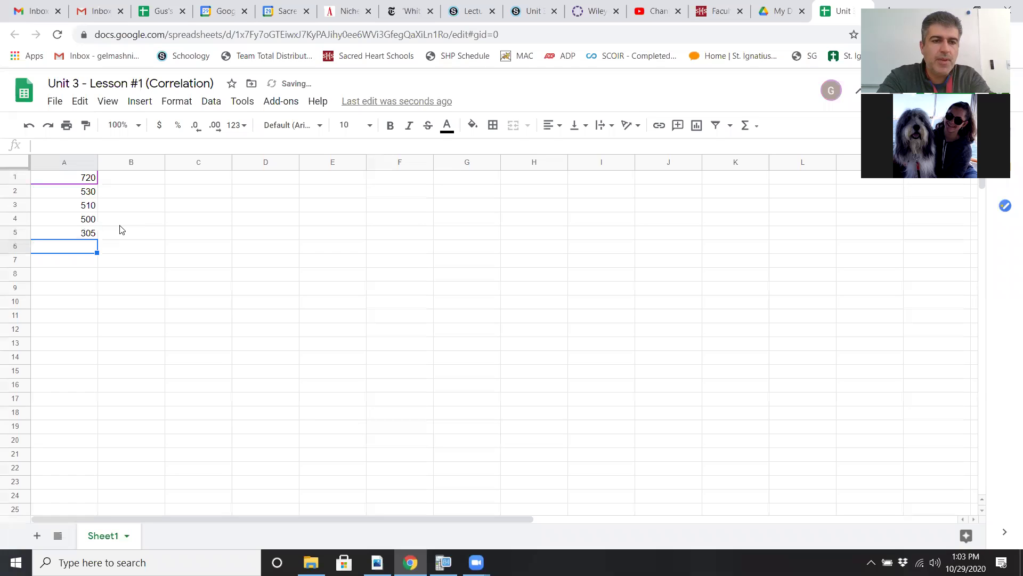
{"action": "type", "text": "410"}
{"action": "key", "text": "Return"}
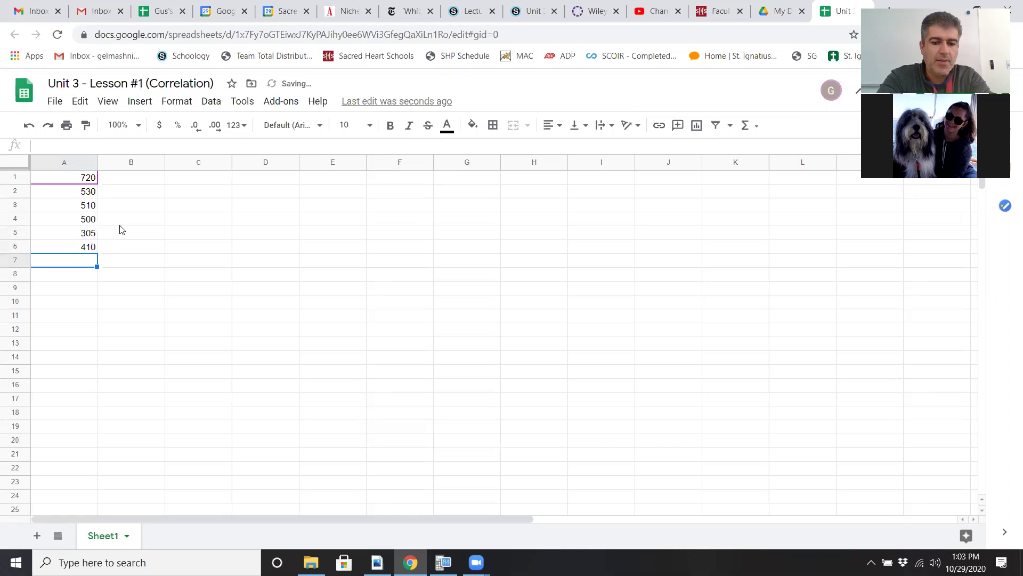
{"action": "type", "text": "440"}
{"action": "key", "text": "Return"}
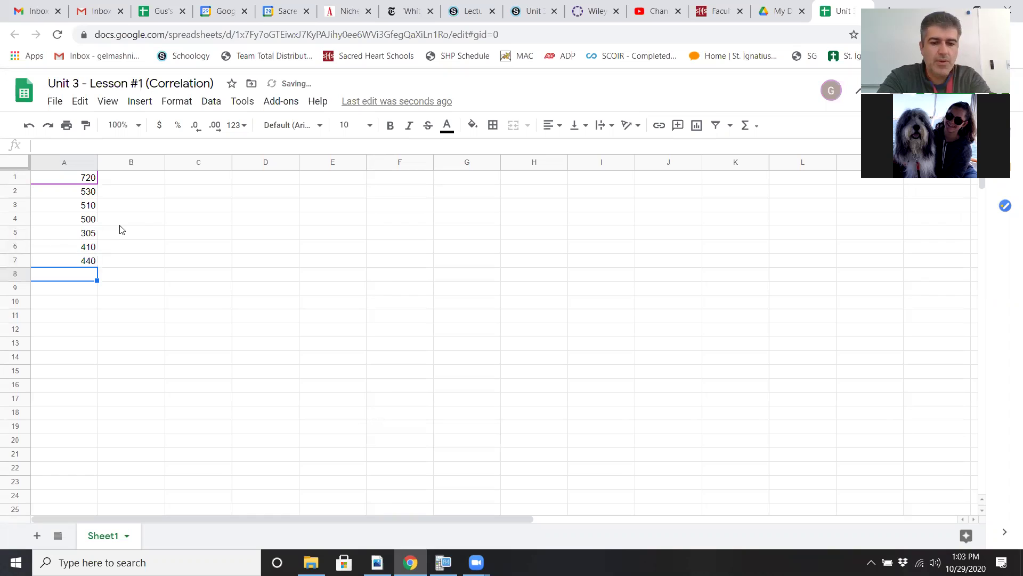
{"action": "type", "text": "320"}
{"action": "key", "text": "Return"}
{"action": "type", "text": "598"}
{"action": "key", "text": "Return"}
Step: Enter y values 46, 30, 27, 26, 13, 20, 25, 13, 26 into B1:B9 and begin =CORREL( below
{"action": "key", "text": "Up"}
{"action": "key", "text": "Up"}
{"action": "key", "text": "Up"}
{"action": "key", "text": "Up"}
{"action": "key", "text": "Up"}
{"action": "key", "text": "Up"}
{"action": "key", "text": "Up"}
{"action": "key", "text": "Up"}
{"action": "key", "text": "Up"}
{"action": "key", "text": "Right"}
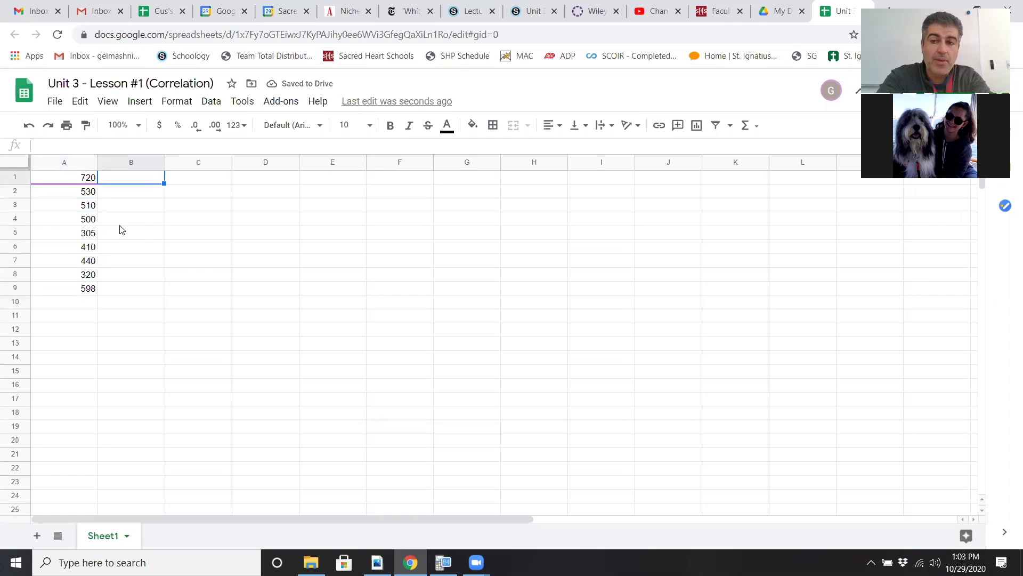
{"action": "type", "text": "46"}
{"action": "key", "text": "Return"}
{"action": "type", "text": "30"}
{"action": "key", "text": "Return"}
{"action": "type", "text": "27"}
{"action": "key", "text": "Return"}
{"action": "type", "text": "26"}
{"action": "key", "text": "Return"}
{"action": "type", "text": "13"}
{"action": "key", "text": "Return"}
{"action": "type", "text": "20"}
{"action": "key", "text": "Return"}
{"action": "type", "text": "25"}
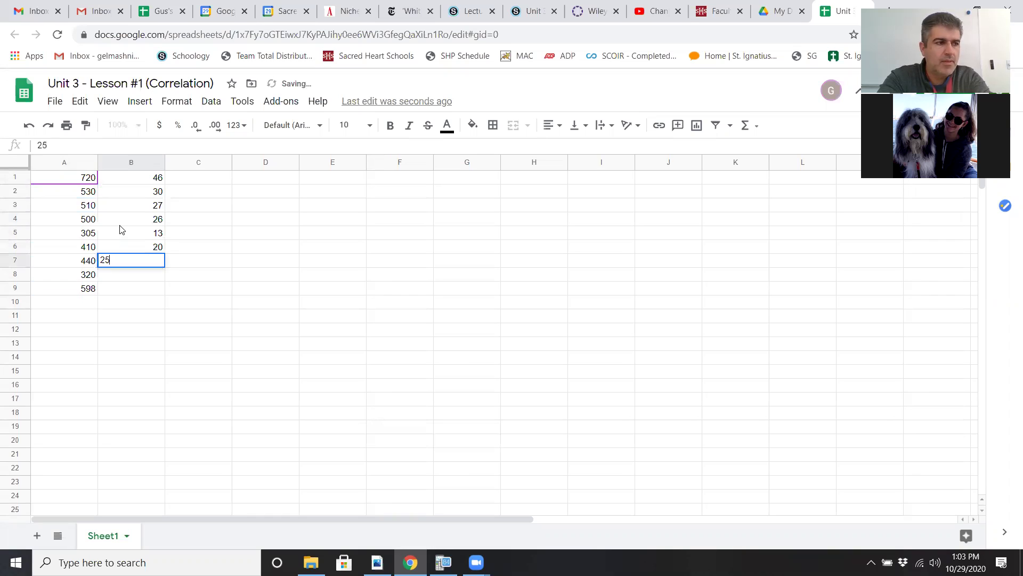
{"action": "key", "text": "Return"}
{"action": "type", "text": "13"}
{"action": "key", "text": "Return"}
{"action": "type", "text": "26"}
{"action": "key", "text": "Return"}
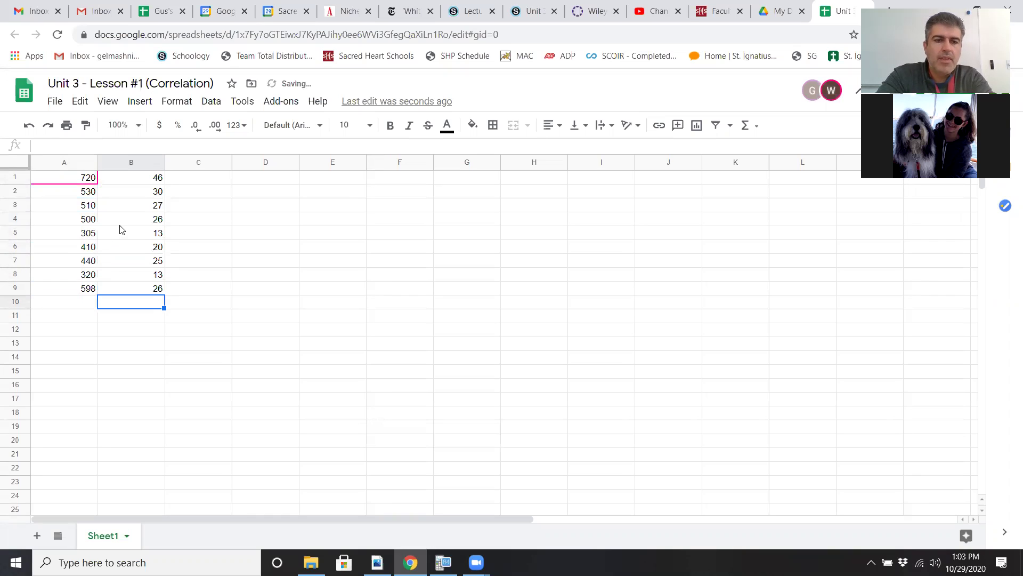
{"action": "type", "text": "=correl"}
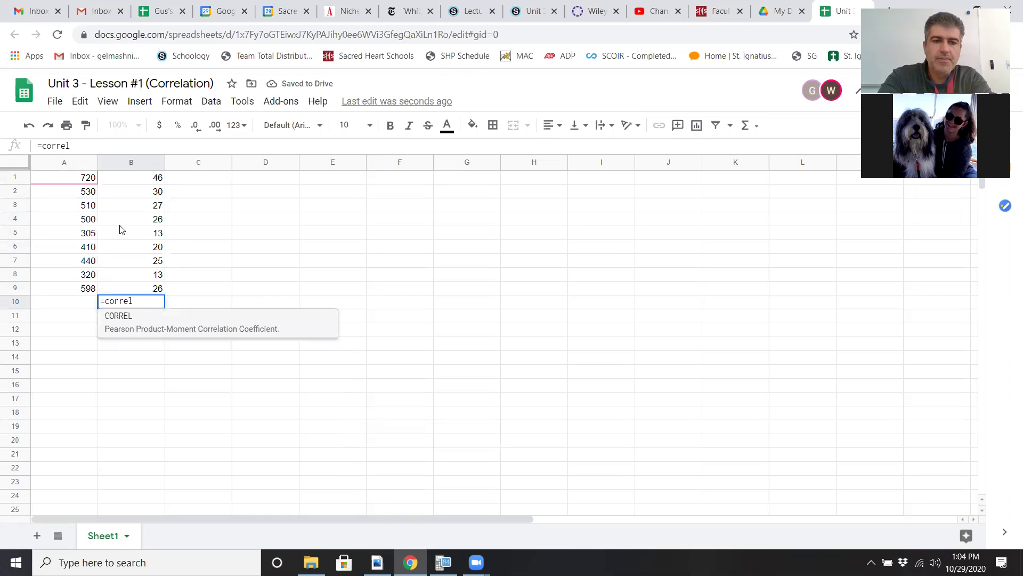
{"action": "type", "text": "("}
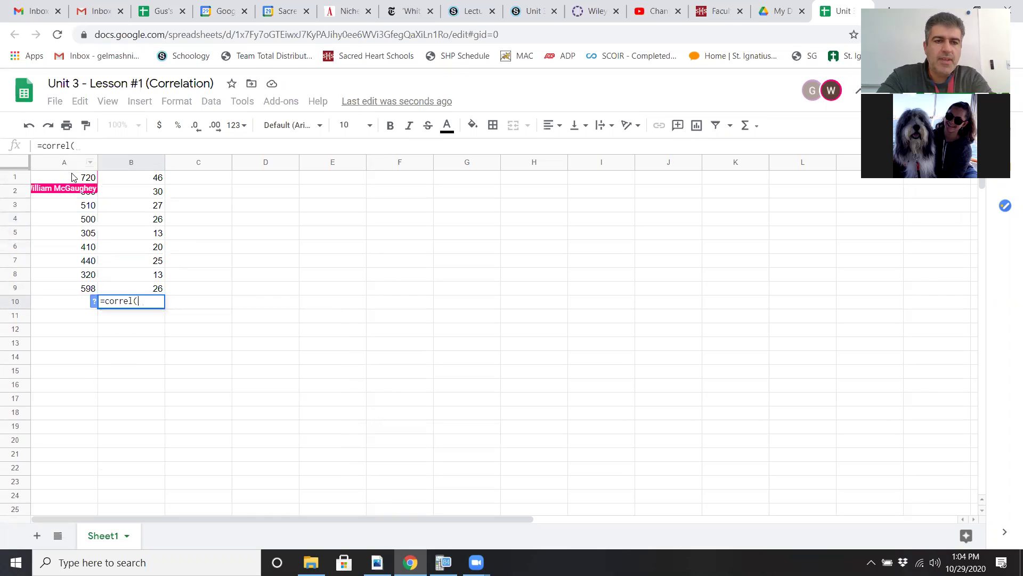
Step: Complete =CORREL(A1:A9,B1:B9) in B10, returning 0.9469651358
{"action": "left_click_drag", "start_coordinate": [74, 182], "coordinate": [77, 278]}
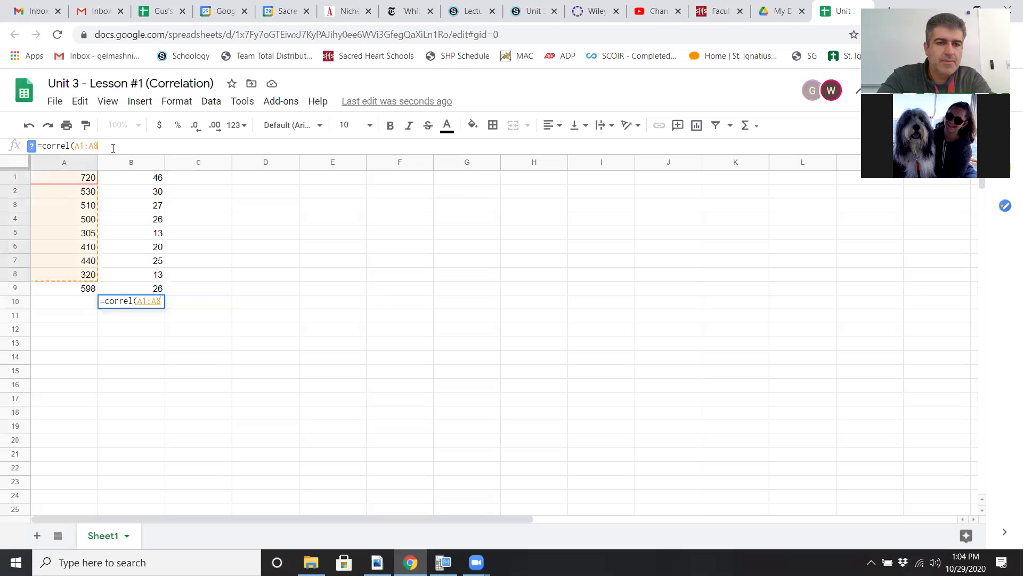
{"action": "key", "text": "BackSpace"}
{"action": "type", "text": "9,"}
{"action": "left_click", "coordinate": [131, 180]}
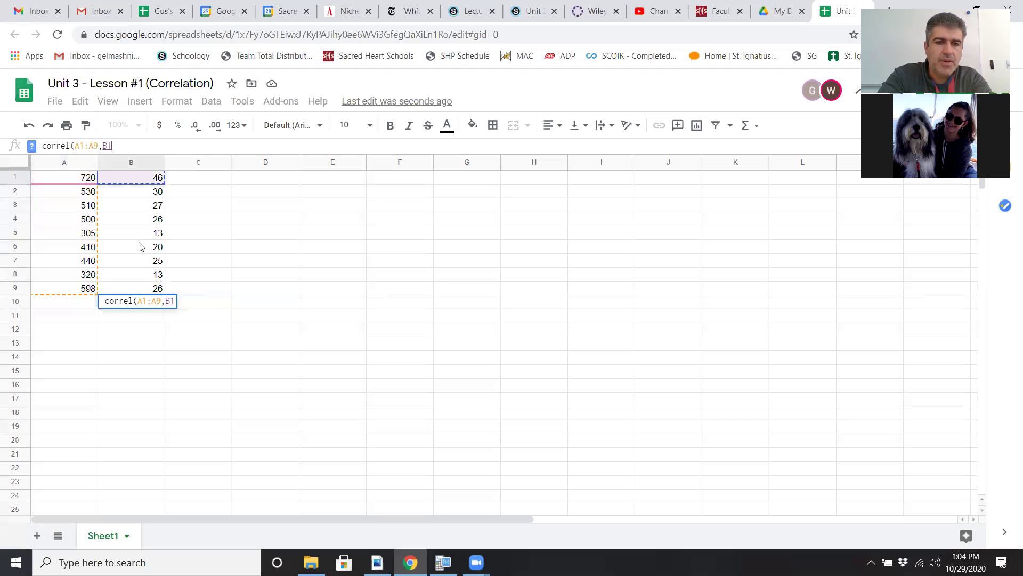
{"action": "left_click_drag", "start_coordinate": [144, 294], "coordinate": [138, 284]}
{"action": "type", "text": ")"}
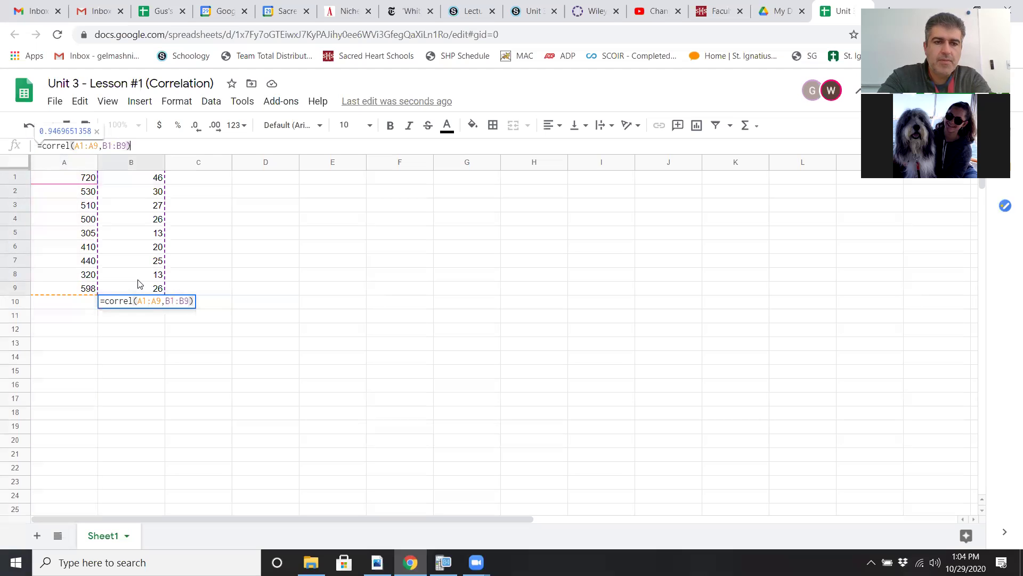
{"action": "key", "text": "Return"}
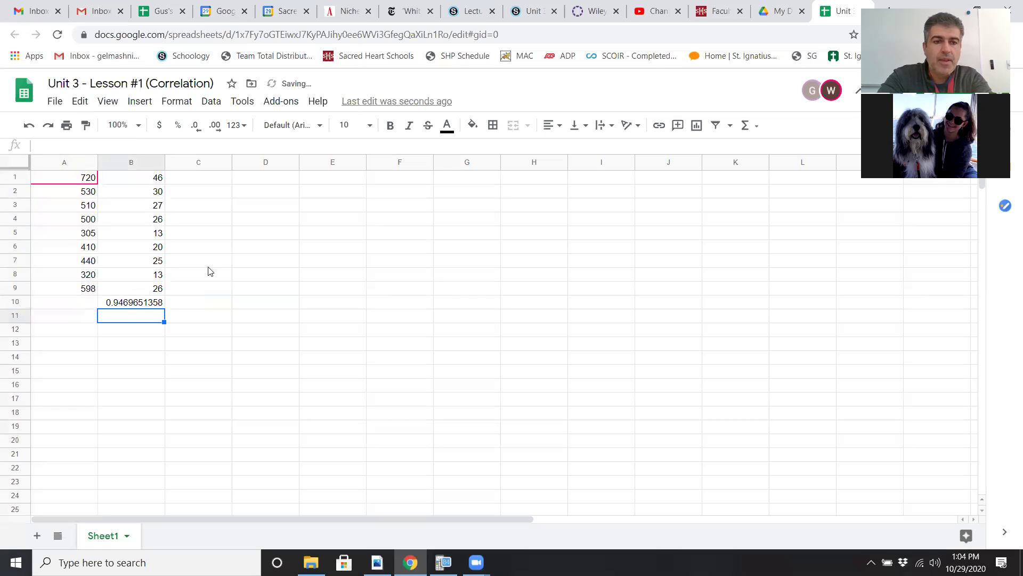
Step: Re-edit the B10 formula to show the CORREL function hint, then confirm it unchanged
{"action": "left_click", "coordinate": [142, 306]}
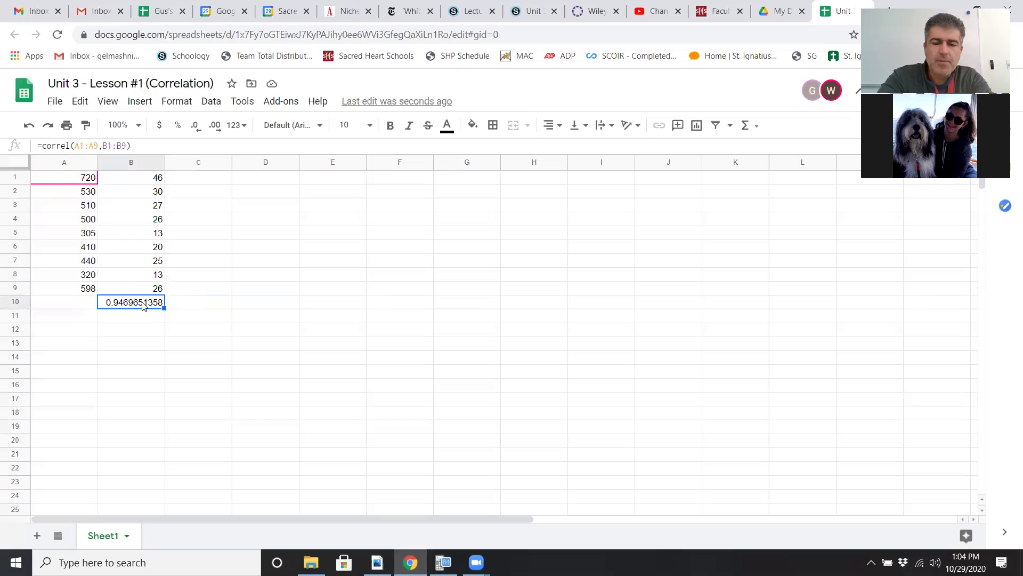
{"action": "left_click", "coordinate": [69, 145]}
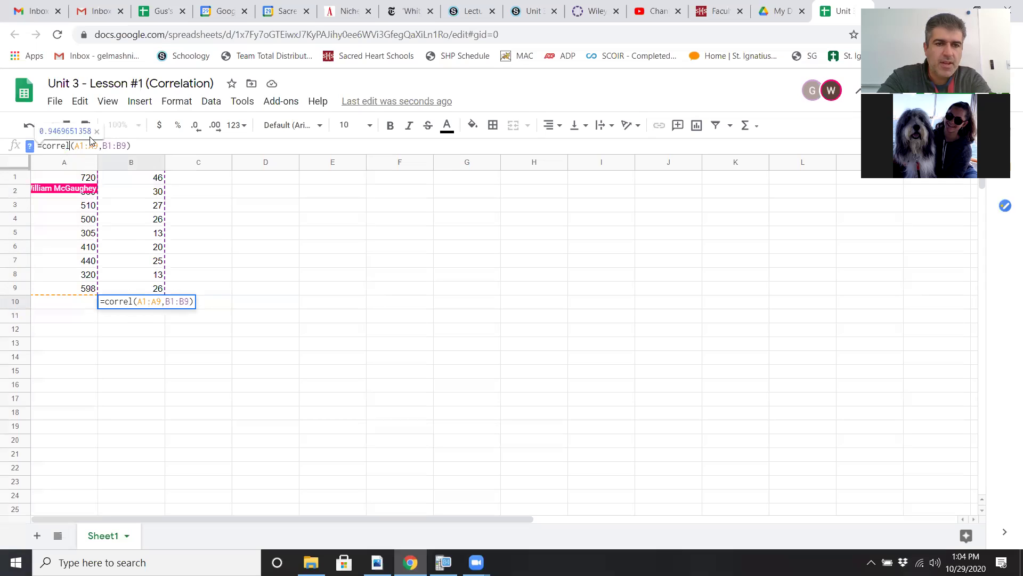
{"action": "key", "text": "BackSpace"}
{"action": "key", "text": "BackSpace"}
{"action": "type", "text": "el"}
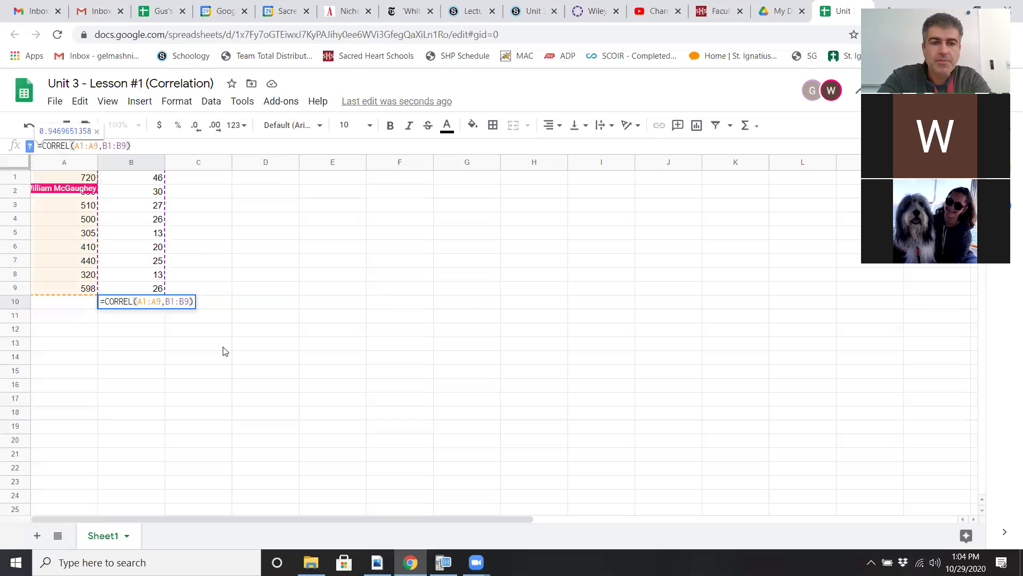
{"action": "left_click", "coordinate": [142, 341]}
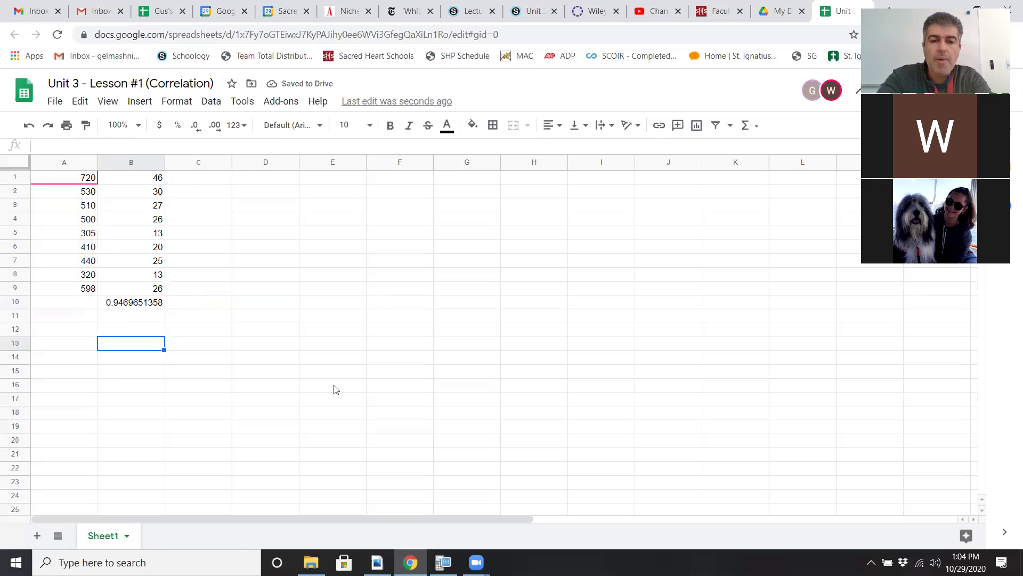
{"action": "left_click", "coordinate": [443, 562]}
Step: In the list editor, correct L1's eighth value from 32 to 320
{"action": "left_click", "coordinate": [111, 191]}
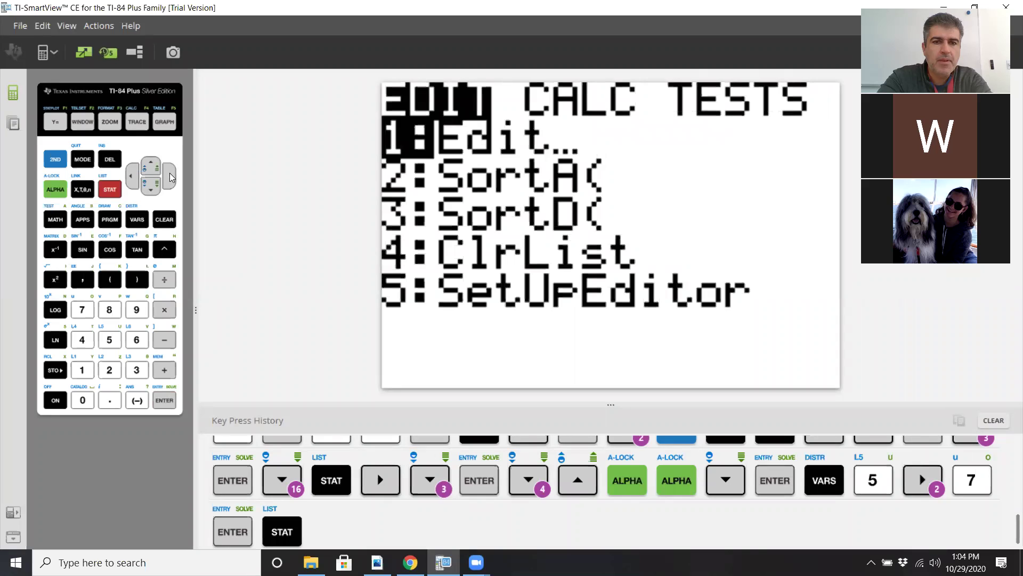
{"action": "left_click", "coordinate": [166, 403]}
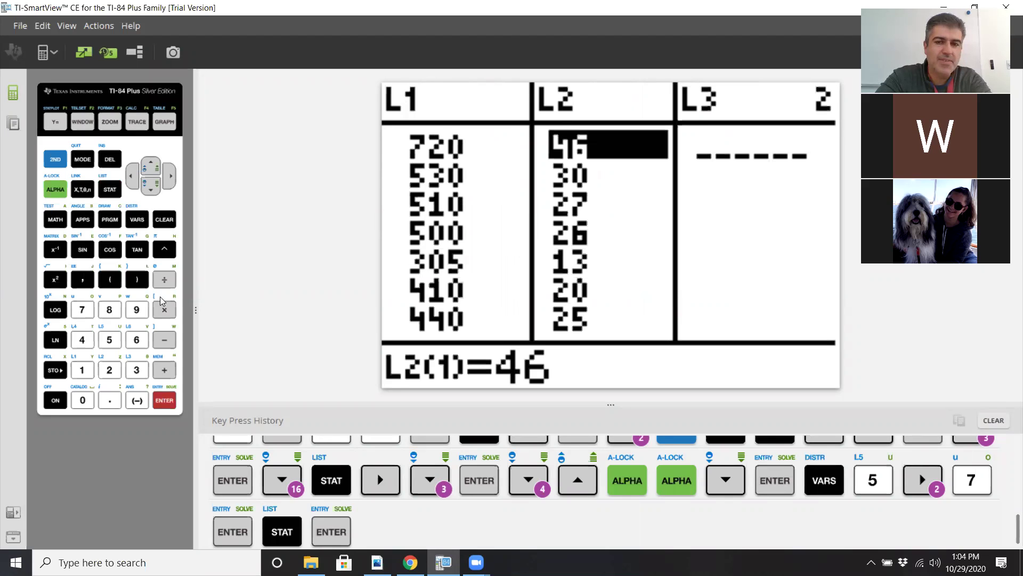
{"action": "key", "text": "Down"}
{"action": "key", "text": "Down"}
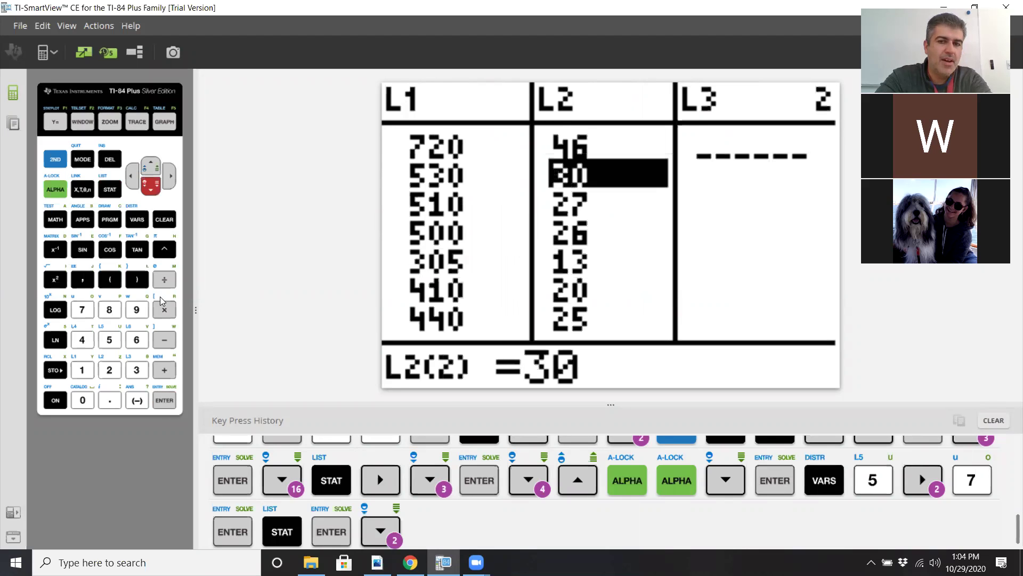
{"action": "key", "text": "Down"}
{"action": "key", "text": "Down"}
{"action": "key", "text": "Down"}
{"action": "key", "text": "Down"}
{"action": "key", "text": "Down"}
{"action": "key", "text": "Down"}
{"action": "key", "text": "Down"}
{"action": "key", "text": "Down"}
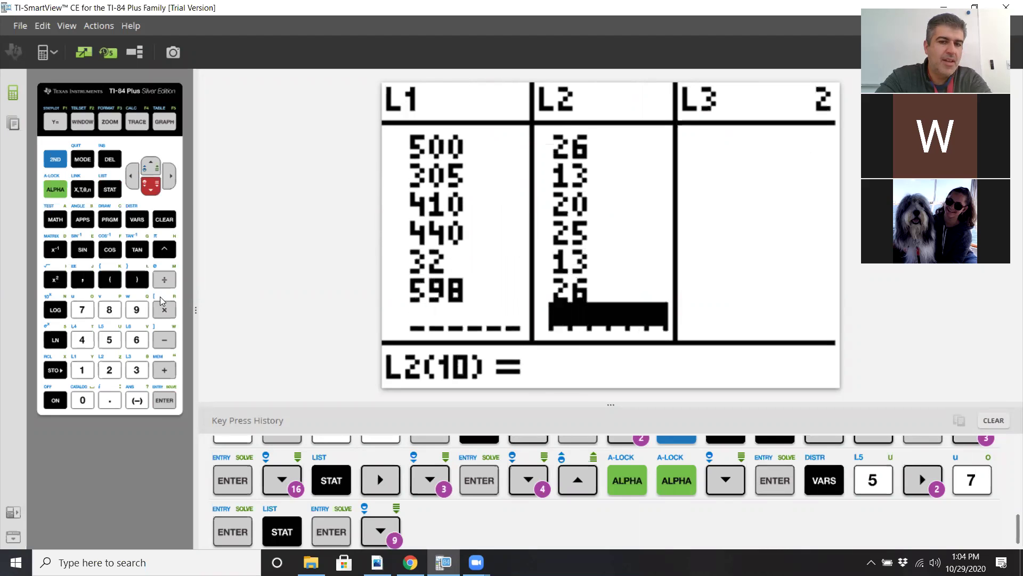
{"action": "key", "text": "Up"}
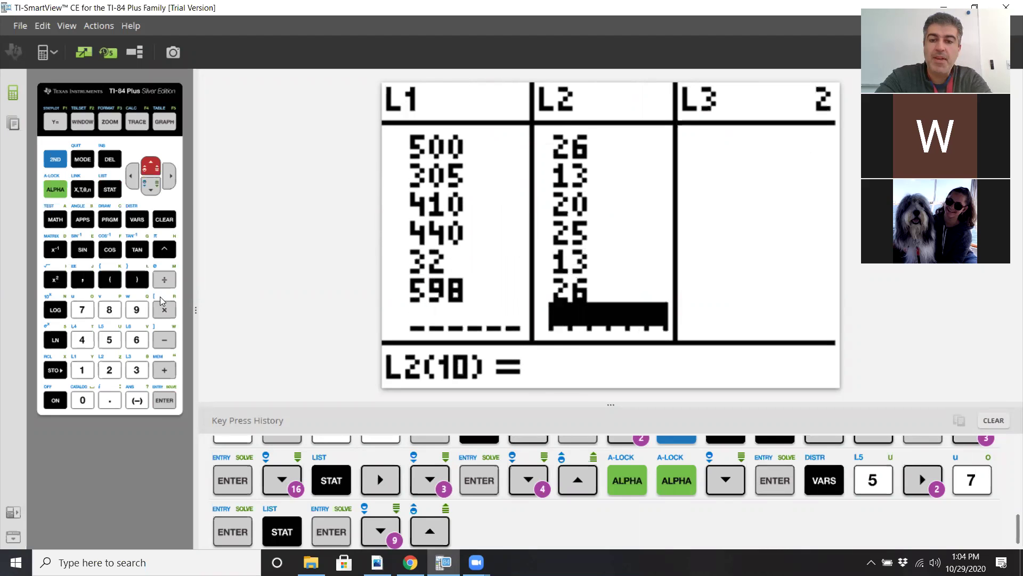
{"action": "key", "text": "Up"}
{"action": "key", "text": "Left"}
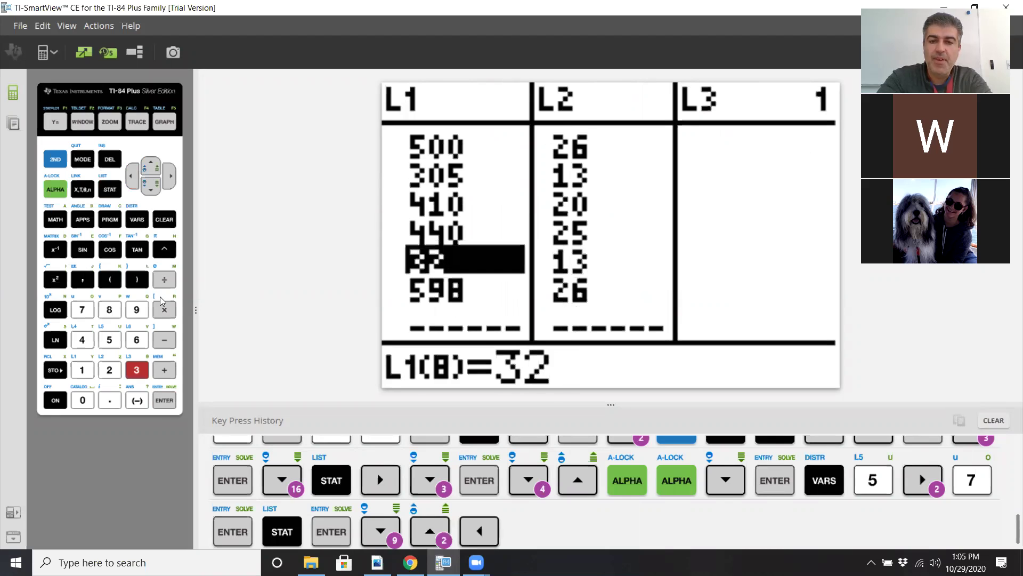
{"action": "type", "text": "30"}
{"action": "key", "text": "Return"}
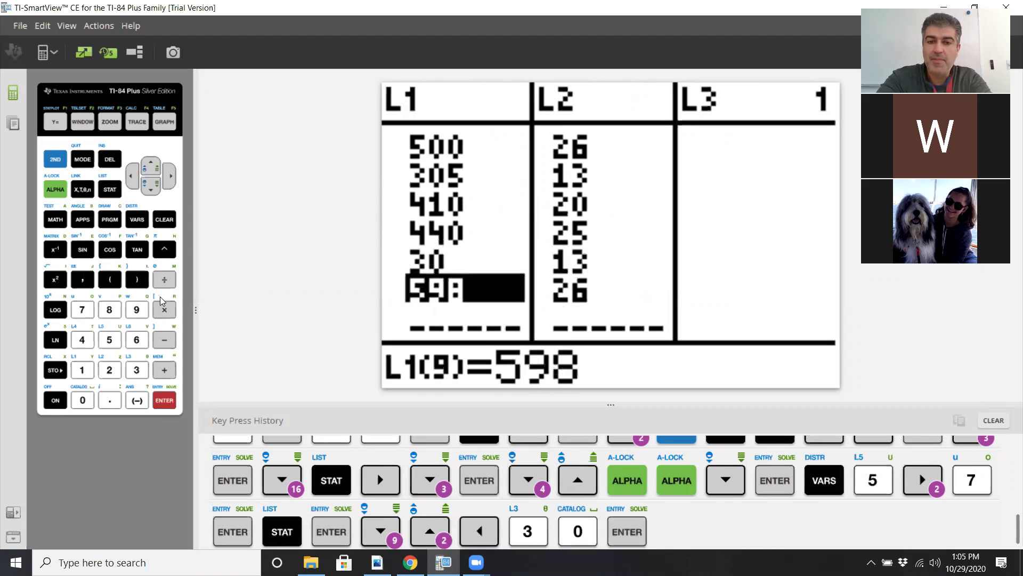
{"action": "key", "text": "Up"}
{"action": "type", "text": "3"}
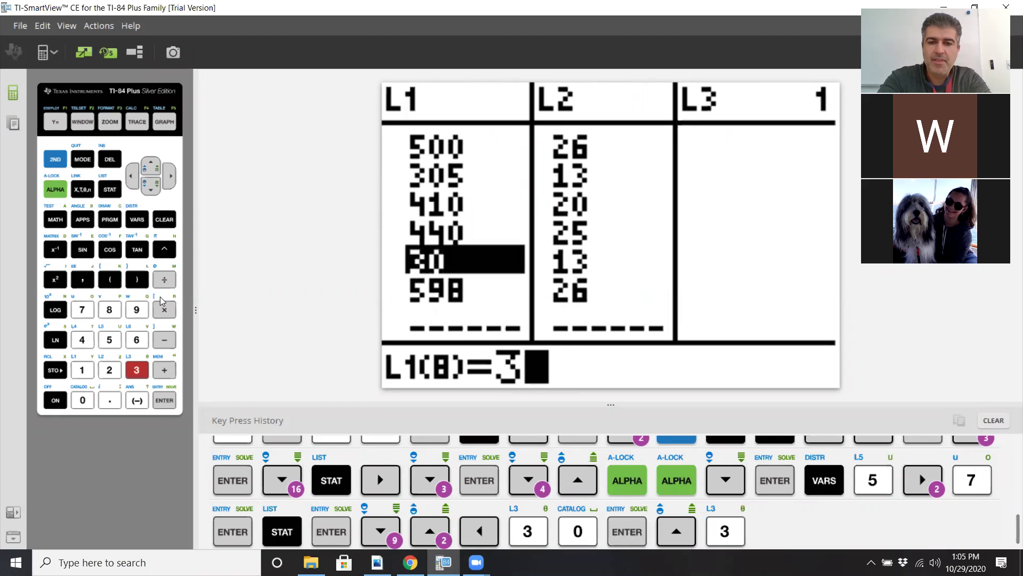
{"action": "type", "text": "20"}
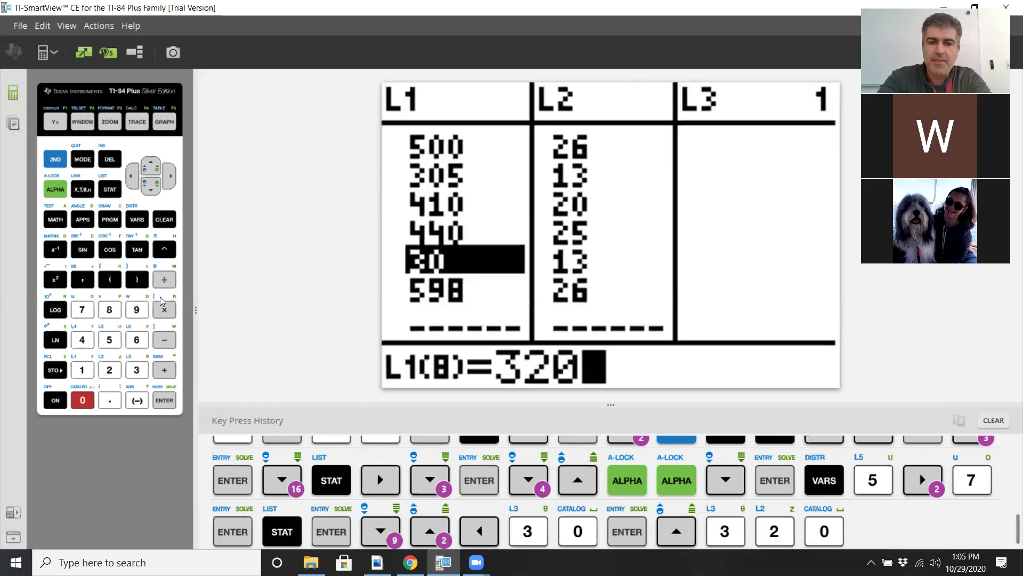
{"action": "key", "text": "Return"}
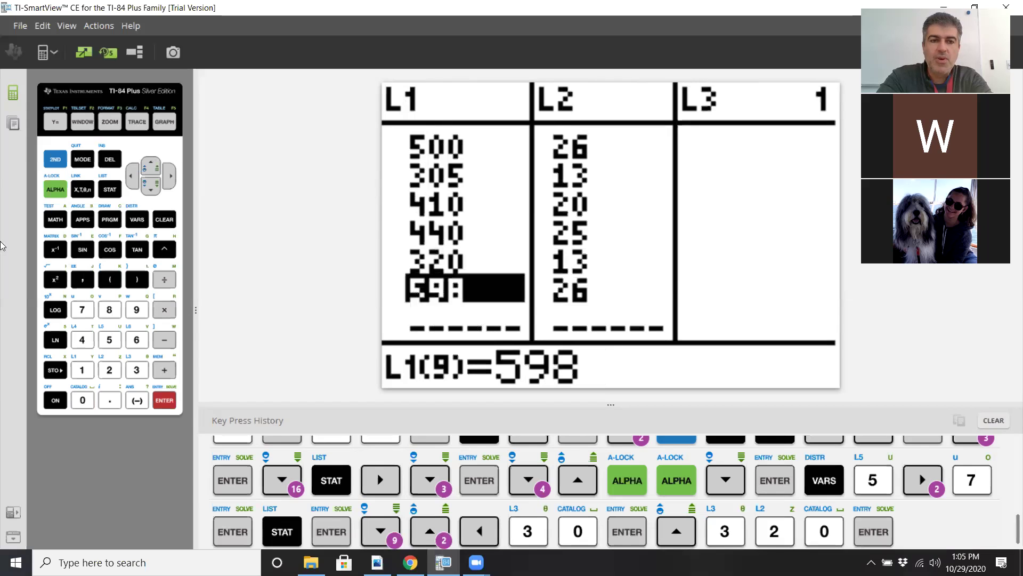
Step: Return to a cleared home screen and rerun LinReg(ax+b) on the corrected lists
{"action": "left_click", "coordinate": [55, 160]}
{"action": "left_click", "coordinate": [83, 159]}
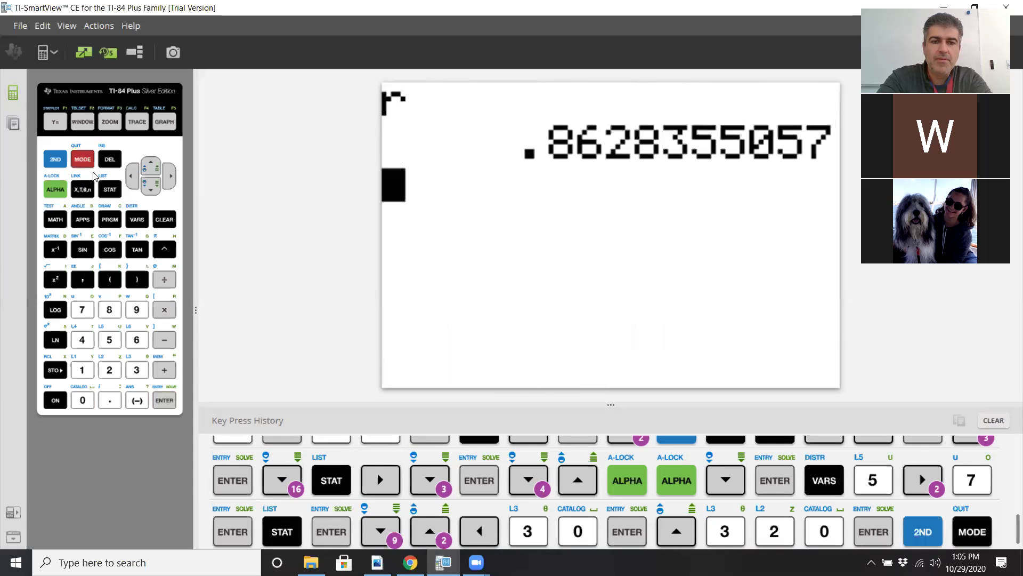
{"action": "left_click", "coordinate": [153, 217]}
{"action": "left_click", "coordinate": [110, 190]}
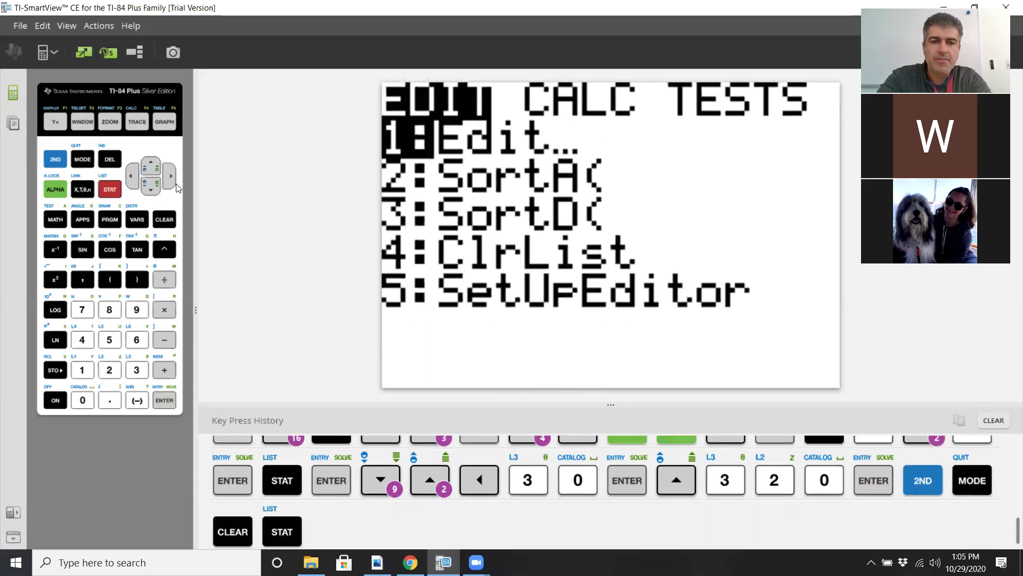
{"action": "left_click", "coordinate": [174, 182]}
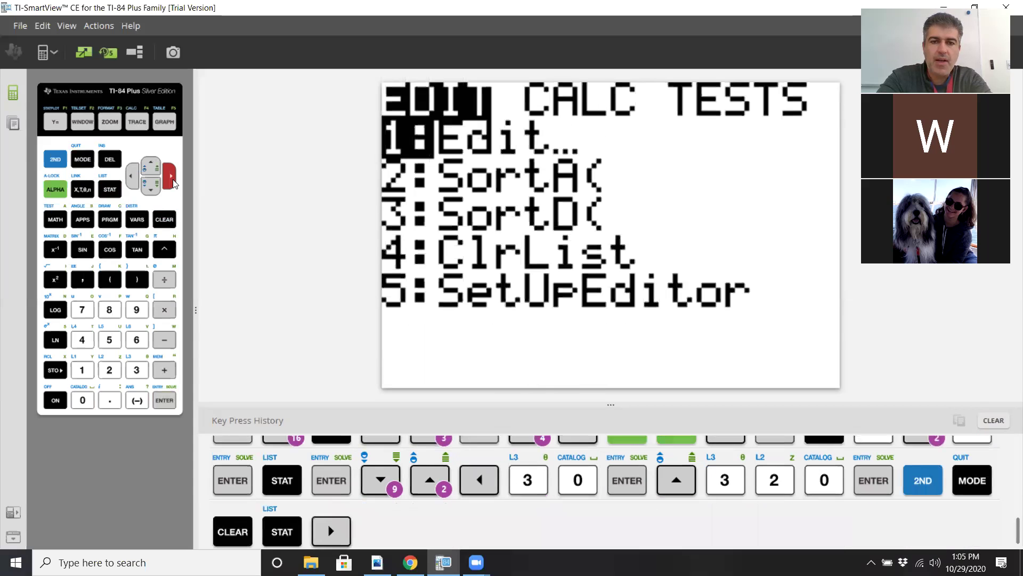
{"action": "left_click", "coordinate": [77, 341]}
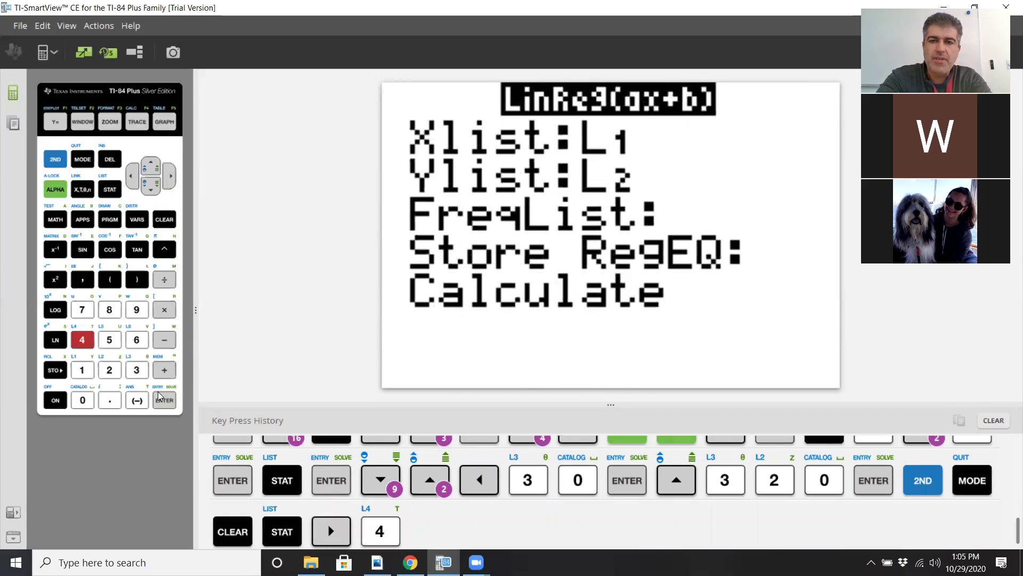
{"action": "key", "text": "Down"}
{"action": "key", "text": "Down"}
{"action": "key", "text": "Down"}
{"action": "key", "text": "Down"}
{"action": "key", "text": "Down"}
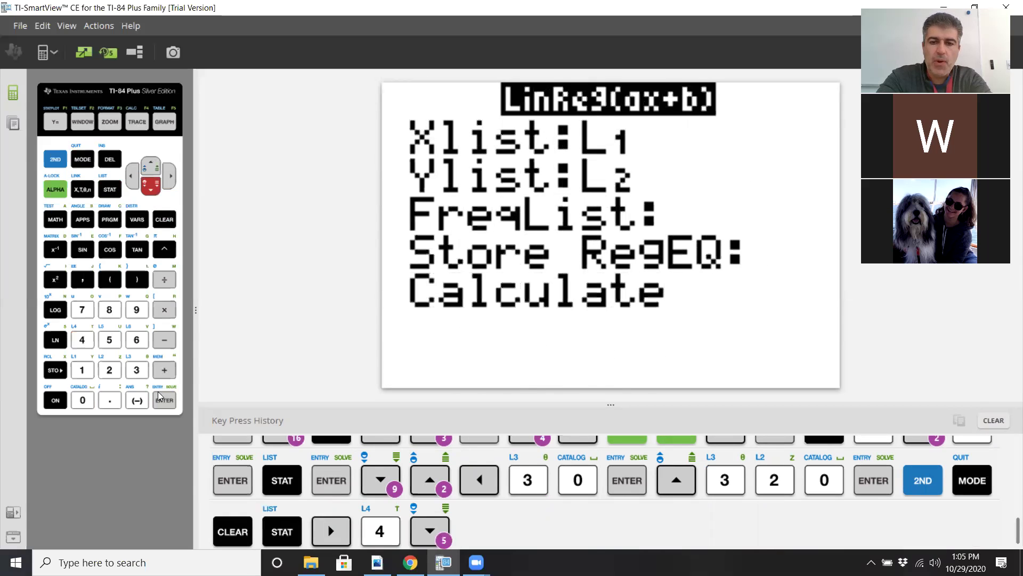
{"action": "left_click", "coordinate": [158, 395]}
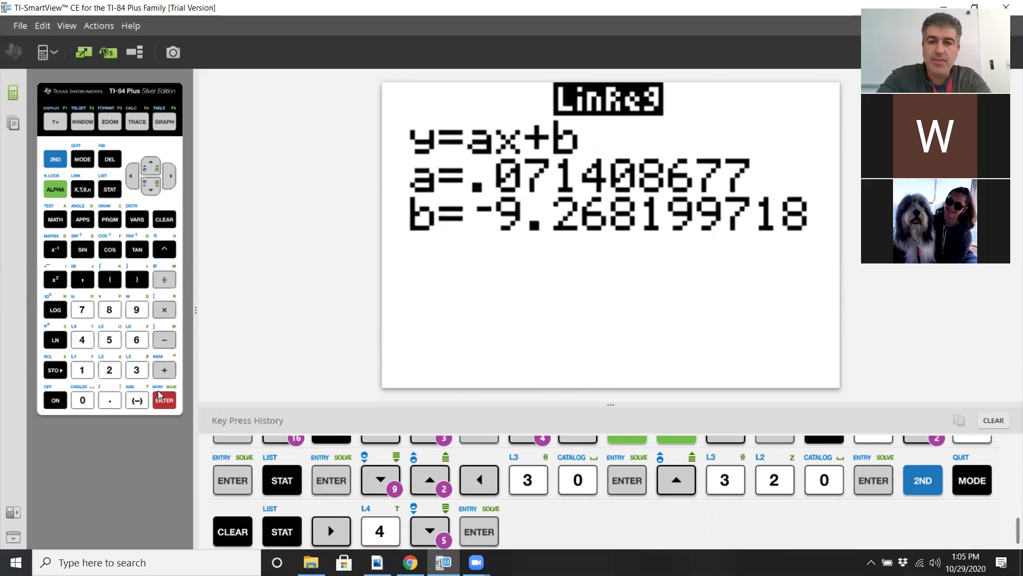
Step: Recall r from the statistics EQ variables, now .9469651358, matching the spreadsheet
{"action": "left_click", "coordinate": [135, 218]}
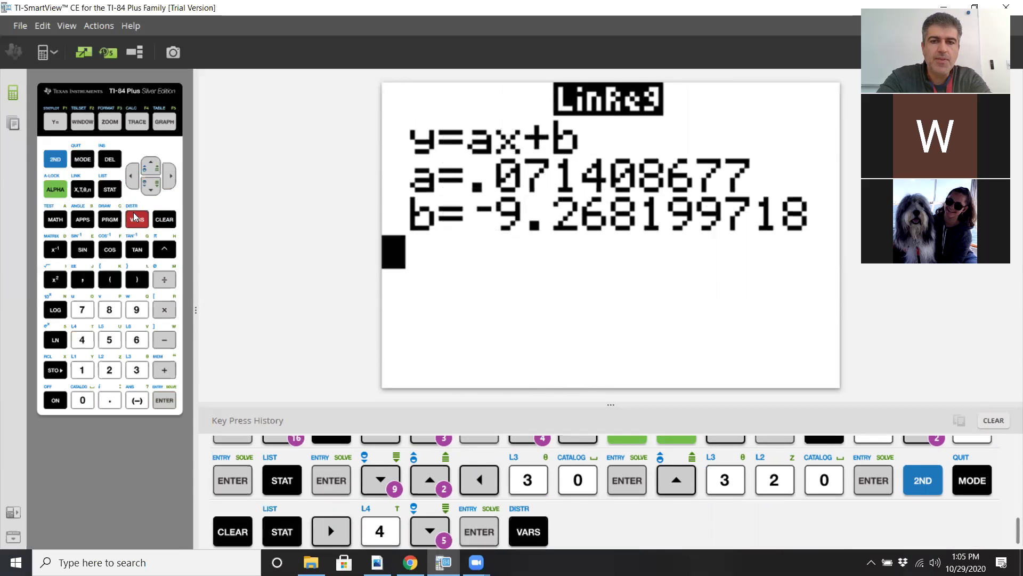
{"action": "left_click", "coordinate": [111, 339]}
{"action": "left_click", "coordinate": [173, 181]}
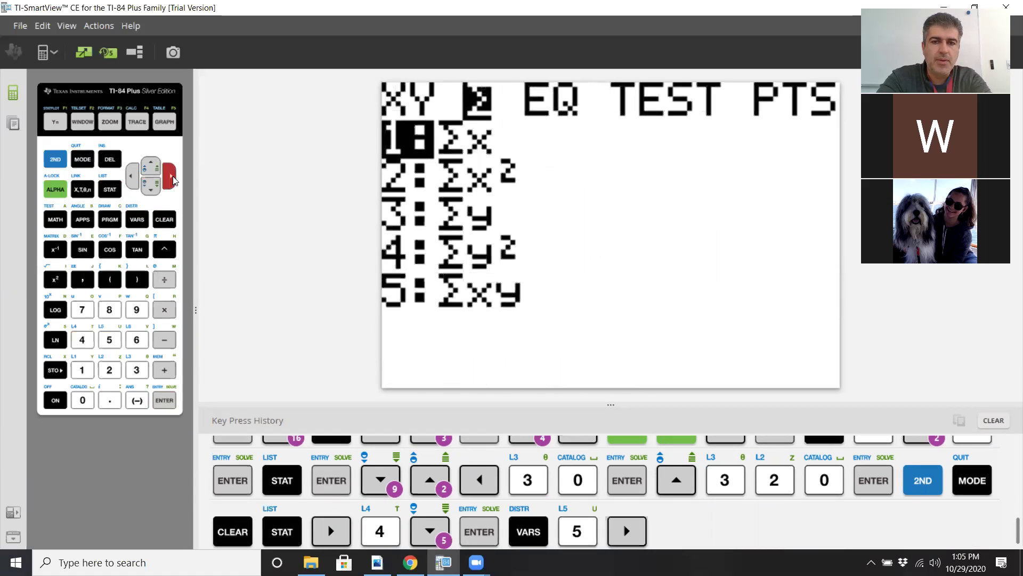
{"action": "left_click", "coordinate": [173, 181]}
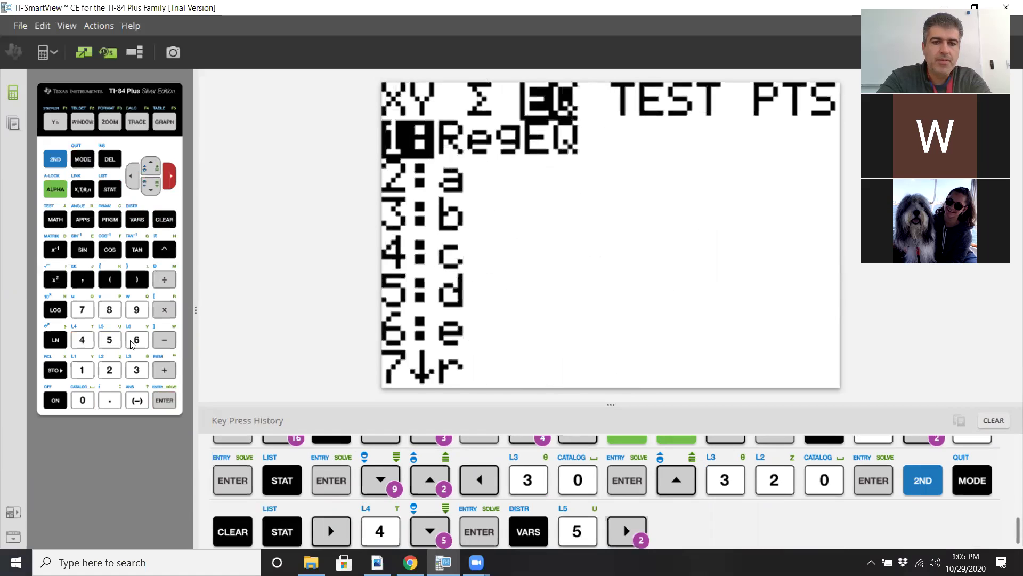
{"action": "left_click", "coordinate": [81, 313]}
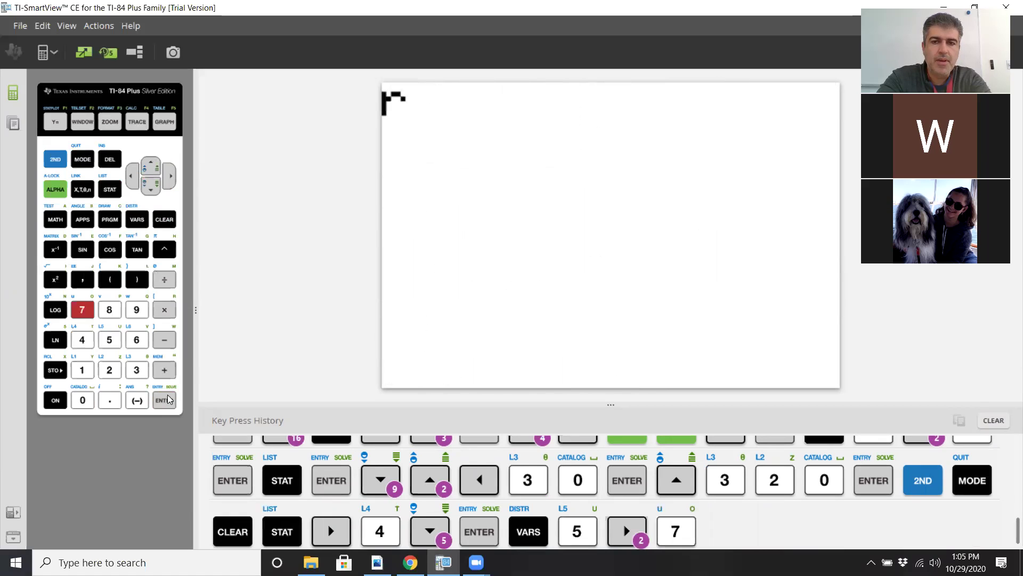
{"action": "key", "text": "Return"}
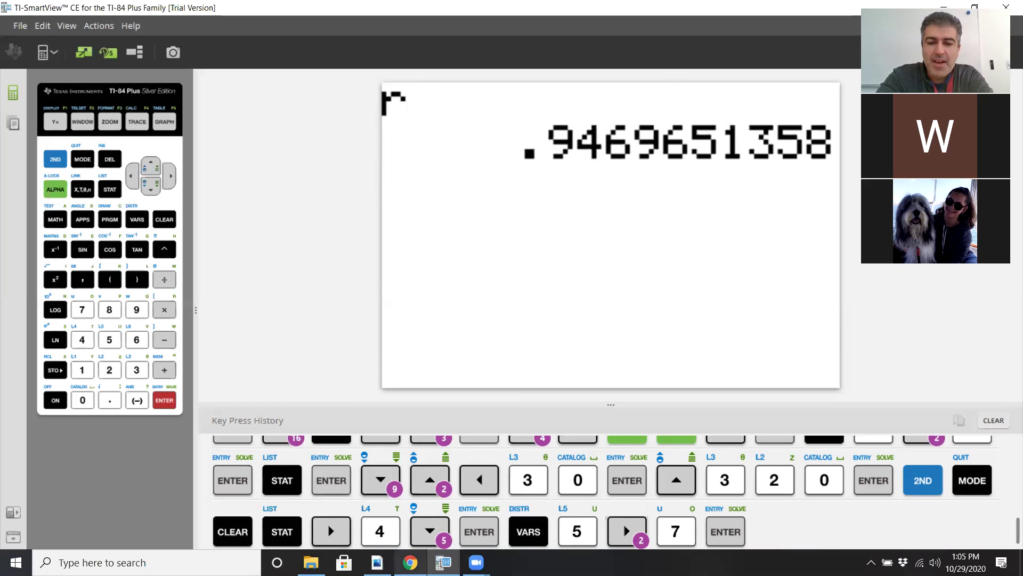
{"action": "key", "text": "alt+Tab"}
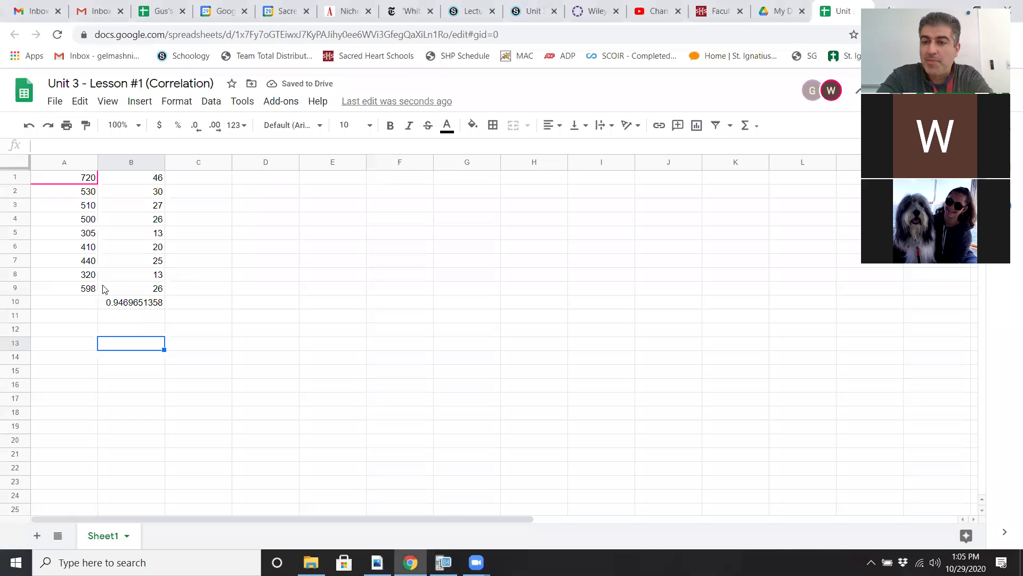
Step: Select B10 to compare its 0.9469651358 correlation with the calculator's r, then deselect it
{"action": "left_click", "coordinate": [120, 303]}
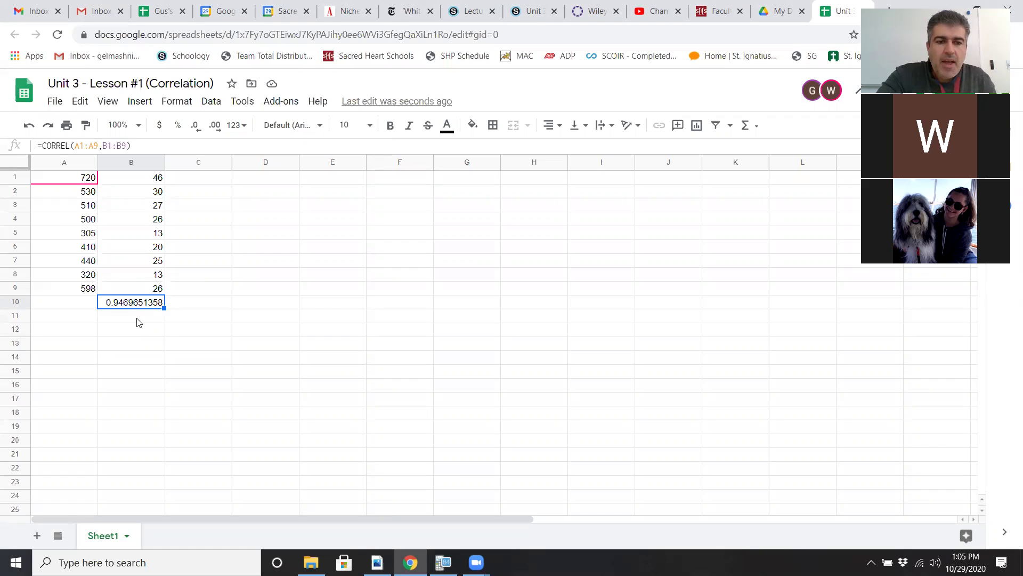
{"action": "left_click", "coordinate": [133, 317]}
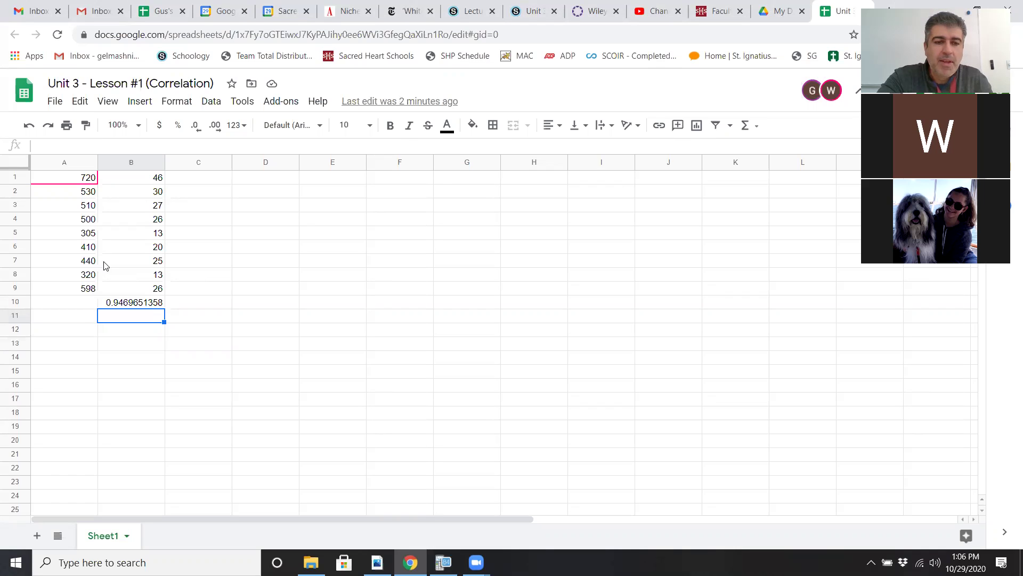
{"action": "left_click", "coordinate": [128, 303]}
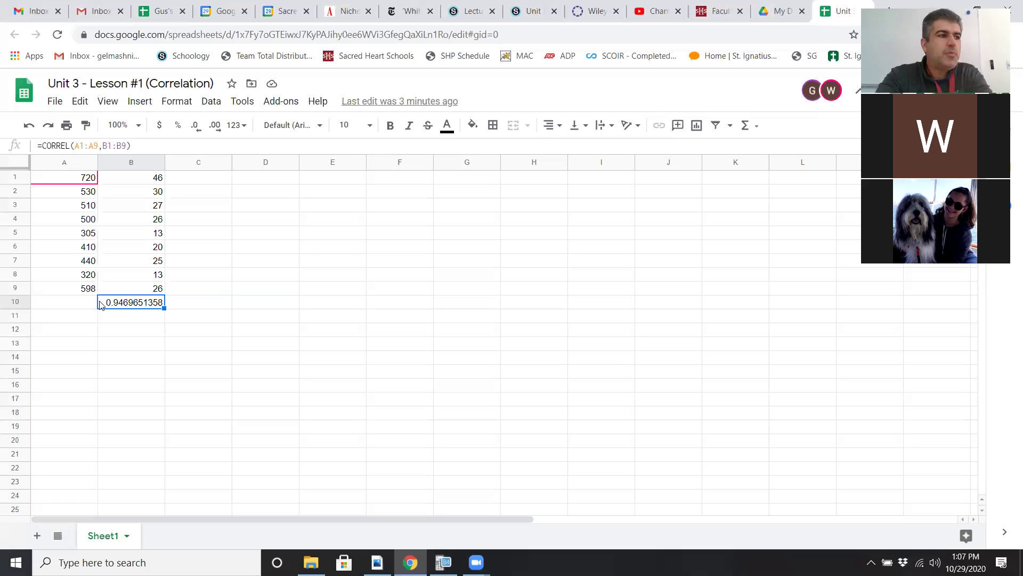
Step: Insert a blank row above the data and add headers X and Y in A1:B1
{"action": "key", "text": "ctrl+Up"}
{"action": "key", "text": "Right"}
{"action": "left_click", "coordinate": [254, 183]}
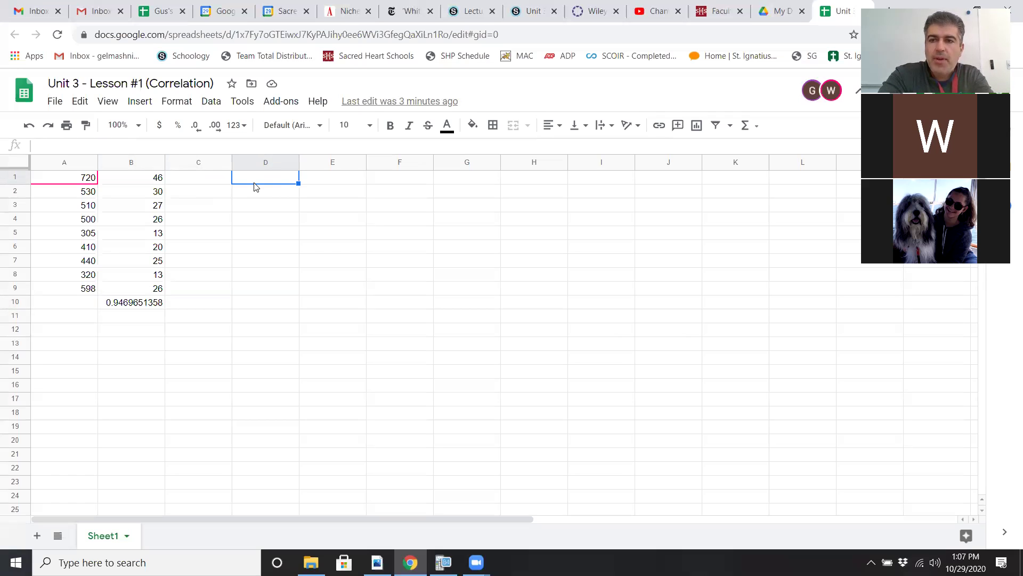
{"action": "left_click", "coordinate": [19, 182]}
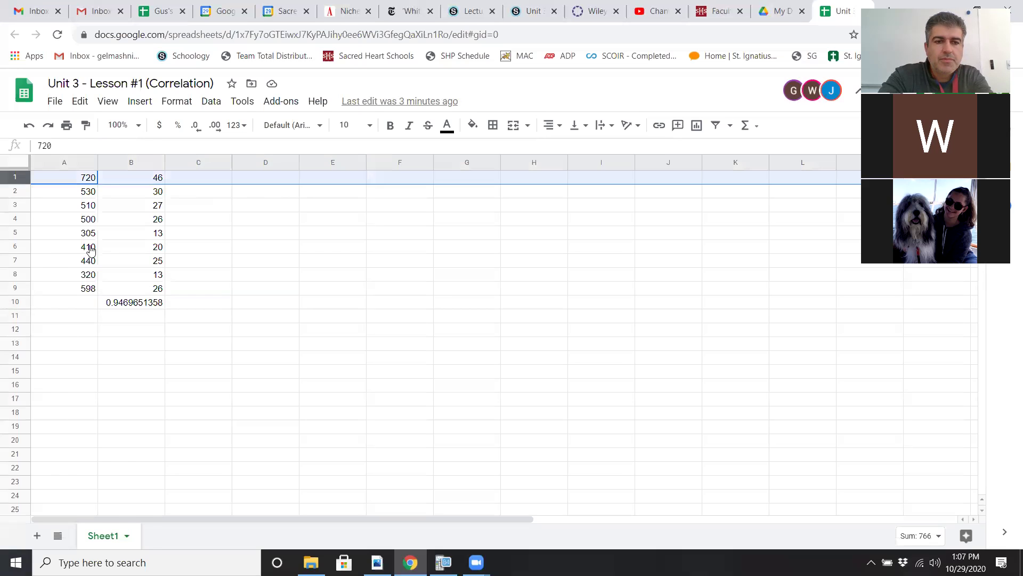
{"action": "right_click", "coordinate": [19, 178]}
{"action": "left_click", "coordinate": [73, 244]}
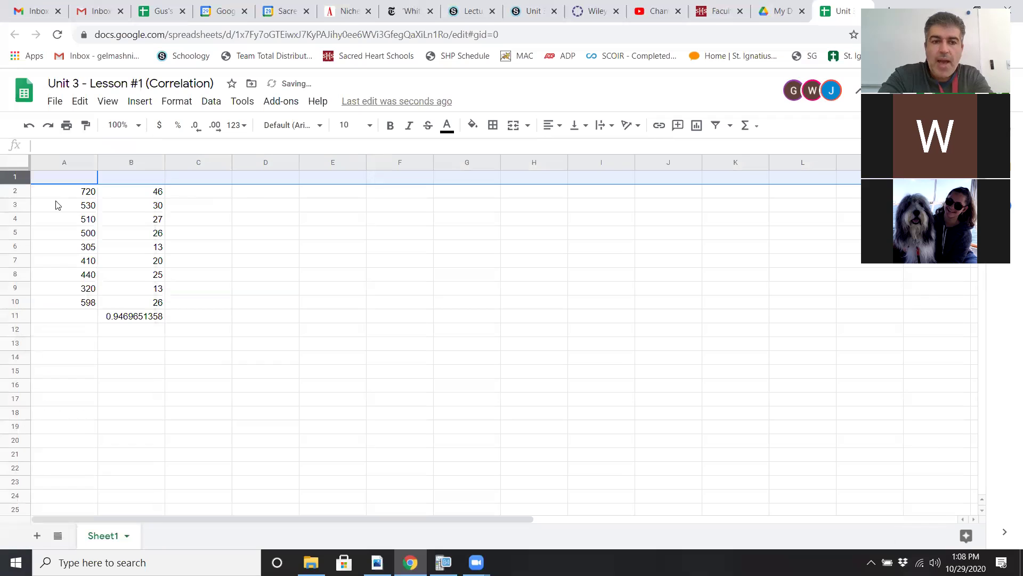
{"action": "left_click", "coordinate": [72, 177]}
{"action": "type", "text": "x"}
{"action": "key", "text": "Tab"}
{"action": "type", "text": "Y"}
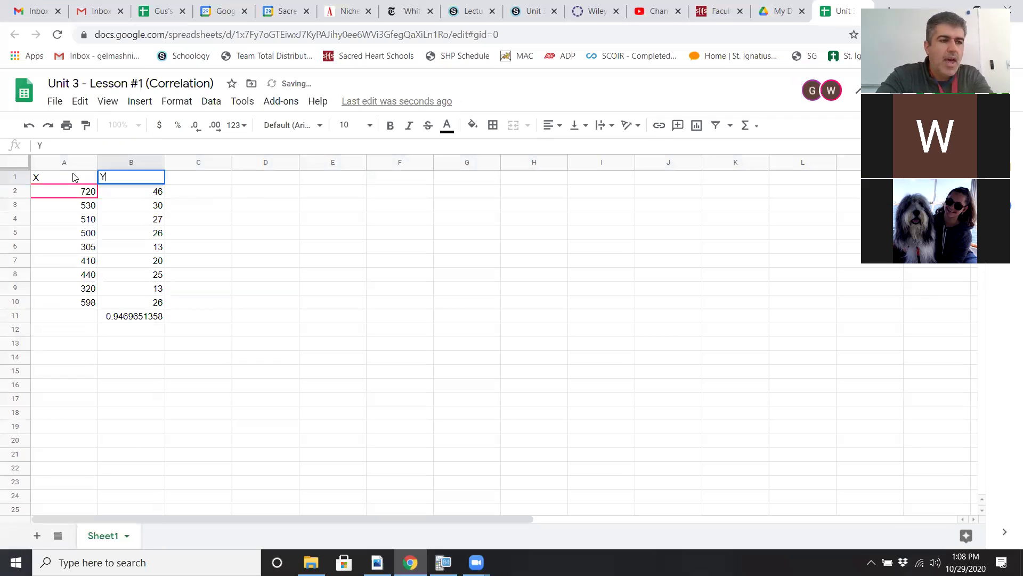
{"action": "key", "text": "Tab"}
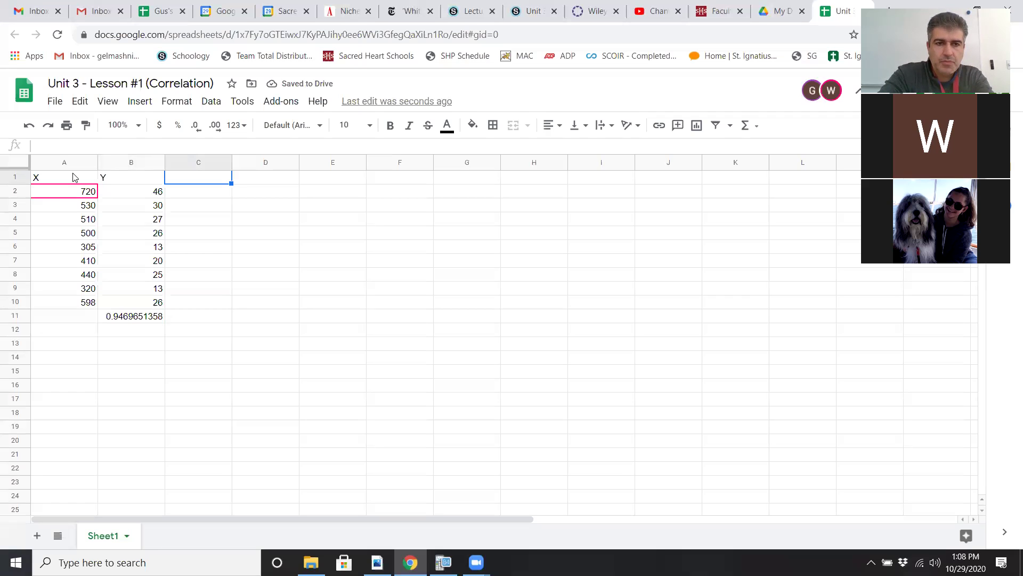
Step: Label A13:A16 as X mean, X st dev, Y mean, Y st dev, and begin =AVERAGE( beside them
{"action": "key", "text": "Down"}
{"action": "key", "text": "Down"}
{"action": "key", "text": "Down"}
{"action": "key", "text": "Down"}
{"action": "key", "text": "Down"}
{"action": "key", "text": "Up"}
{"action": "key", "text": "Up"}
{"action": "key", "text": "Up"}
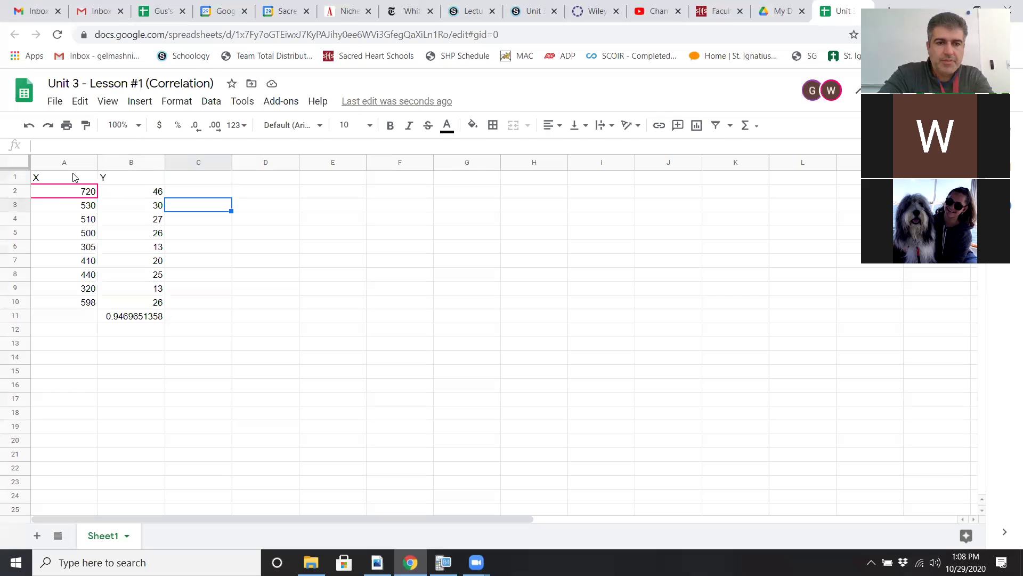
{"action": "key", "text": "Down"}
{"action": "key", "text": "Down"}
{"action": "key", "text": "Down"}
{"action": "key", "text": "Down"}
{"action": "key", "text": "Down"}
{"action": "key", "text": "Down"}
{"action": "key", "text": "Down"}
{"action": "key", "text": "Down"}
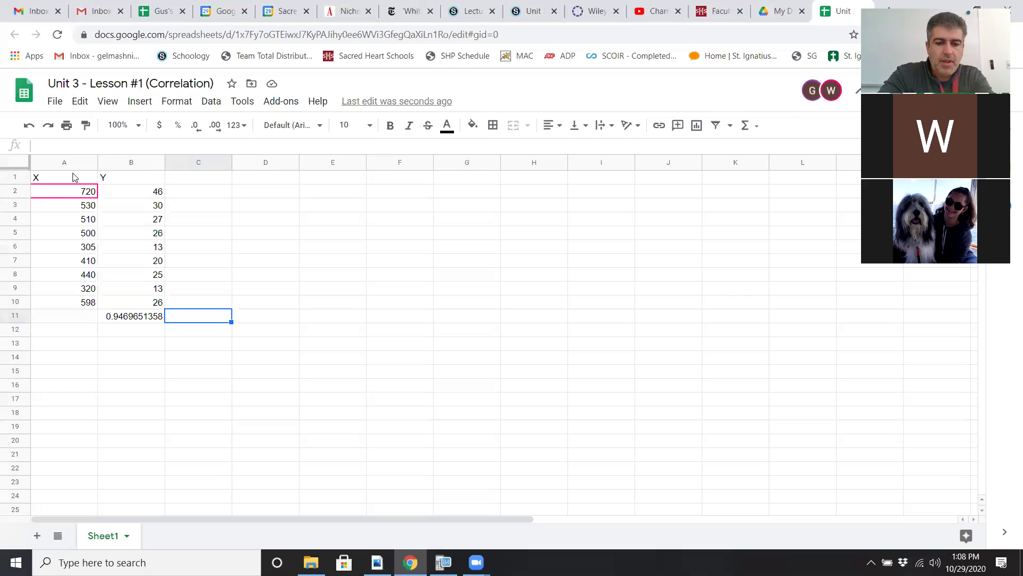
{"action": "key", "text": "Down"}
{"action": "key", "text": "Down"}
{"action": "key", "text": "Left"}
{"action": "key", "text": "Left"}
{"action": "type", "text": "X M"}
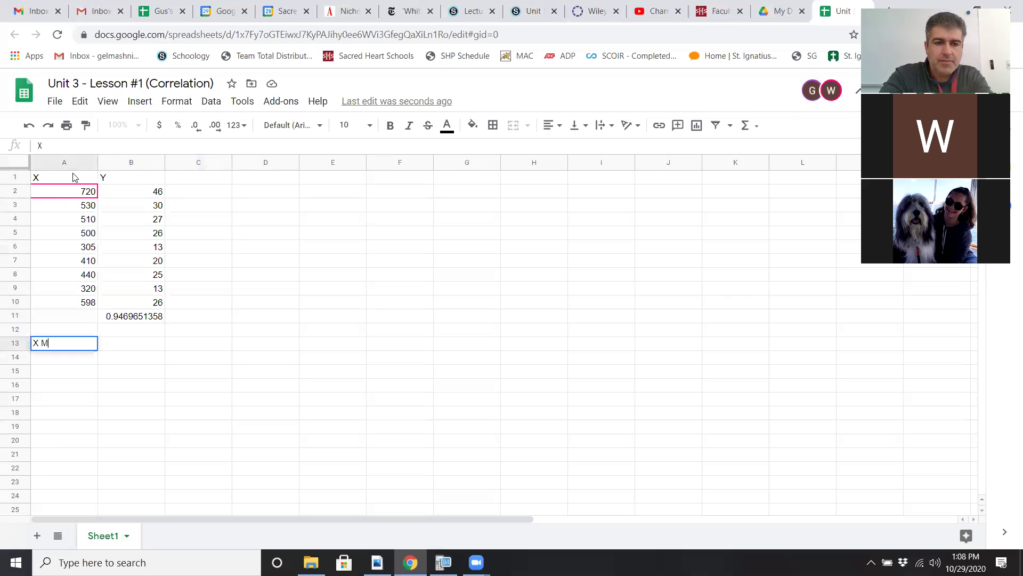
{"action": "key", "text": "BackSpace"}
{"action": "type", "text": "mean"}
{"action": "key", "text": "Return"}
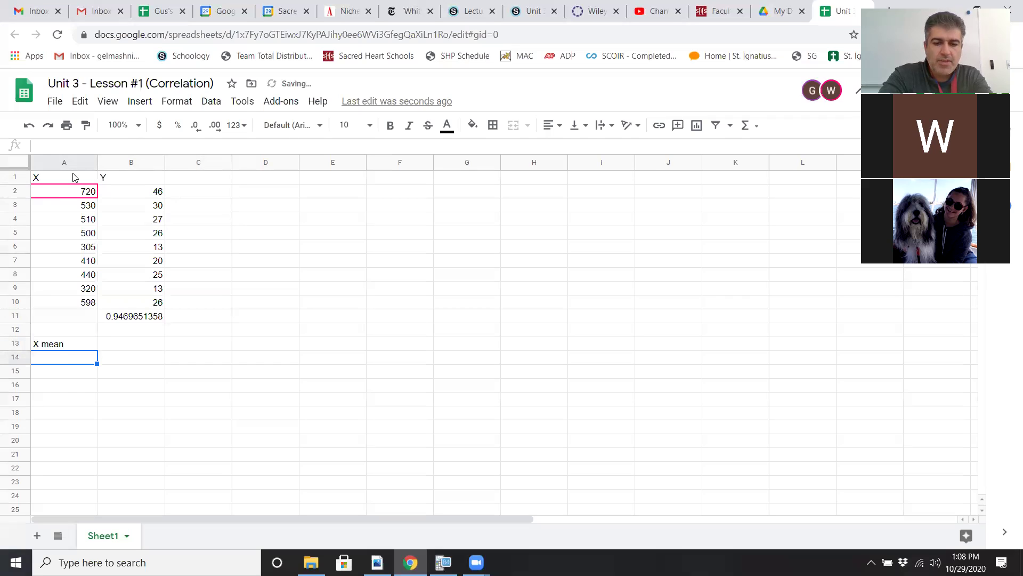
{"action": "type", "text": "X st de"}
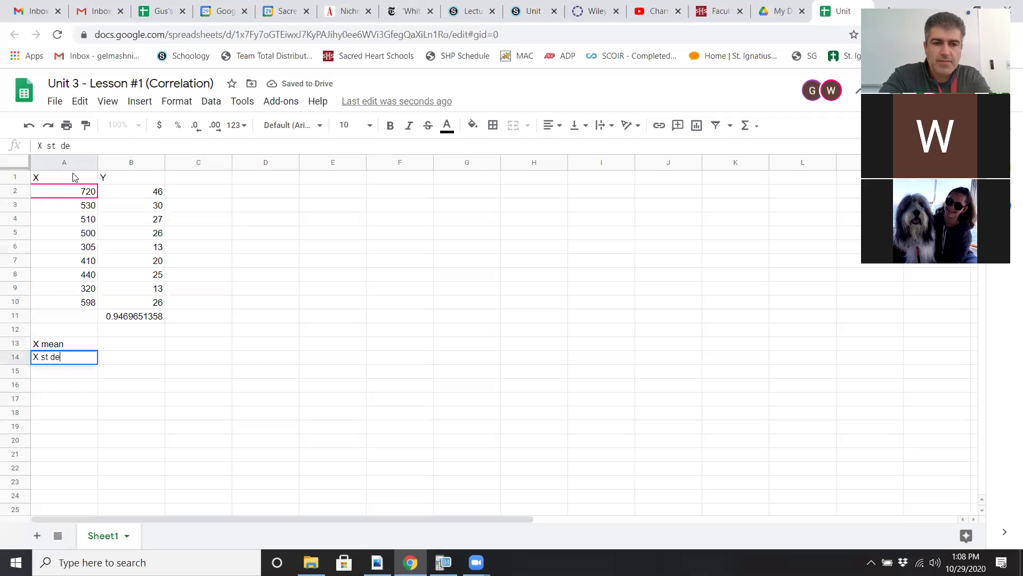
{"action": "type", "text": "v"}
{"action": "key", "text": "Return"}
{"action": "type", "text": "Y me"}
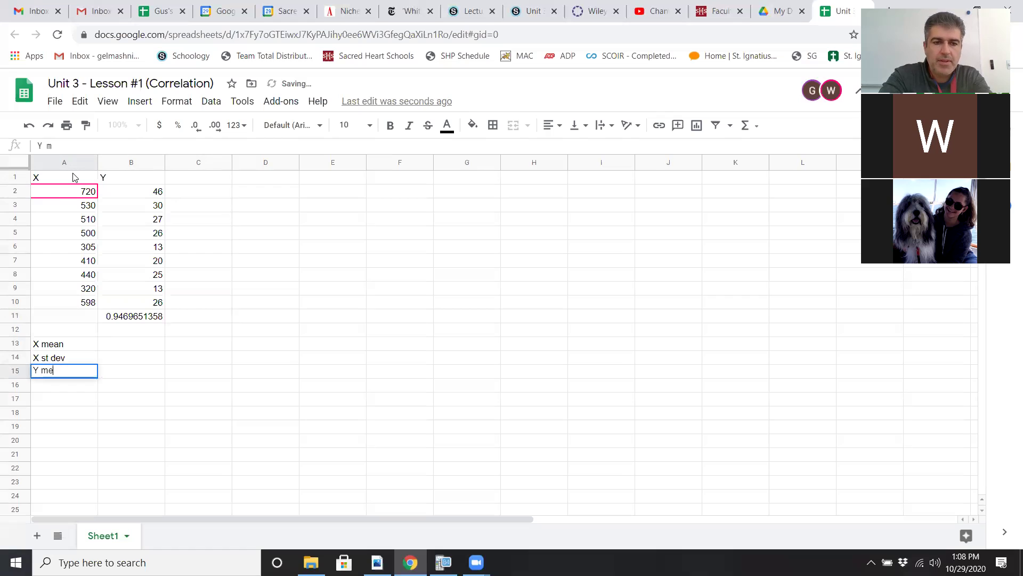
{"action": "type", "text": "an"}
{"action": "key", "text": "Return"}
{"action": "type", "text": "Y st "}
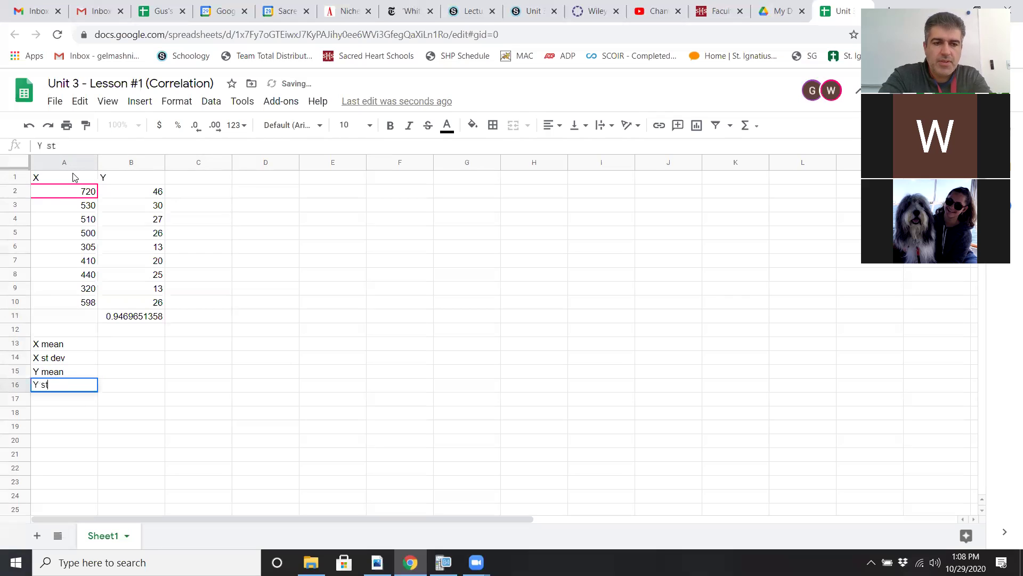
{"action": "type", "text": "dev"}
{"action": "key", "text": "Return"}
{"action": "key", "text": "Up"}
{"action": "key", "text": "Up"}
{"action": "key", "text": "Up"}
{"action": "key", "text": "Up"}
{"action": "key", "text": "Right"}
{"action": "type", "text": "="}
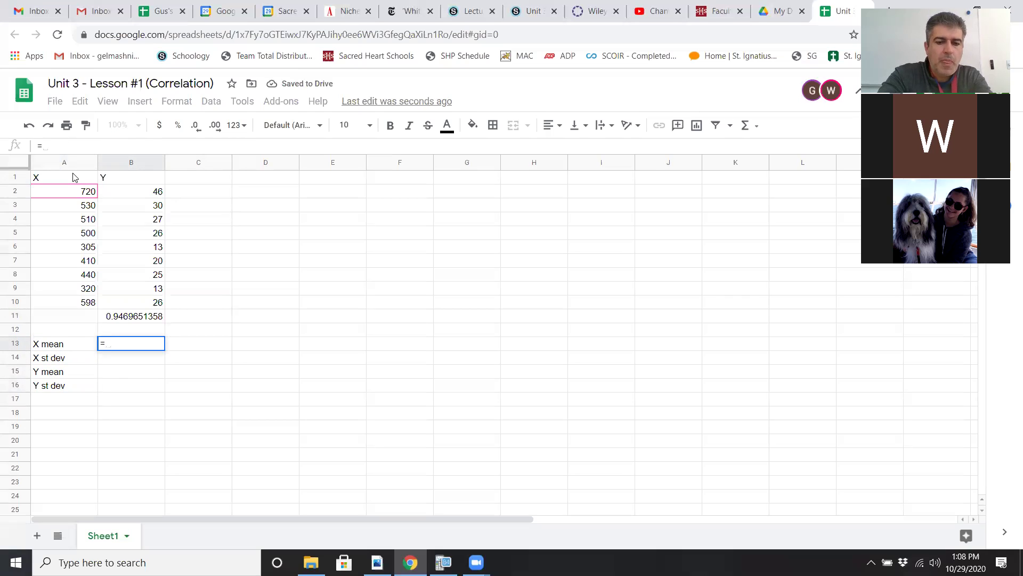
{"action": "type", "text": "average"}
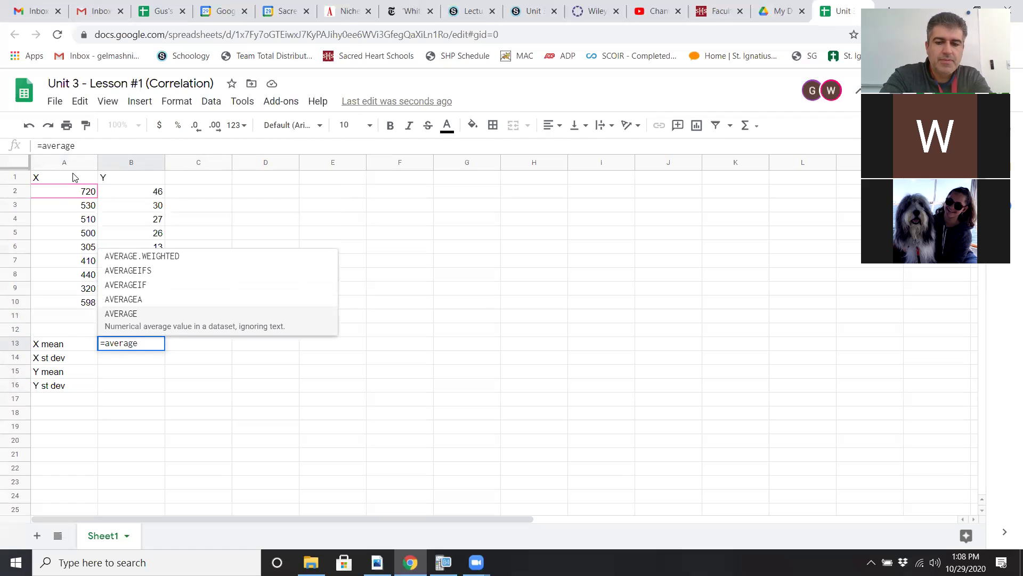
{"action": "type", "text": "("}
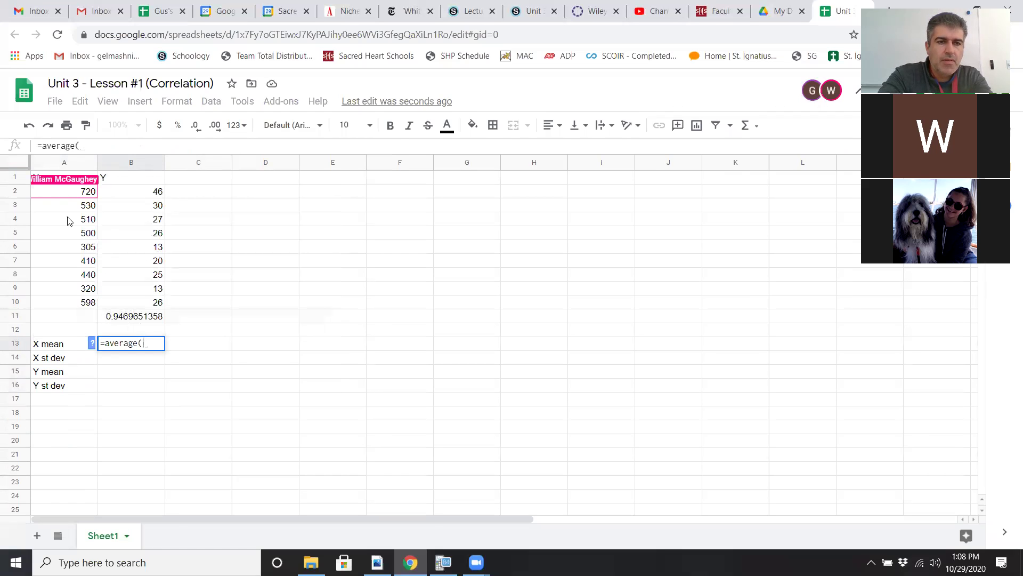
Step: Compute X mean 481.4444444 with AVERAGE and X st dev 131.3536363 with STDEV.S over A2:A10
{"action": "left_click_drag", "start_coordinate": [83, 300], "coordinate": [84, 300]}
{"action": "type", "text": ")"}
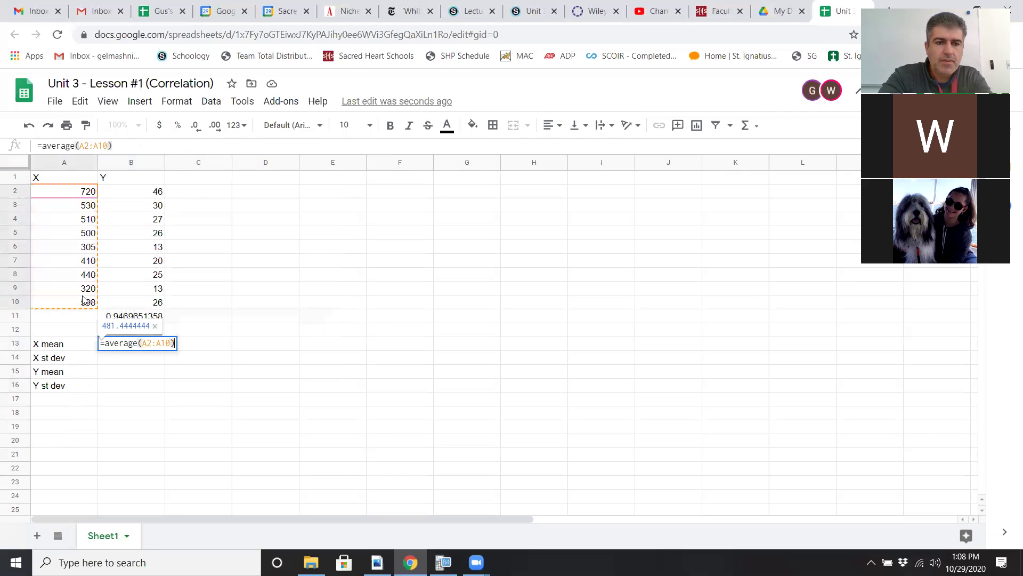
{"action": "key", "text": "Return"}
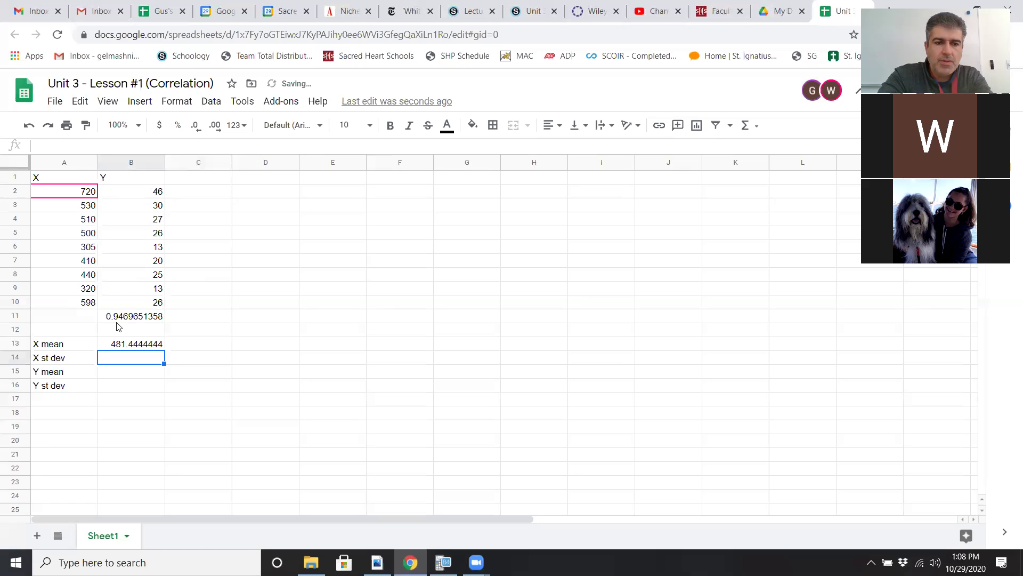
{"action": "type", "text": "=st"}
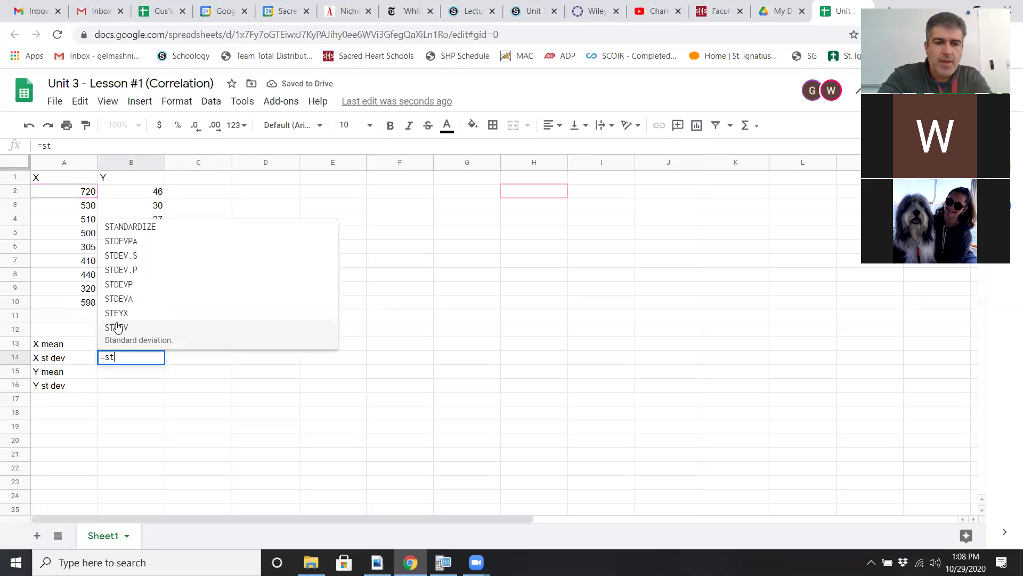
{"action": "type", "text": "dev"}
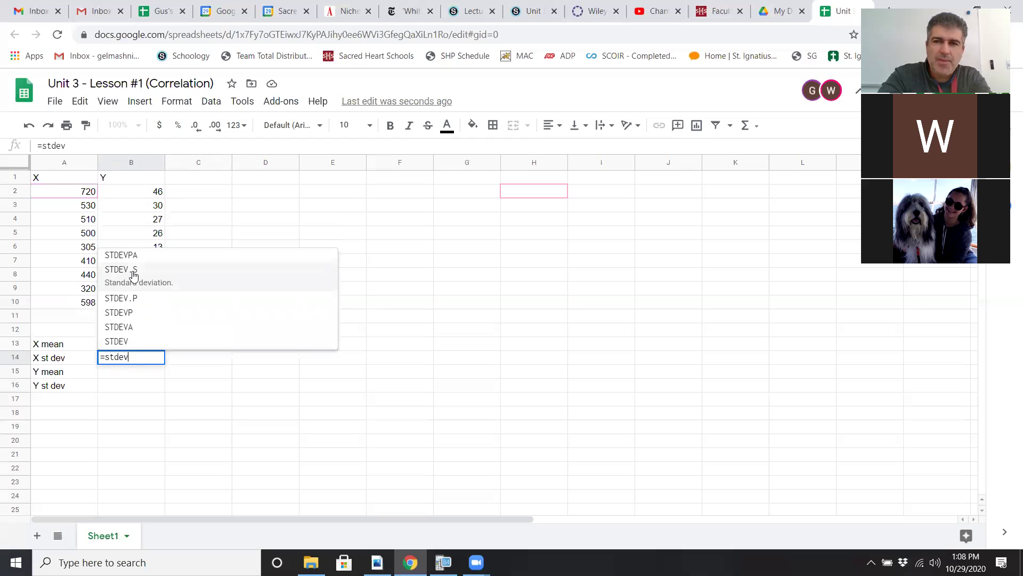
{"action": "left_click", "coordinate": [133, 275]}
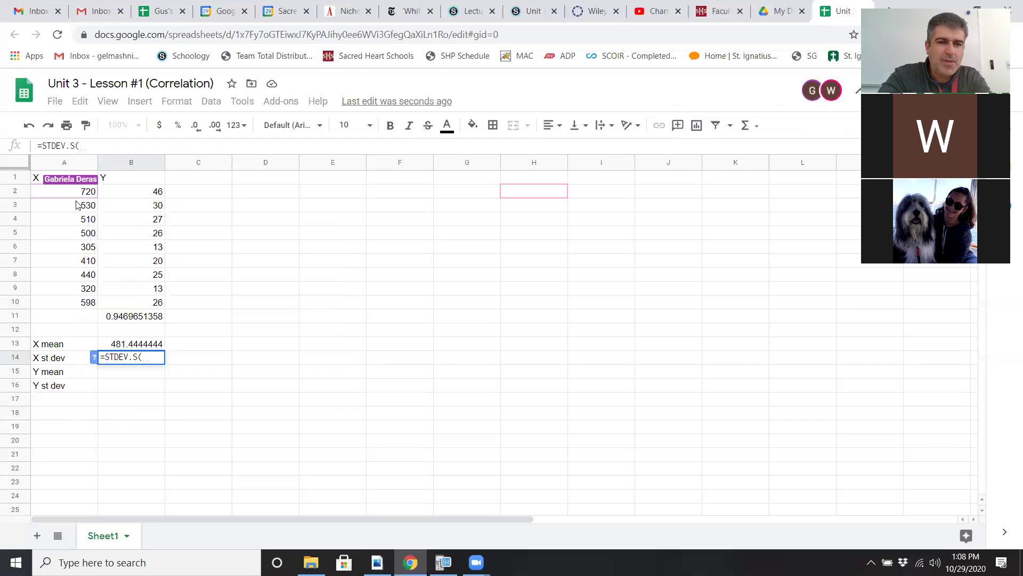
{"action": "left_click_drag", "start_coordinate": [64, 191], "coordinate": [64, 292]}
{"action": "type", "text": ")"}
{"action": "key", "text": "Return"}
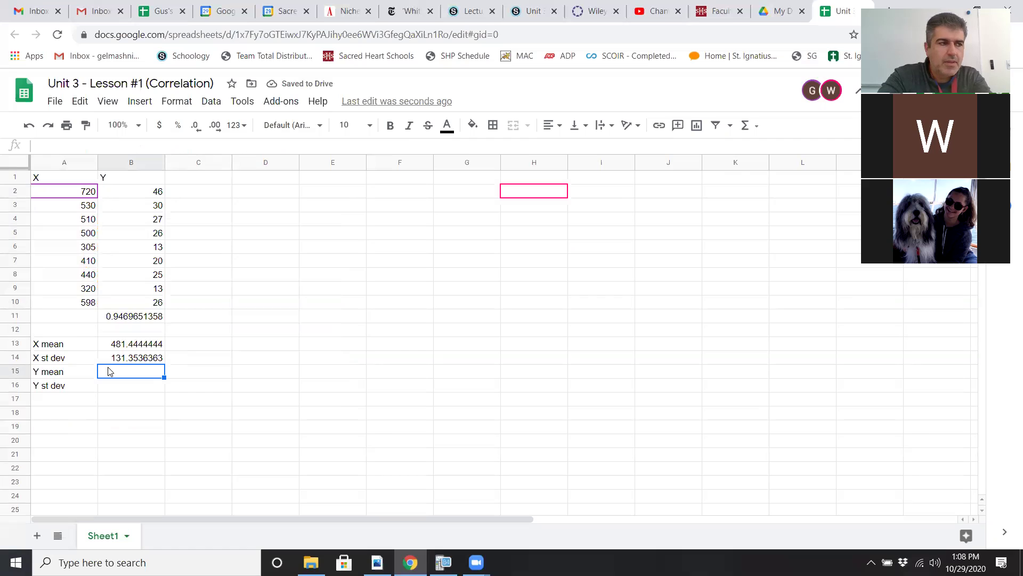
Step: Compute Y mean 25.11111111 and Y st dev 9.905105305 over B2:B10, then ink σ = √Σ
{"action": "type", "text": "="}
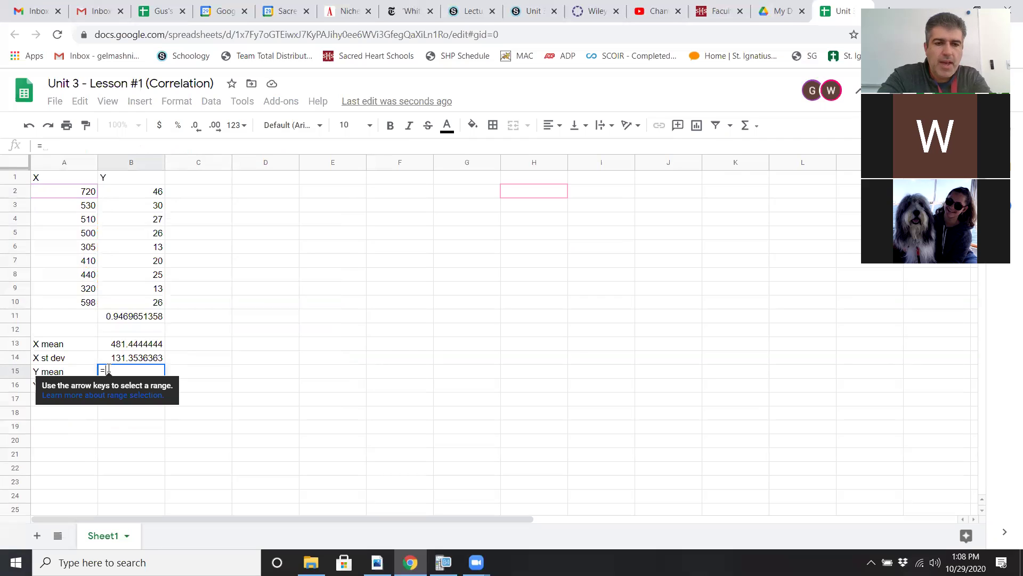
{"action": "type", "text": "average("}
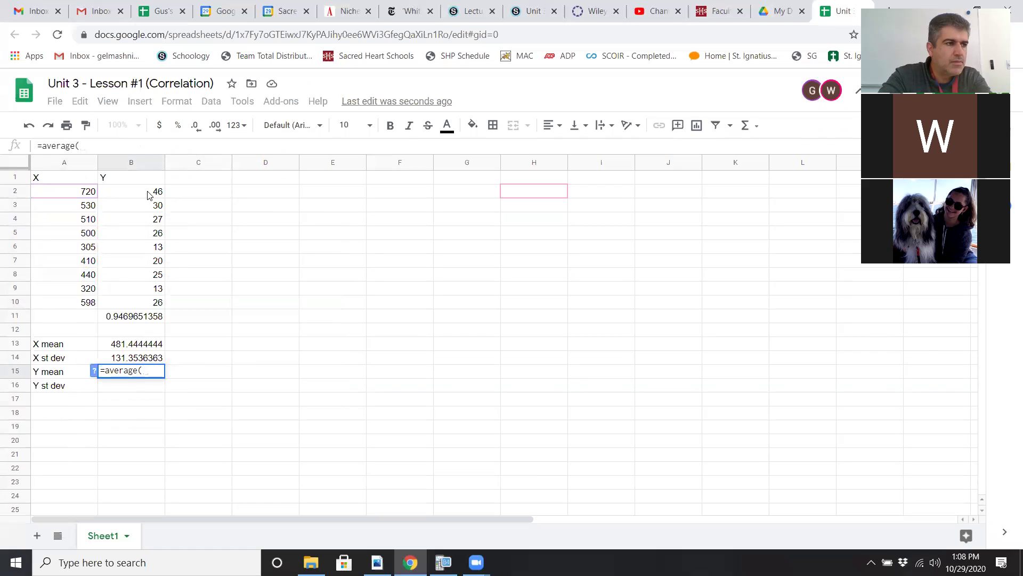
{"action": "left_click_drag", "start_coordinate": [149, 195], "coordinate": [145, 305]}
{"action": "type", "text": ")"}
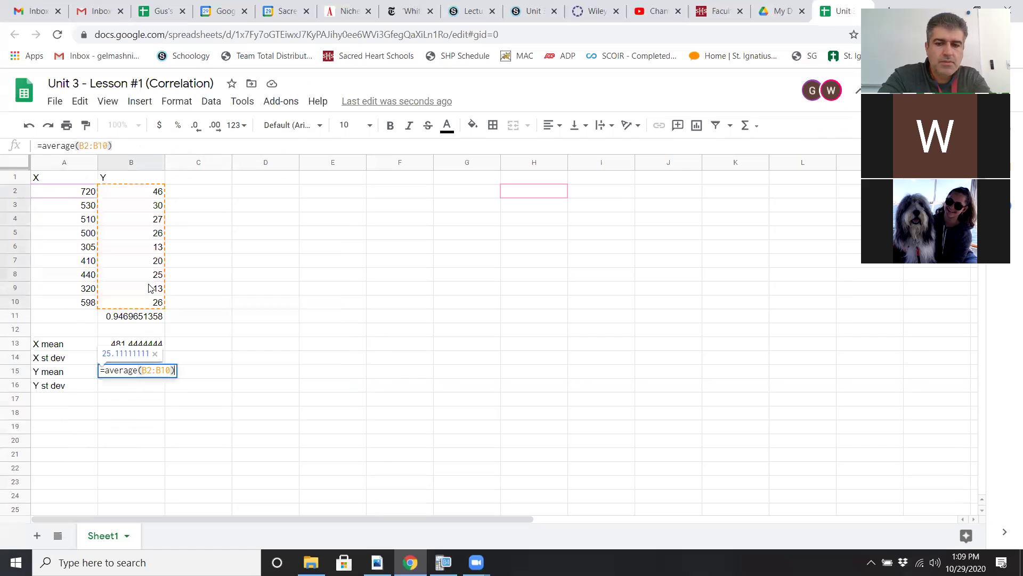
{"action": "key", "text": "Return"}
{"action": "type", "text": "=stde"}
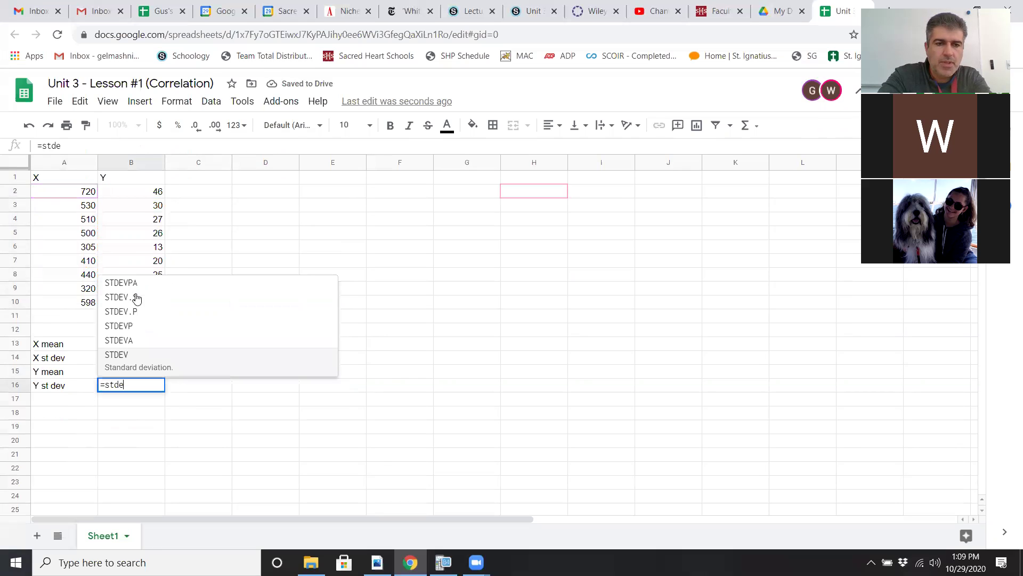
{"action": "left_click", "coordinate": [138, 299]}
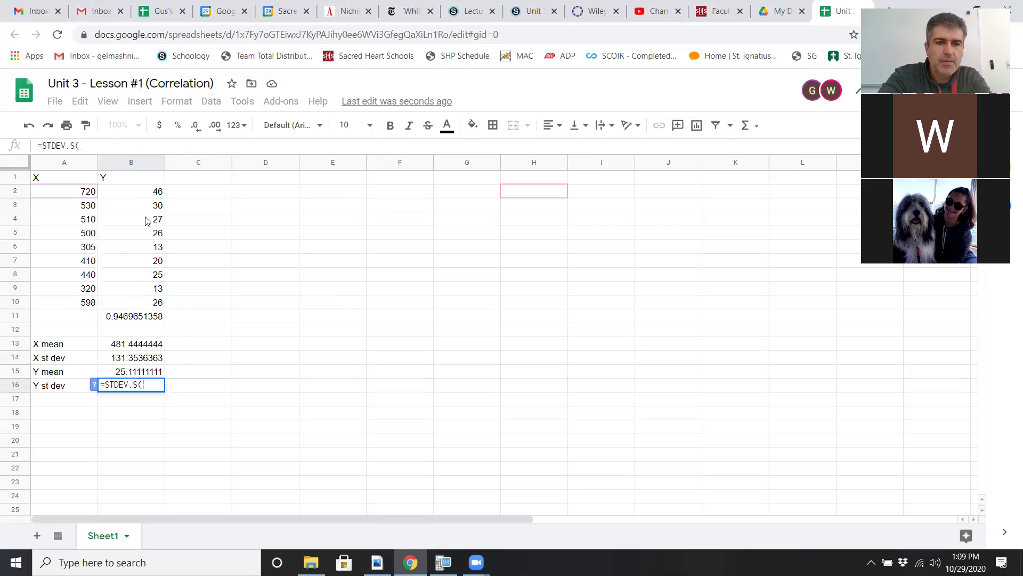
{"action": "left_click_drag", "start_coordinate": [134, 191], "coordinate": [153, 306]}
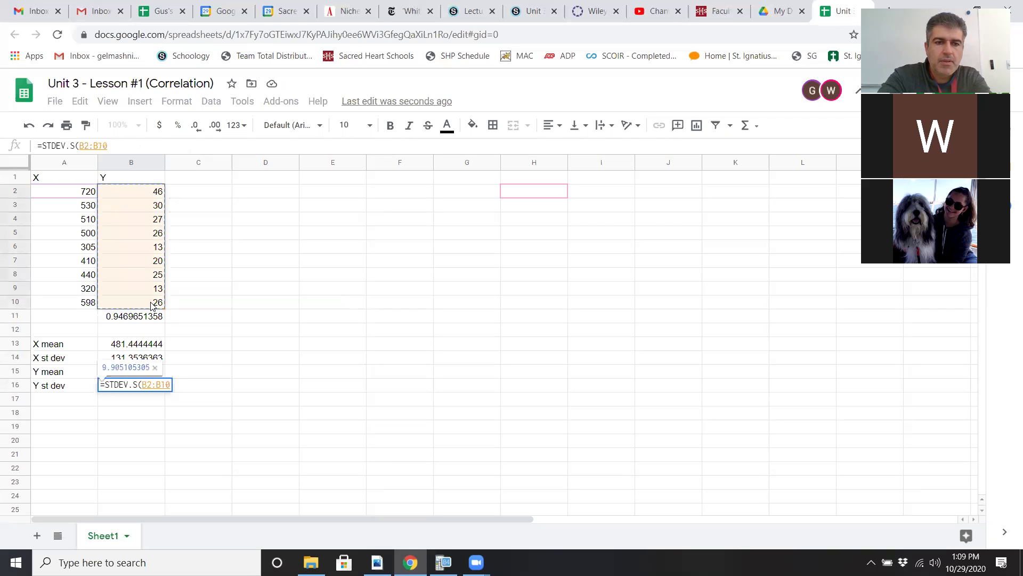
{"action": "key", "text": "Return"}
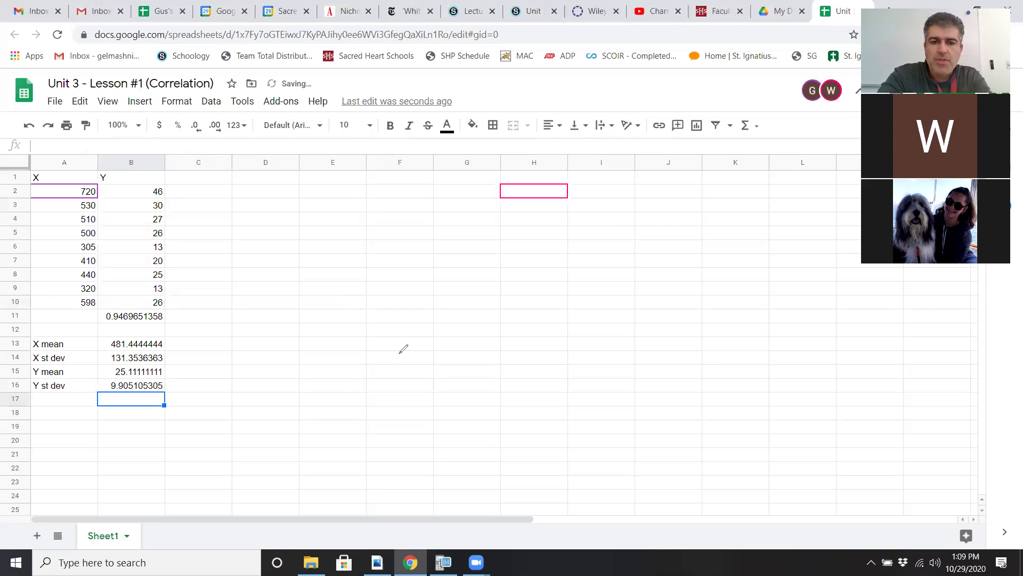
{"action": "mouse_move", "coordinate": [373, 368]}
{"action": "left_mouse_down"}
{"action": "mouse_move", "coordinate": [421, 358]}
{"action": "mouse_move", "coordinate": [462, 373]}
{"action": "mouse_move", "coordinate": [460, 311]}
{"action": "mouse_move", "coordinate": [644, 300]}
{"action": "left_mouse_up"}
{"action": "mouse_move", "coordinate": [501, 316]}
{"action": "left_mouse_down"}
{"action": "mouse_move", "coordinate": [500, 335]}
{"action": "mouse_move", "coordinate": [536, 330]}
{"action": "mouse_move", "coordinate": [524, 332]}
{"action": "left_mouse_up"}
Step: Ink the squared-deviation and n−1 parts of the sigma formula, then undo back to 'σ = √Σ(x'
{"action": "left_click_drag", "start_coordinate": [542, 331], "coordinate": [560, 325]}
{"action": "mouse_move", "coordinate": [568, 320]}
{"action": "left_mouse_down"}
{"action": "mouse_move", "coordinate": [583, 332]}
{"action": "mouse_move", "coordinate": [572, 333]}
{"action": "mouse_move", "coordinate": [570, 312]}
{"action": "left_mouse_up"}
{"action": "left_click_drag", "start_coordinate": [585, 314], "coordinate": [590, 336]}
{"action": "left_click_drag", "start_coordinate": [589, 309], "coordinate": [608, 313]}
{"action": "left_click_drag", "start_coordinate": [489, 348], "coordinate": [617, 345]}
{"action": "left_click_drag", "start_coordinate": [541, 364], "coordinate": [574, 364]}
{"action": "left_click_drag", "start_coordinate": [582, 362], "coordinate": [588, 368]}
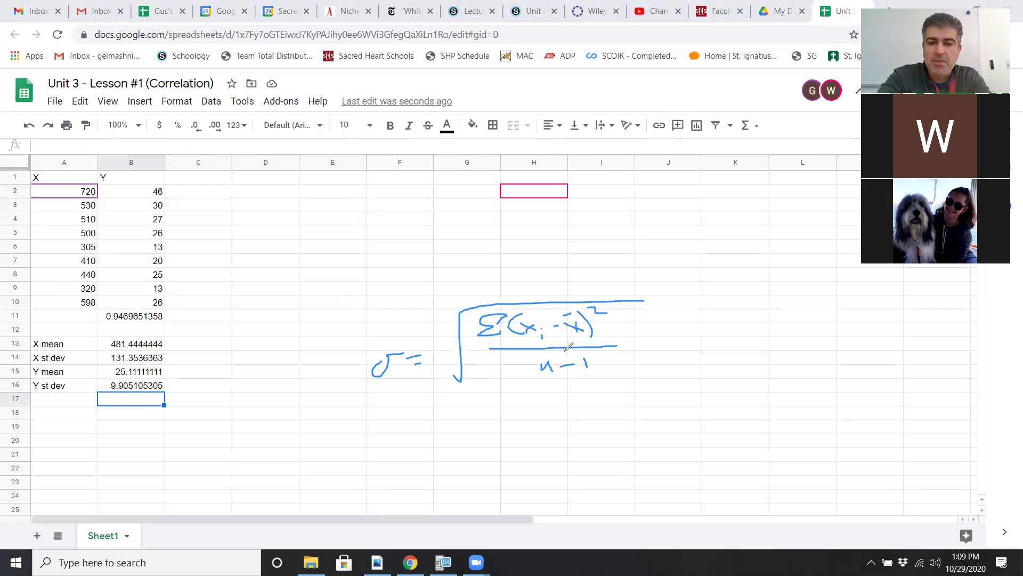
{"action": "key", "text": "ctrl+z"}
{"action": "key", "text": "ctrl+z"}
{"action": "key", "text": "ctrl+z"}
{"action": "key", "text": "ctrl+z"}
{"action": "key", "text": "ctrl+z"}
{"action": "key", "text": "ctrl+z"}
{"action": "key", "text": "ctrl+z"}
{"action": "key", "text": "ctrl+z"}
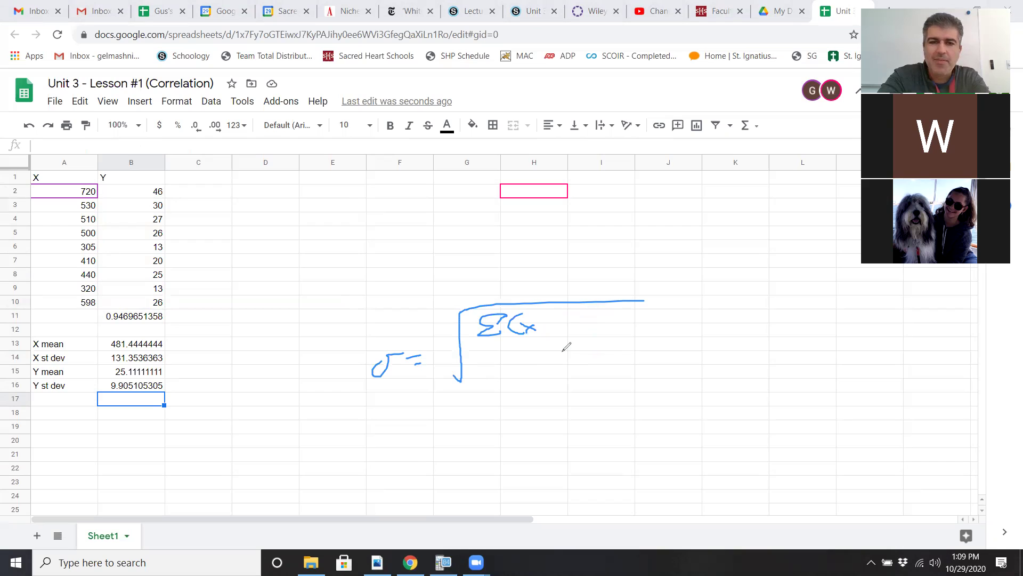
{"action": "key", "text": "ctrl+z"}
{"action": "key", "text": "ctrl+z"}
{"action": "key", "text": "ctrl+z"}
{"action": "key", "text": "ctrl+z"}
{"action": "key", "text": "ctrl+z"}
{"action": "key", "text": "ctrl+z"}
{"action": "key", "text": "ctrl+z"}
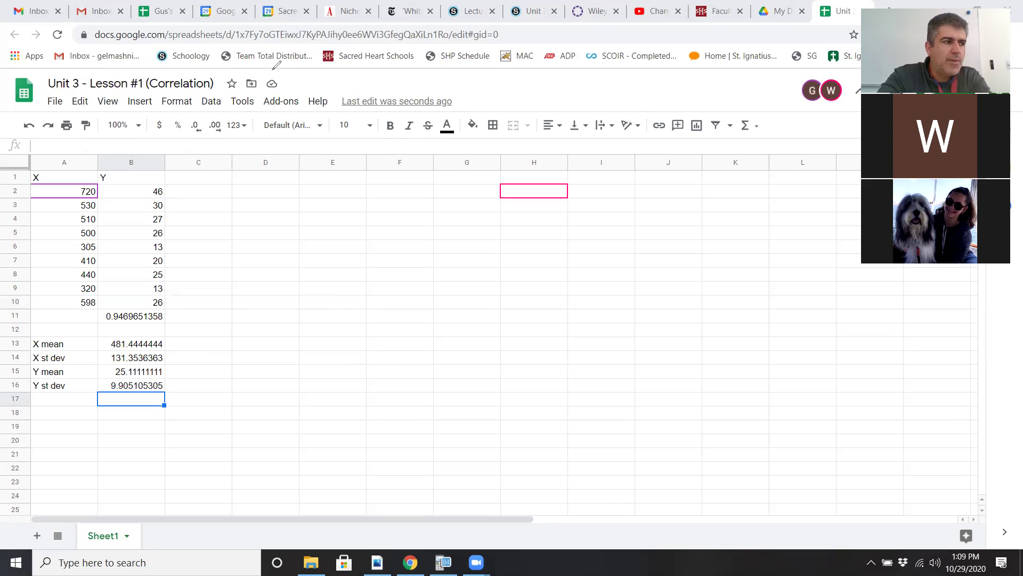
Step: Start D2's formula with the X z-score term (A2-$B$13)/$B$14, correcting reference typos
{"action": "left_click", "coordinate": [254, 192]}
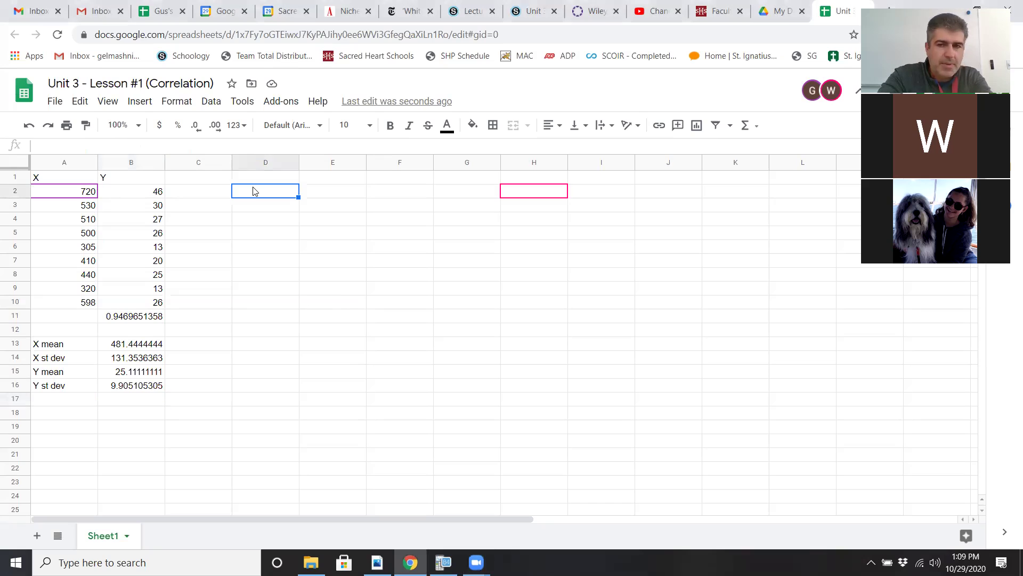
{"action": "type", "text": "="}
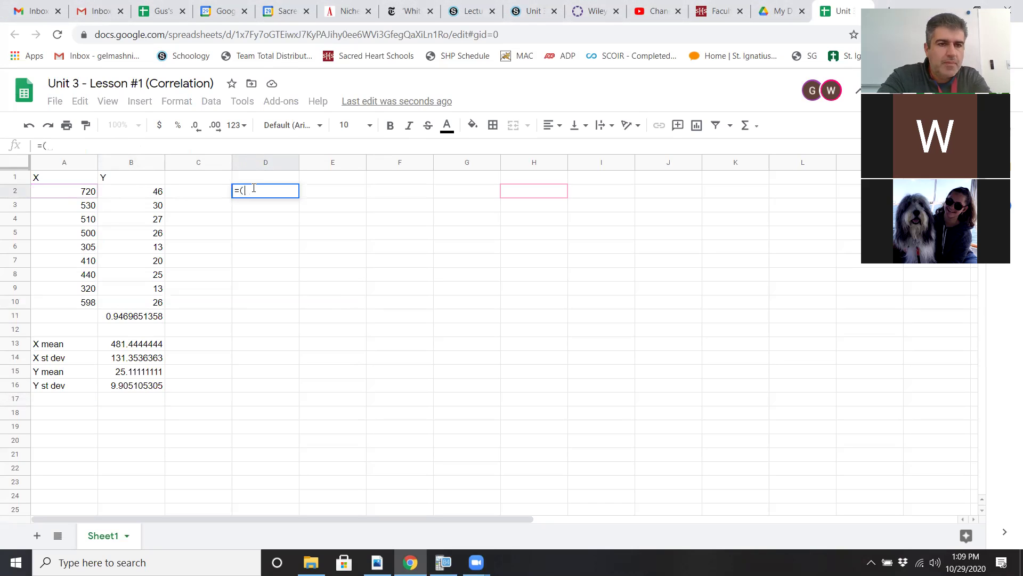
{"action": "type", "text": "(a1"}
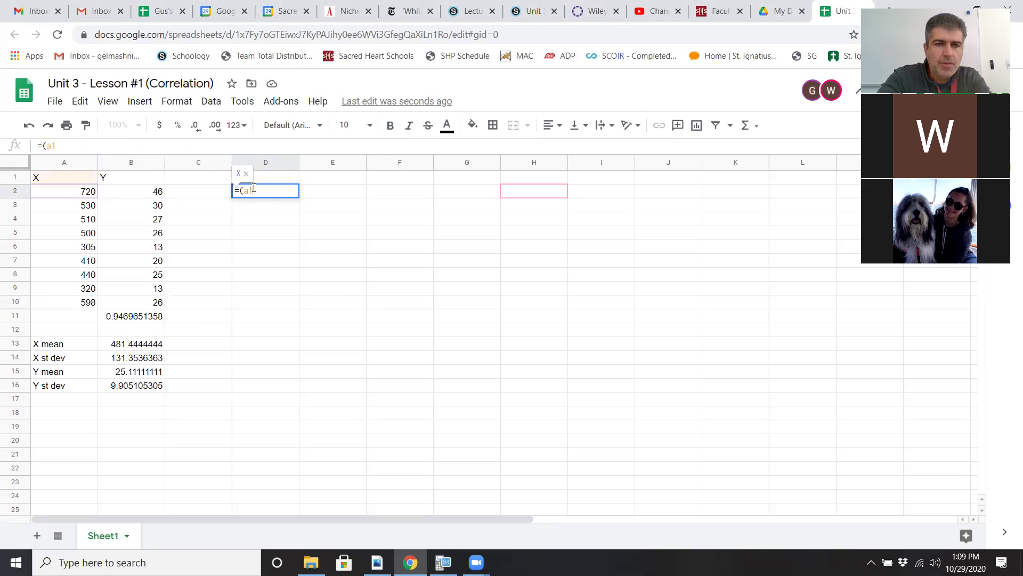
{"action": "key", "text": "BackSpace"}
{"action": "type", "text": "2-"}
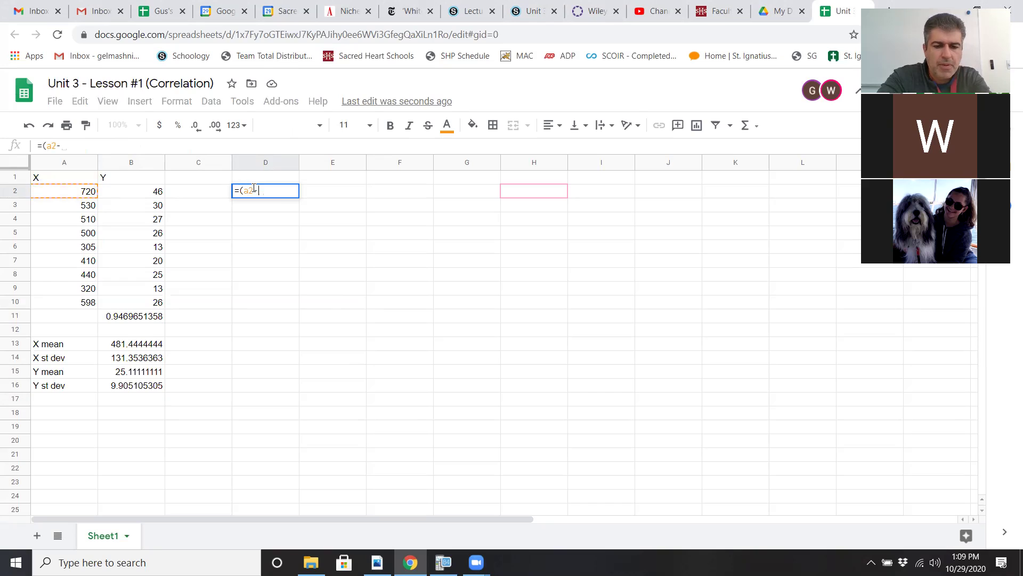
{"action": "type", "text": "$b2"}
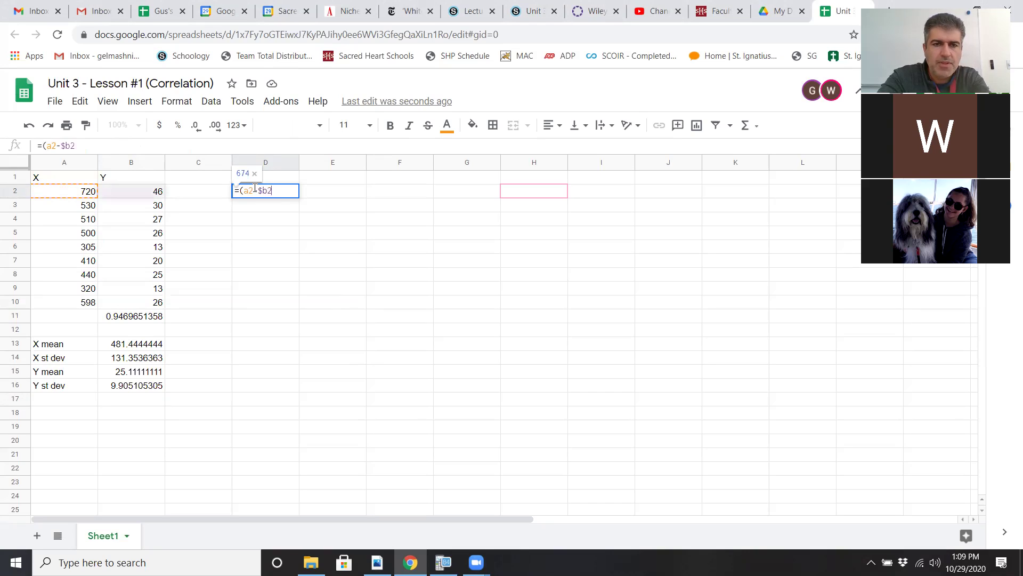
{"action": "key", "text": "BackSpace"}
{"action": "type", "text": "#"}
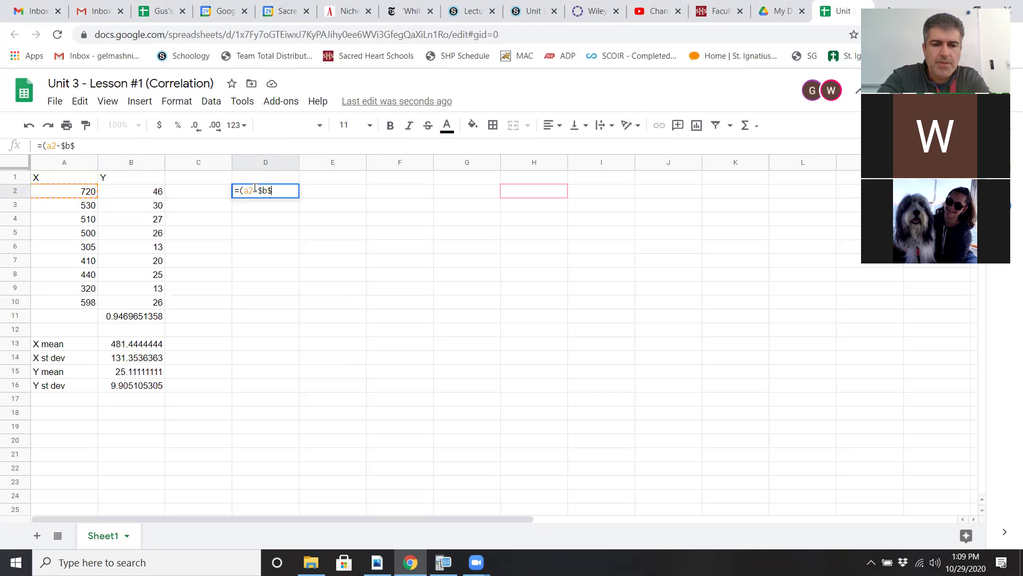
{"action": "type", "text": "13)/"}
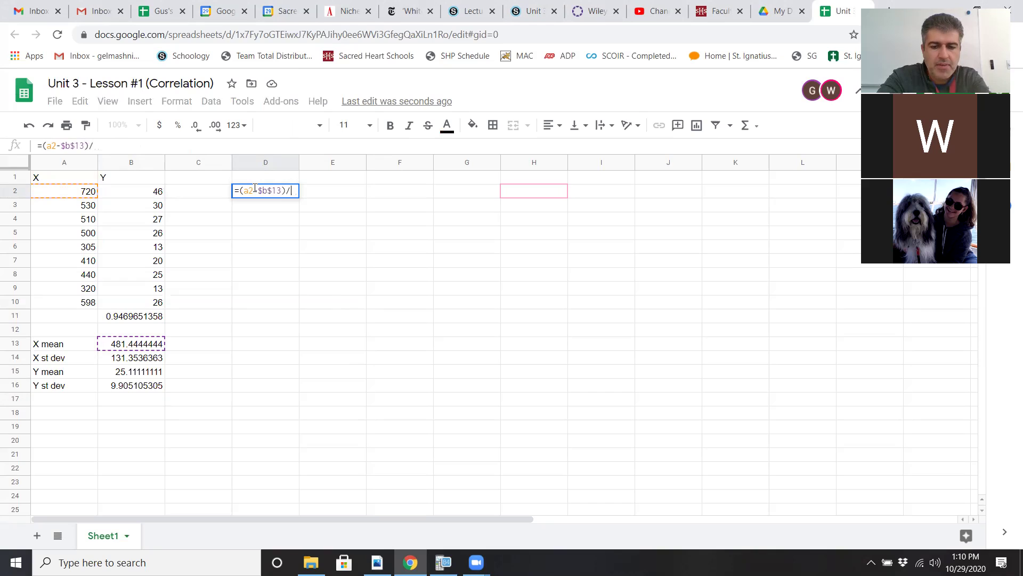
{"action": "type", "text": "$b$1"}
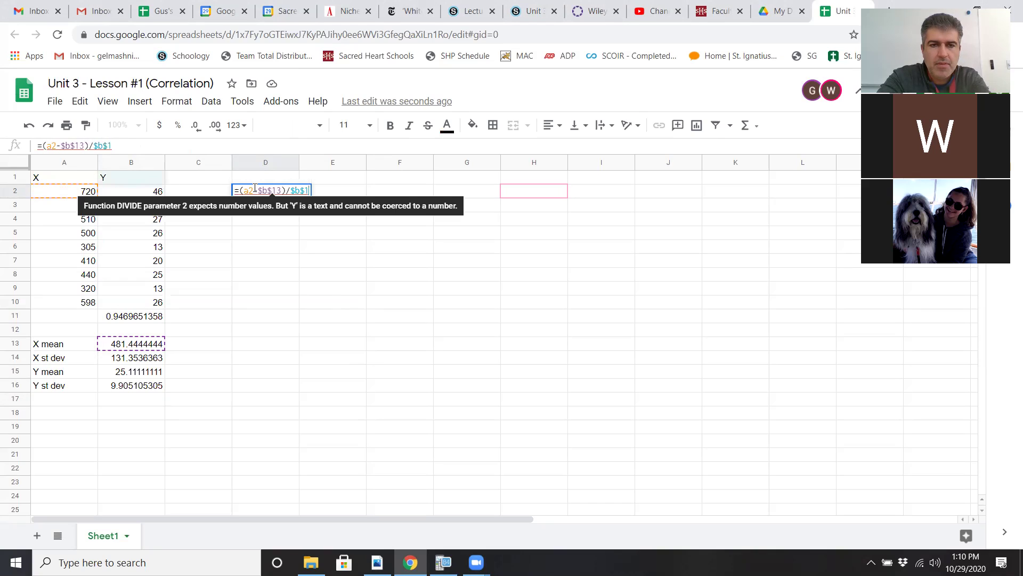
{"action": "type", "text": "4"}
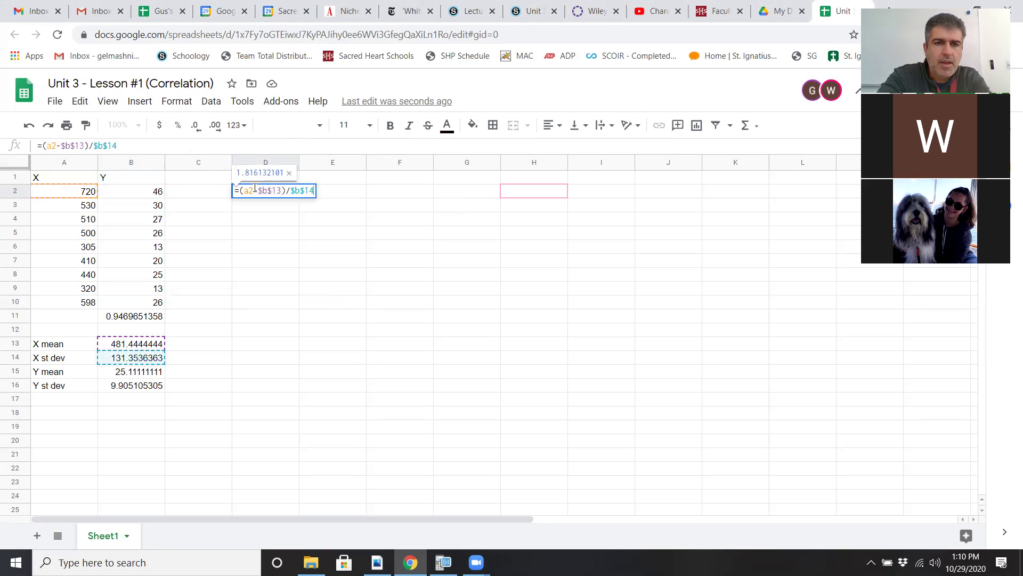
Step: Bracket it and multiply by (B2-$B$15)/$B$16 so D2 returns 3.830043245
{"action": "left_click", "coordinate": [55, 145]}
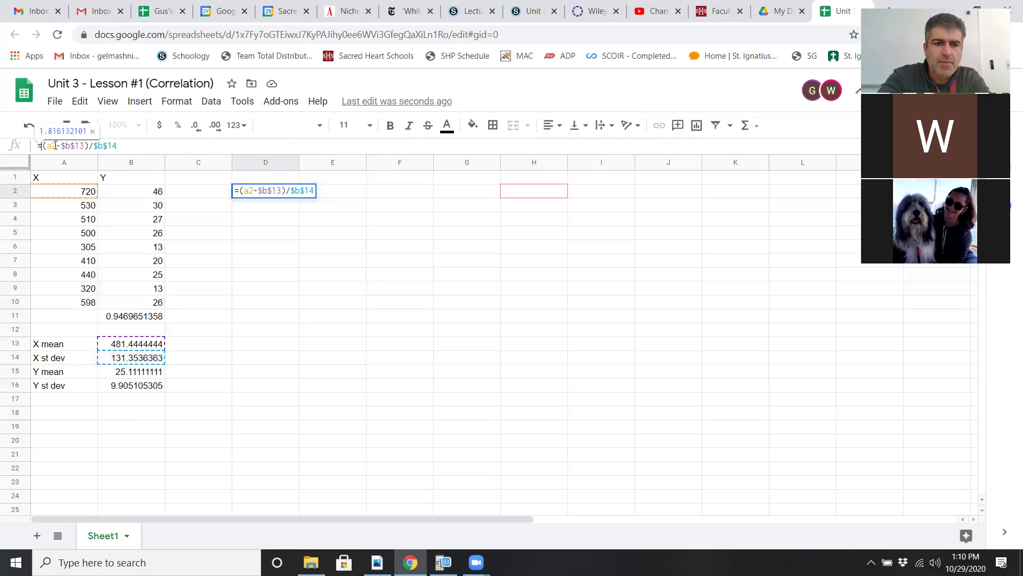
{"action": "type", "text": "("}
{"action": "left_click", "coordinate": [147, 145]}
{"action": "type", "text": ")*"}
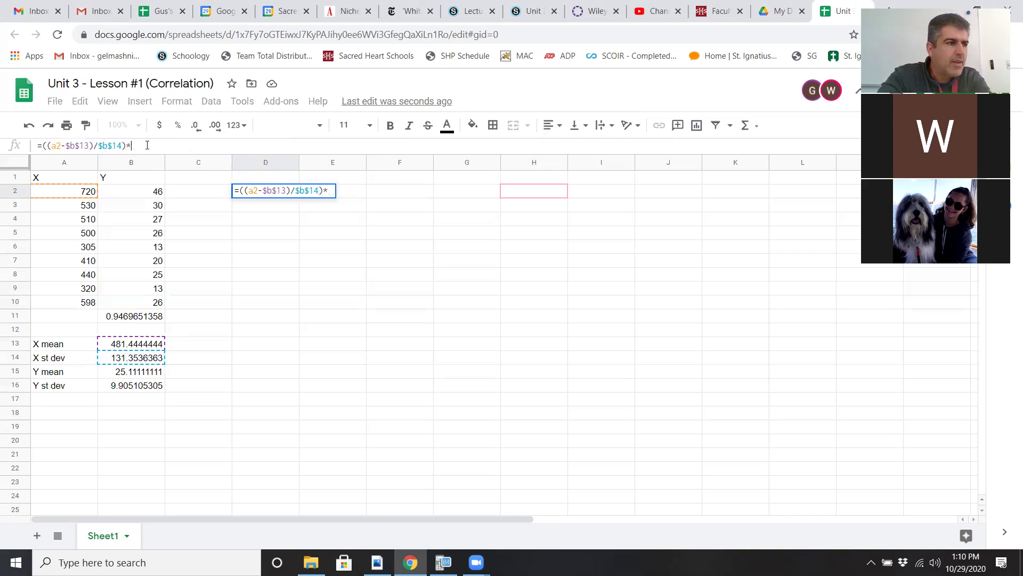
{"action": "type", "text": "("}
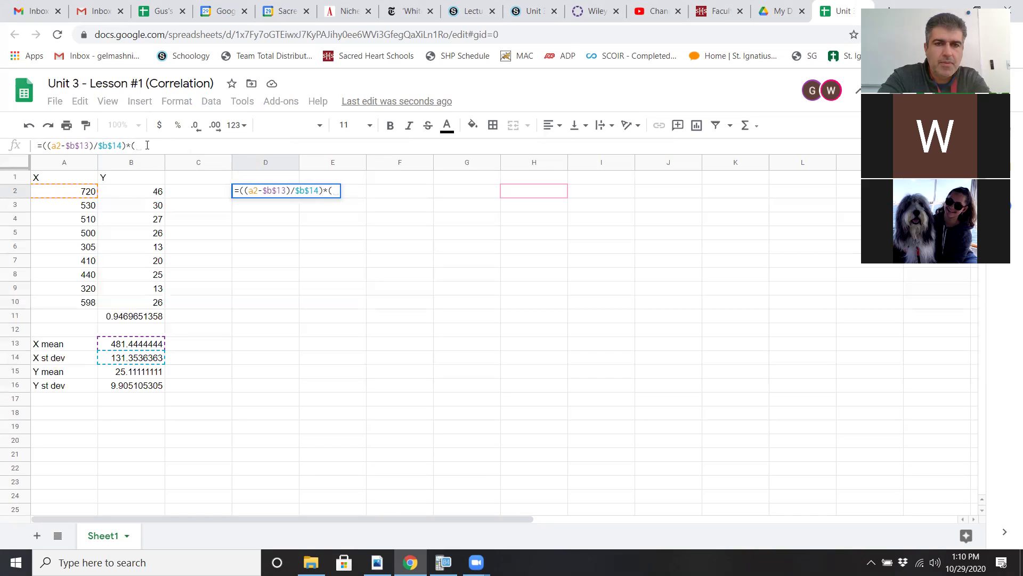
{"action": "type", "text": "b2"}
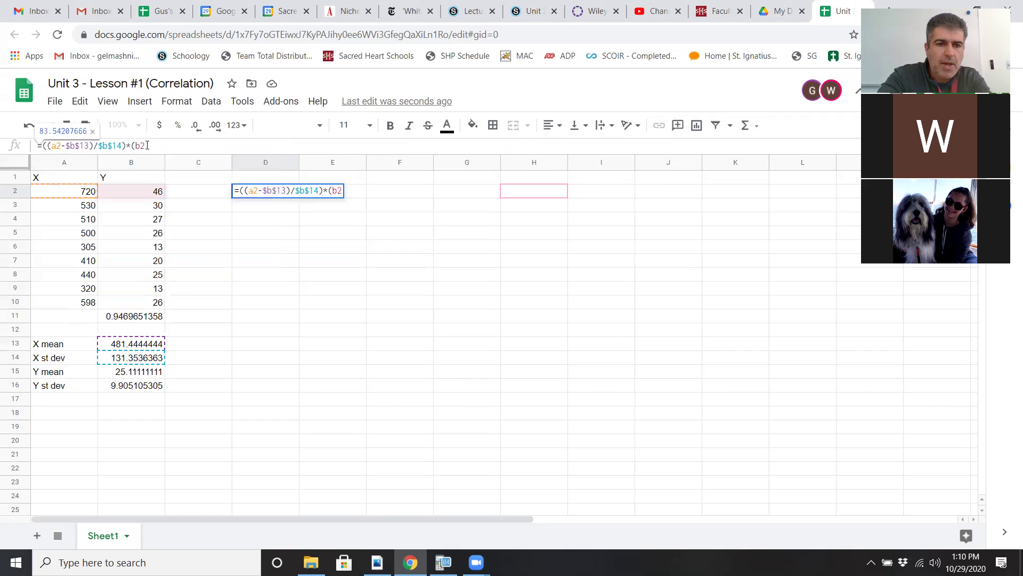
{"action": "type", "text": "-"}
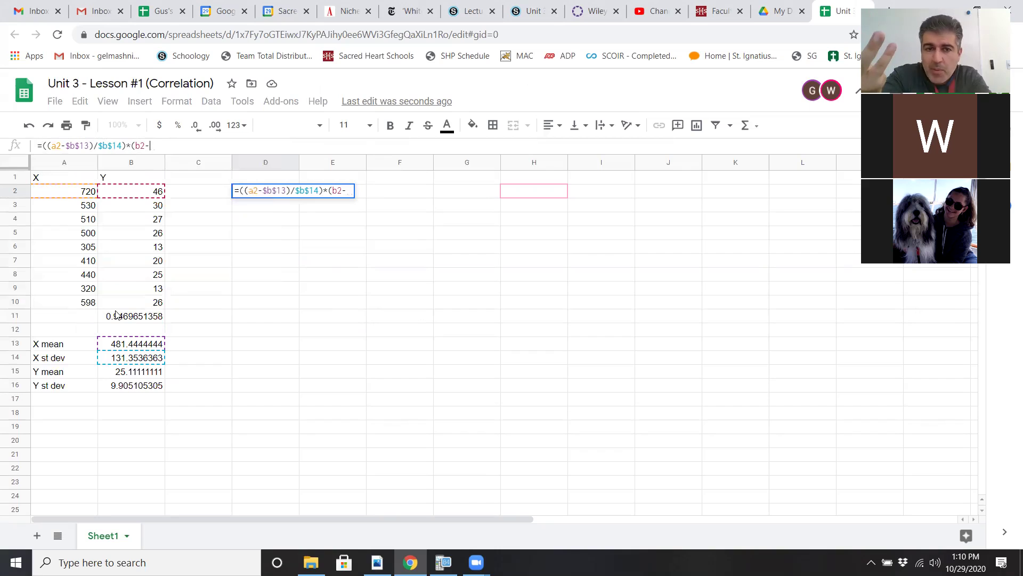
{"action": "type", "text": "$b$"}
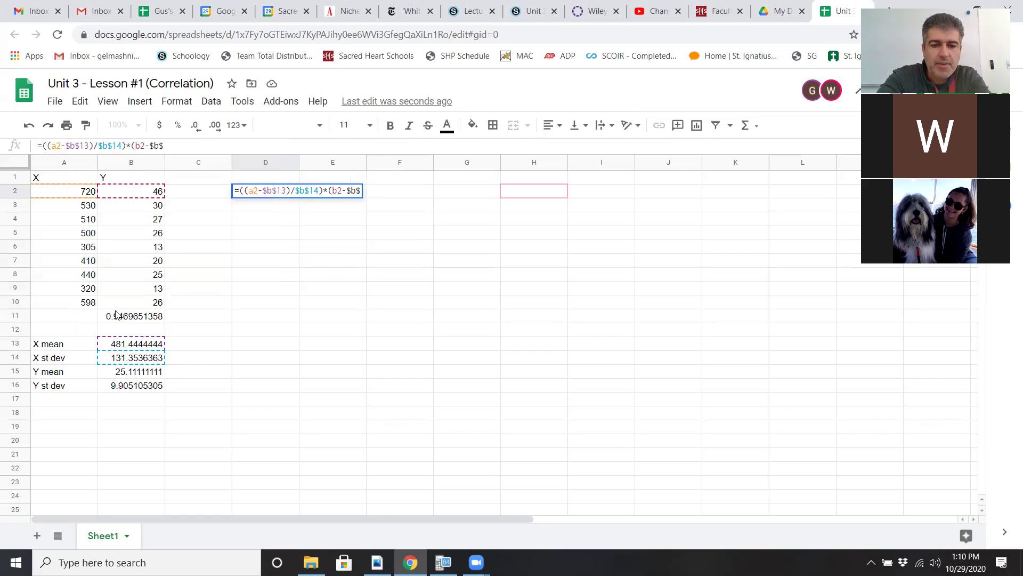
{"action": "type", "text": "15"}
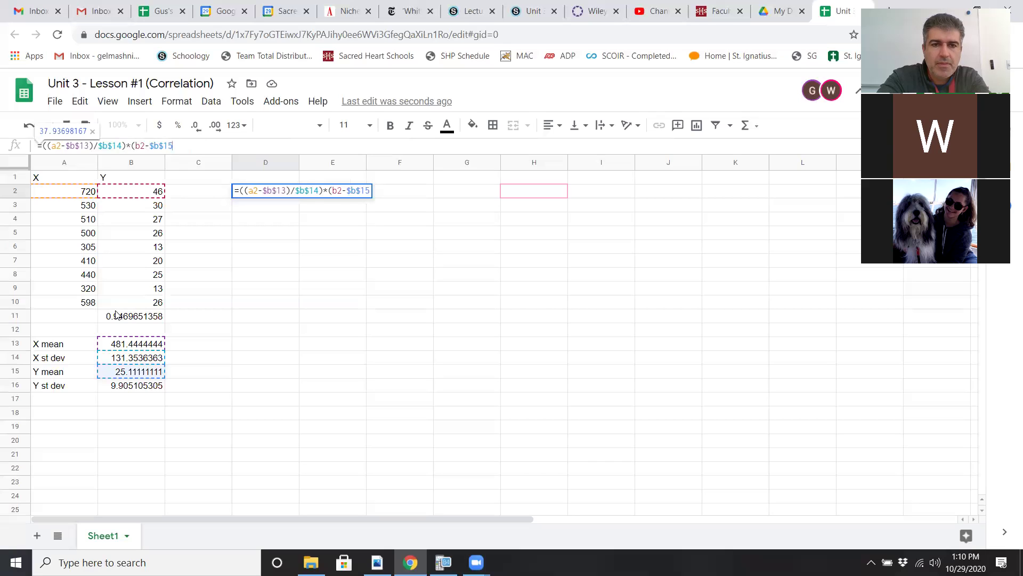
{"action": "type", "text": ")/"}
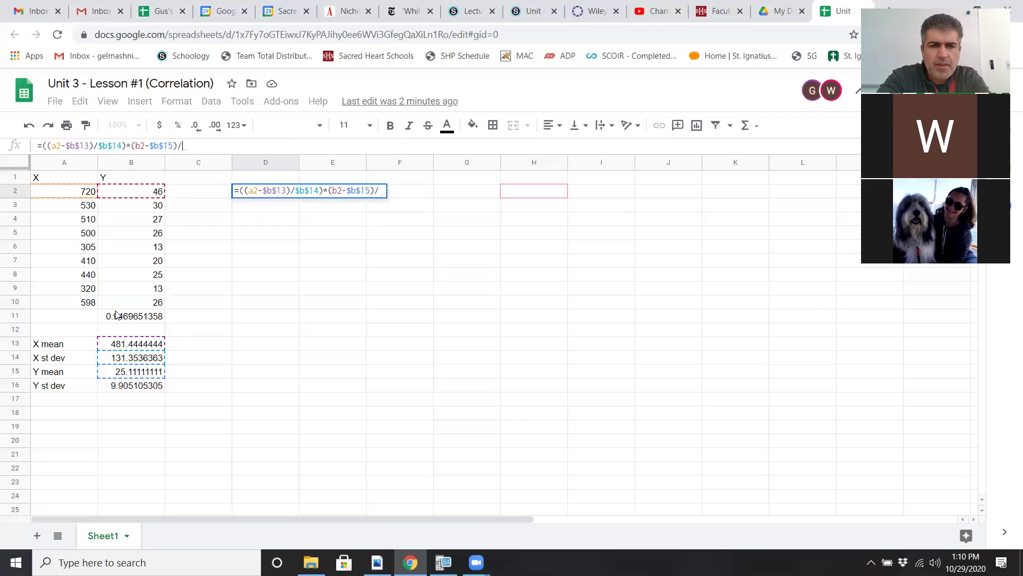
{"action": "type", "text": "$b$16"}
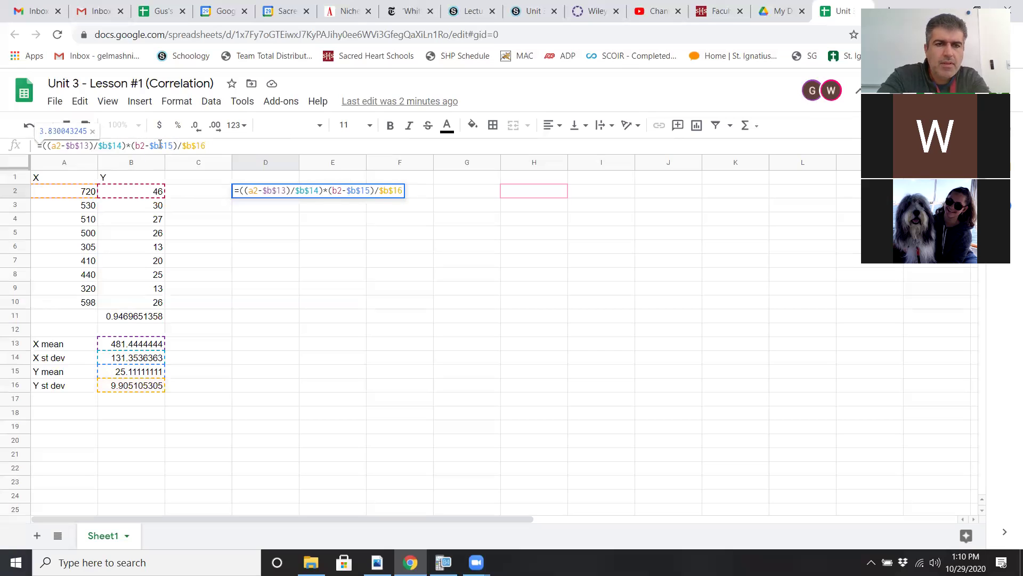
{"action": "left_click", "coordinate": [134, 145]}
{"action": "type", "text": "("}
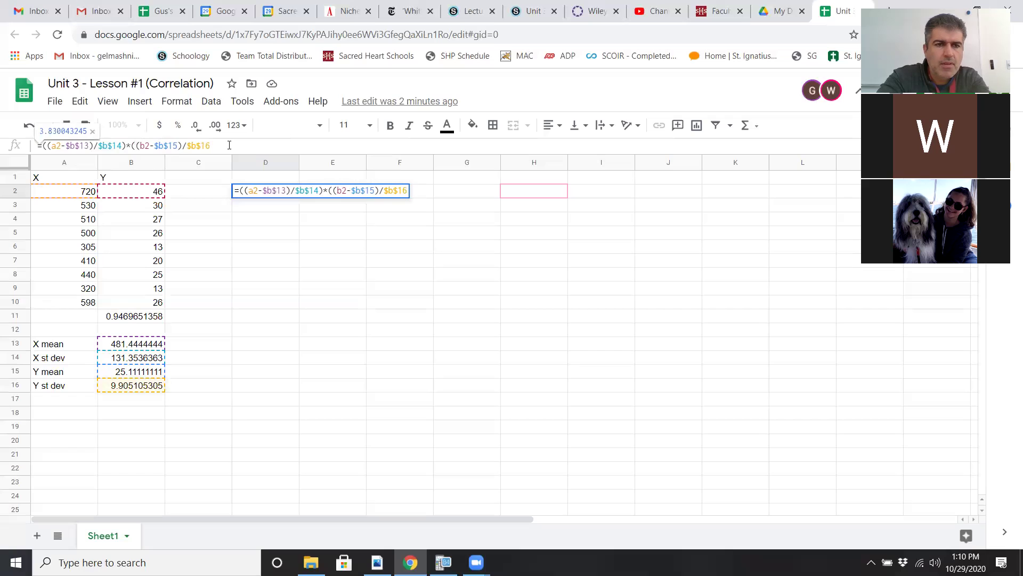
{"action": "left_click", "coordinate": [229, 146]}
{"action": "type", "text": ")"}
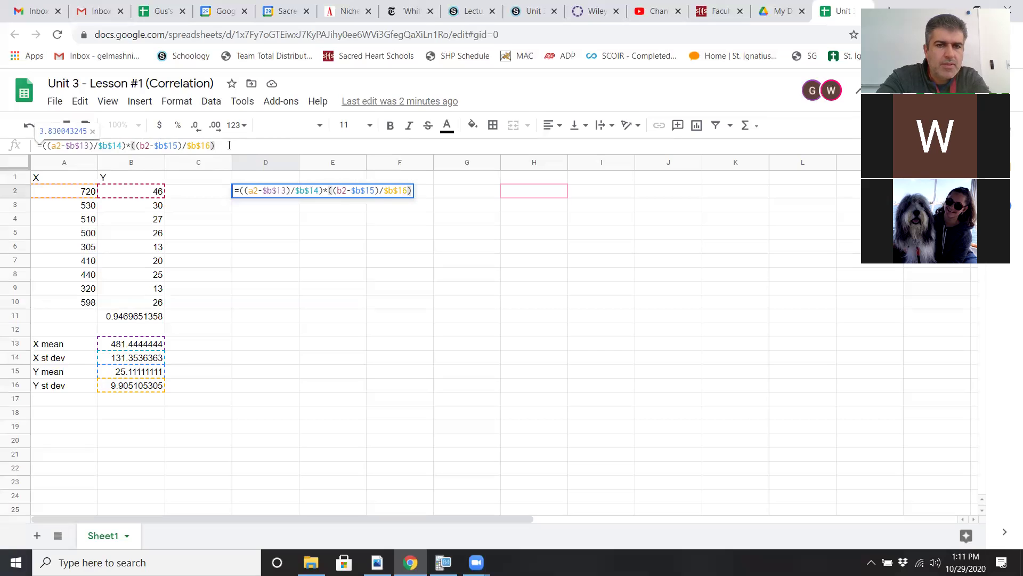
{"action": "key", "text": "Return"}
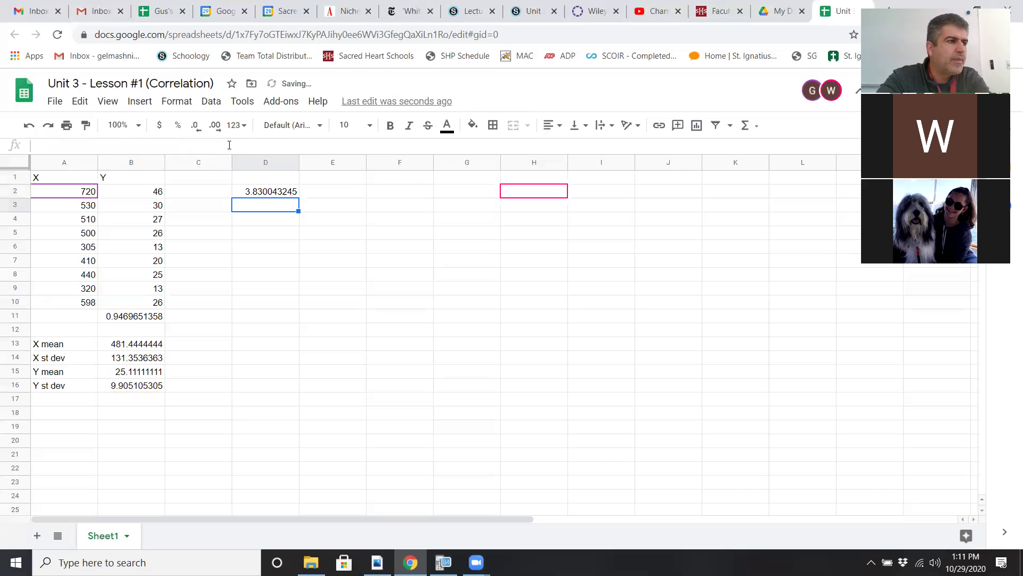
Step: Fill the product formula down to D10, enter =sum(D2:D10)/8 in D11, and compare with B11's CORREL
{"action": "left_click", "coordinate": [291, 193]}
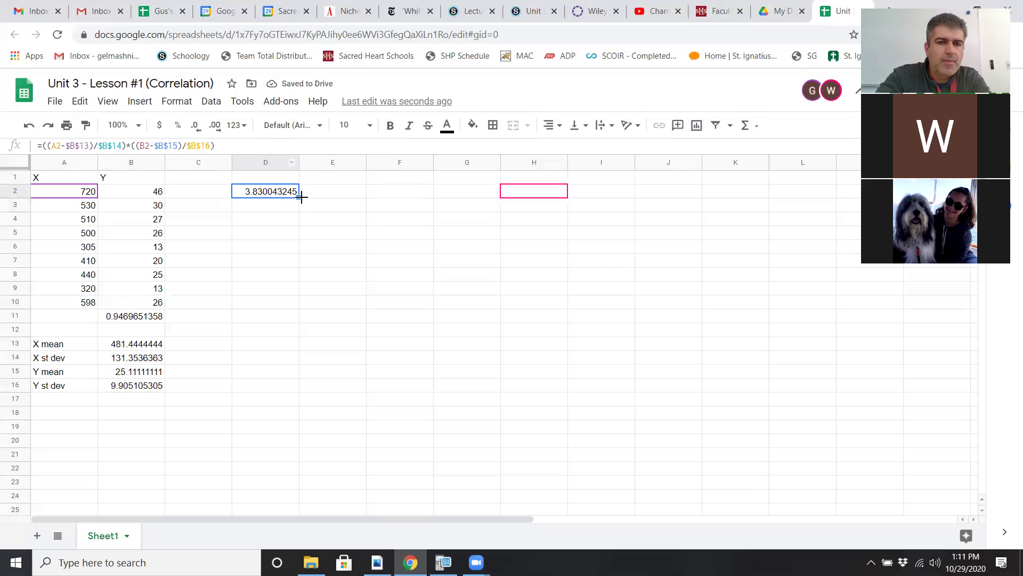
{"action": "left_click_drag", "start_coordinate": [296, 213], "coordinate": [304, 303]}
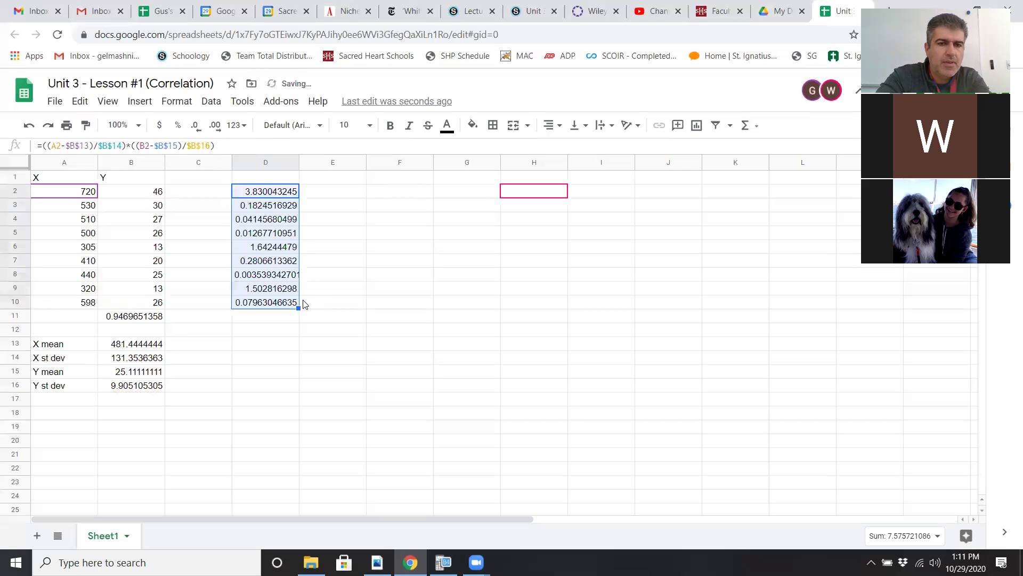
{"action": "left_click", "coordinate": [263, 317]}
{"action": "type", "text": "="}
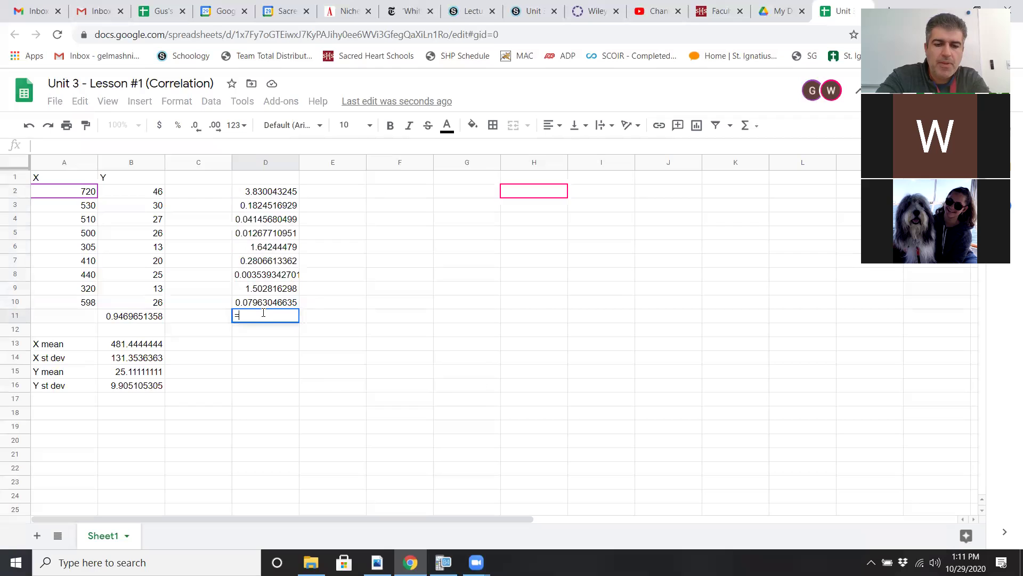
{"action": "type", "text": "sum"}
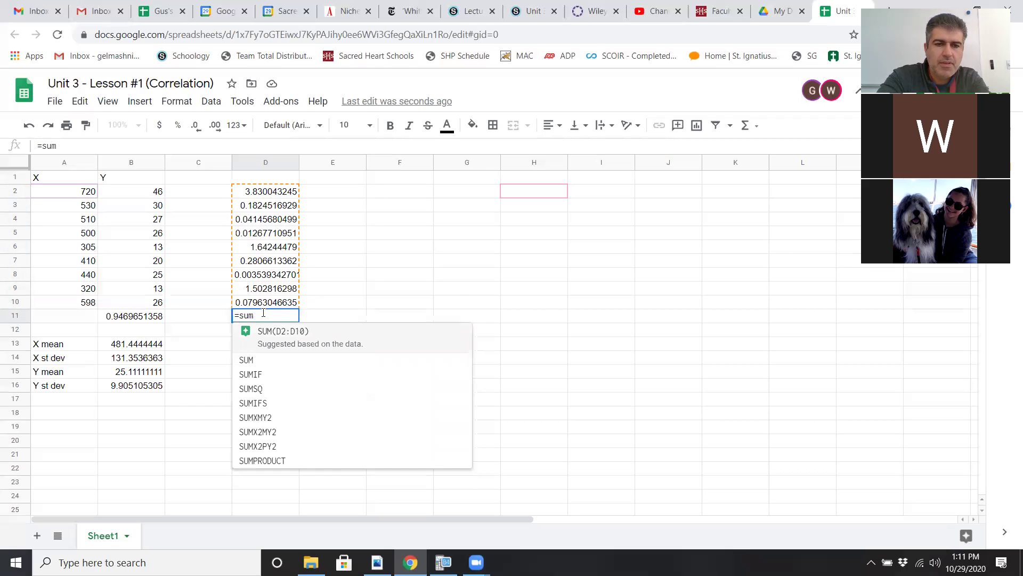
{"action": "type", "text": "("}
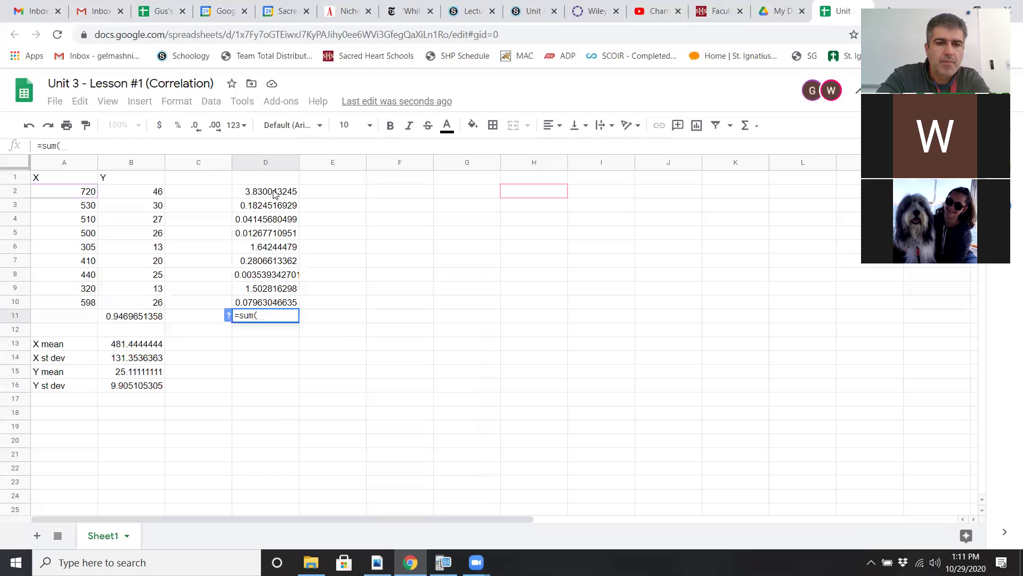
{"action": "left_click_drag", "start_coordinate": [273, 198], "coordinate": [268, 300]}
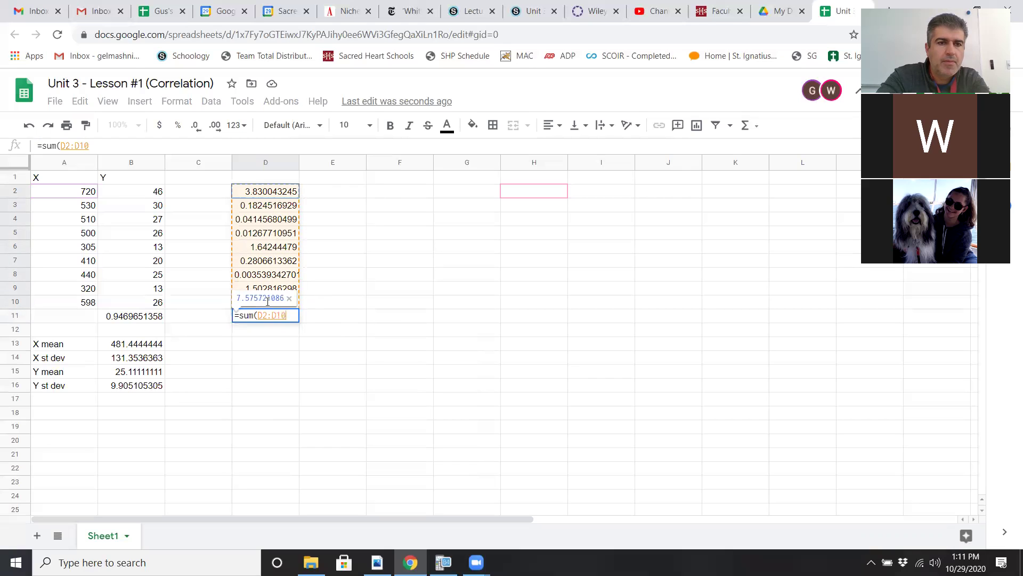
{"action": "left_click", "coordinate": [103, 146]}
{"action": "type", "text": ")/8"}
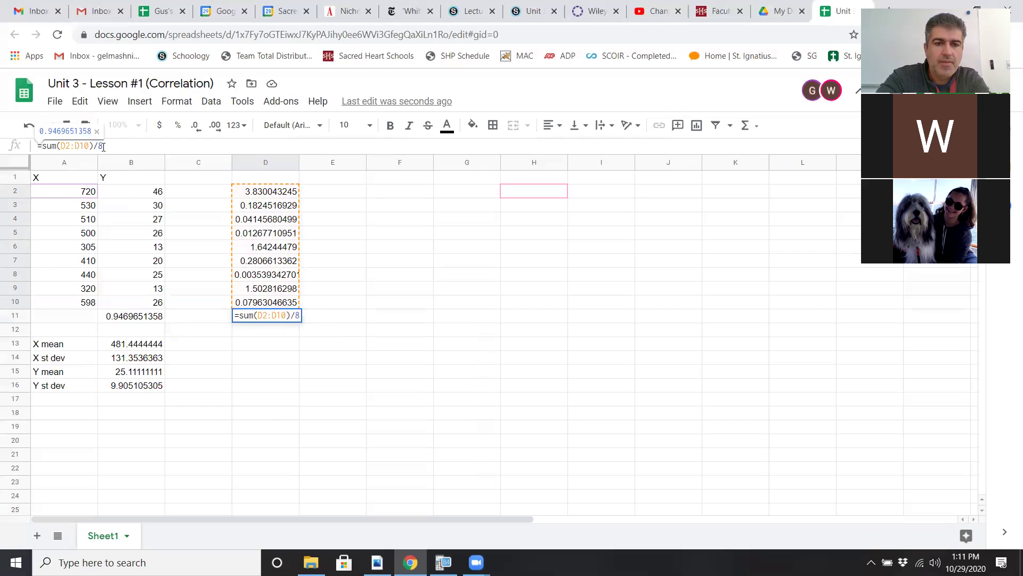
{"action": "key", "text": "Return"}
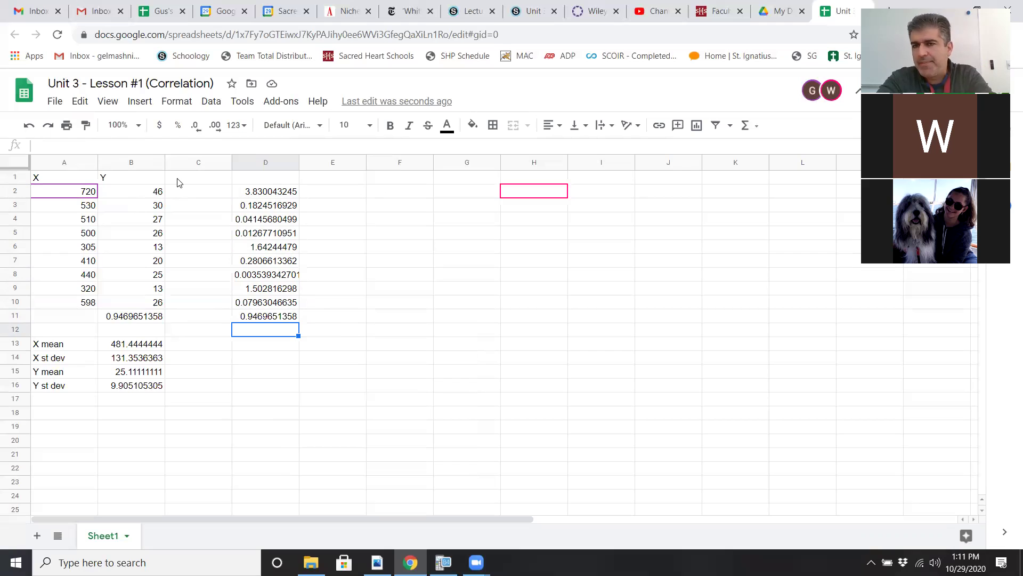
{"action": "left_click", "coordinate": [269, 192]}
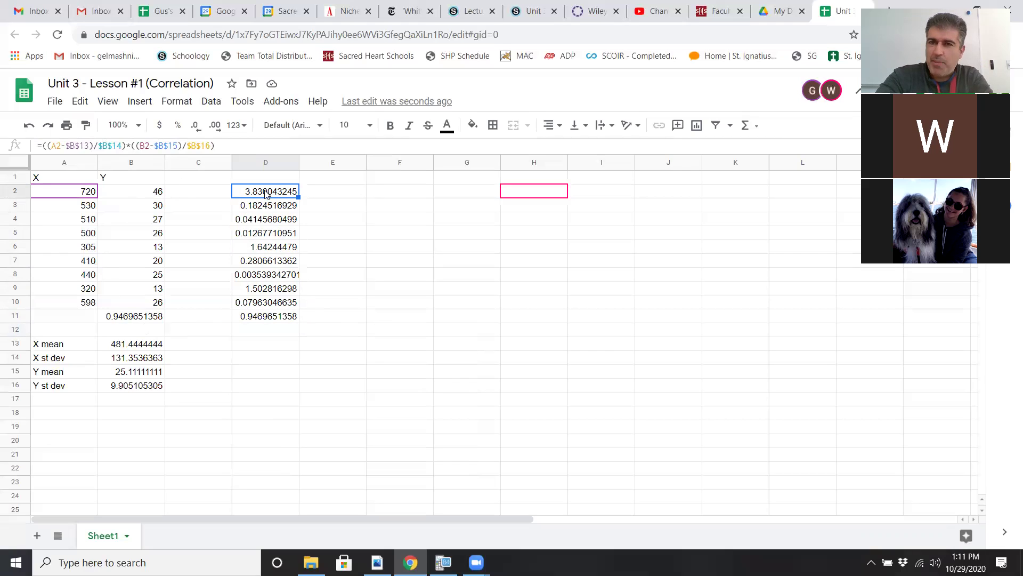
{"action": "left_click", "coordinate": [136, 318]}
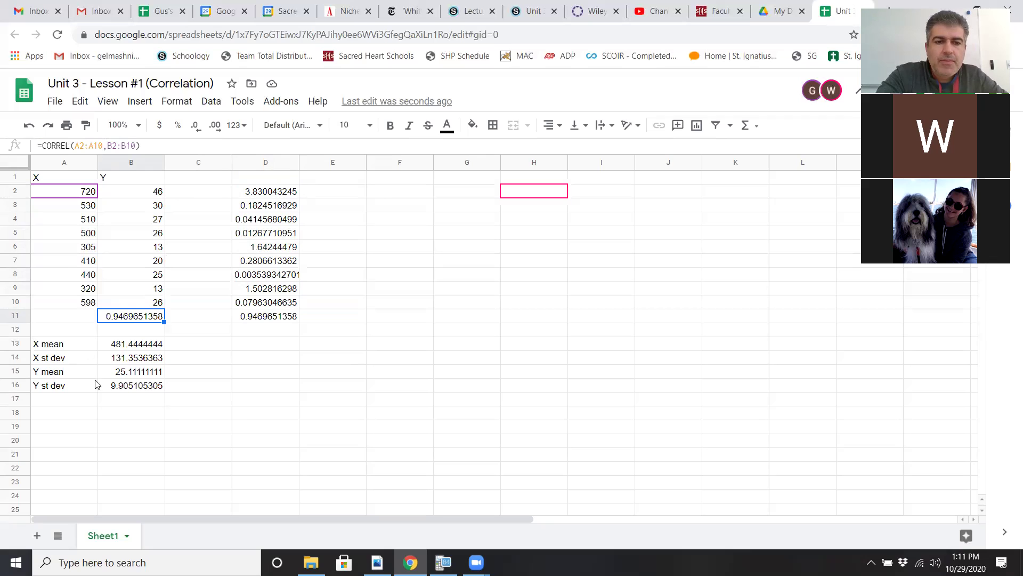
Step: Bring Acrobat Reader forward at page 4's Technology Notes showing the LinReg screenshots and r = .9961164902
{"action": "left_click", "coordinate": [377, 562]}
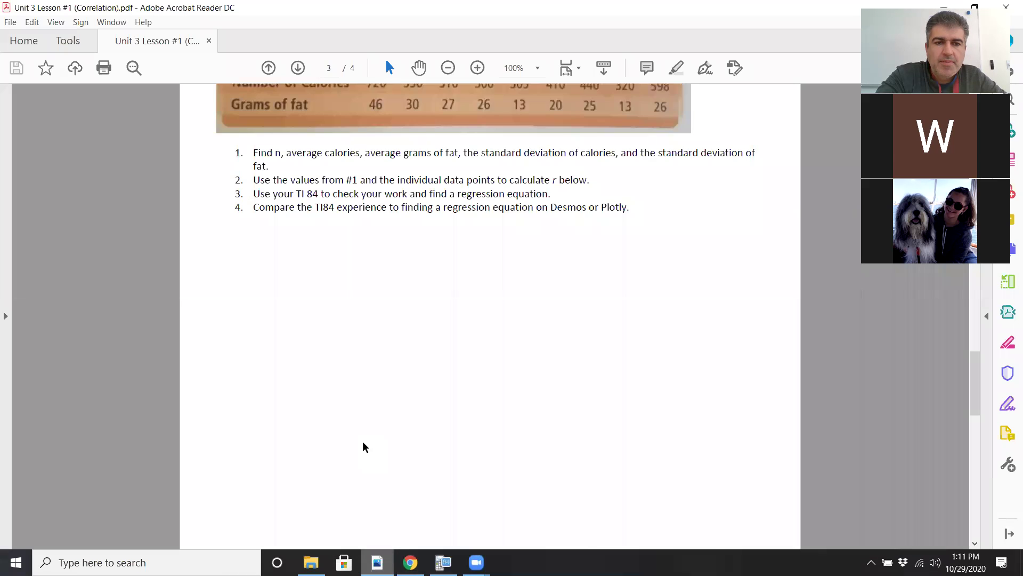
{"action": "scroll", "coordinate": [356, 440], "scroll_direction": "down", "scroll_amount": 10}
{"action": "scroll", "coordinate": [355, 440], "scroll_direction": "down", "scroll_amount": 1}
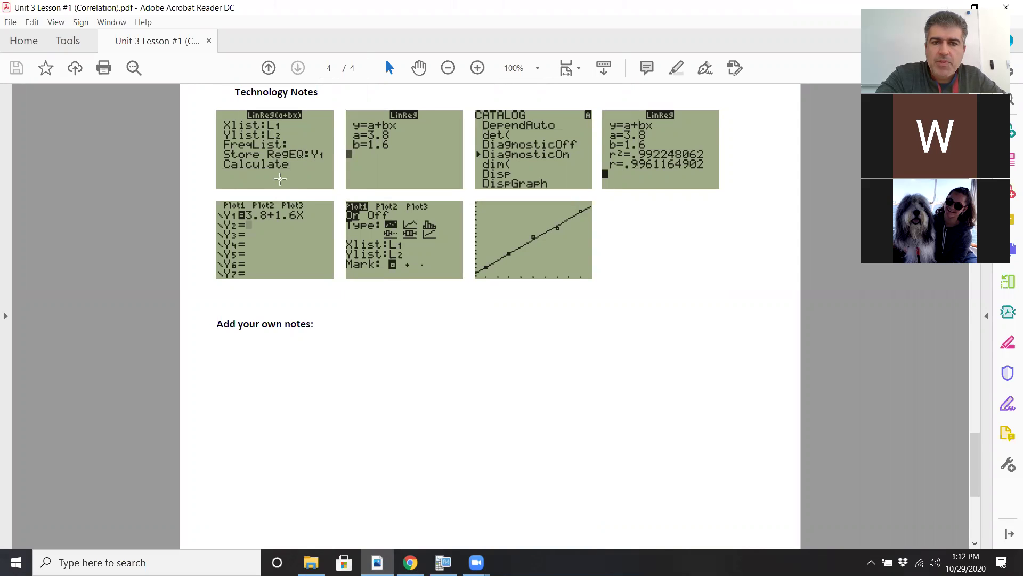
{"action": "scroll", "coordinate": [279, 178], "scroll_direction": "up", "scroll_amount": 1}
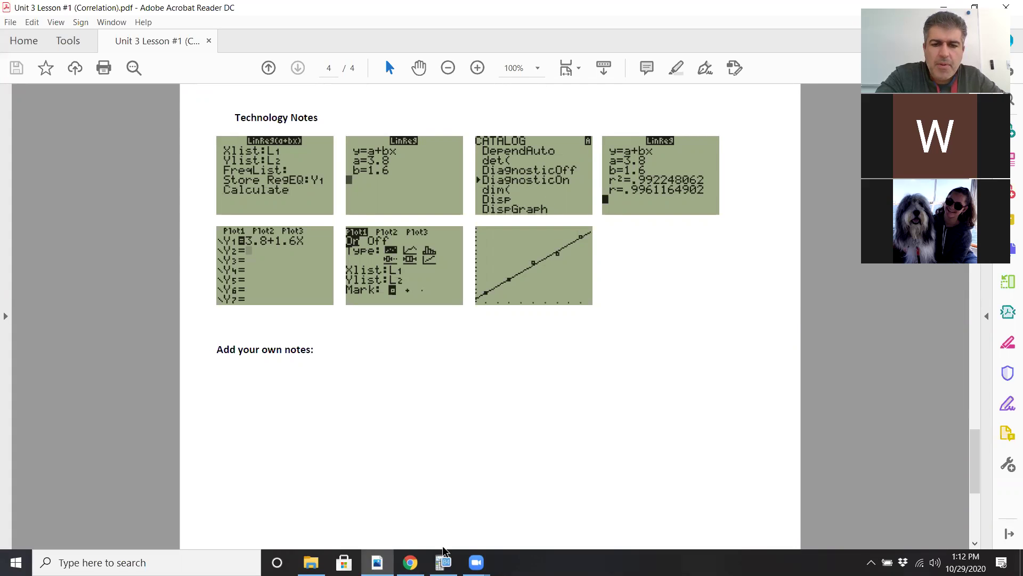
Step: Clear the calculator home screen and scroll the CATALOG down to DiagnosticOn
{"action": "left_click", "coordinate": [444, 562]}
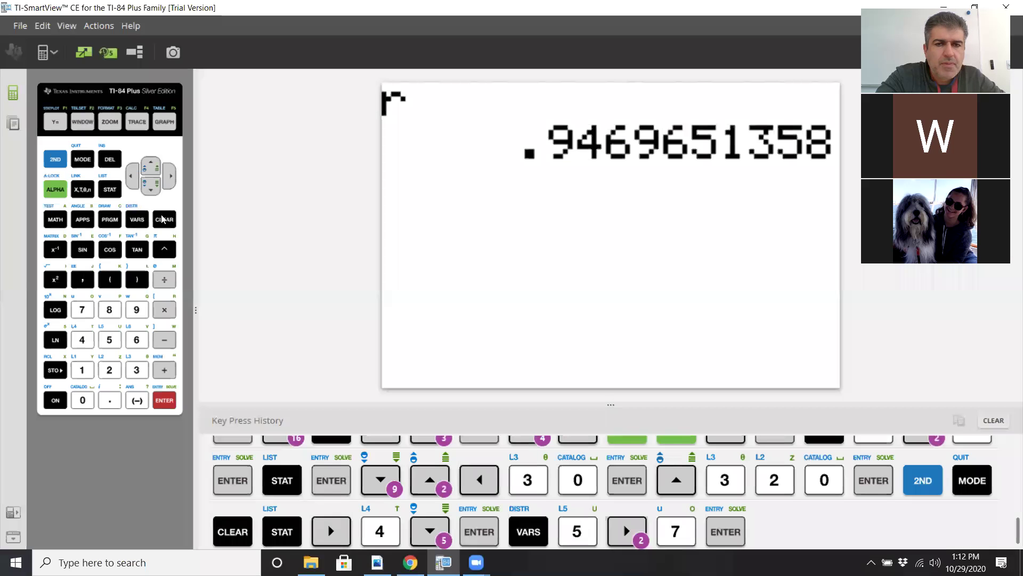
{"action": "left_click", "coordinate": [164, 219]}
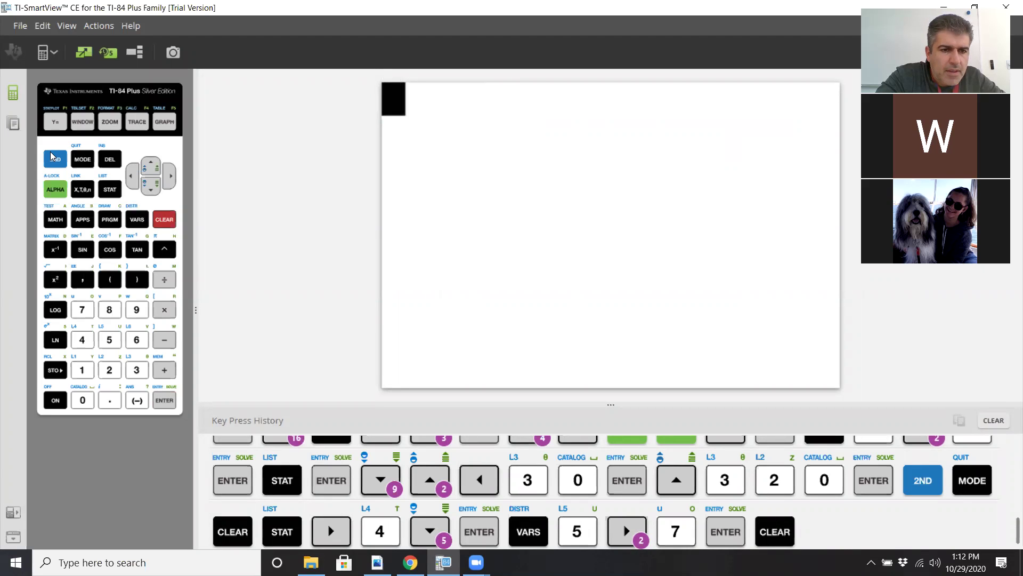
{"action": "left_click", "coordinate": [56, 159]}
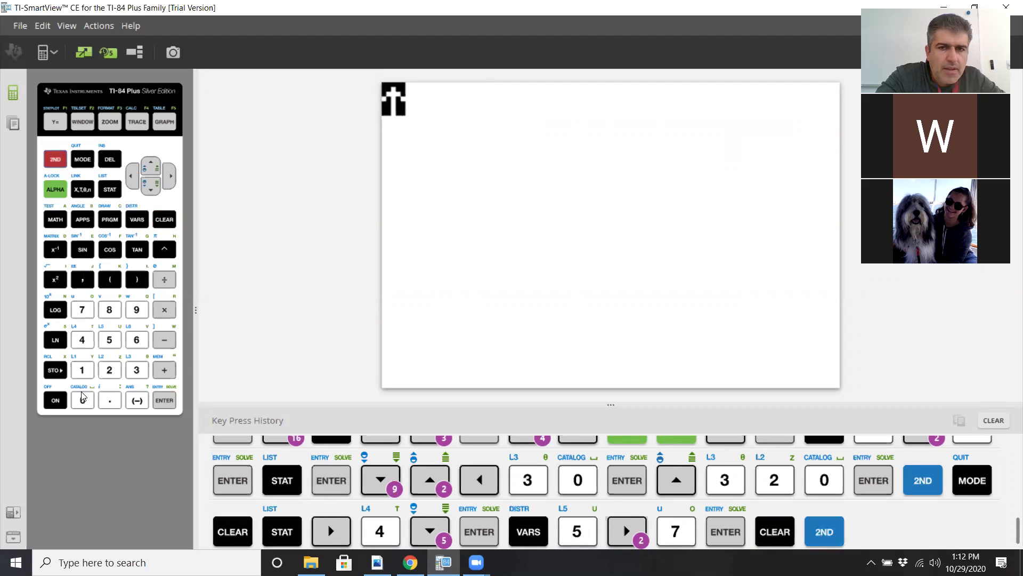
{"action": "key", "text": "0"}
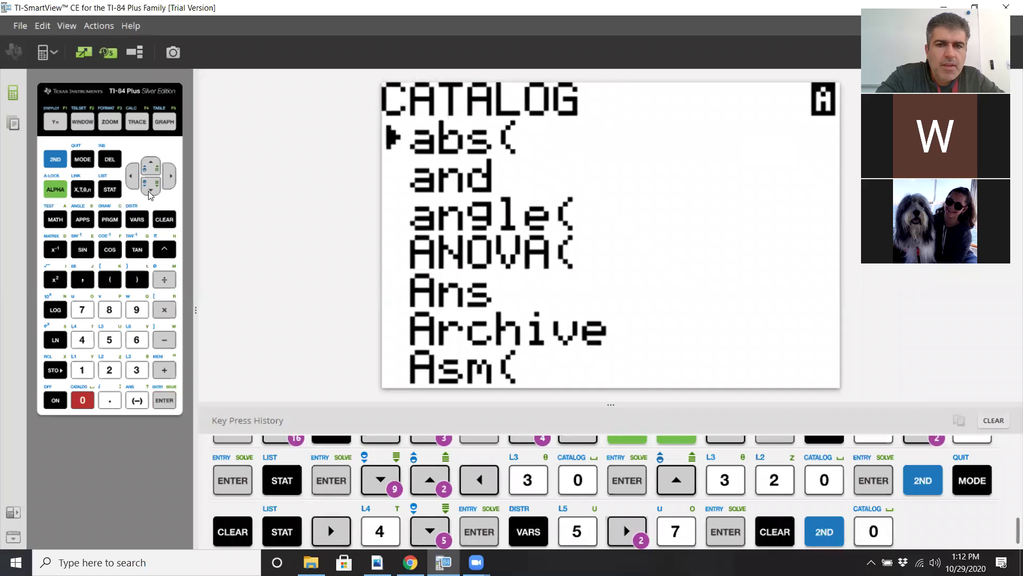
{"action": "left_click", "coordinate": [151, 187]}
{"action": "left_click", "coordinate": [151, 188]}
{"action": "left_click", "coordinate": [150, 188]}
{"action": "double_click", "coordinate": [150, 187]}
{"action": "double_click", "coordinate": [151, 187]}
{"action": "double_click", "coordinate": [150, 187]}
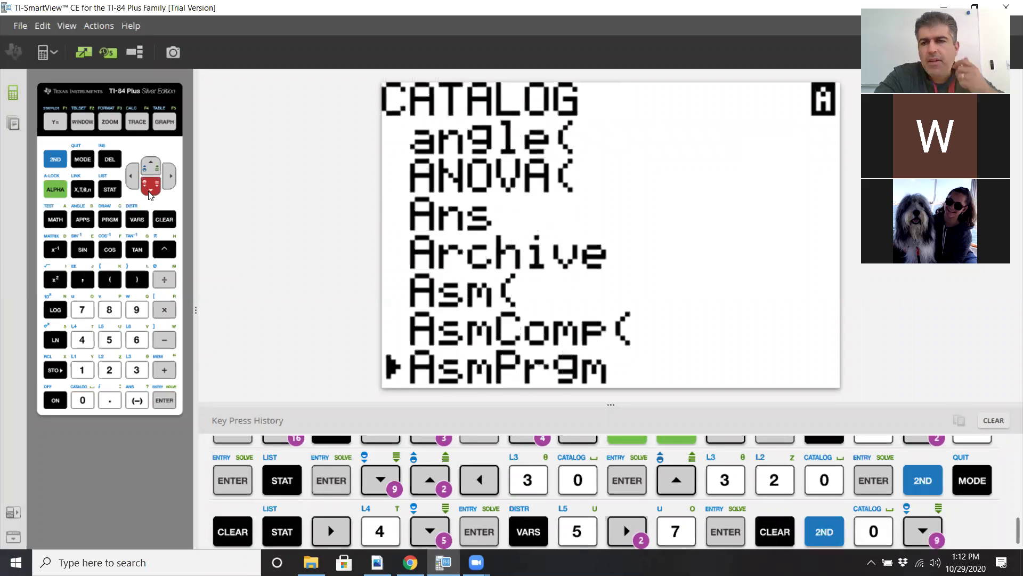
{"action": "double_click", "coordinate": [150, 188]}
{"action": "left_click", "coordinate": [150, 187]}
{"action": "double_click", "coordinate": [149, 193]}
{"action": "double_click", "coordinate": [149, 192]}
{"action": "left_click", "coordinate": [149, 192]}
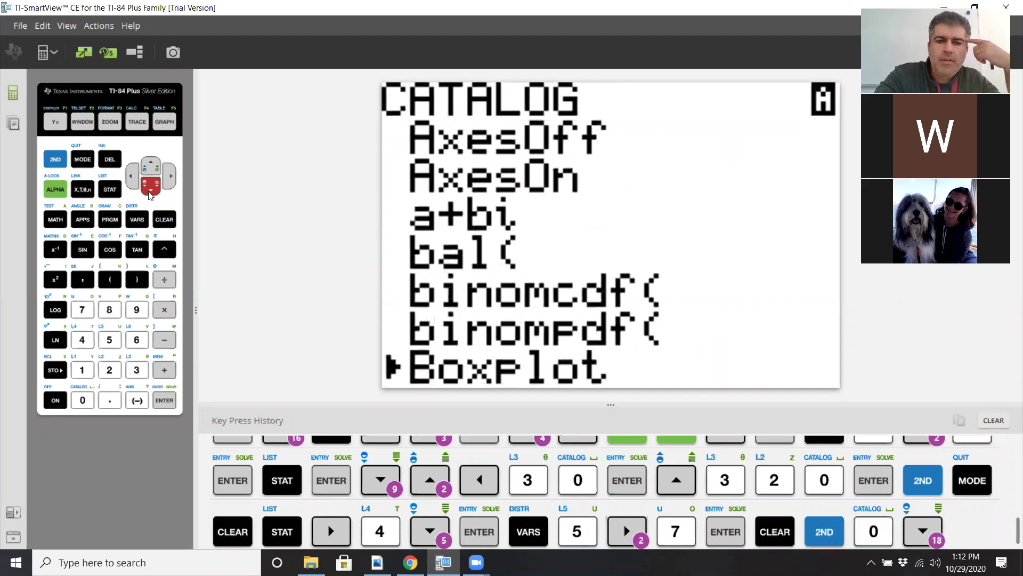
{"action": "double_click", "coordinate": [149, 193]}
{"action": "double_click", "coordinate": [149, 193]}
{"action": "left_click", "coordinate": [149, 193]}
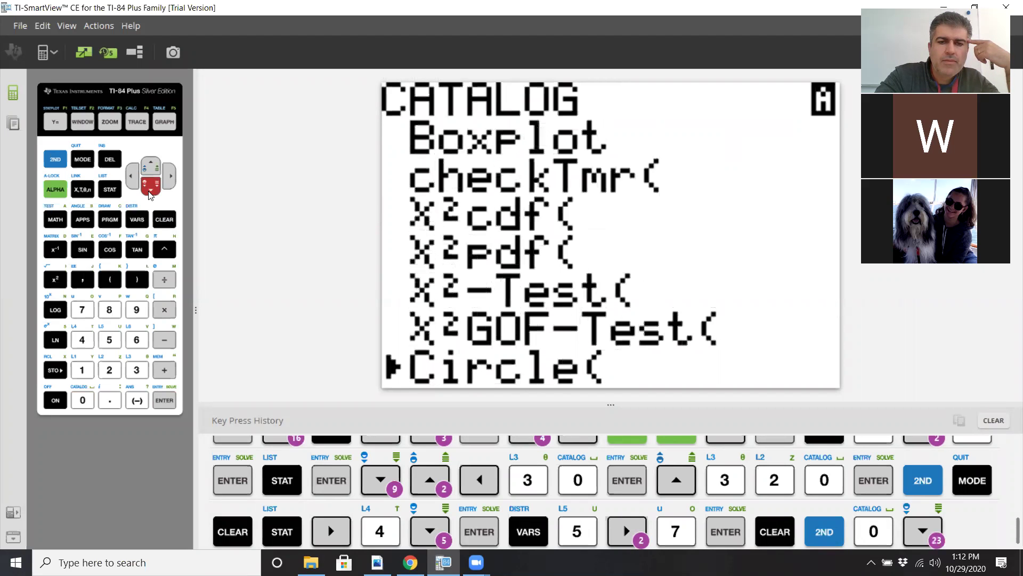
{"action": "left_click", "coordinate": [151, 187]}
{"action": "double_click", "coordinate": [150, 194]}
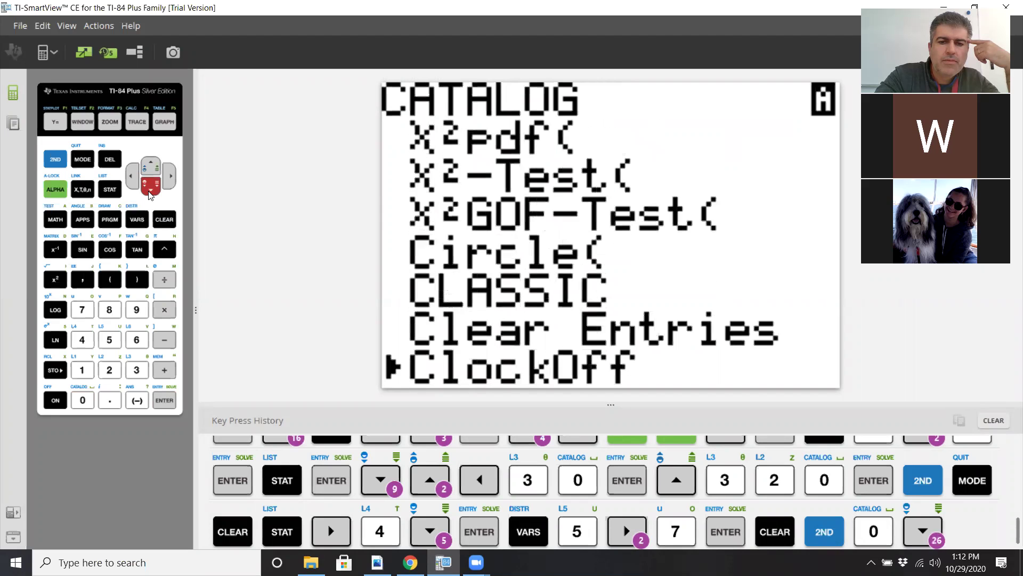
{"action": "double_click", "coordinate": [150, 193]}
{"action": "double_click", "coordinate": [151, 193]}
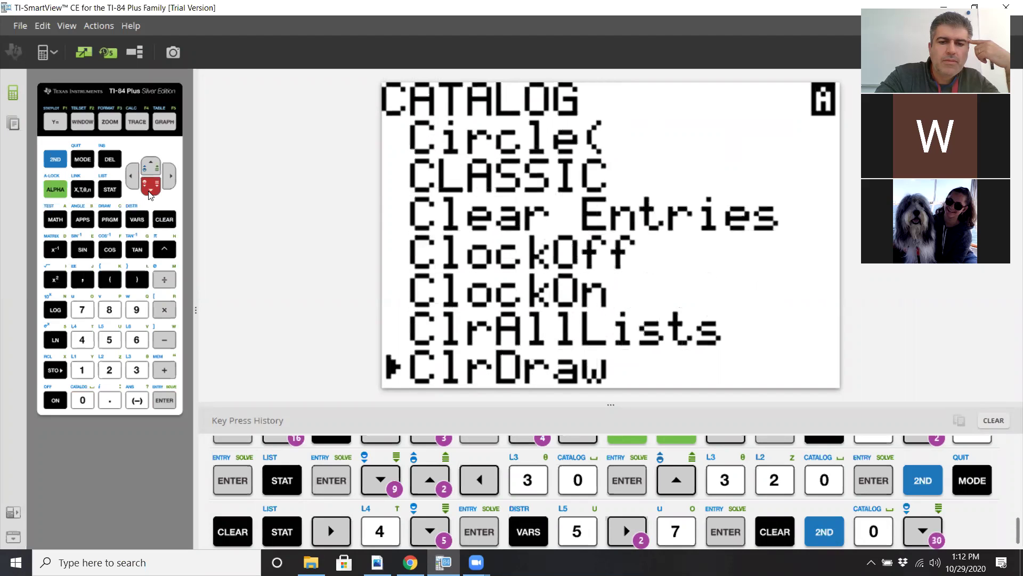
{"action": "left_click", "coordinate": [151, 193]}
{"action": "triple_click", "coordinate": [150, 192]}
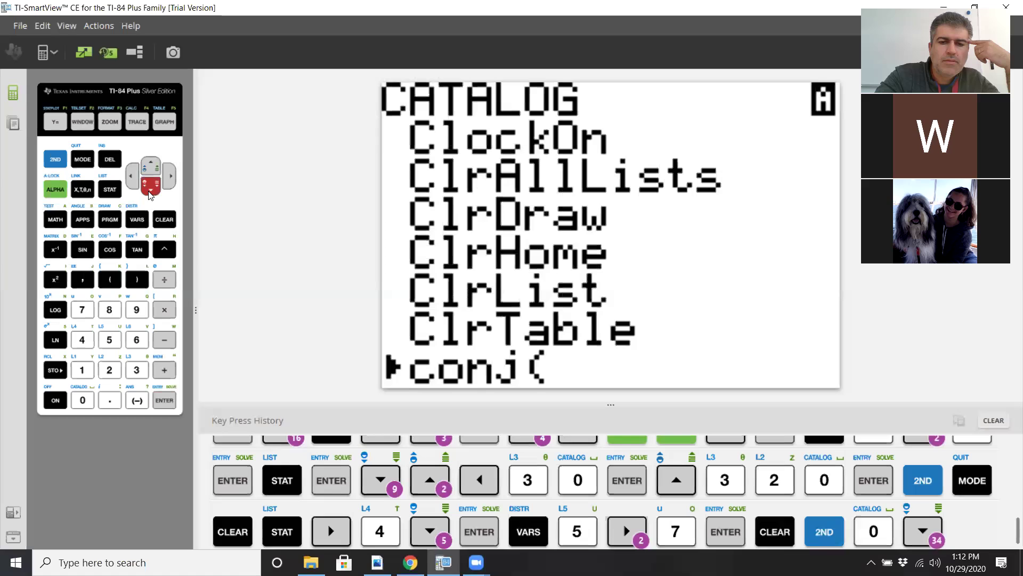
{"action": "triple_click", "coordinate": [151, 193]}
{"action": "double_click", "coordinate": [150, 193]}
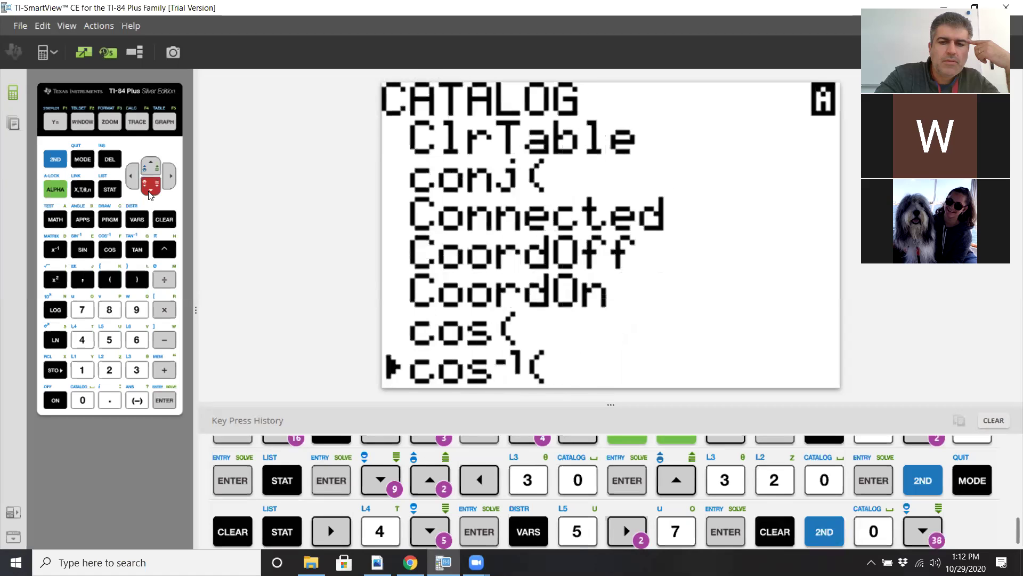
{"action": "triple_click", "coordinate": [151, 193]}
{"action": "left_click", "coordinate": [150, 193]}
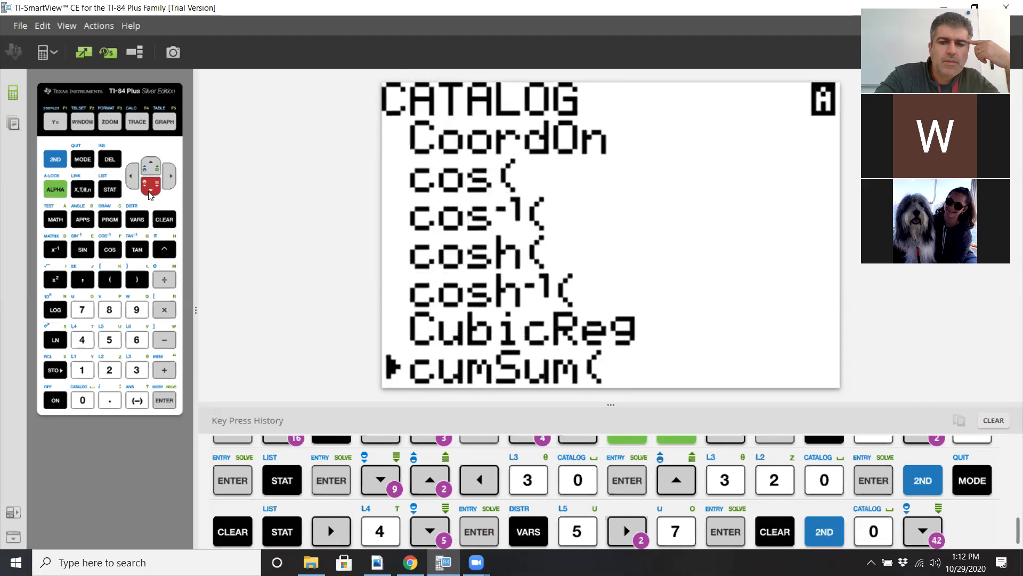
{"action": "double_click", "coordinate": [150, 193]}
{"action": "left_click", "coordinate": [150, 193]}
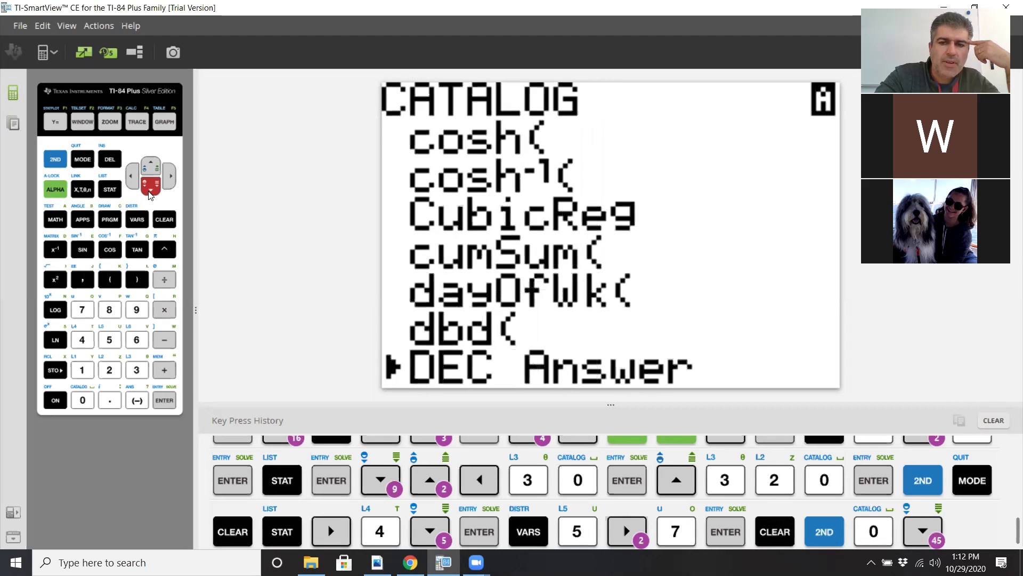
{"action": "left_click", "coordinate": [150, 193]}
{"action": "double_click", "coordinate": [150, 193]}
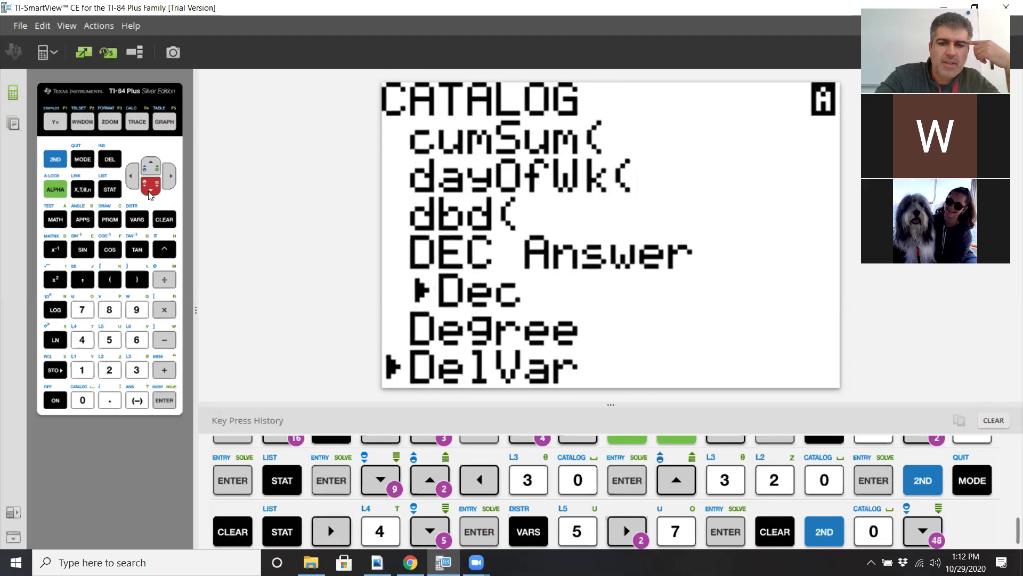
{"action": "left_click", "coordinate": [150, 193]}
{"action": "double_click", "coordinate": [150, 193]}
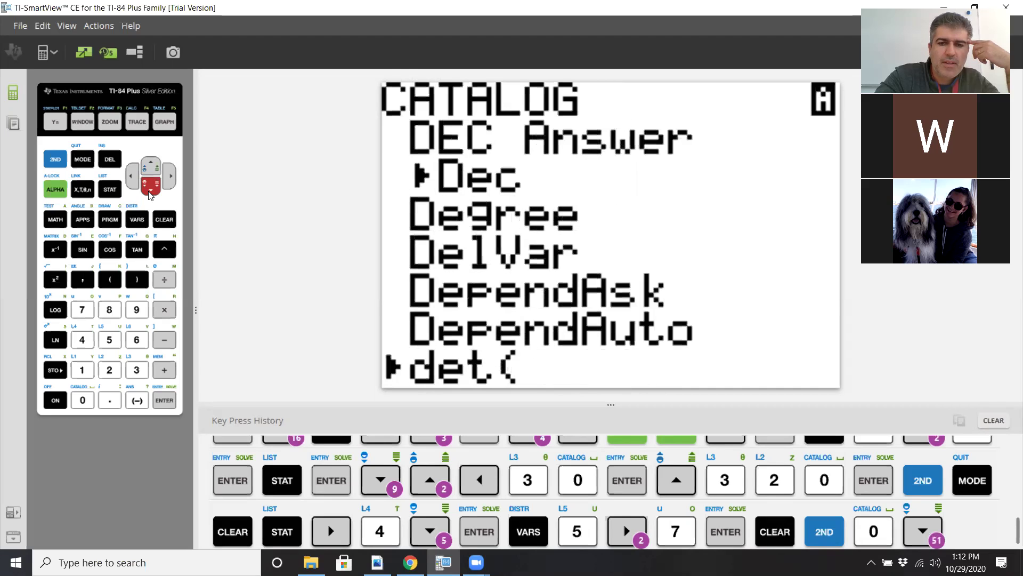
{"action": "double_click", "coordinate": [150, 193]}
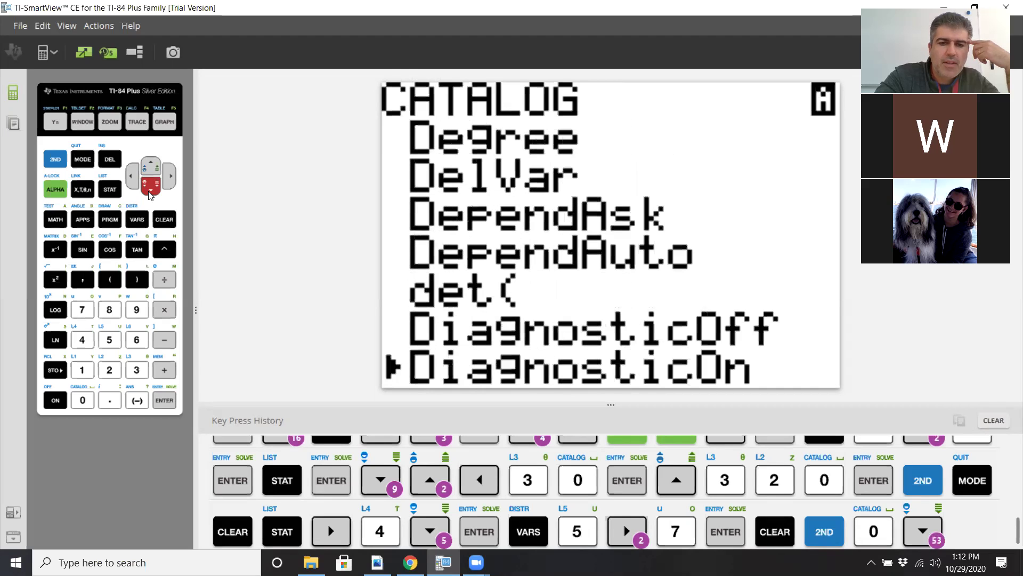
Step: Paste and run DiagnosticOn so the calculator returns Done
{"action": "left_click", "coordinate": [159, 400]}
{"action": "left_click", "coordinate": [159, 400]}
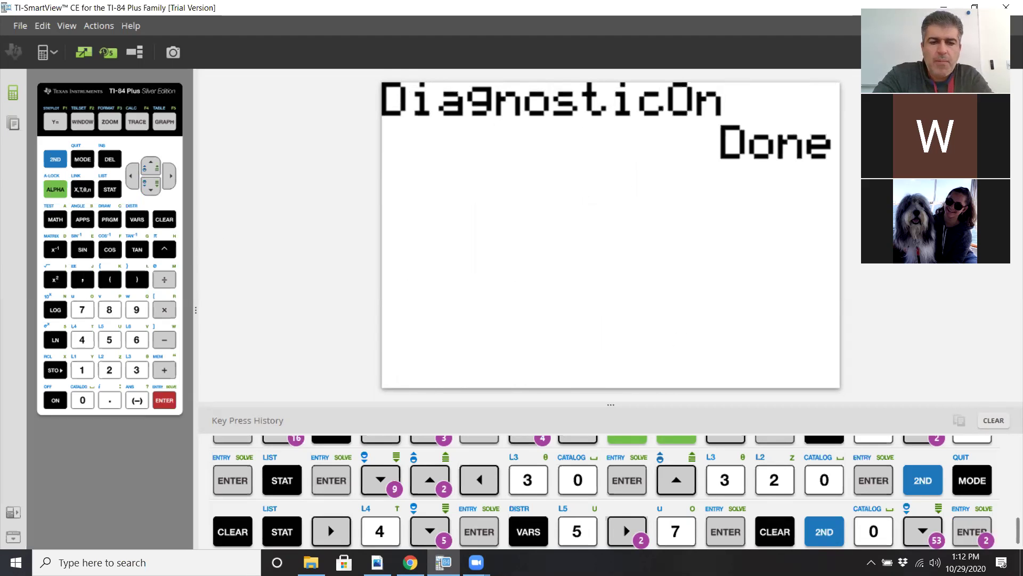
{"action": "key", "text": "alt+Tab"}
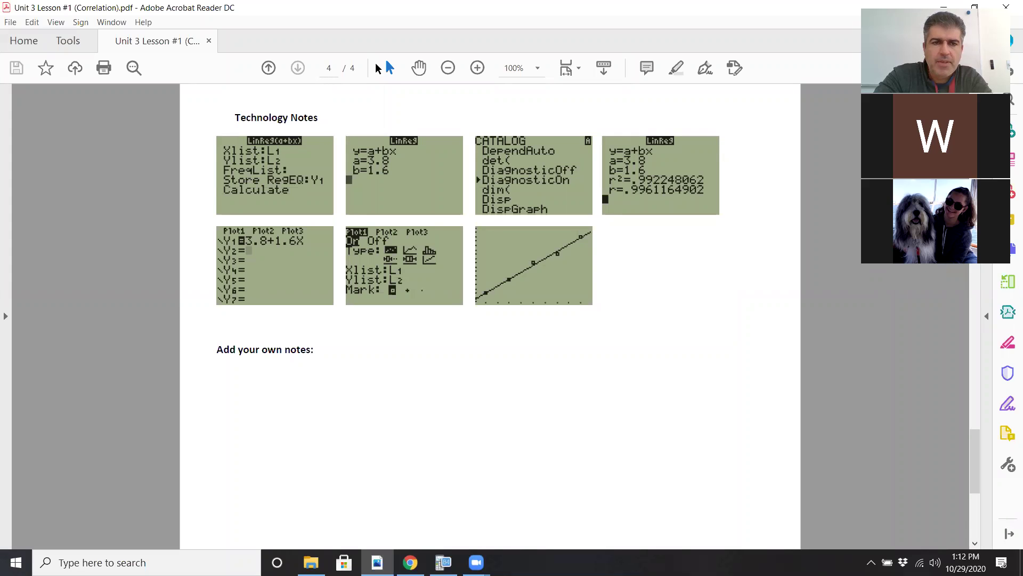
Step: Ink a 'STAT CALC Option 4' reminder and a note above the catalog screenshot
{"action": "mouse_move", "coordinate": [235, 99]}
{"action": "left_mouse_down"}
{"action": "mouse_move", "coordinate": [312, 102]}
{"action": "mouse_move", "coordinate": [257, 125]}
{"action": "mouse_move", "coordinate": [292, 113]}
{"action": "mouse_move", "coordinate": [278, 133]}
{"action": "mouse_move", "coordinate": [320, 114]}
{"action": "mouse_move", "coordinate": [312, 128]}
{"action": "mouse_move", "coordinate": [337, 118]}
{"action": "left_mouse_up"}
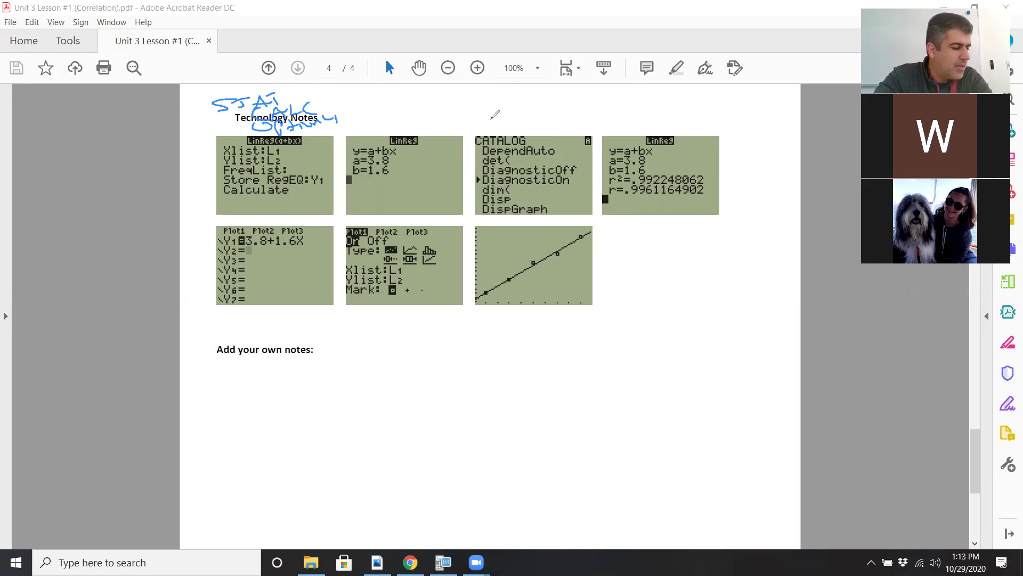
{"action": "mouse_move", "coordinate": [486, 117]}
{"action": "left_mouse_down"}
{"action": "mouse_move", "coordinate": [527, 103]}
{"action": "mouse_move", "coordinate": [533, 114]}
{"action": "left_mouse_up"}
{"action": "left_click_drag", "start_coordinate": [543, 99], "coordinate": [557, 115]}
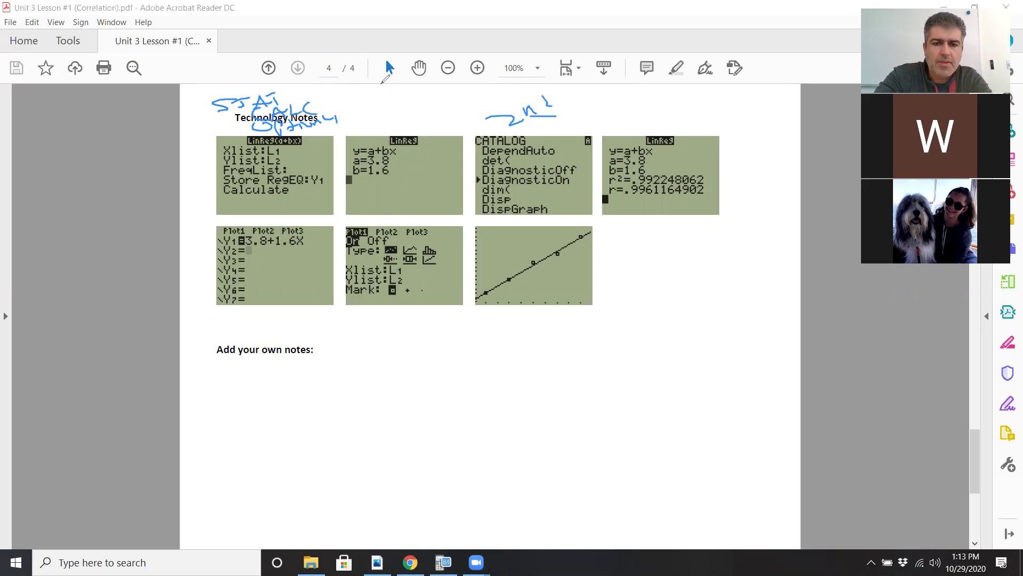
{"action": "left_click", "coordinate": [443, 562]}
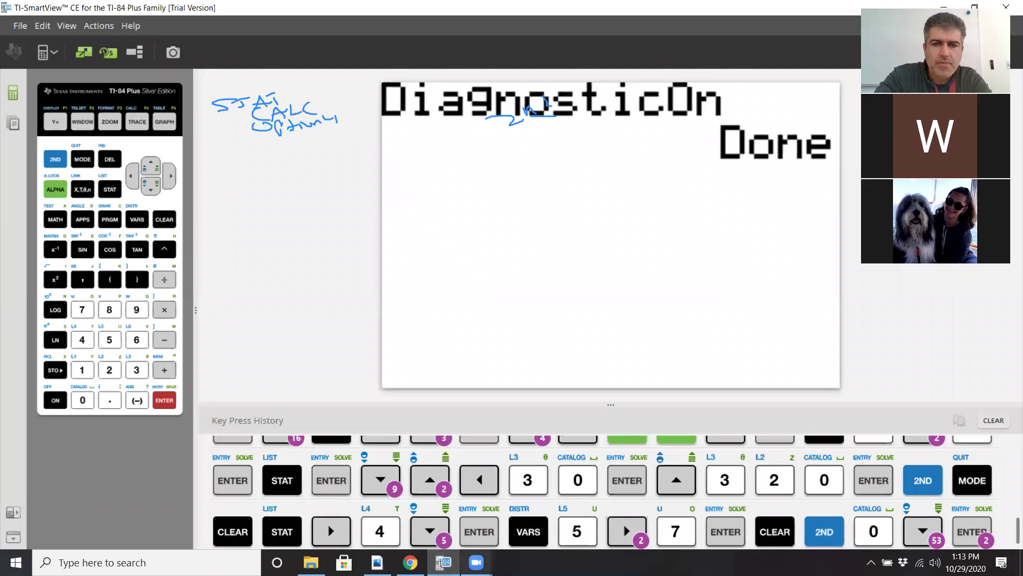
{"action": "left_click", "coordinate": [377, 562]}
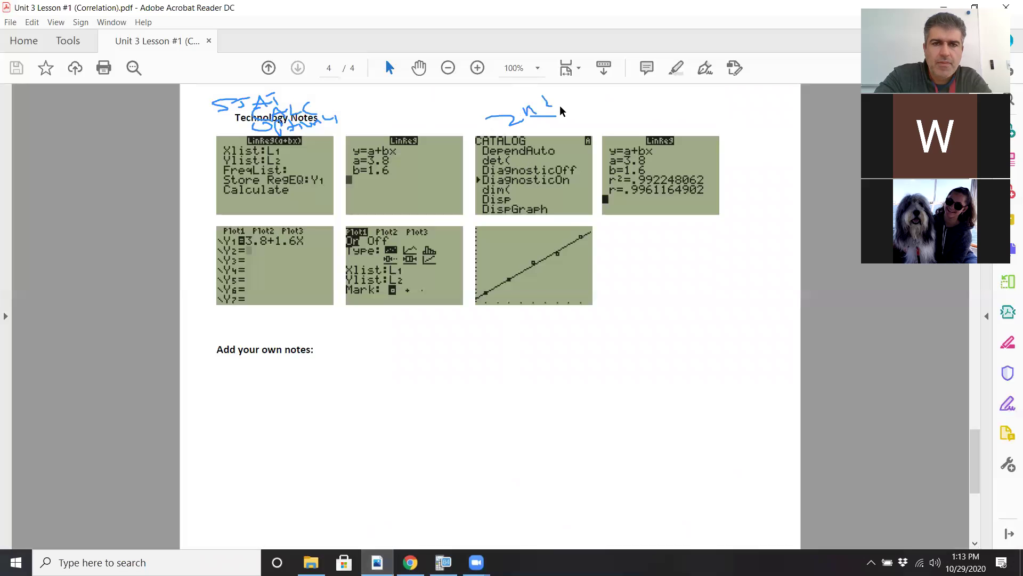
Step: Circle the LinReg header and the r² and r values in the screenshot output
{"action": "mouse_move", "coordinate": [551, 115]}
{"action": "left_mouse_down"}
{"action": "mouse_move", "coordinate": [552, 131]}
{"action": "mouse_move", "coordinate": [589, 110]}
{"action": "mouse_move", "coordinate": [577, 103]}
{"action": "left_mouse_up"}
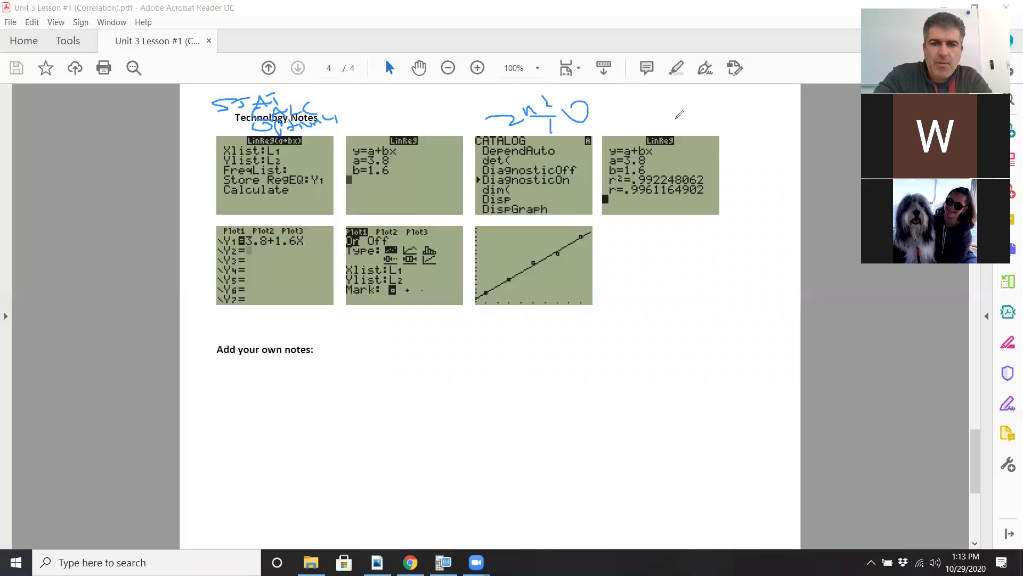
{"action": "left_click_drag", "start_coordinate": [665, 126], "coordinate": [688, 122]}
{"action": "mouse_move", "coordinate": [642, 167]}
{"action": "left_mouse_down"}
{"action": "mouse_move", "coordinate": [733, 180]}
{"action": "mouse_move", "coordinate": [622, 176]}
{"action": "left_mouse_up"}
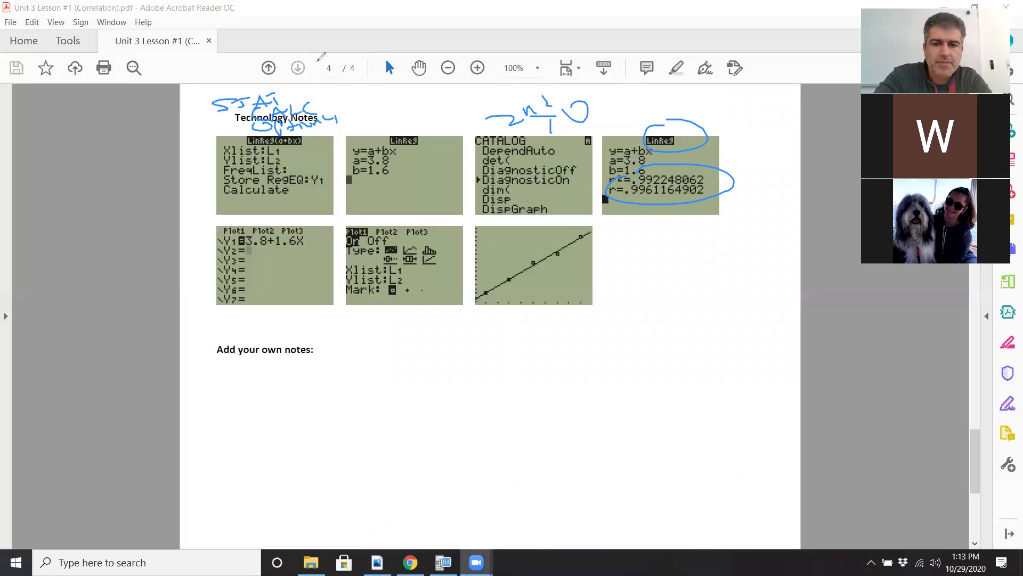
{"action": "key", "text": "alt+Tab"}
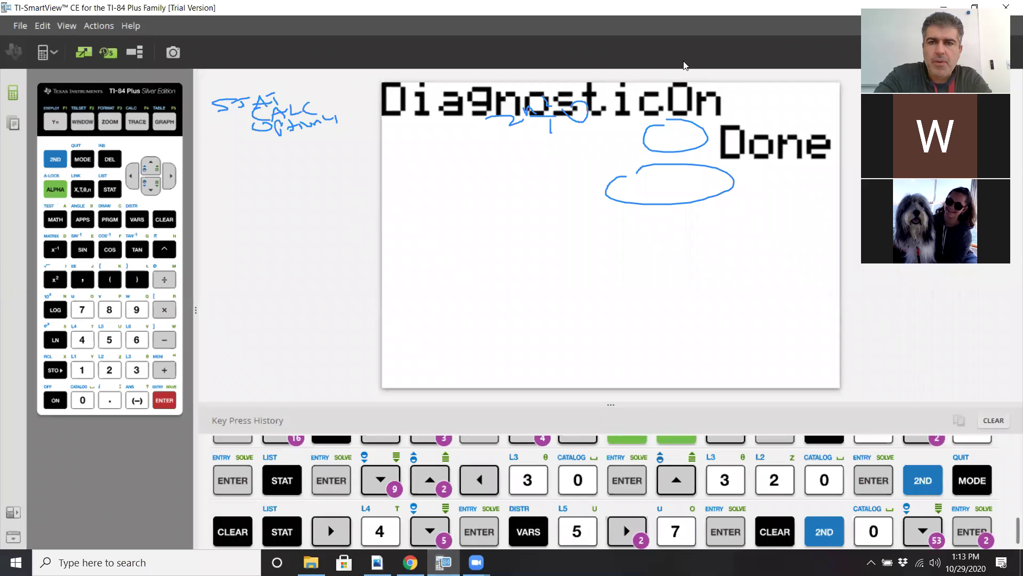
Step: Start STAT CALC 4:LinReg(ax+b) with Xlist L1 and Ylist L2
{"action": "left_click", "coordinate": [164, 219]}
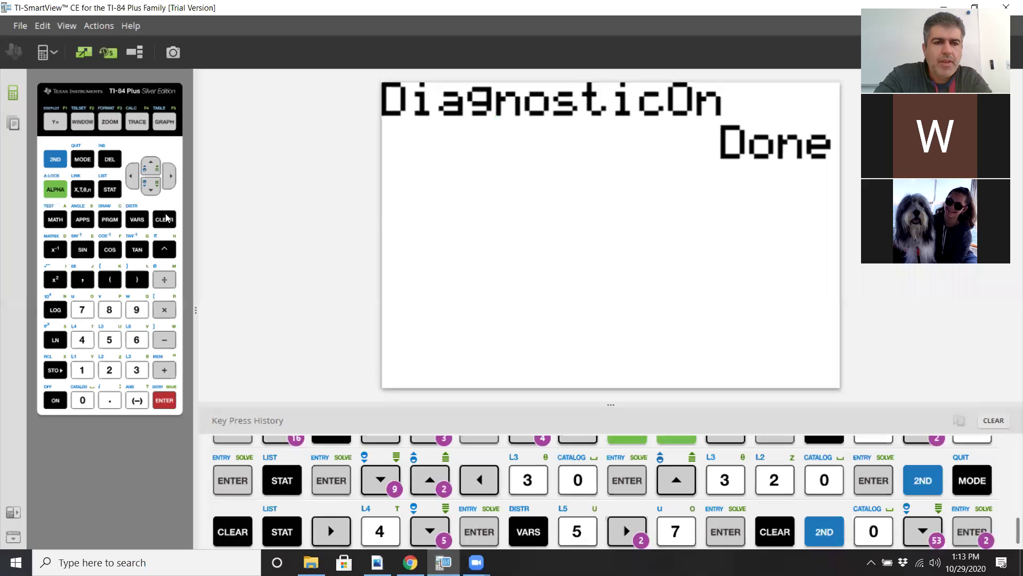
{"action": "left_click", "coordinate": [104, 190]}
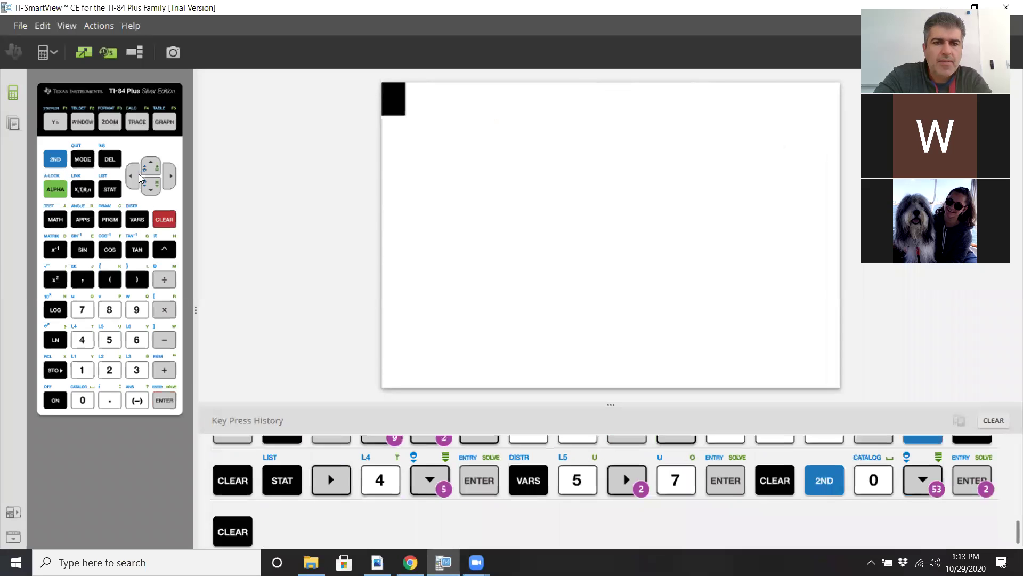
{"action": "left_click", "coordinate": [171, 176]}
{"action": "left_click", "coordinate": [83, 344]}
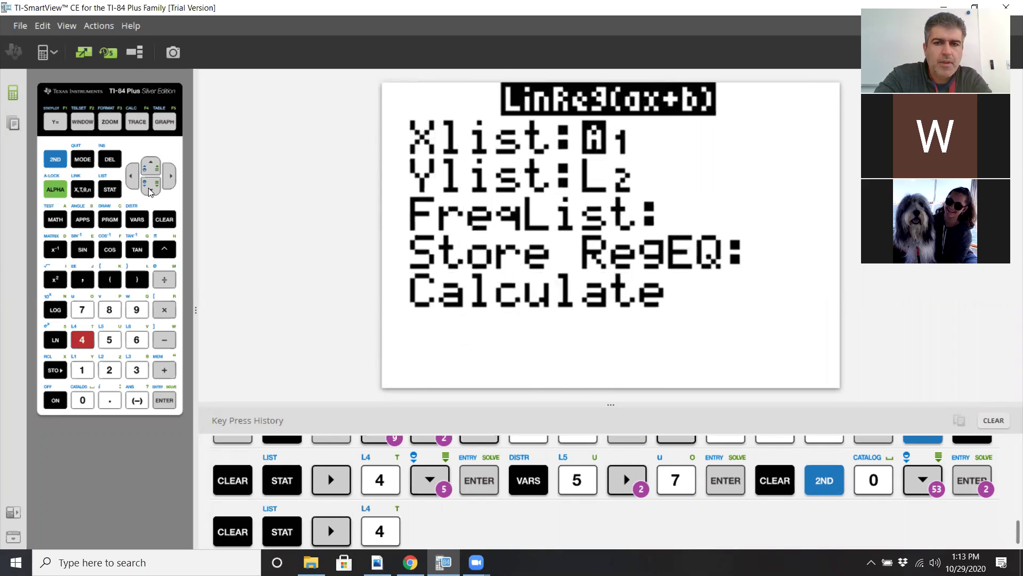
{"action": "left_click", "coordinate": [149, 186]}
{"action": "double_click", "coordinate": [150, 191]}
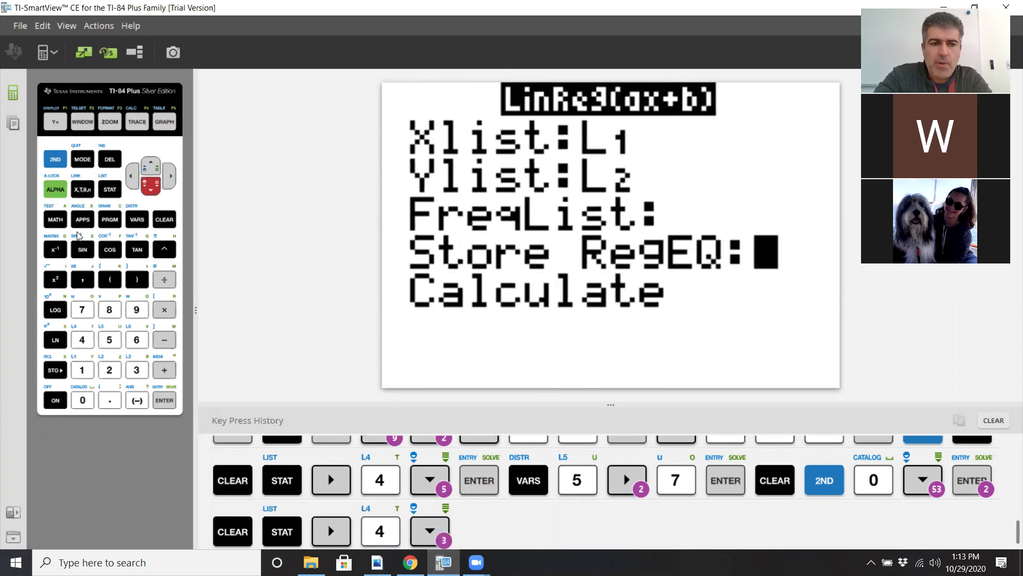
Step: Store the regression in Y1 and calculate: a=.071408677, b=-9.268199718, r=.9469651358
{"action": "left_click", "coordinate": [56, 190]}
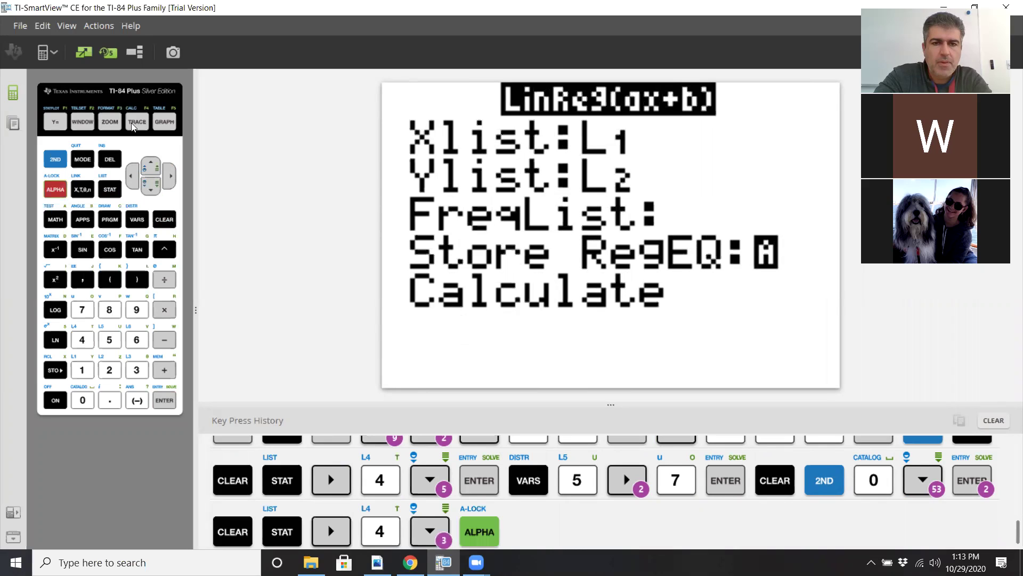
{"action": "left_click", "coordinate": [133, 124]}
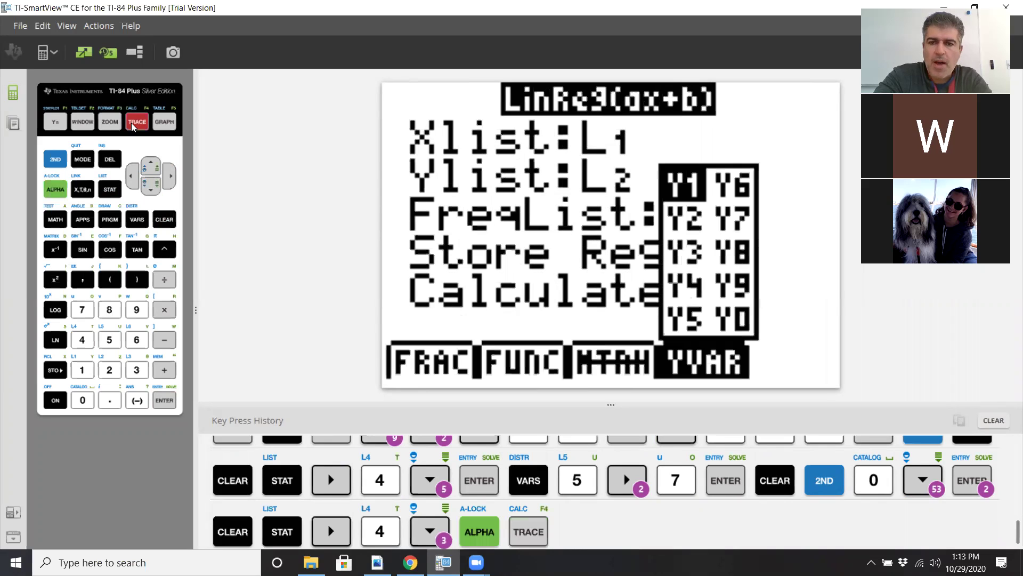
{"action": "left_click", "coordinate": [164, 402]}
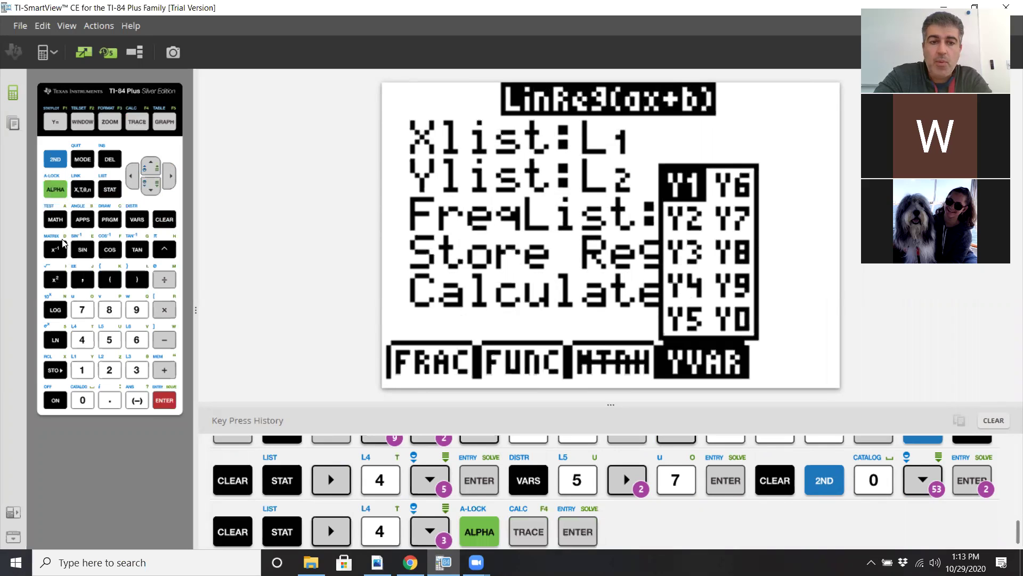
{"action": "left_click", "coordinate": [138, 123]}
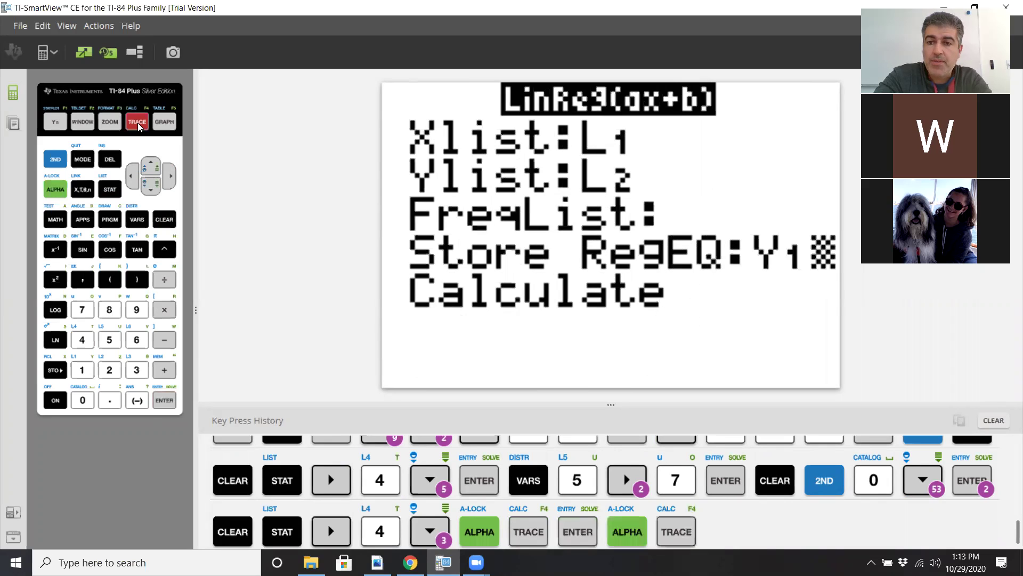
{"action": "left_click", "coordinate": [163, 217]}
{"action": "left_click", "coordinate": [152, 188]}
{"action": "left_click", "coordinate": [165, 401]}
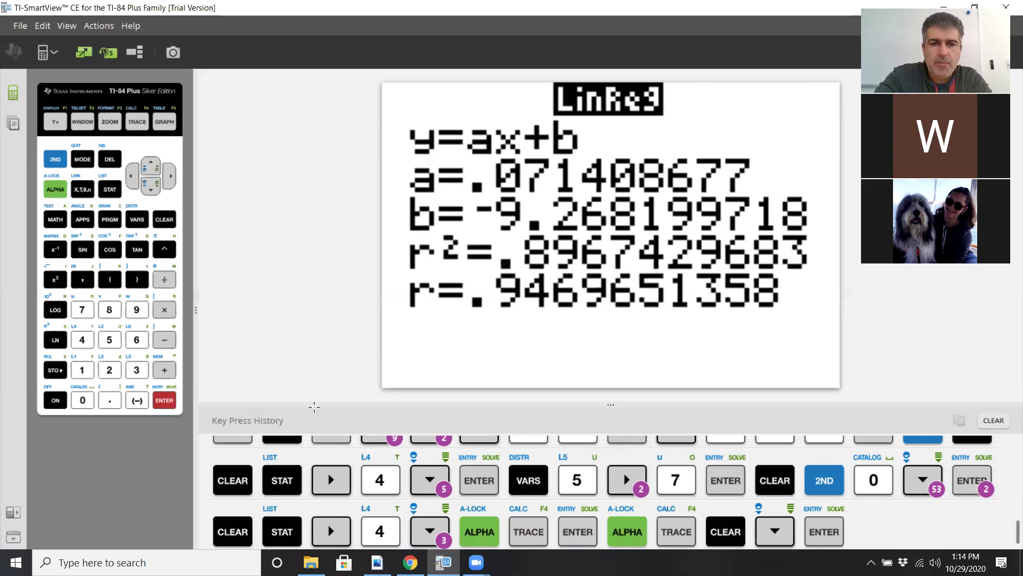
Step: Review the PDF notes and confirm Y1 holds the regression equation
{"action": "key", "text": "alt+Tab"}
{"action": "scroll", "coordinate": [303, 408], "scroll_direction": "up", "scroll_amount": 5}
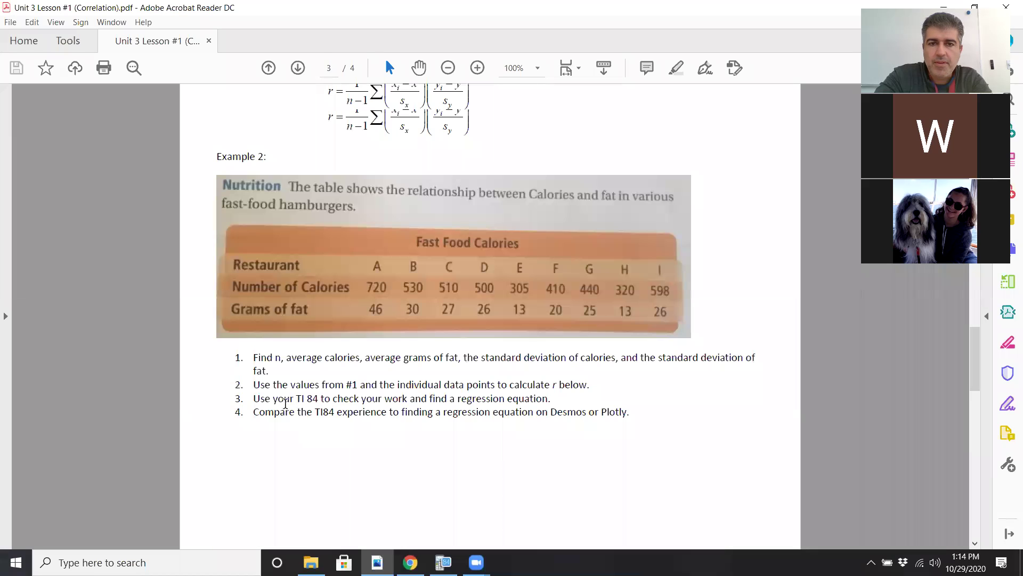
{"action": "scroll", "coordinate": [290, 407], "scroll_direction": "up", "scroll_amount": 5}
{"action": "scroll", "coordinate": [528, 344], "scroll_direction": "up", "scroll_amount": 5}
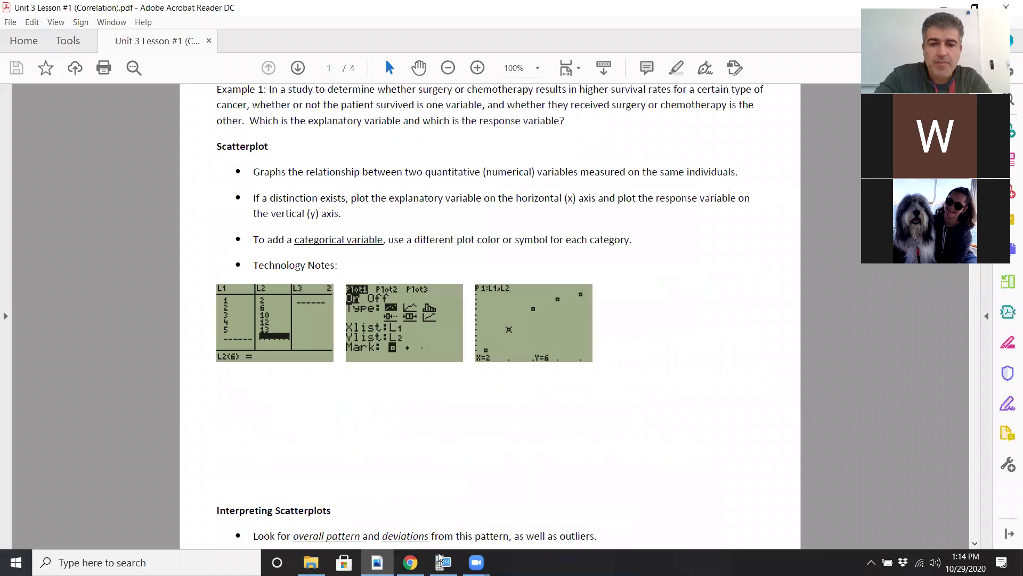
{"action": "key", "text": "alt+Tab"}
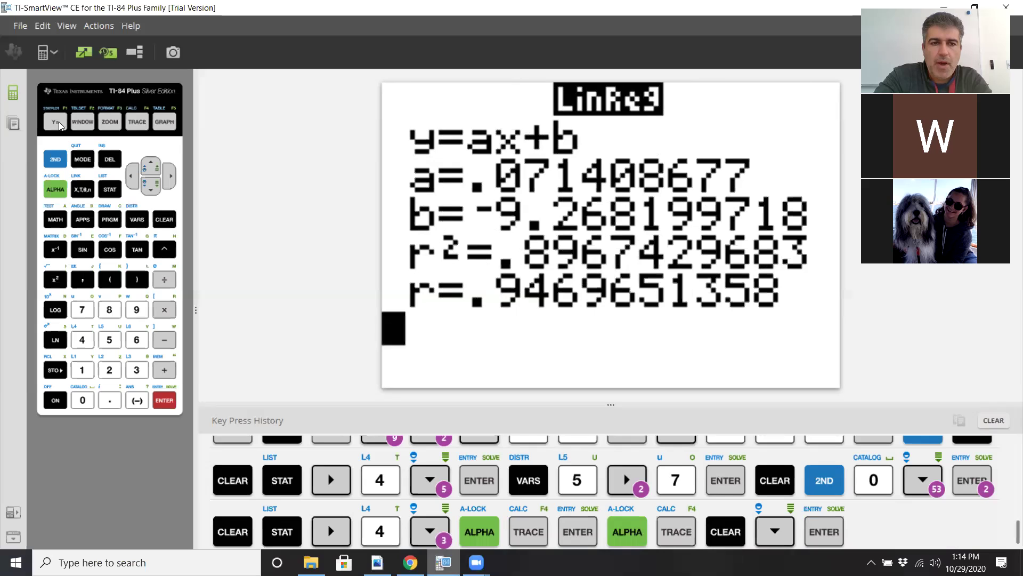
{"action": "key", "text": "F1"}
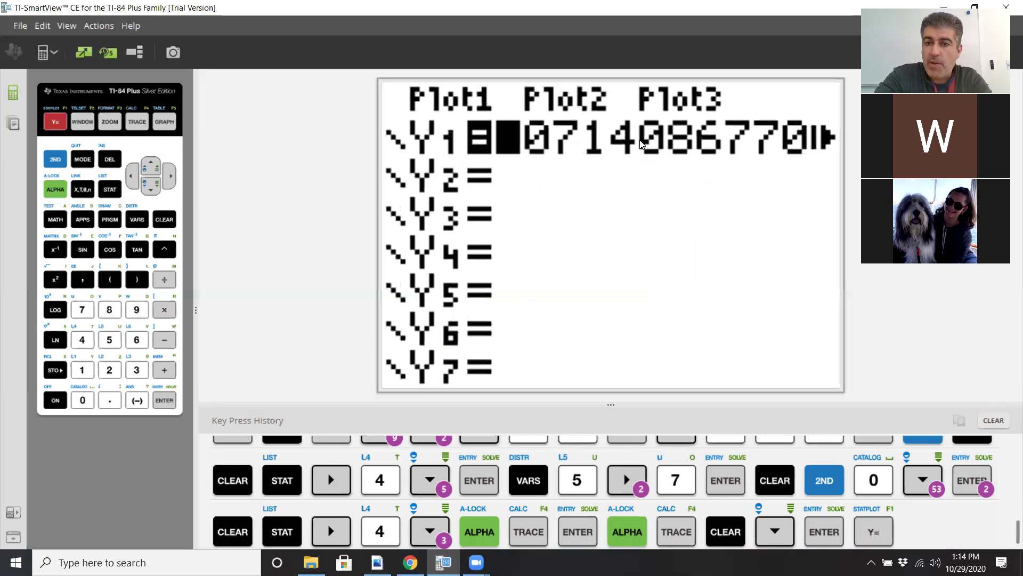
Step: Switch Plot1 On as an L1-versus-L2 scatterplot with its mark and draw the graph
{"action": "left_click", "coordinate": [60, 160]}
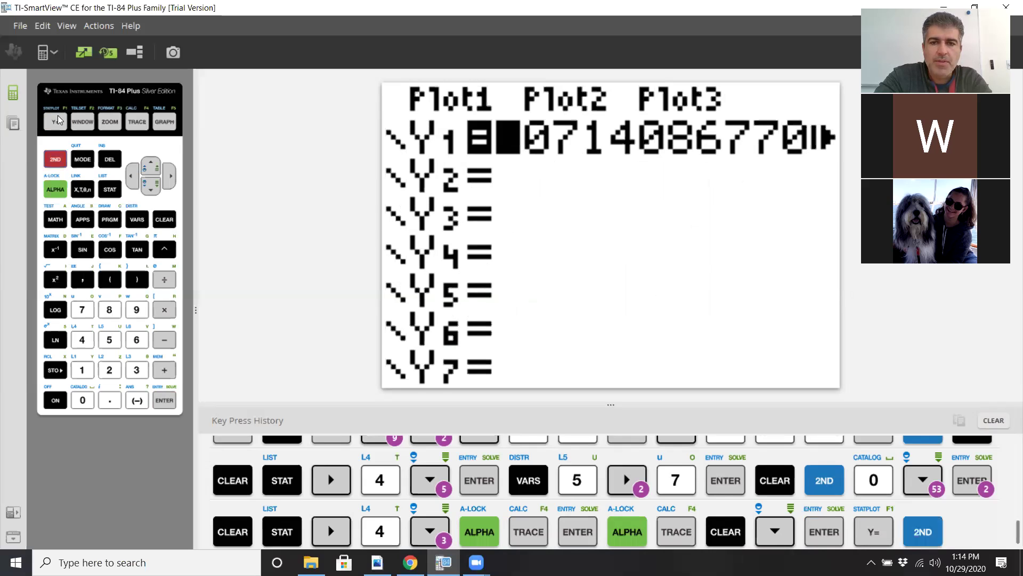
{"action": "left_click", "coordinate": [59, 120]}
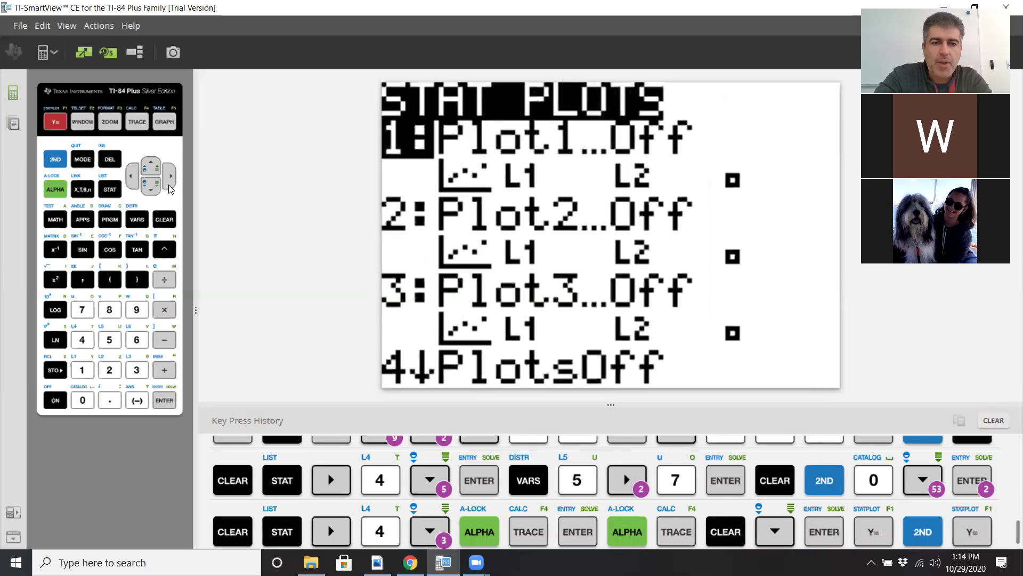
{"action": "left_click", "coordinate": [169, 396]}
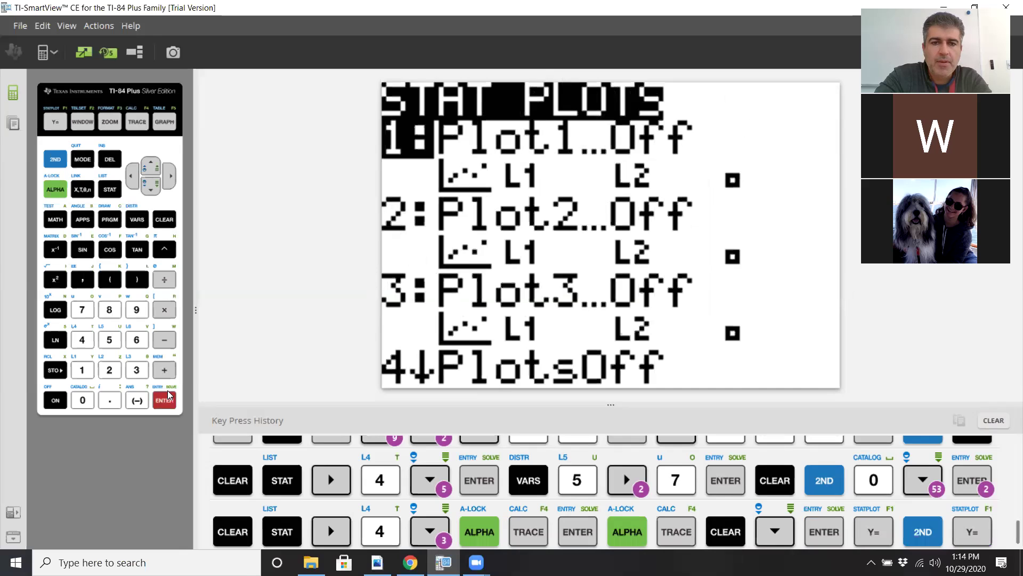
{"action": "left_click", "coordinate": [169, 397]}
{"action": "left_click", "coordinate": [165, 400]}
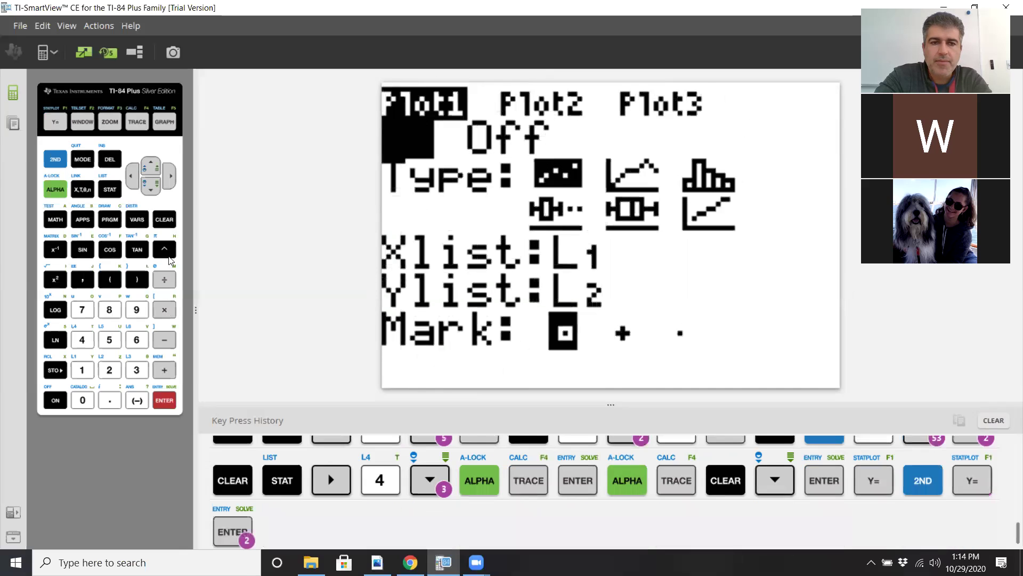
{"action": "left_click", "coordinate": [150, 188]}
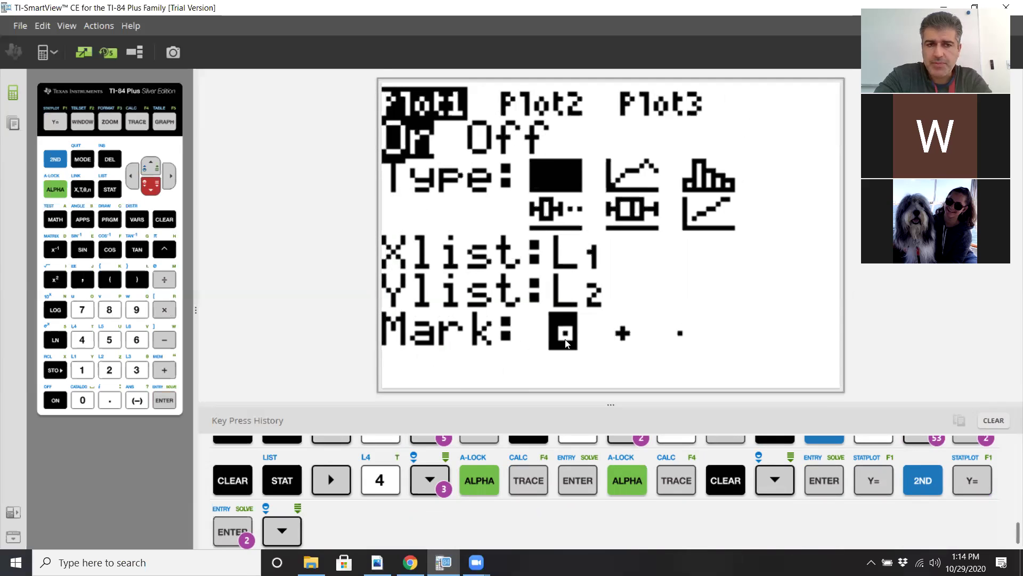
{"action": "left_click", "coordinate": [155, 195]}
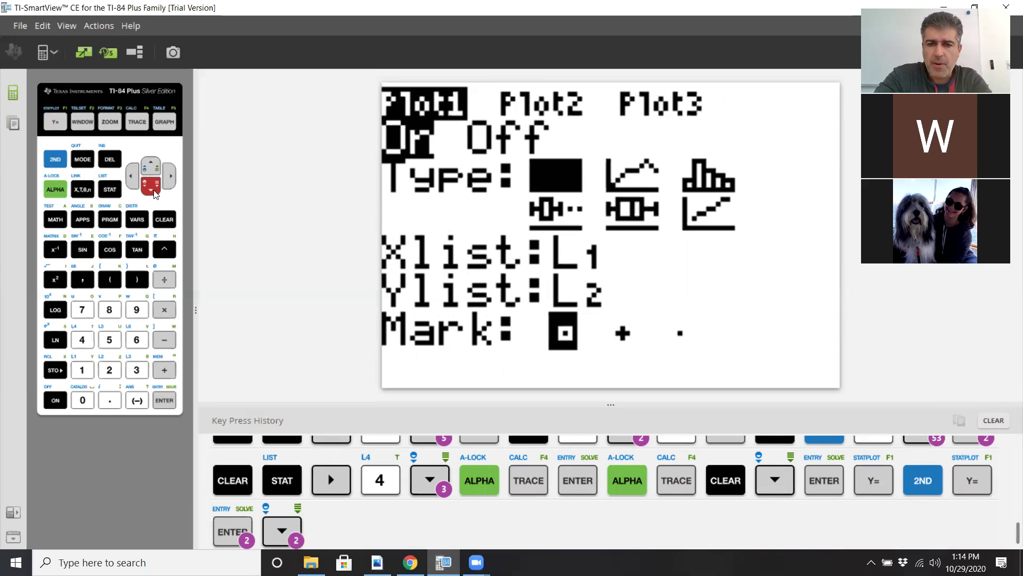
{"action": "left_click", "coordinate": [155, 195]}
{"action": "left_click", "coordinate": [155, 195]}
{"action": "left_click", "coordinate": [155, 195]}
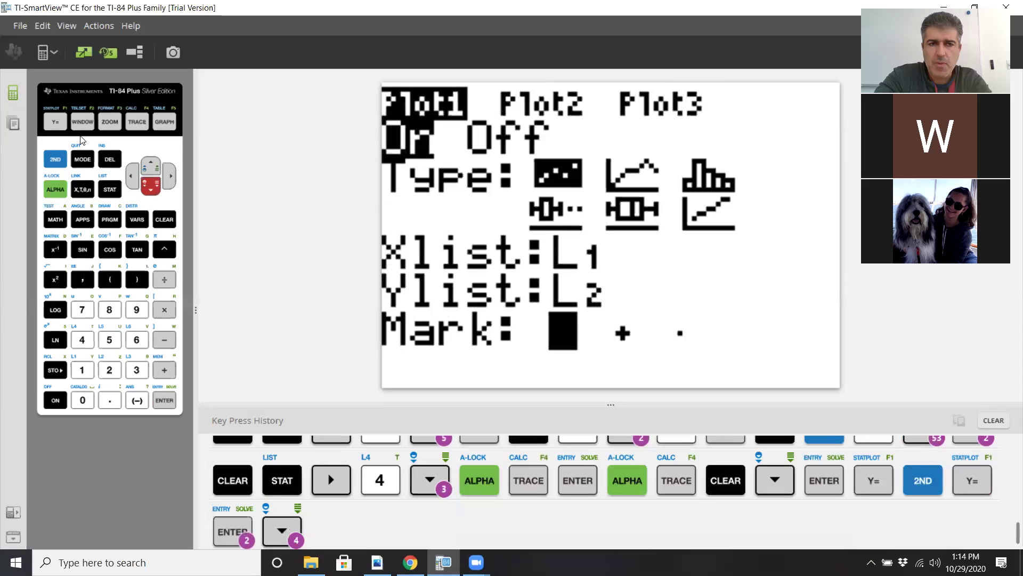
{"action": "left_click", "coordinate": [164, 122]}
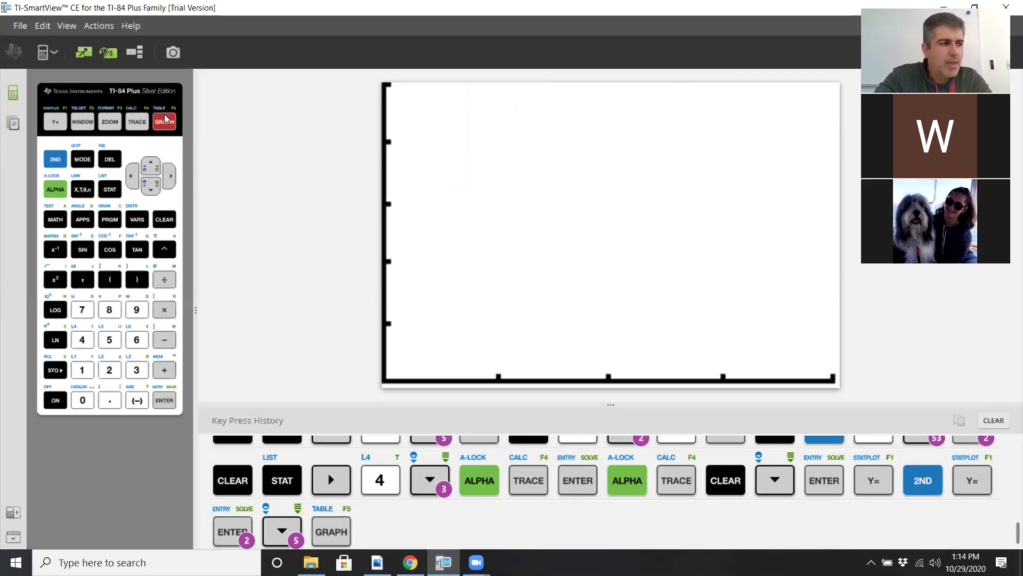
Step: Set the window's X range to Xmin 0, Xmax 1000, Xscl 100
{"action": "left_click", "coordinate": [84, 123]}
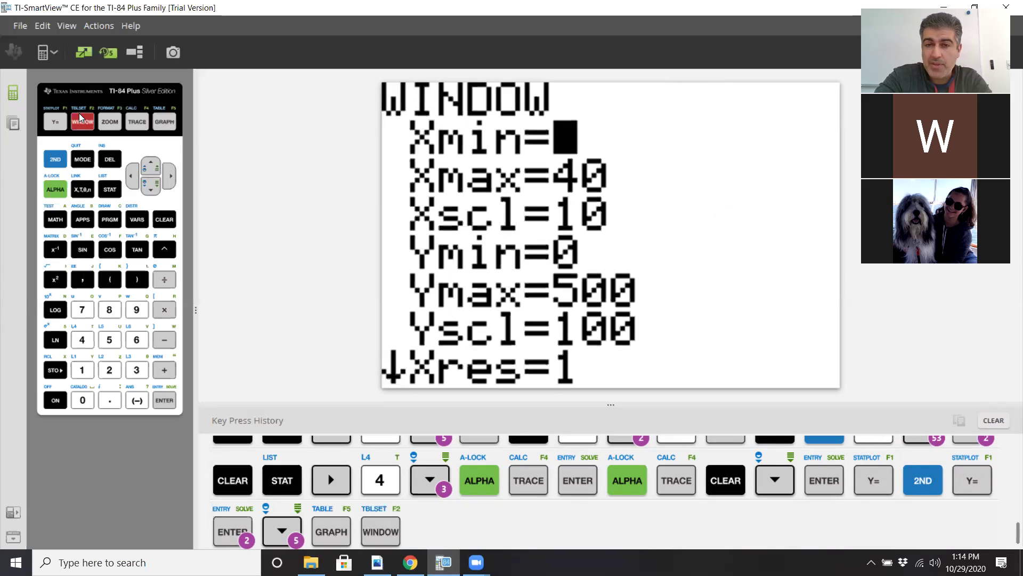
{"action": "left_click", "coordinate": [152, 188]}
{"action": "left_click", "coordinate": [82, 369]}
{"action": "left_click", "coordinate": [84, 400]}
{"action": "left_click", "coordinate": [86, 400]}
{"action": "left_click", "coordinate": [86, 400]}
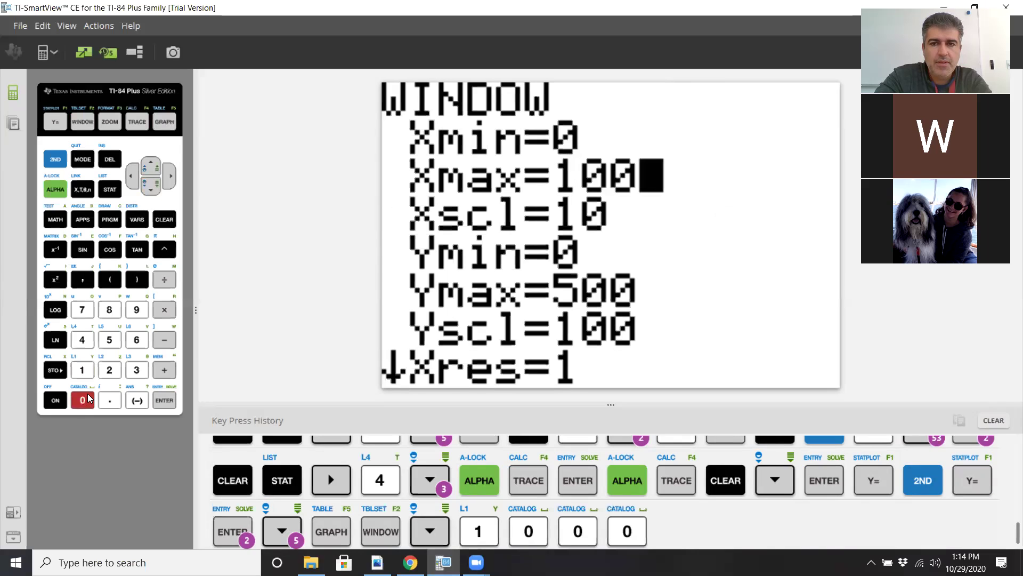
{"action": "left_click", "coordinate": [154, 196]}
{"action": "left_click", "coordinate": [81, 370]}
{"action": "left_click", "coordinate": [83, 400]}
{"action": "left_click", "coordinate": [83, 400]}
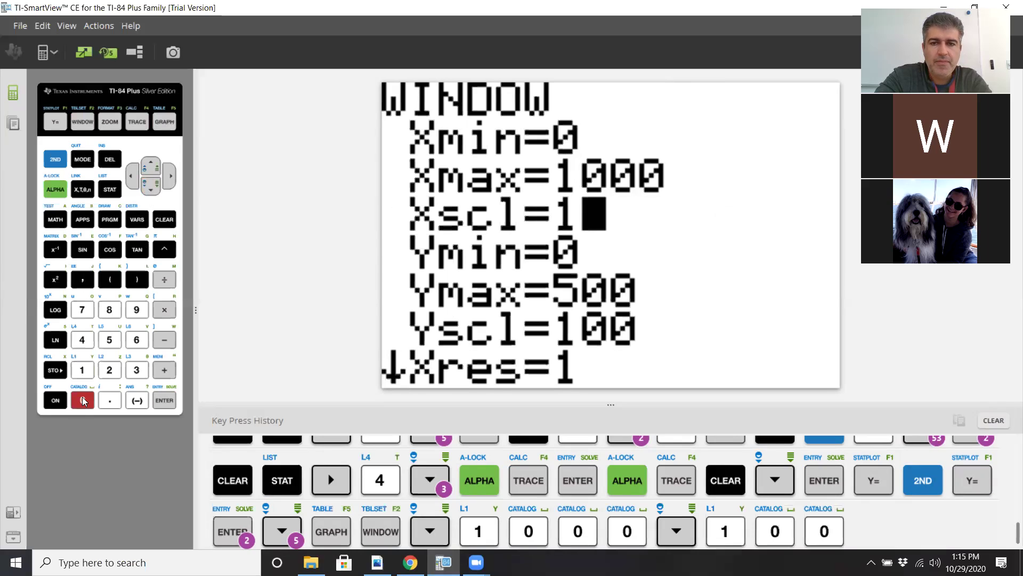
Step: Set Ymin 0, Ymax 100 and Yscl, then graph the calorie–fat scatterplot with regression line
{"action": "left_click", "coordinate": [157, 192]}
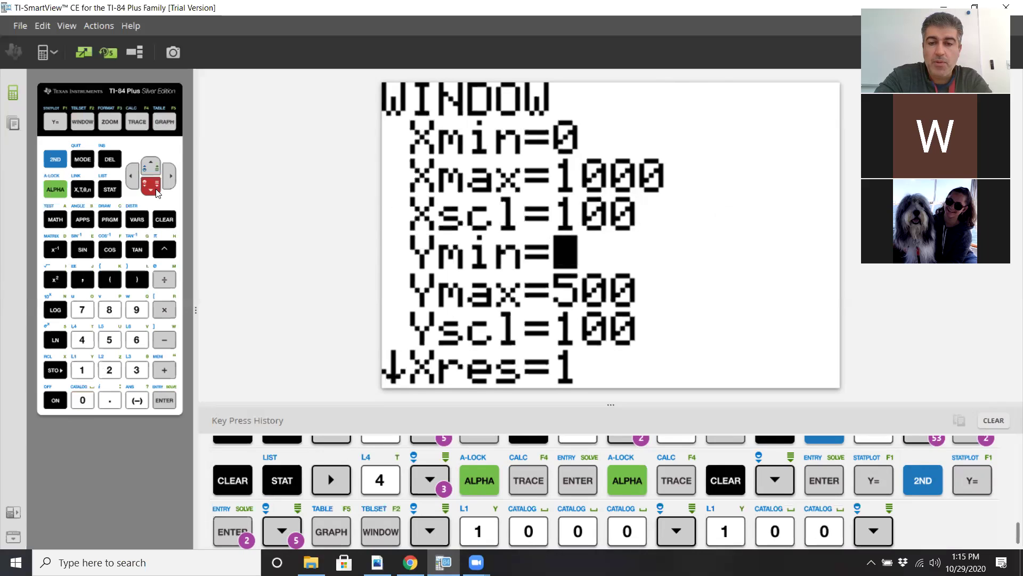
{"action": "left_click", "coordinate": [166, 398]}
{"action": "left_click", "coordinate": [81, 370]}
{"action": "left_click", "coordinate": [82, 399]}
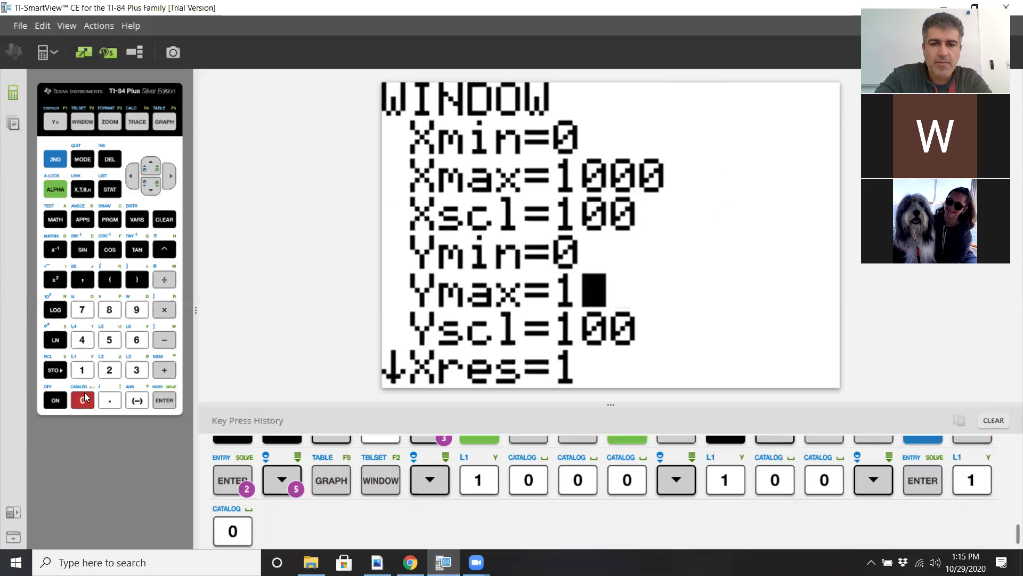
{"action": "left_click", "coordinate": [82, 400]}
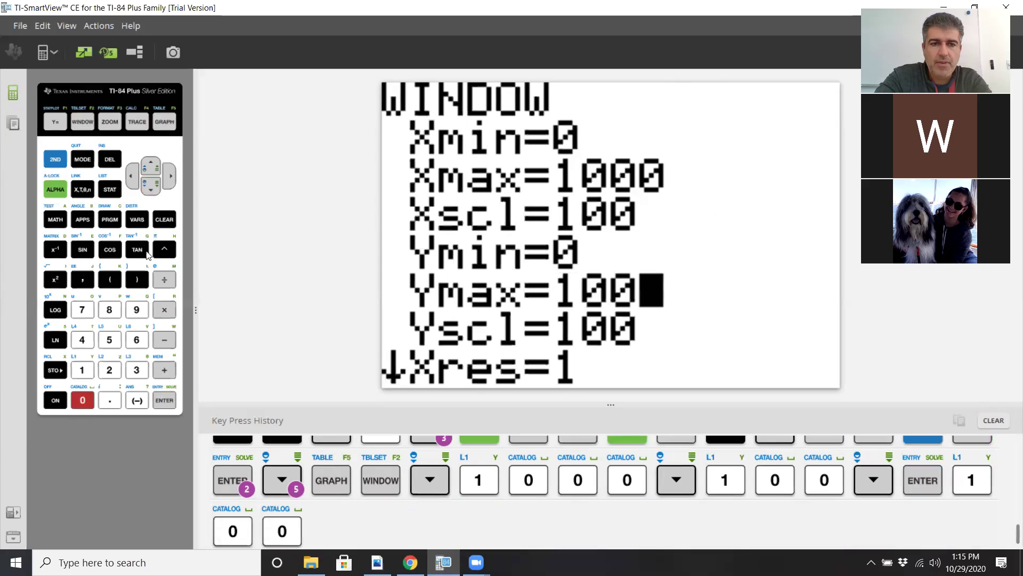
{"action": "left_click", "coordinate": [159, 189]}
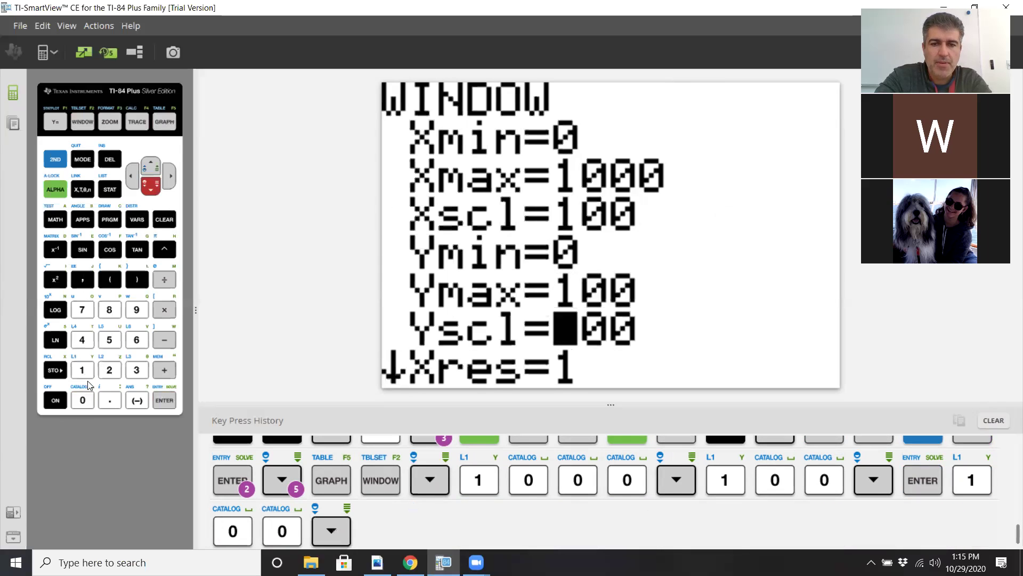
{"action": "type", "text": "100"}
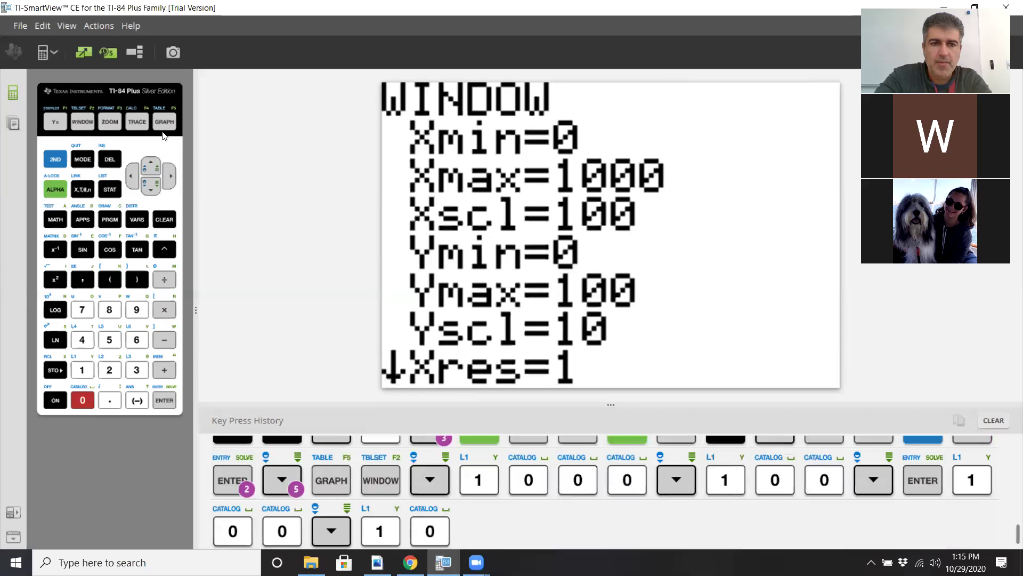
{"action": "left_click", "coordinate": [164, 123]}
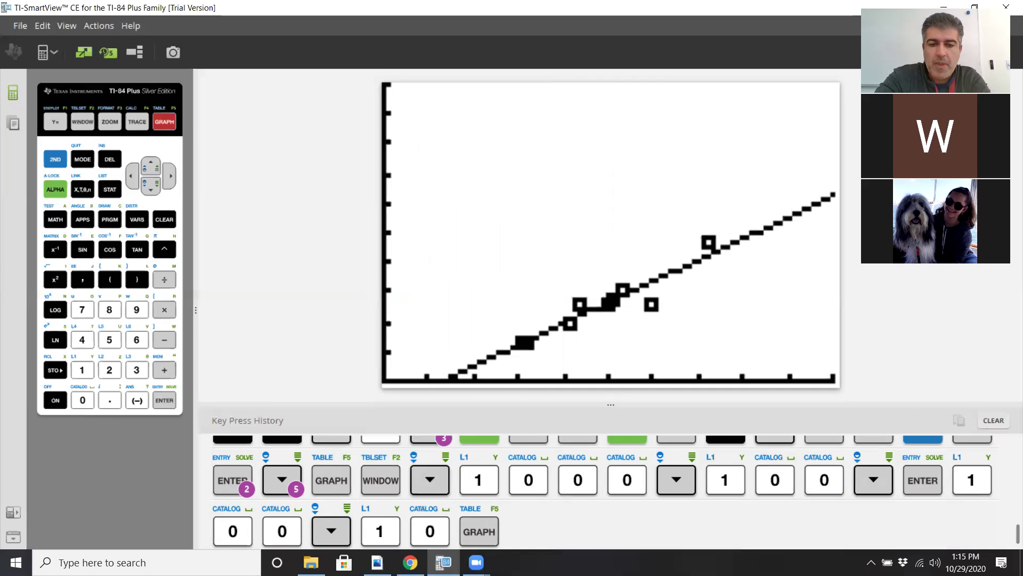
Step: Select the X and Y data in cells A2:B10 of the Google Sheets spreadsheet
{"action": "key", "text": "alt+Tab"}
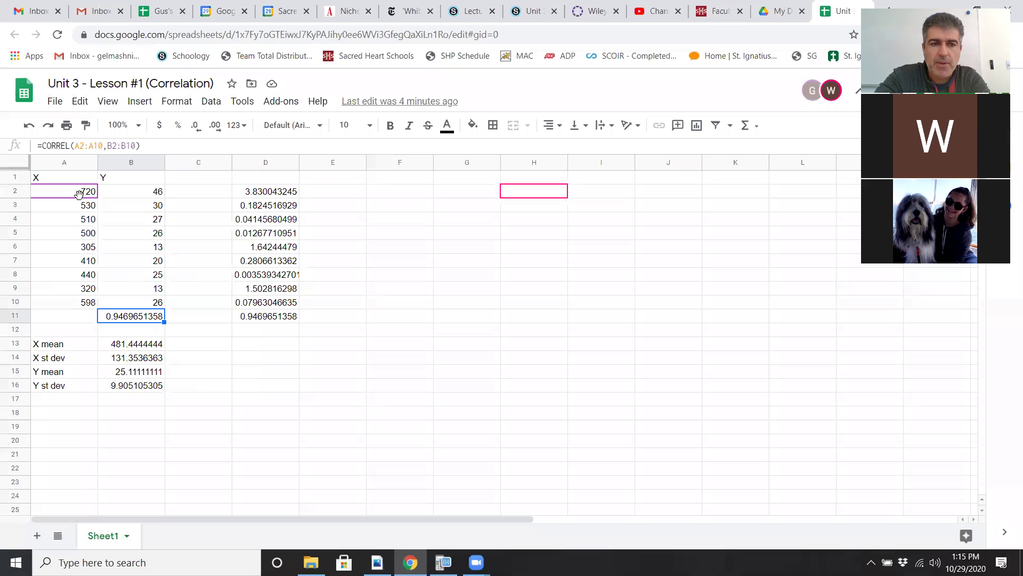
{"action": "left_click", "coordinate": [80, 200]}
{"action": "key", "text": "Up"}
{"action": "key", "text": "shift+Right"}
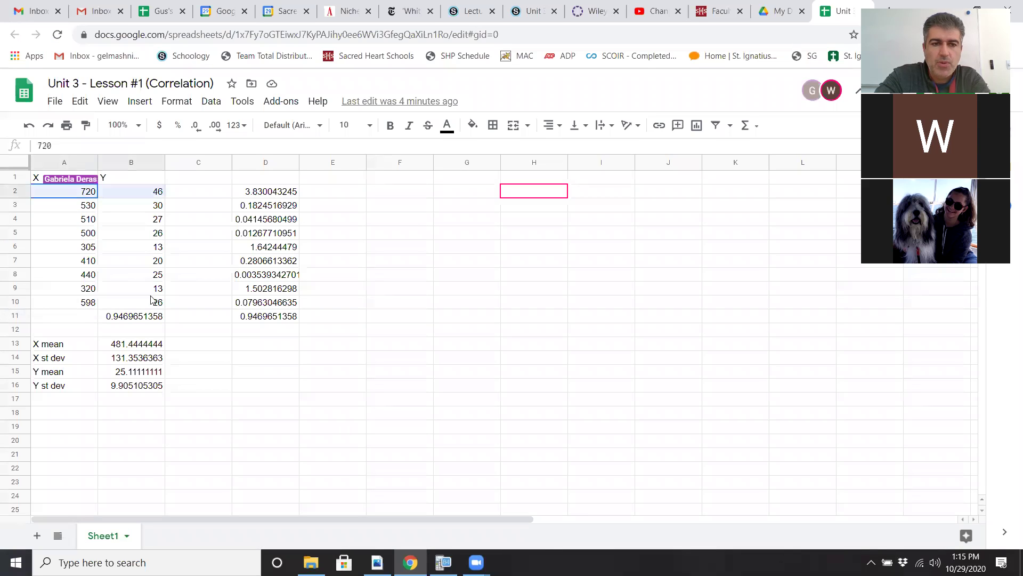
{"action": "left_click", "coordinate": [154, 301], "text": "shift"}
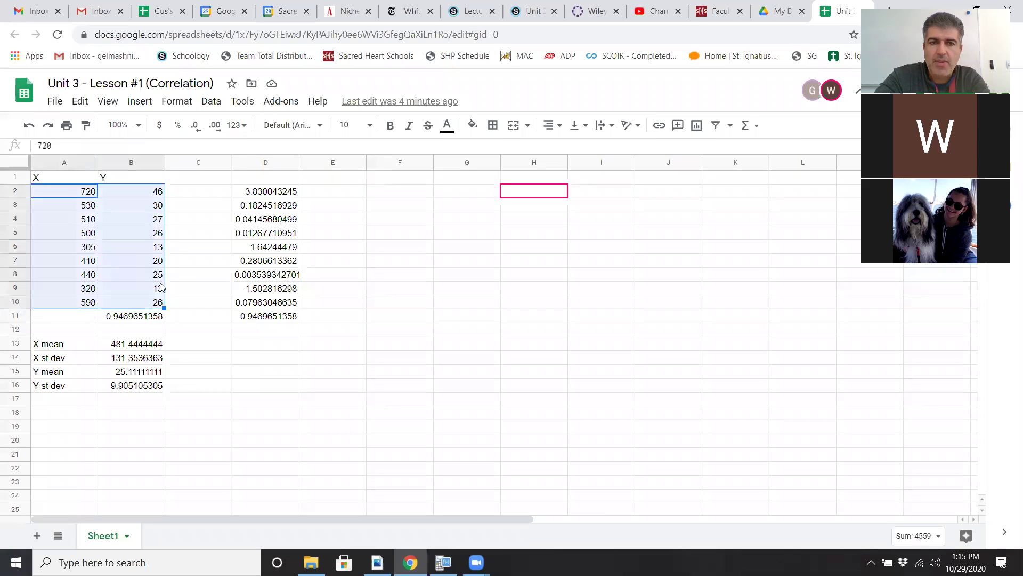
Step: Insert a 'Y vs. X' scatter chart of the nine calorie–fat pairs
{"action": "left_click", "coordinate": [138, 103]}
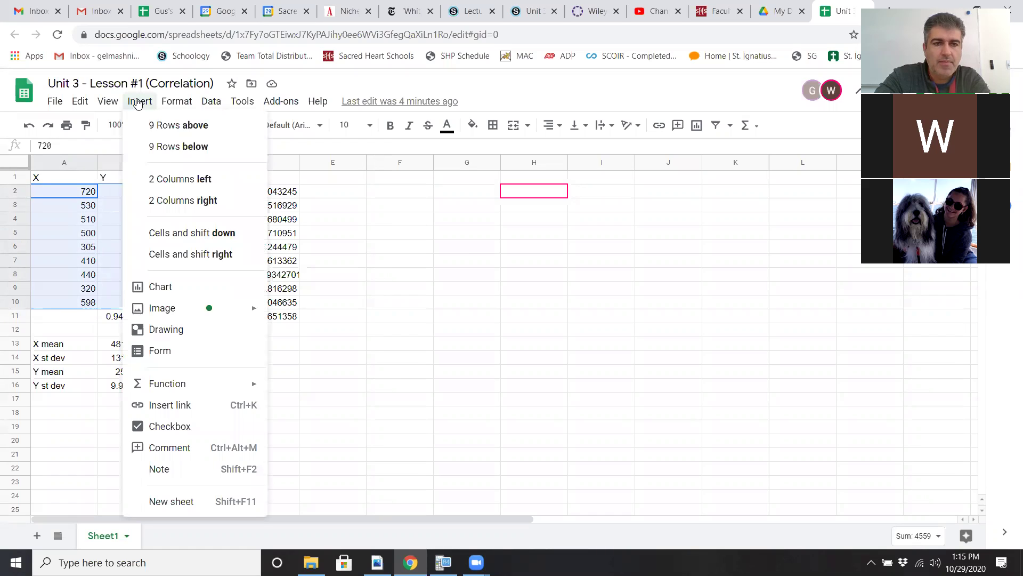
{"action": "left_click", "coordinate": [102, 102]}
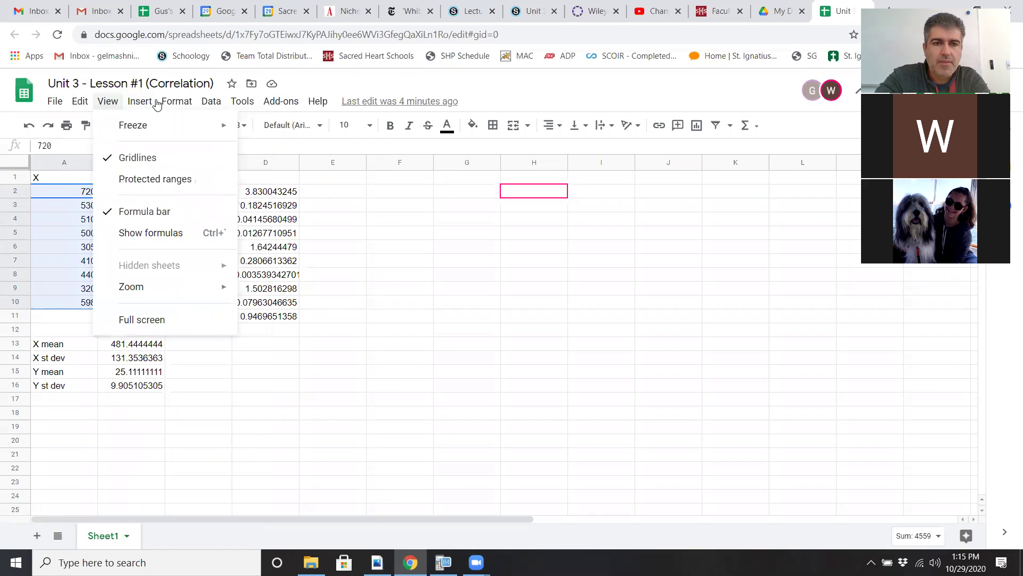
{"action": "left_click", "coordinate": [212, 103]}
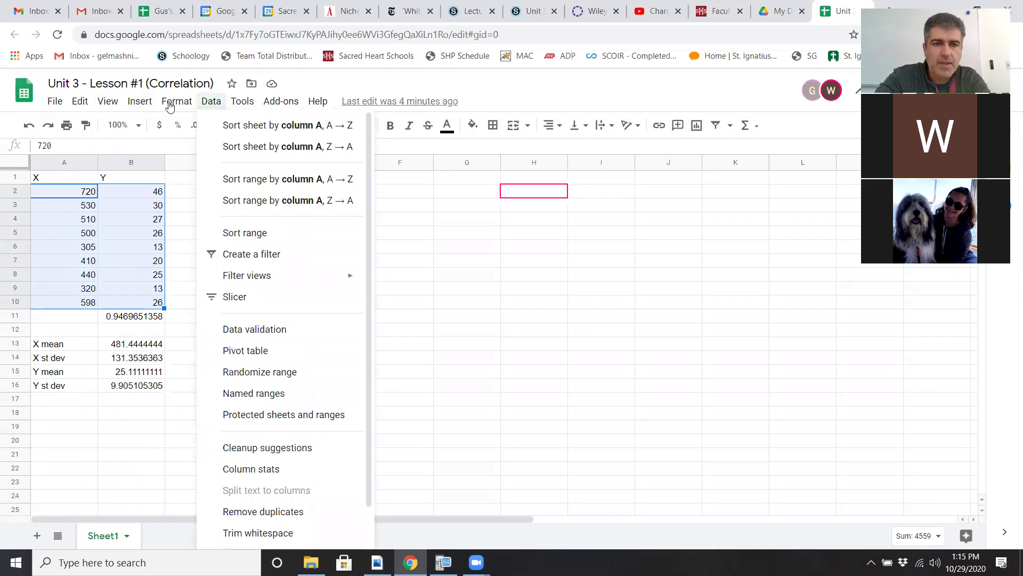
{"action": "left_click", "coordinate": [141, 104]}
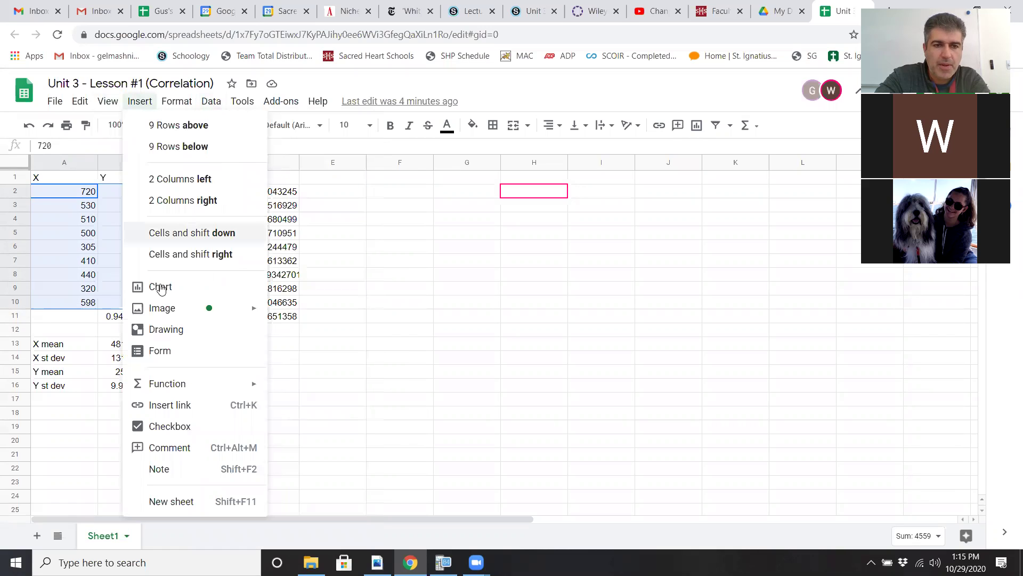
{"action": "key", "text": "Escape"}
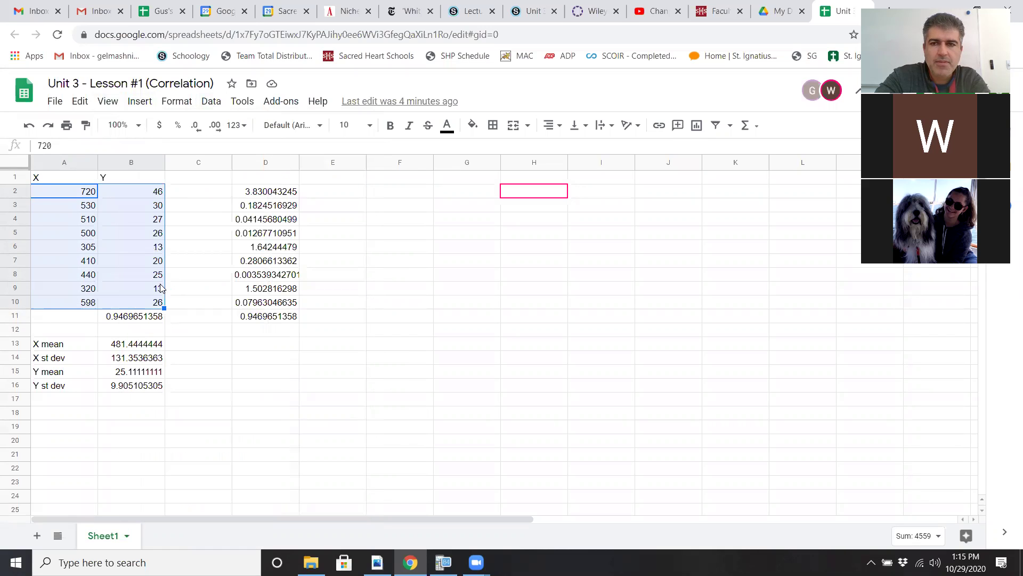
{"action": "left_click", "coordinate": [697, 128]}
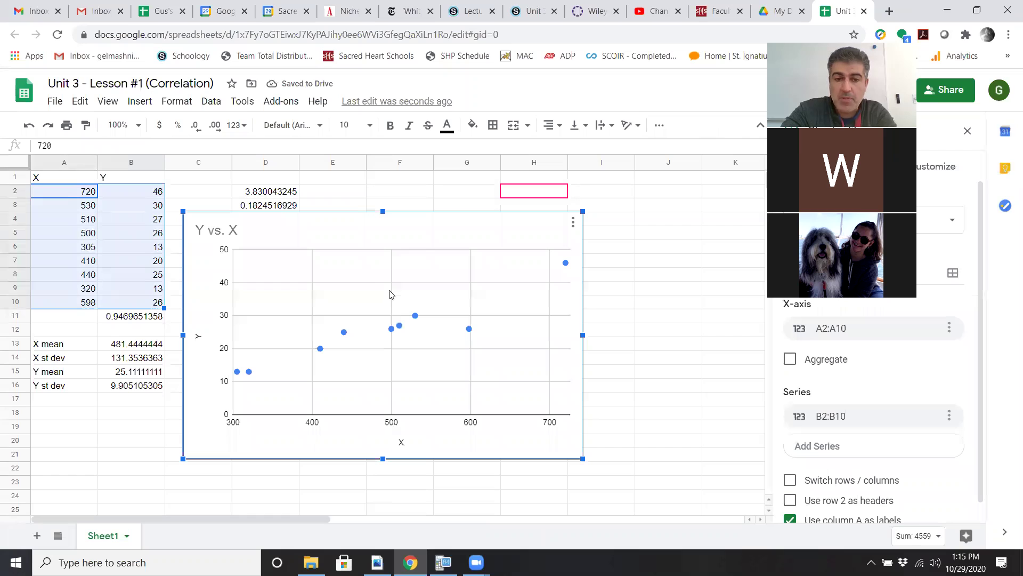
Step: Open the chart editor's Customize > Series settings for the scatter chart's data points
{"action": "left_click", "coordinate": [399, 328]}
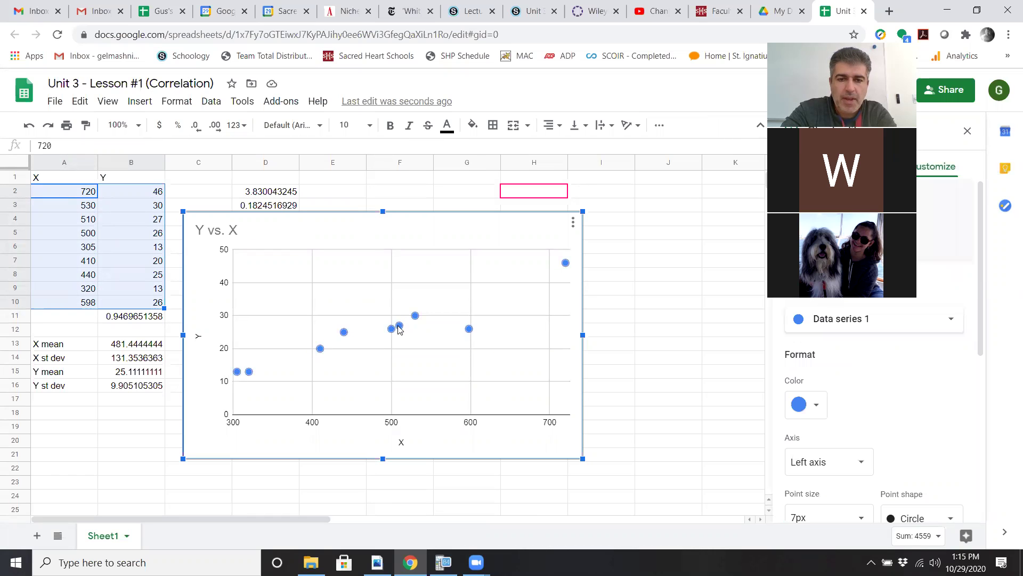
{"action": "right_click", "coordinate": [399, 329]}
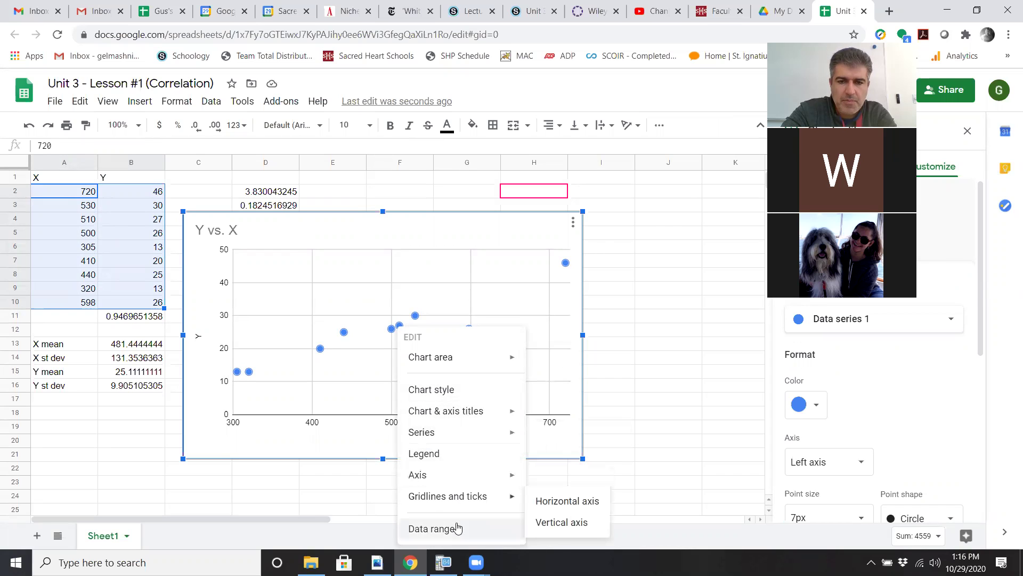
{"action": "left_click", "coordinate": [679, 283]}
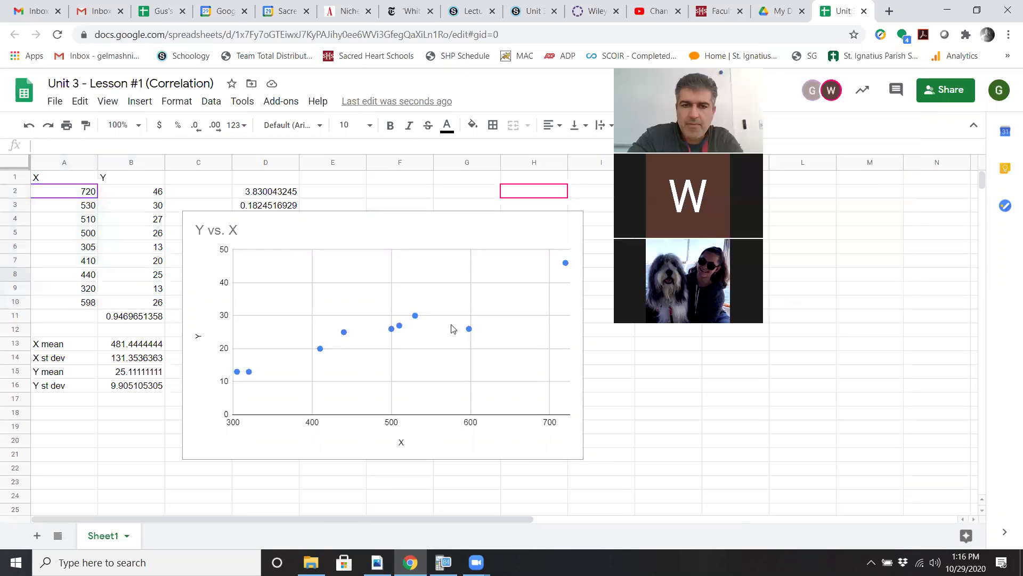
{"action": "left_click", "coordinate": [417, 318]}
{"action": "mouse_move", "coordinate": [416, 323]}
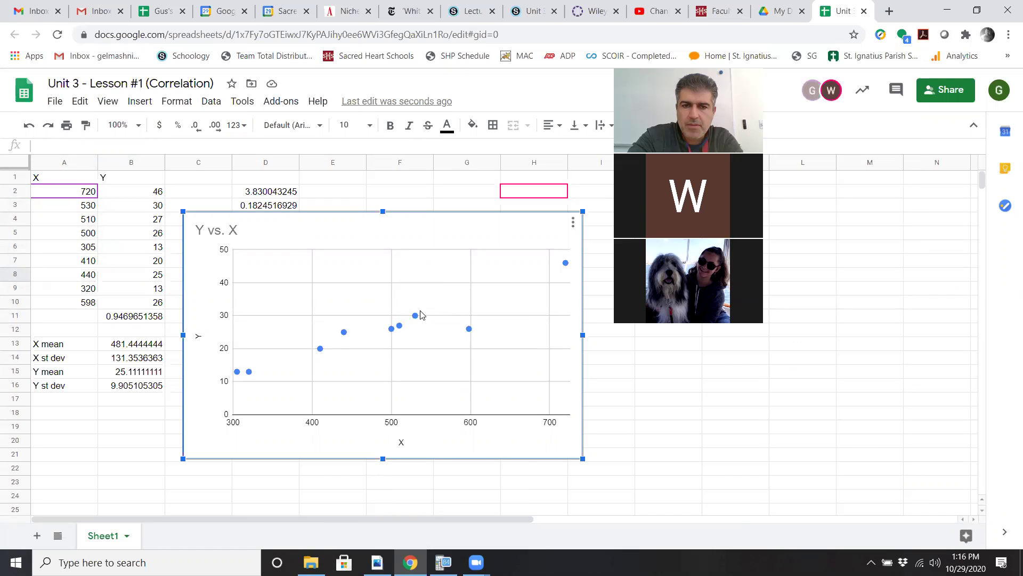
{"action": "double_click", "coordinate": [400, 330]}
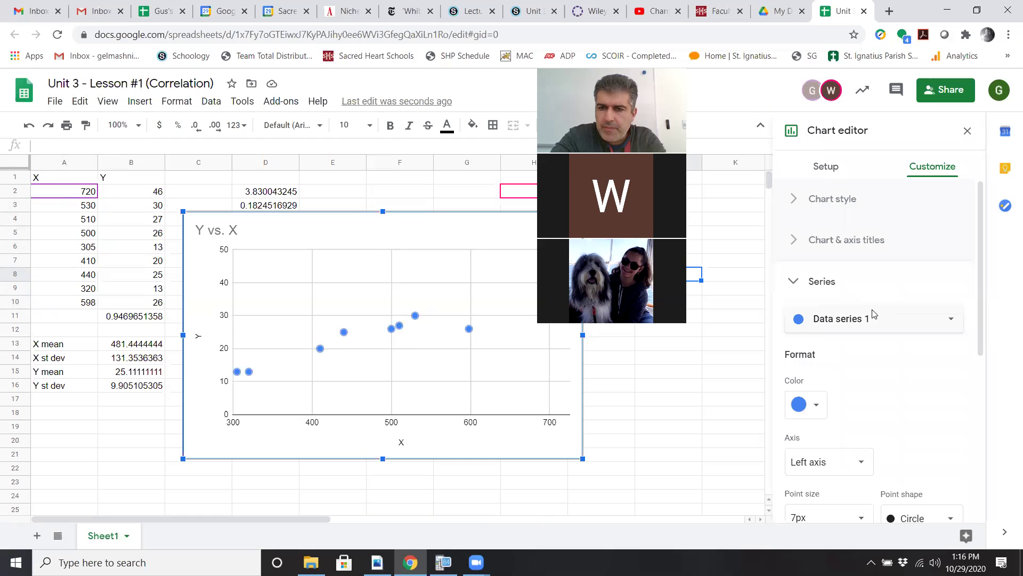
Step: Add a trendline to the data series and show its R² value
{"action": "scroll", "coordinate": [872, 316], "scroll_direction": "down", "scroll_amount": 4}
{"action": "scroll", "coordinate": [872, 315], "scroll_direction": "down", "scroll_amount": 2}
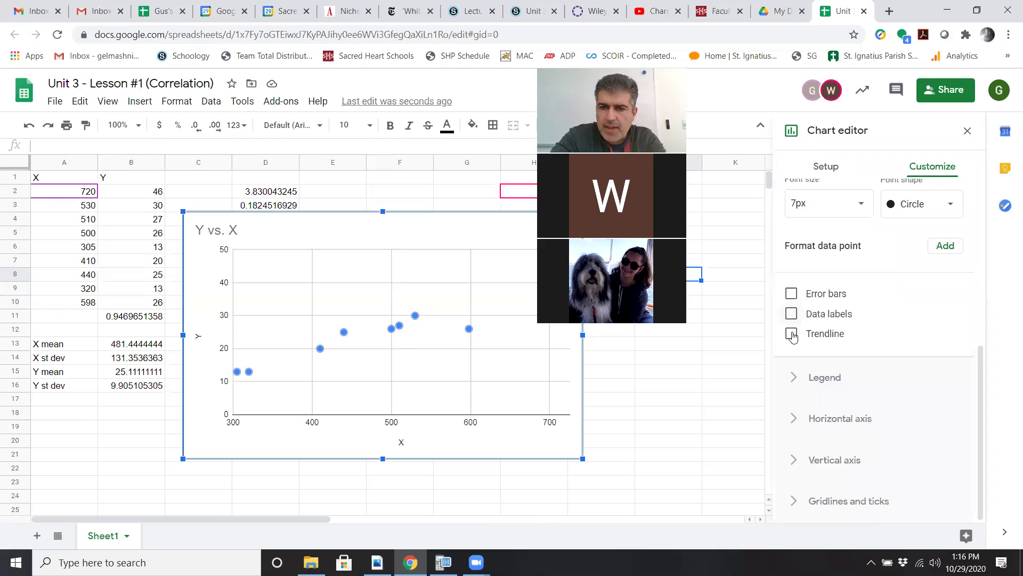
{"action": "left_click", "coordinate": [792, 334]}
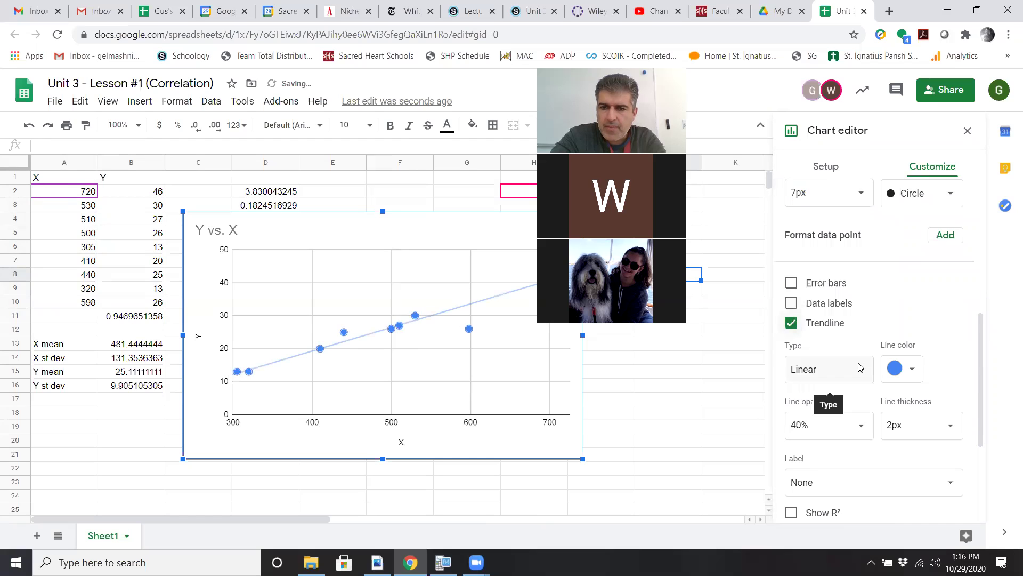
{"action": "scroll", "coordinate": [858, 368], "scroll_direction": "down", "scroll_amount": 2}
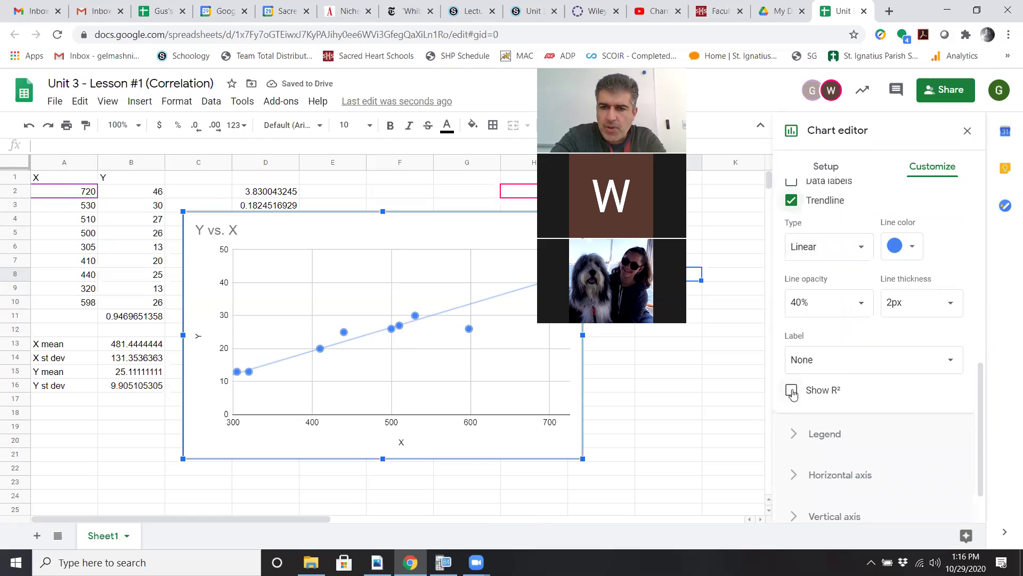
{"action": "left_click", "coordinate": [851, 380]}
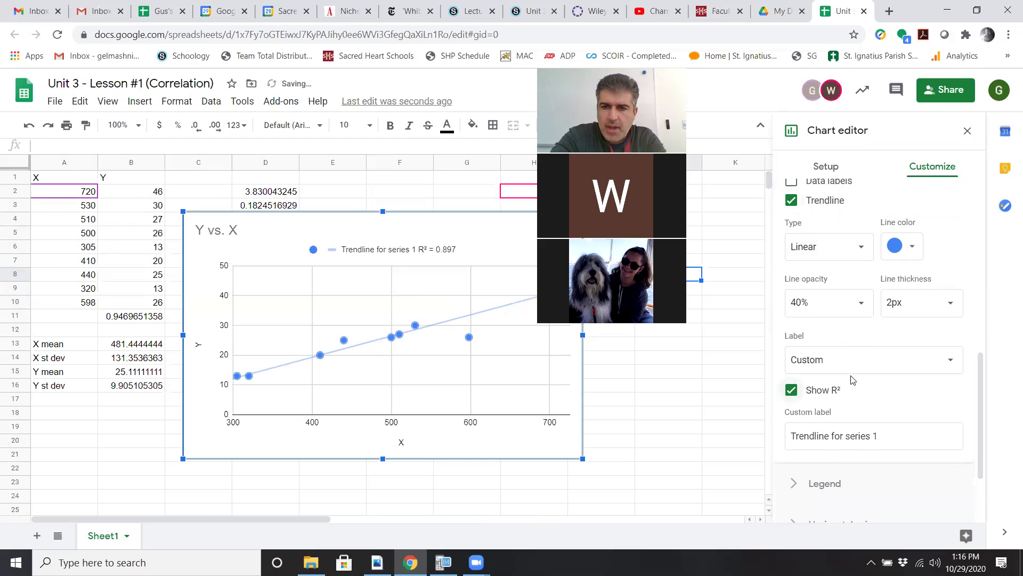
Step: Label the trendline with its equation, 0.0714*x + -9.27
{"action": "scroll", "coordinate": [851, 375], "scroll_direction": "down", "scroll_amount": 1}
{"action": "scroll", "coordinate": [851, 379], "scroll_direction": "down", "scroll_amount": 2}
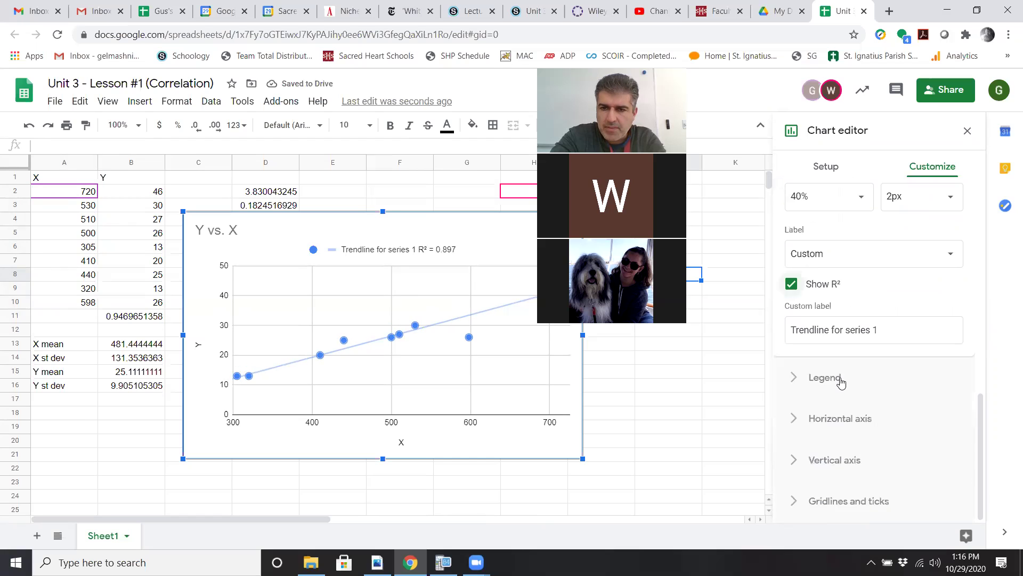
{"action": "scroll", "coordinate": [839, 379], "scroll_direction": "up", "scroll_amount": 2}
{"action": "scroll", "coordinate": [839, 376], "scroll_direction": "up", "scroll_amount": 3}
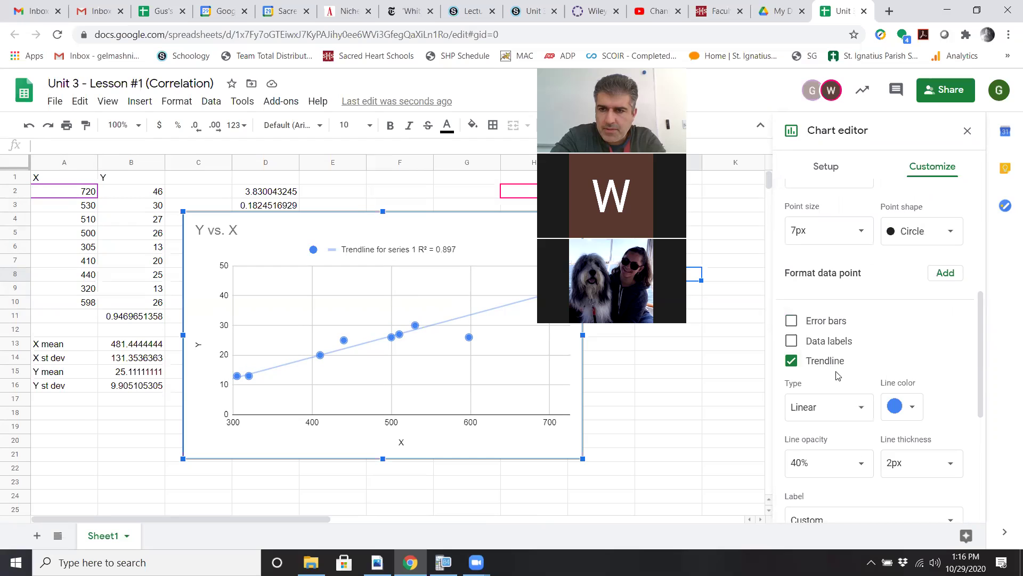
{"action": "scroll", "coordinate": [880, 383], "scroll_direction": "down", "scroll_amount": 1}
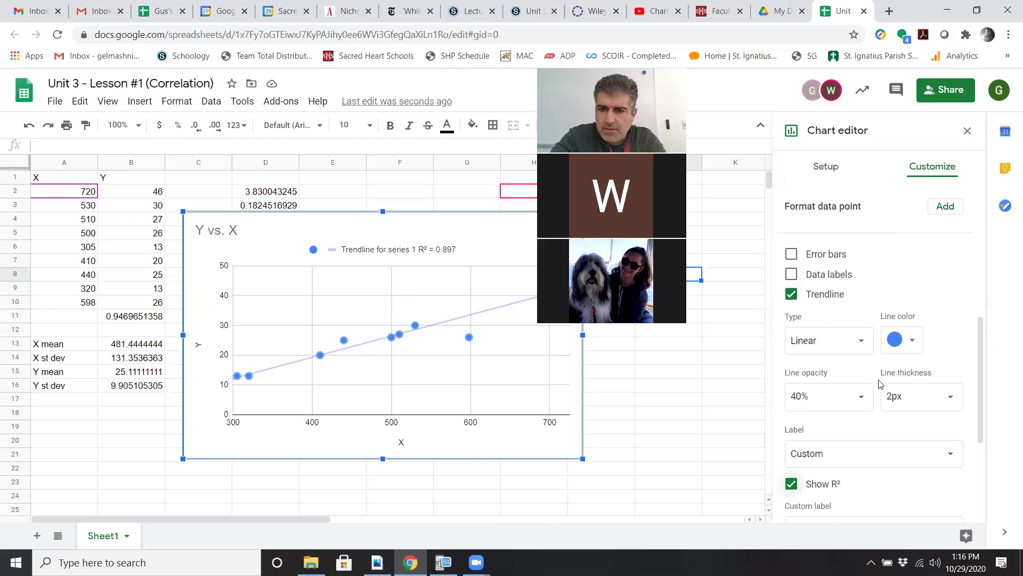
{"action": "scroll", "coordinate": [893, 322], "scroll_direction": "down", "scroll_amount": 2}
{"action": "left_click", "coordinate": [894, 318]}
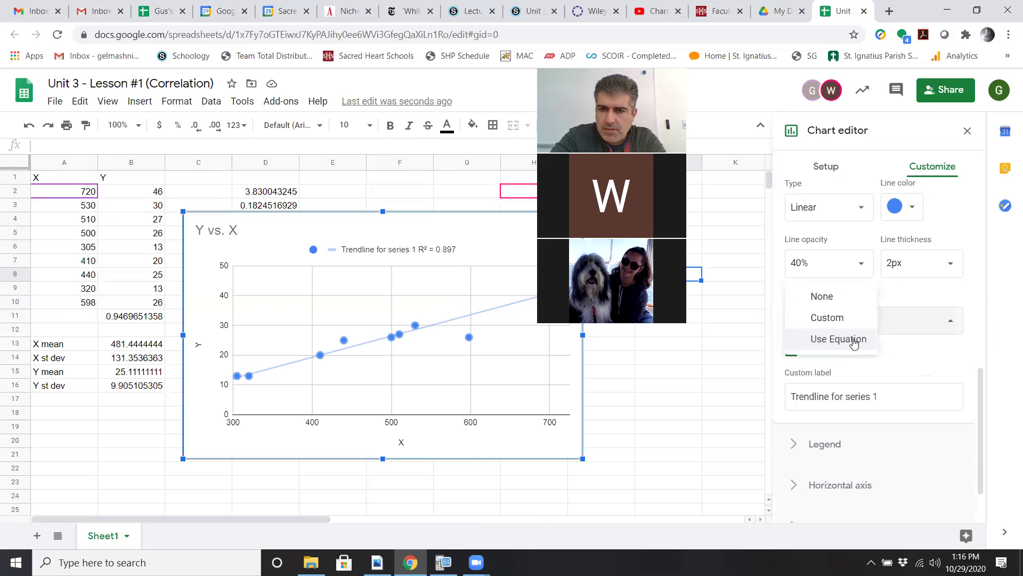
{"action": "left_click", "coordinate": [852, 337]}
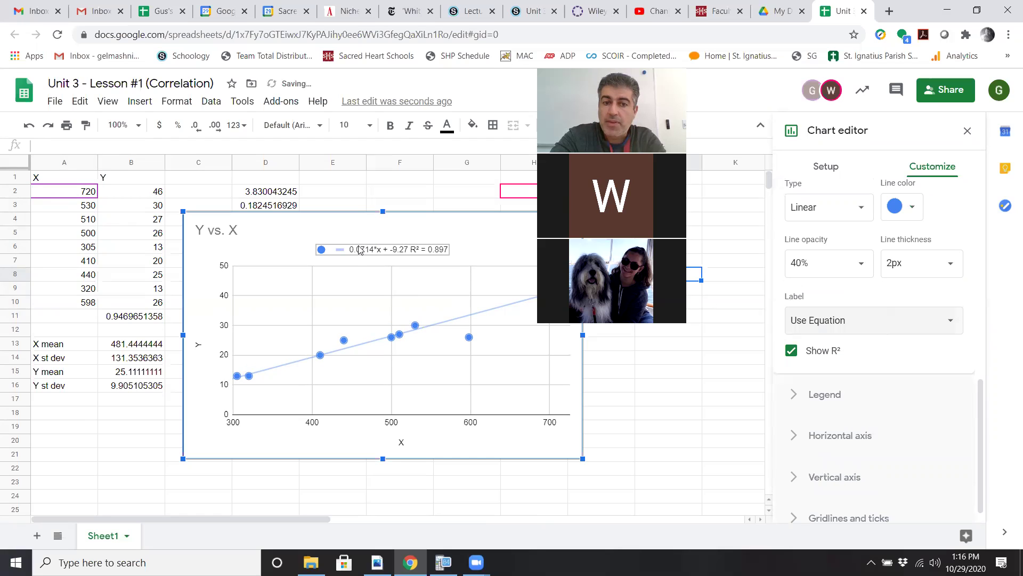
Step: Check the chart's legend and gridlines, then switch to the Unit 3 folder in File Explorer
{"action": "left_click", "coordinate": [425, 256]}
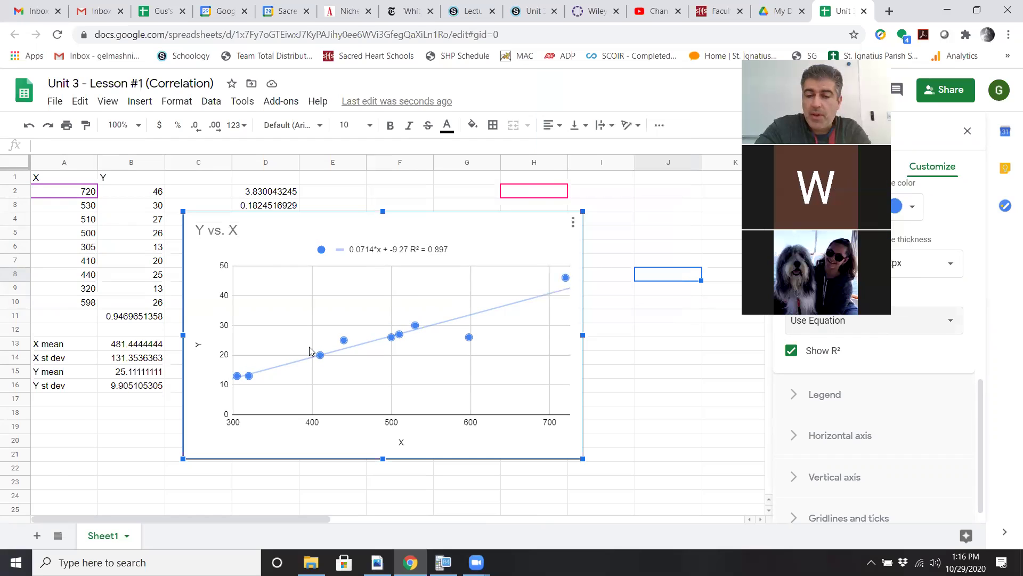
{"action": "left_click", "coordinate": [312, 309]}
{"action": "left_click", "coordinate": [267, 228]}
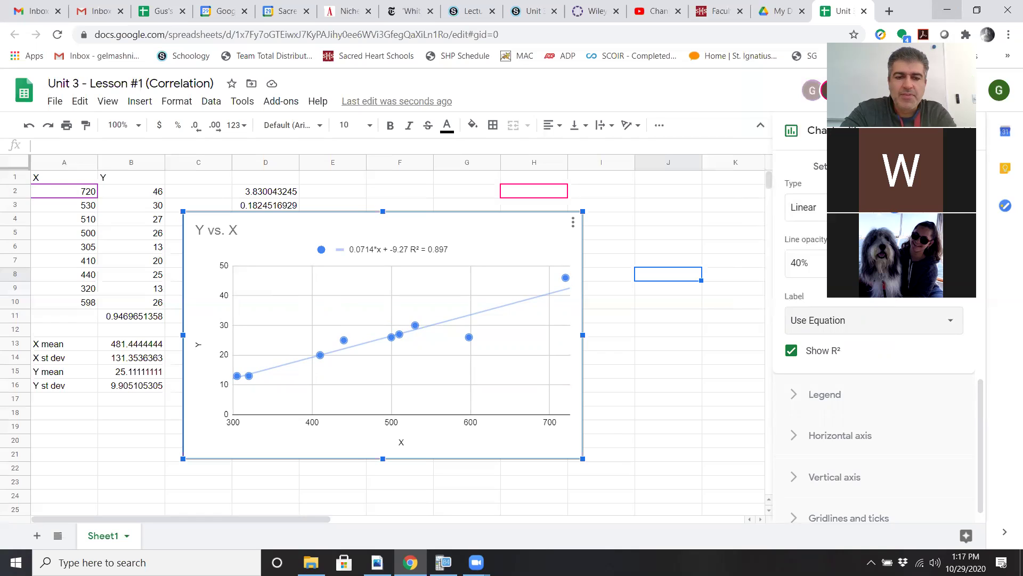
{"action": "left_click", "coordinate": [310, 562]}
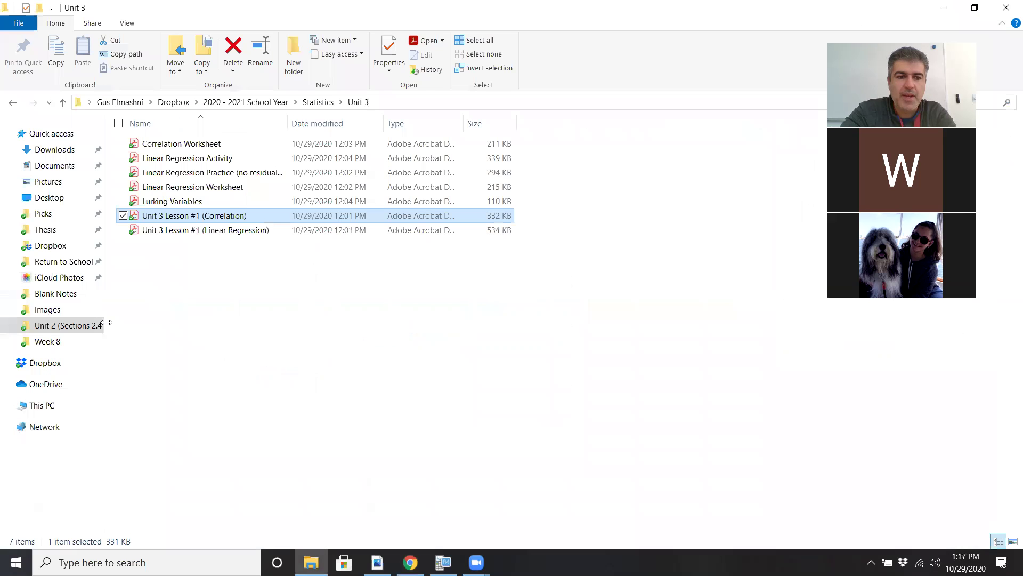